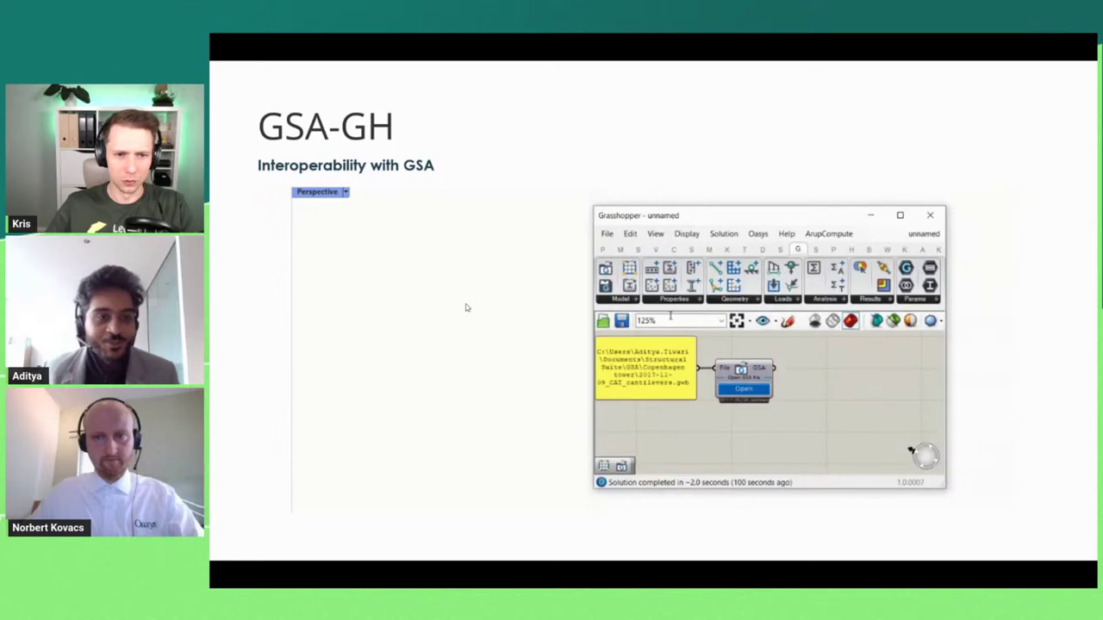
End the slide show at the Go Live slide and switch to Rhino with the Grasshopper window.
{"action": "key", "text": "Right"}
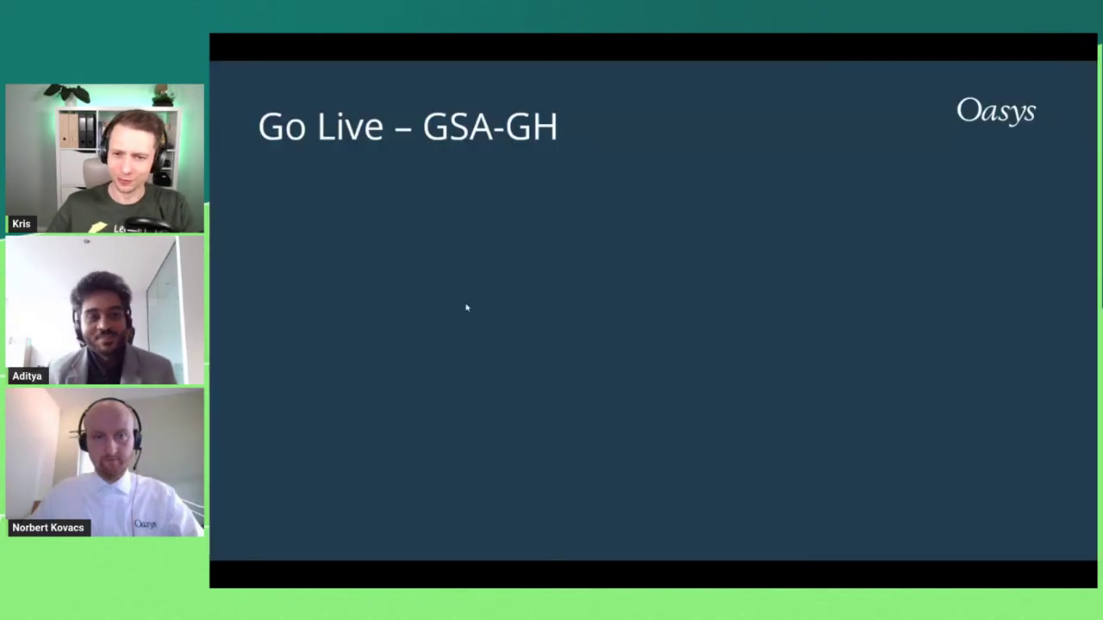
{"action": "key", "text": "Escape"}
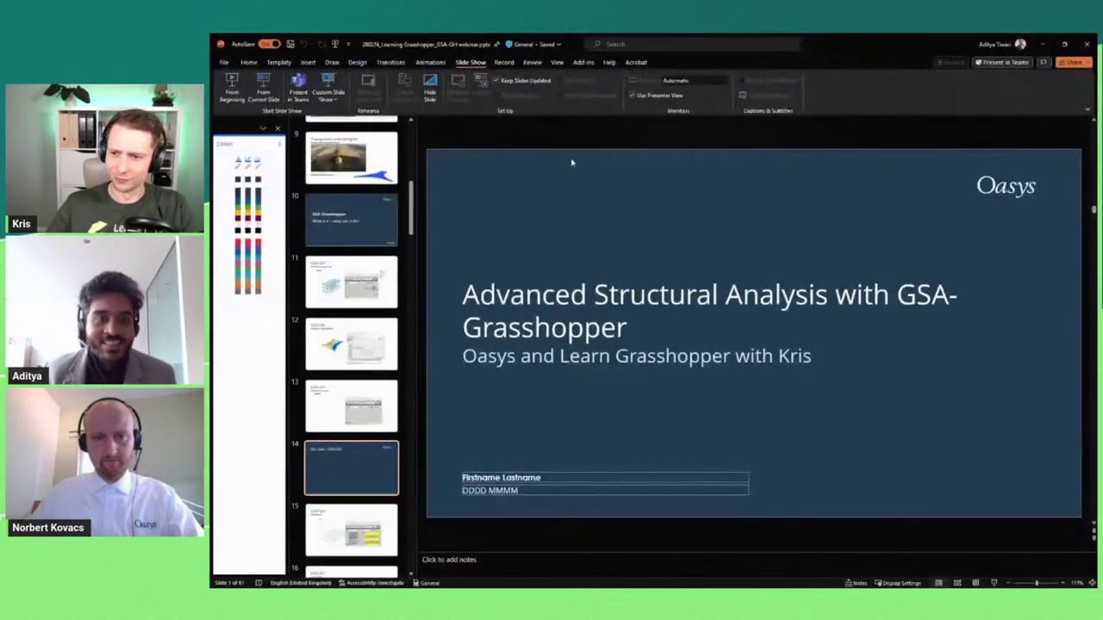
{"action": "left_click", "coordinate": [1049, 48]}
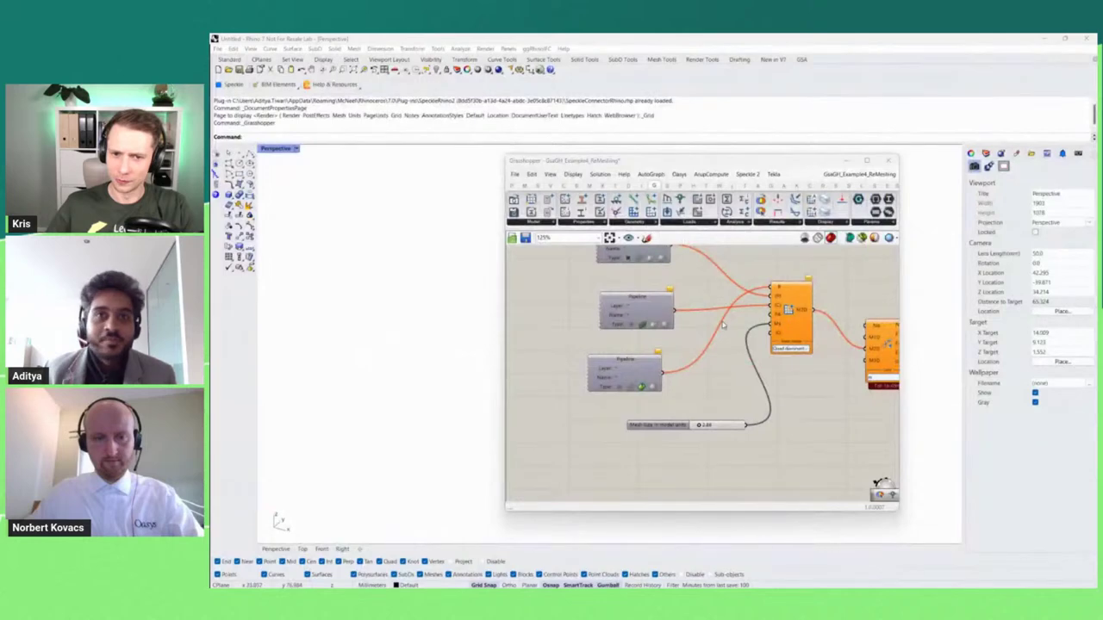
Switch to the GsaGH_Example2_Reciprocal definition and move the Grasshopper window clear of the structure in the viewport.
{"action": "left_click", "coordinate": [863, 176]}
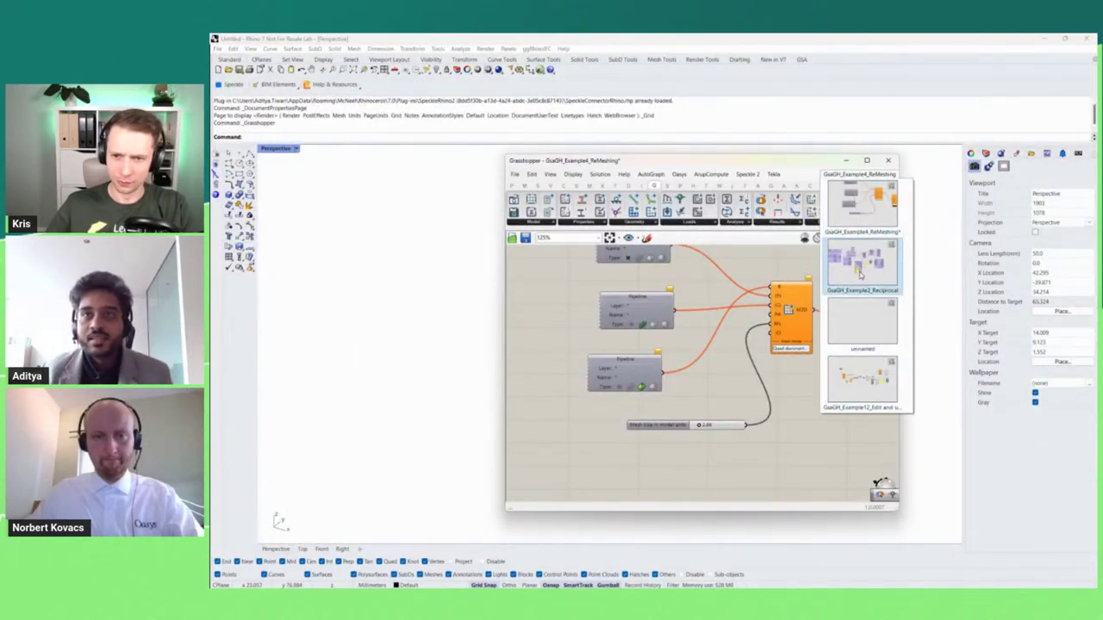
{"action": "left_click", "coordinate": [861, 265]}
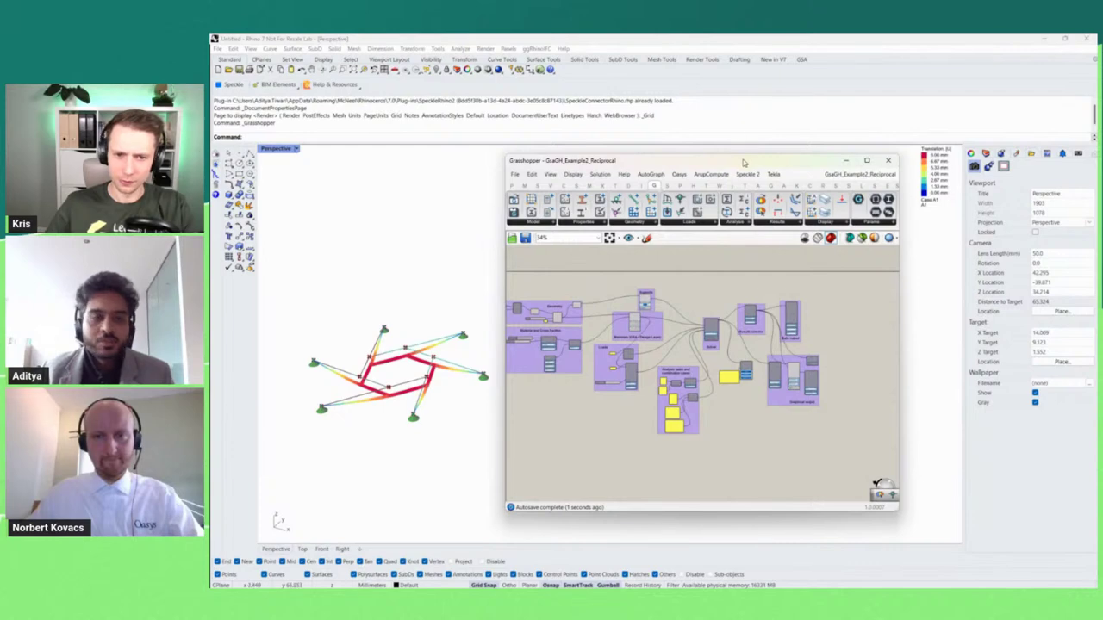
{"action": "left_click_drag", "start_coordinate": [747, 170], "coordinate": [780, 169]}
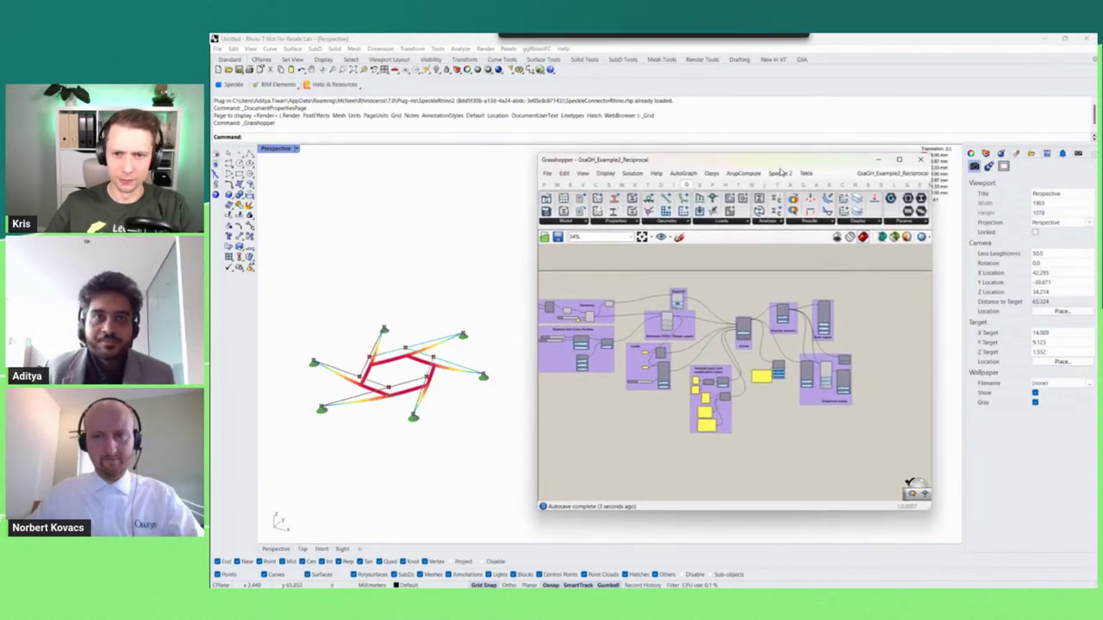
{"action": "scroll", "coordinate": [821, 398], "scroll_direction": "down", "scroll_amount": 2}
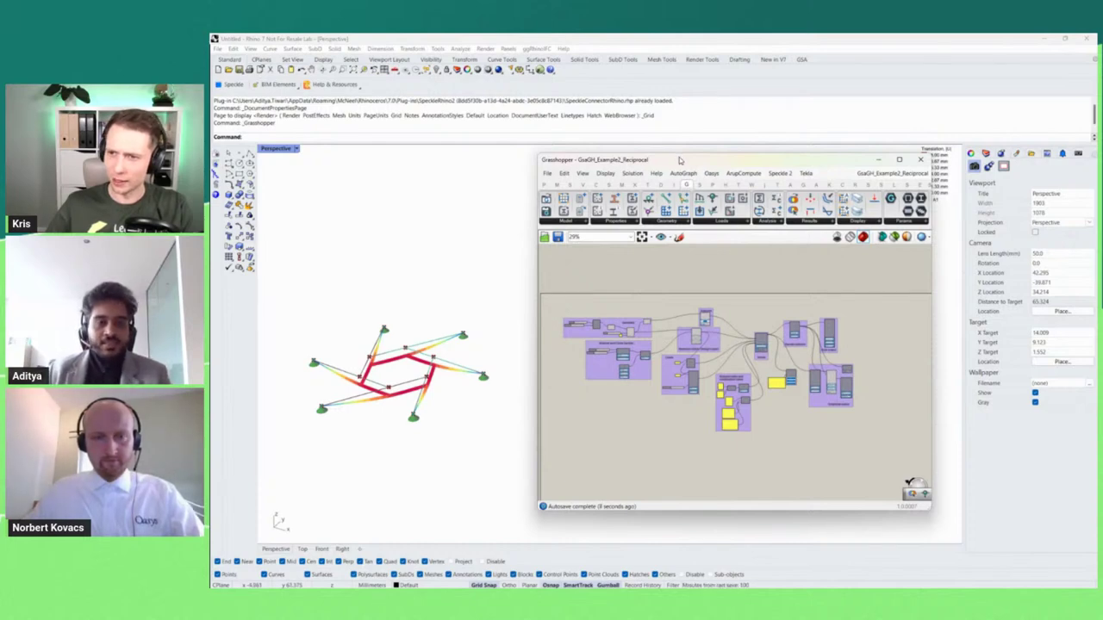
{"action": "left_click_drag", "start_coordinate": [679, 160], "coordinate": [674, 159]}
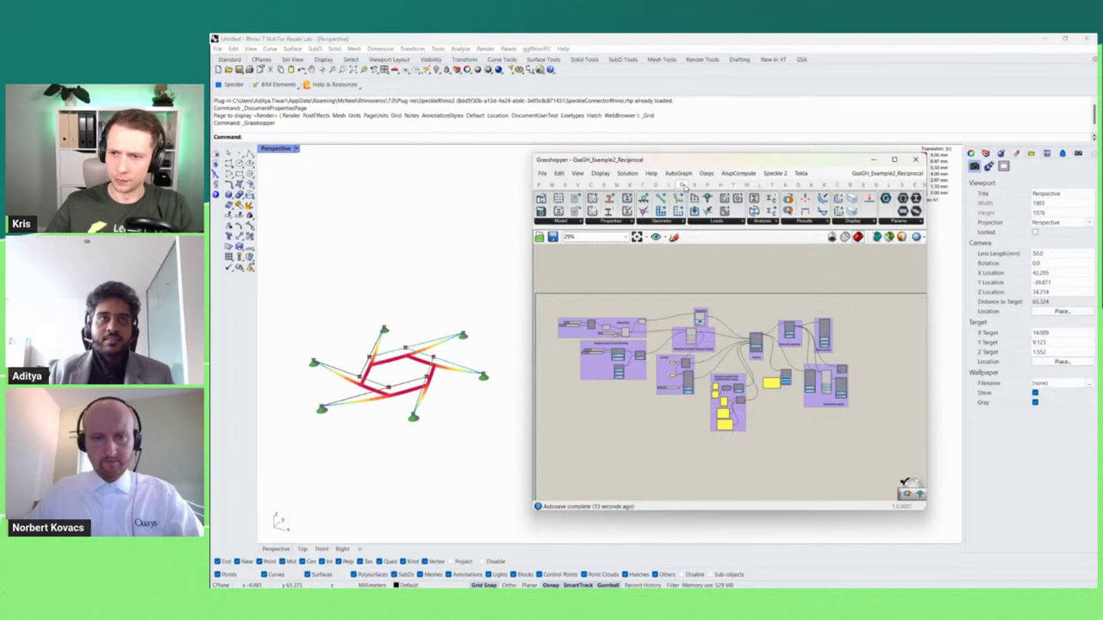
Run PackageManager in Rhino, search the online packages for "gsa", and close the package manager.
{"action": "left_click", "coordinate": [293, 140]}
{"action": "type", "text": "P"}
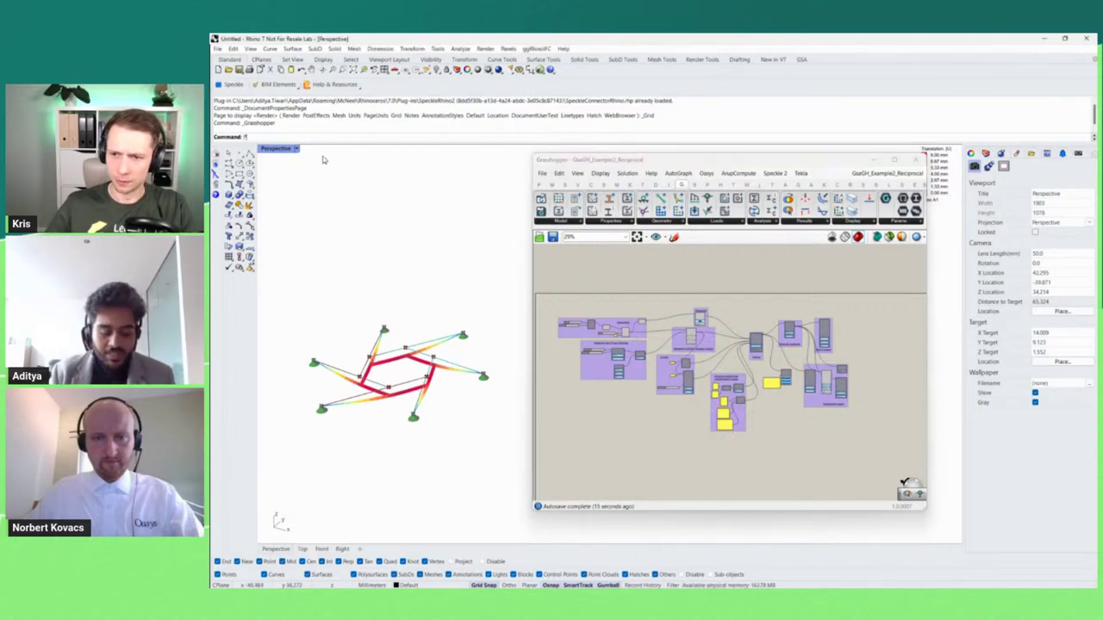
{"action": "type", "text": "ackageManager"}
{"action": "key", "text": "Return"}
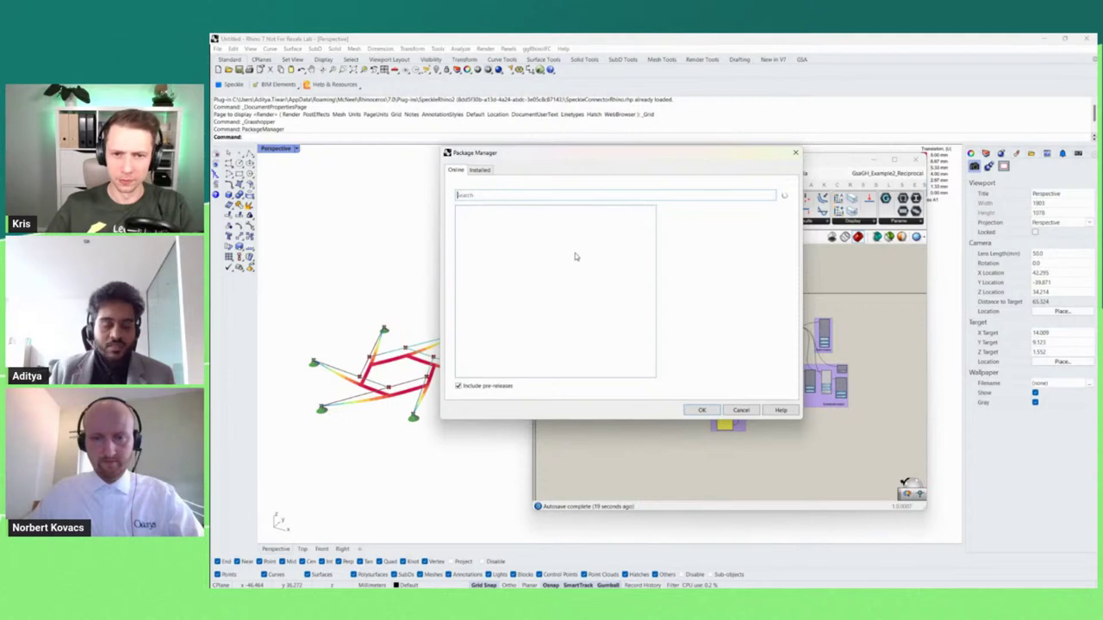
{"action": "type", "text": "gsa"}
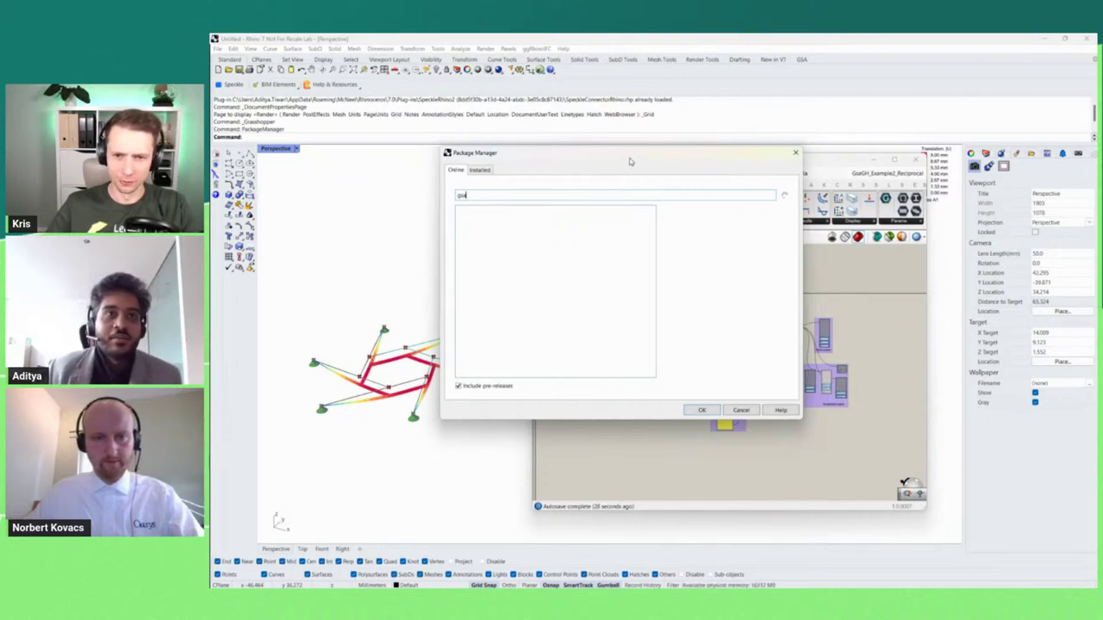
{"action": "left_click_drag", "start_coordinate": [627, 159], "coordinate": [667, 191]}
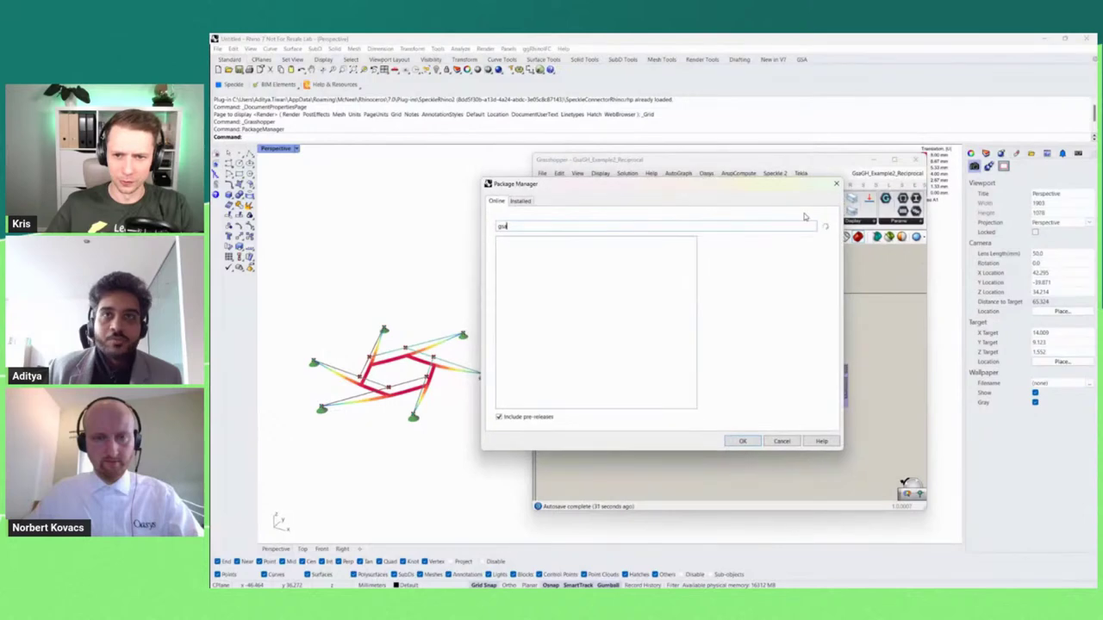
{"action": "left_click", "coordinate": [838, 186]}
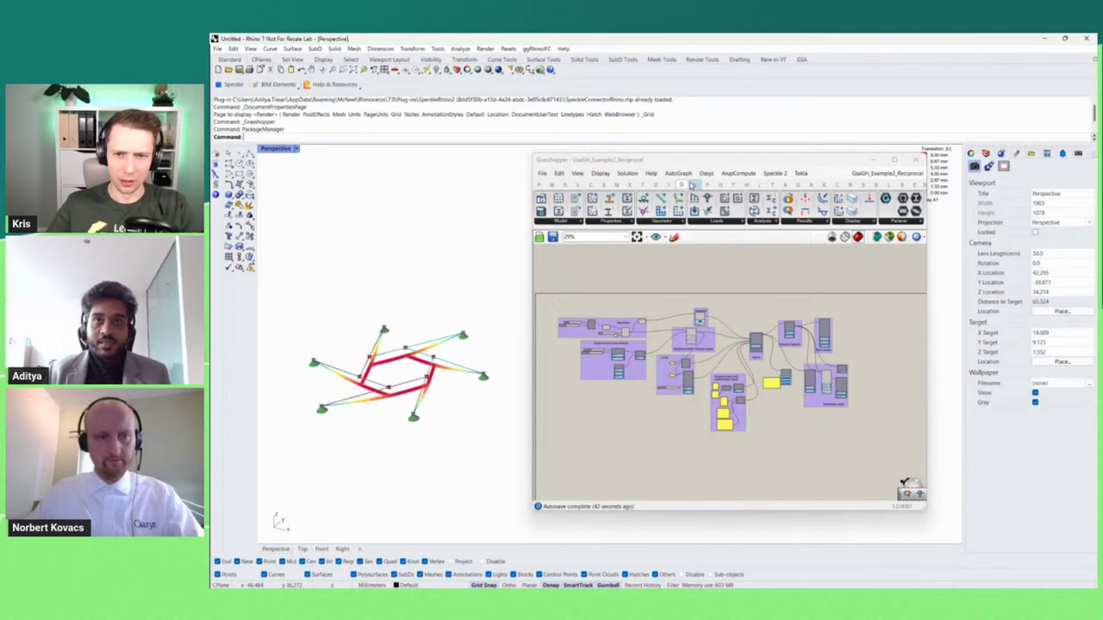
Review the GSA plugin's components in Grasshopper, including the full Model and Properties component lists.
{"action": "double_click", "coordinate": [853, 159]}
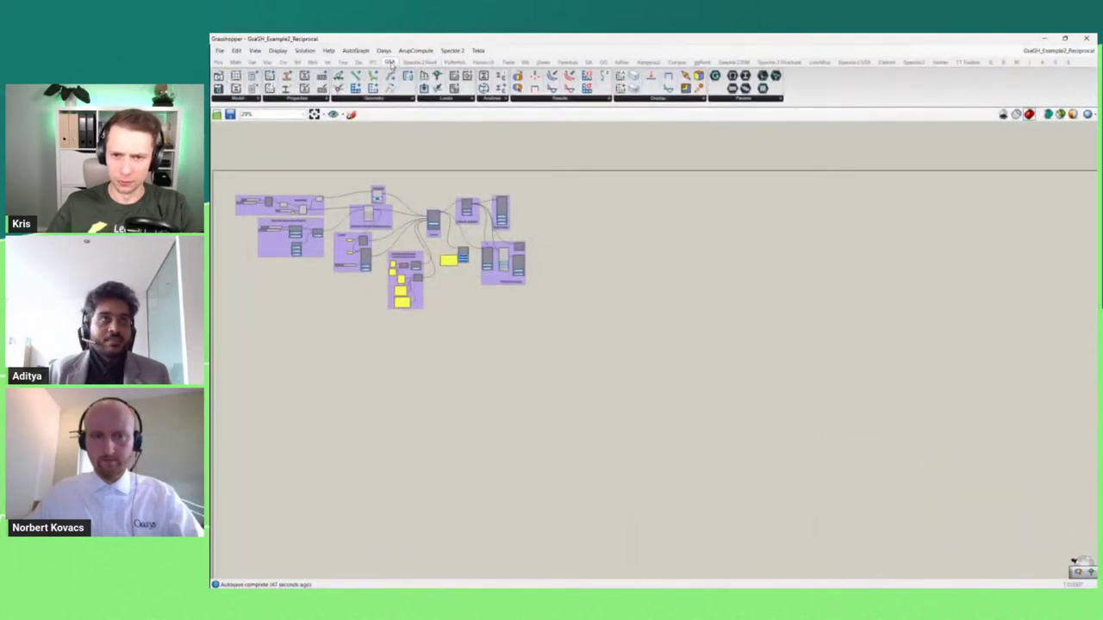
{"action": "mouse_move", "coordinate": [391, 66]}
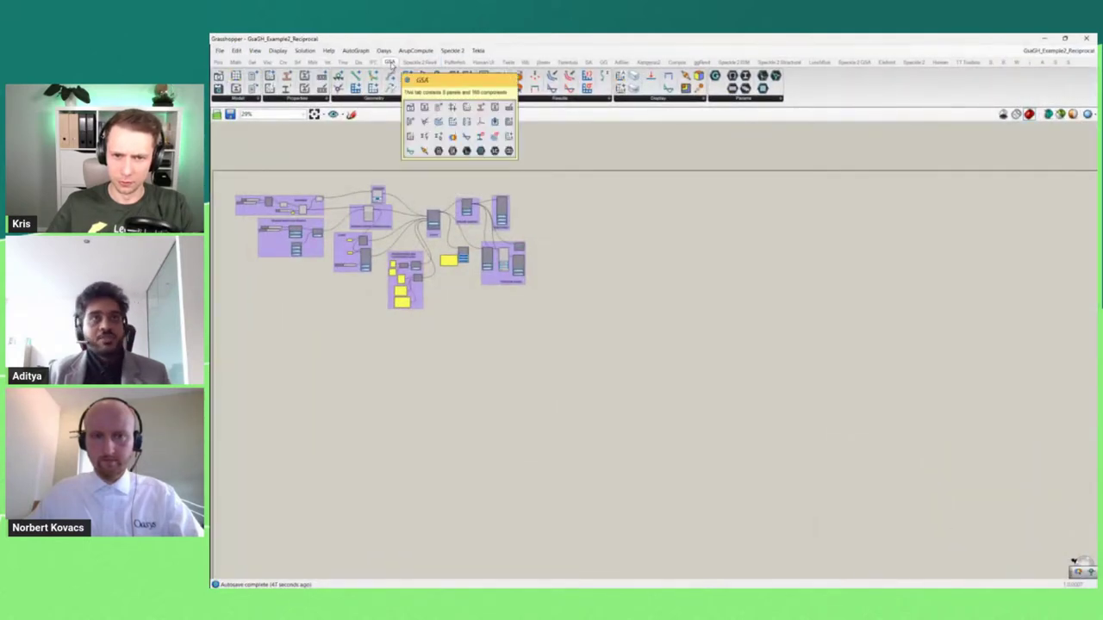
{"action": "left_click", "coordinate": [1065, 39]}
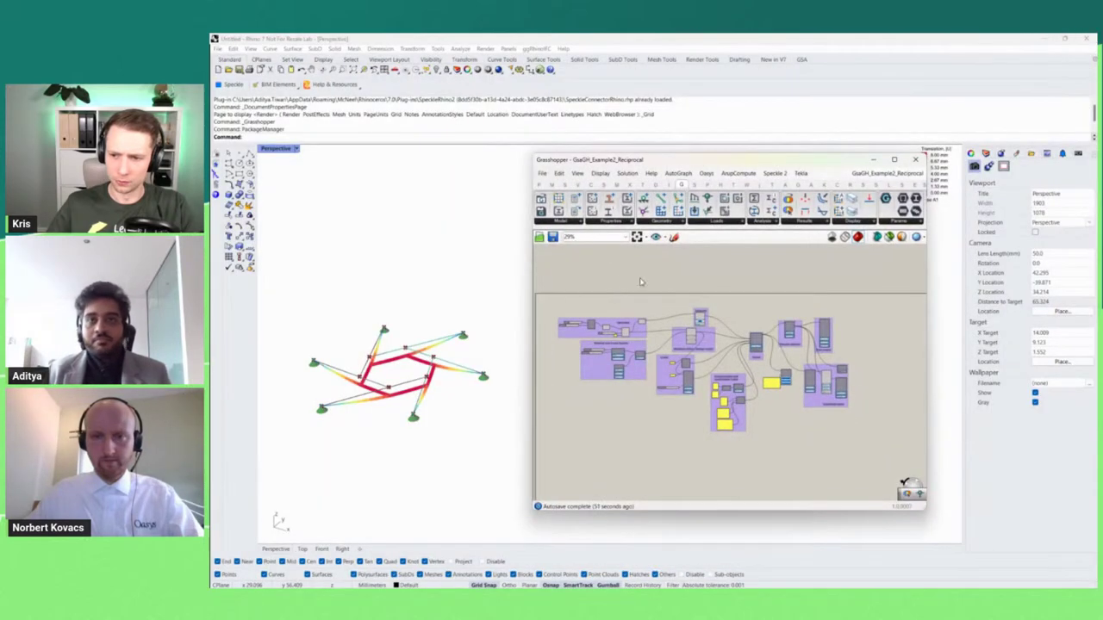
{"action": "left_click", "coordinate": [578, 223]}
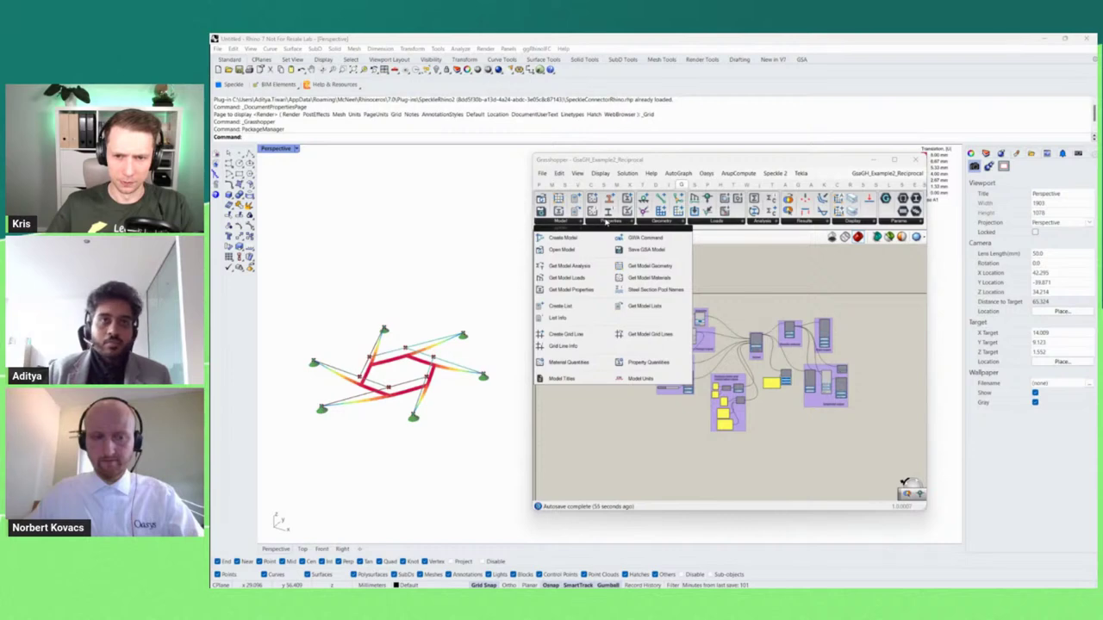
{"action": "left_click", "coordinate": [607, 222]}
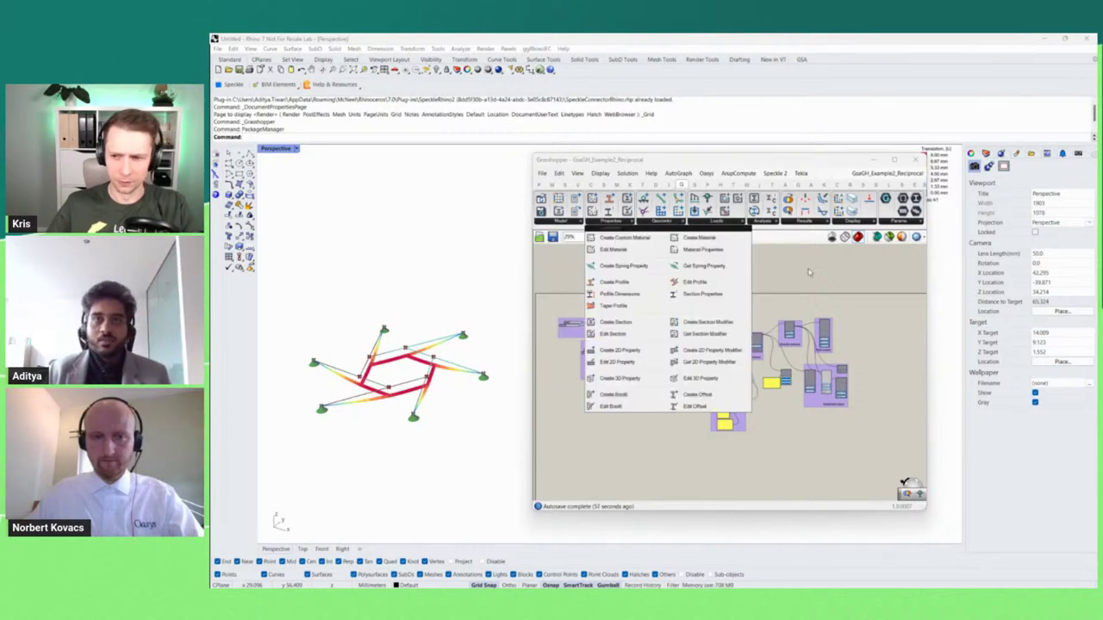
{"action": "left_click", "coordinate": [819, 292]}
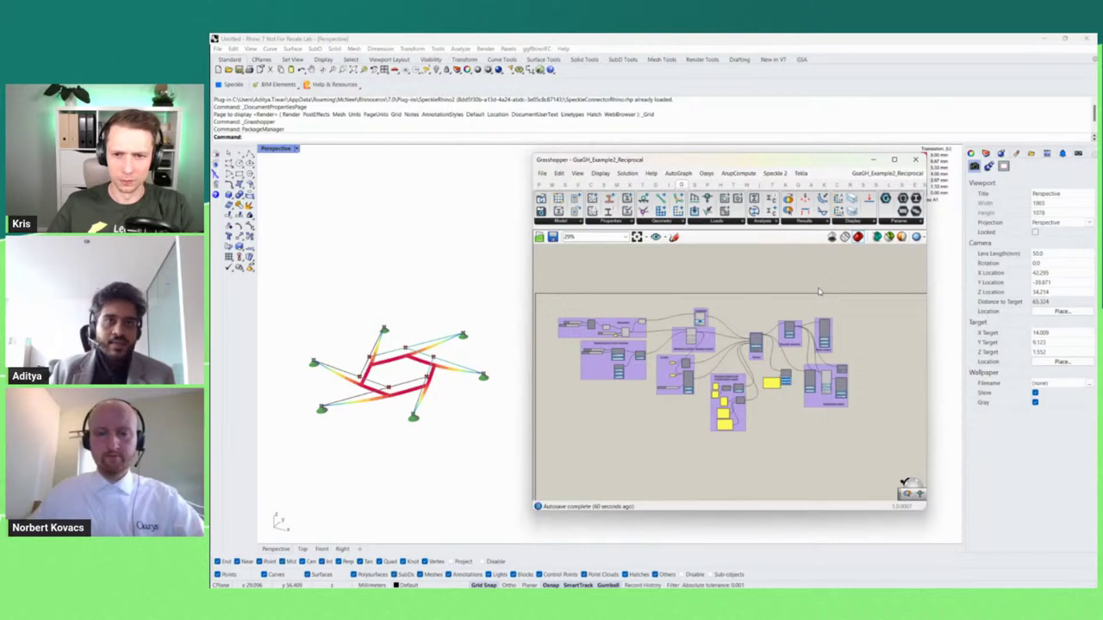
Examine the reciprocal frame and its coloured displacement results in the Rhino perspective viewport.
{"action": "scroll", "coordinate": [420, 371], "scroll_direction": "up", "scroll_amount": 5}
{"action": "scroll", "coordinate": [468, 343], "scroll_direction": "down", "scroll_amount": 6}
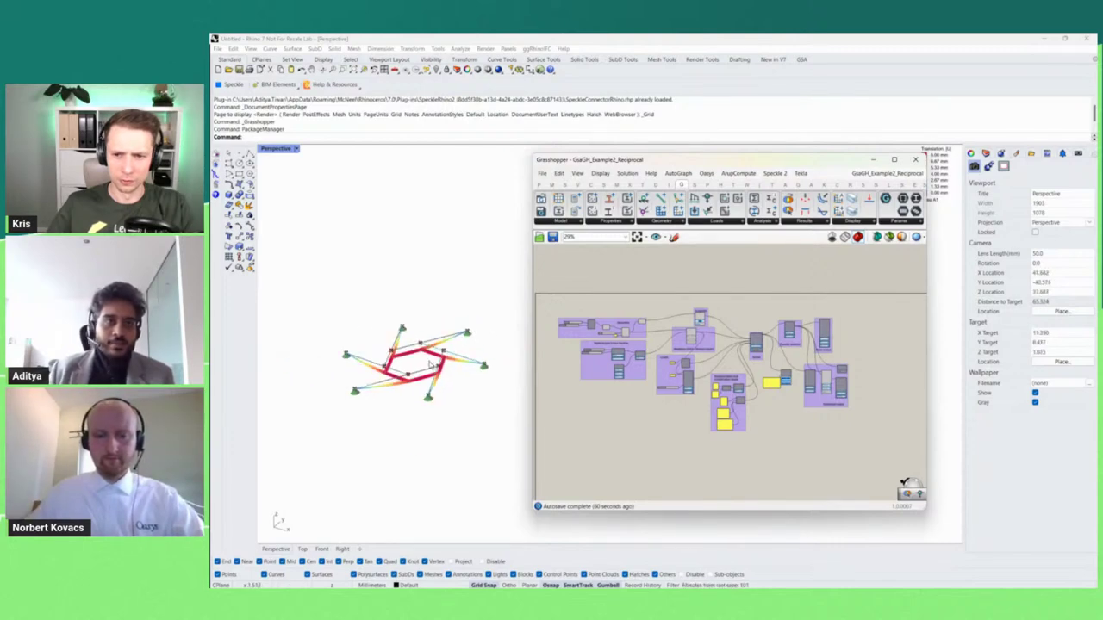
{"action": "scroll", "coordinate": [407, 337], "scroll_direction": "up", "scroll_amount": 3}
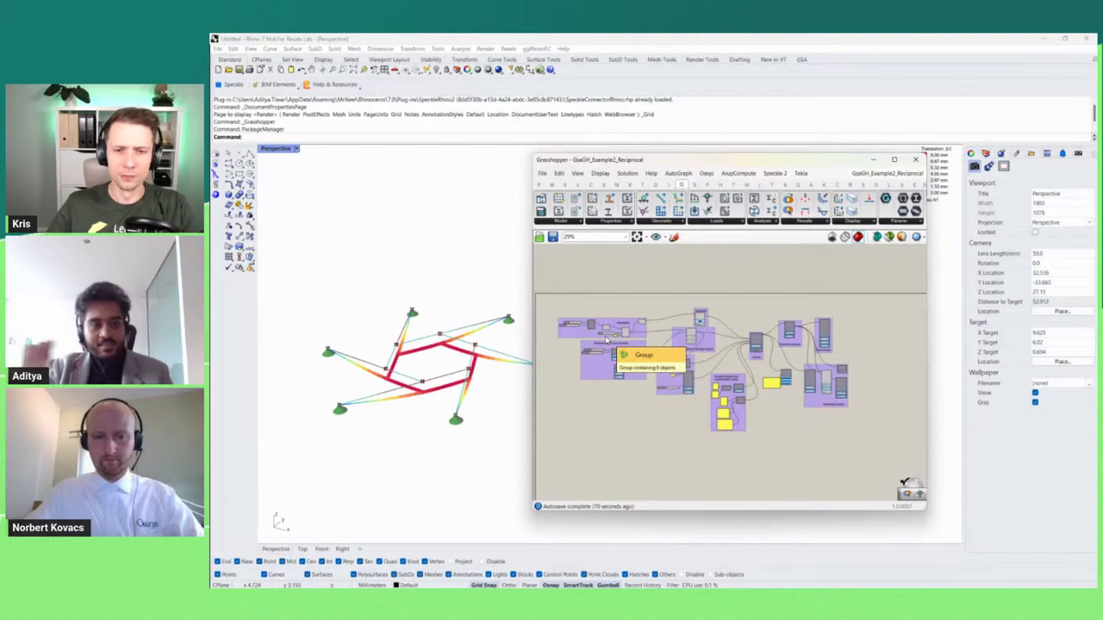
Examine the definition's groups from Geometry, Material and Cross Section through Supports, Loads and Solver to Data output and Graphical output.
{"action": "scroll", "coordinate": [578, 316], "scroll_direction": "up", "scroll_amount": 3}
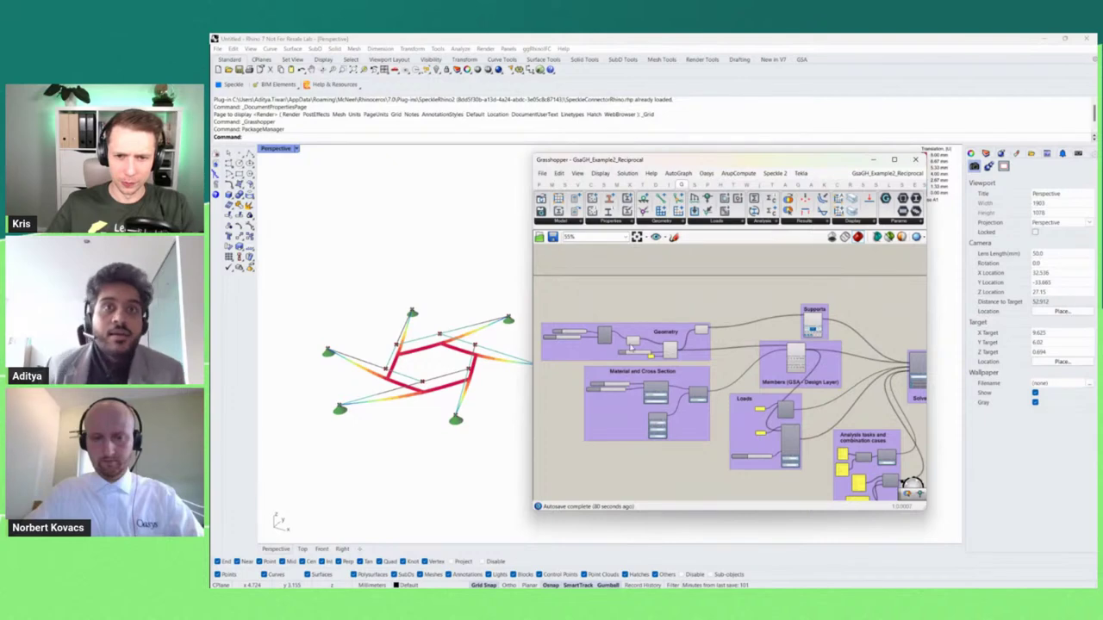
{"action": "scroll", "coordinate": [631, 345], "scroll_direction": "up", "scroll_amount": 2}
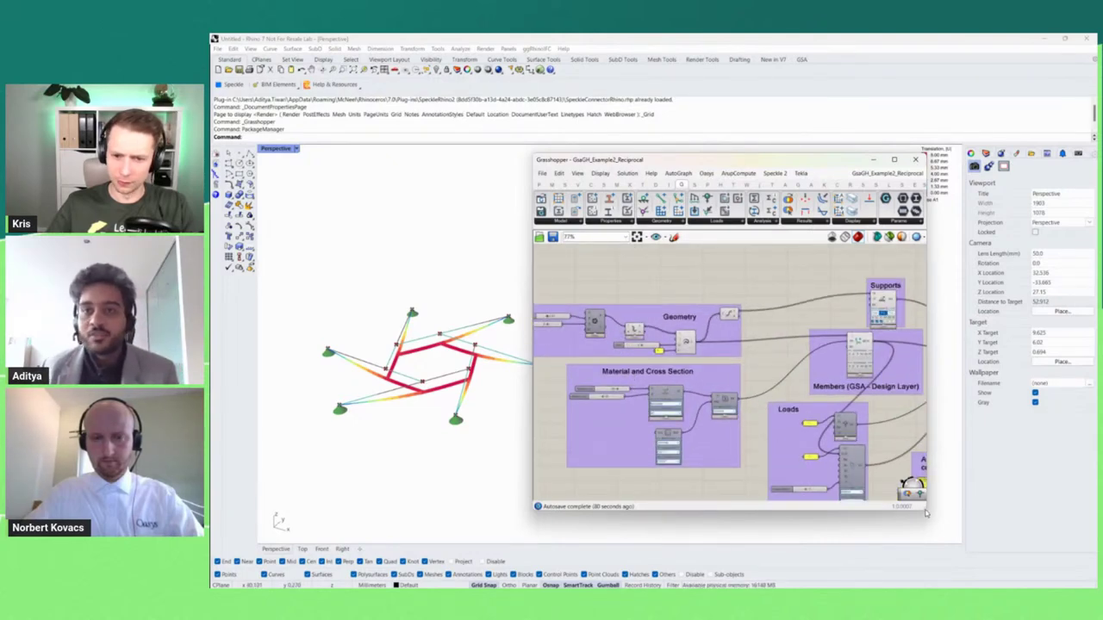
{"action": "left_click_drag", "start_coordinate": [923, 510], "coordinate": [955, 534]}
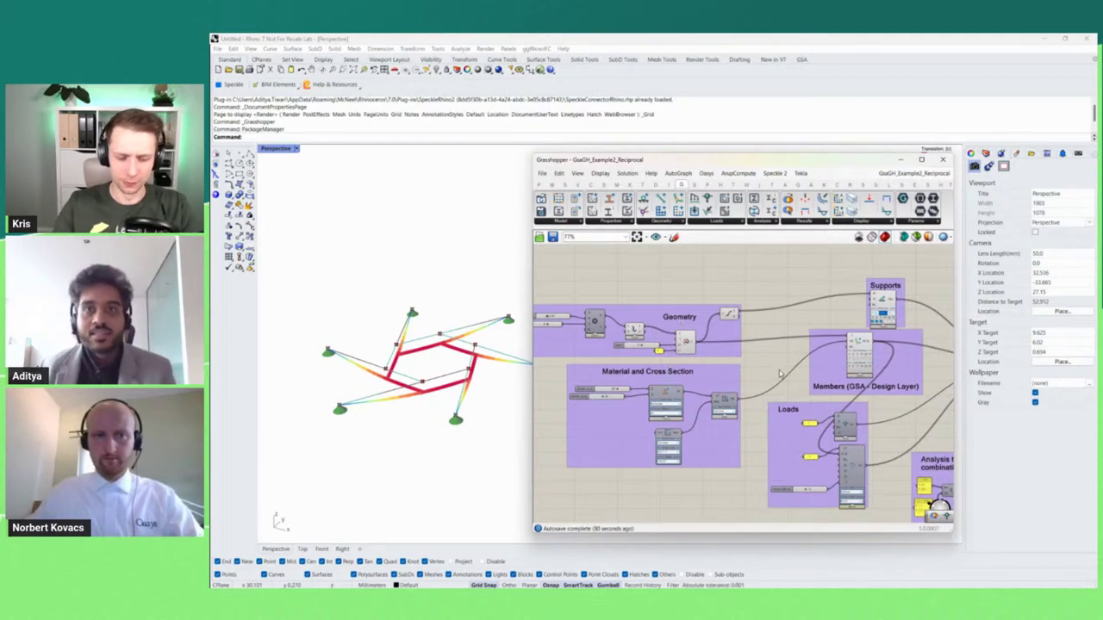
{"action": "left_click_drag", "start_coordinate": [765, 364], "coordinate": [655, 350]}
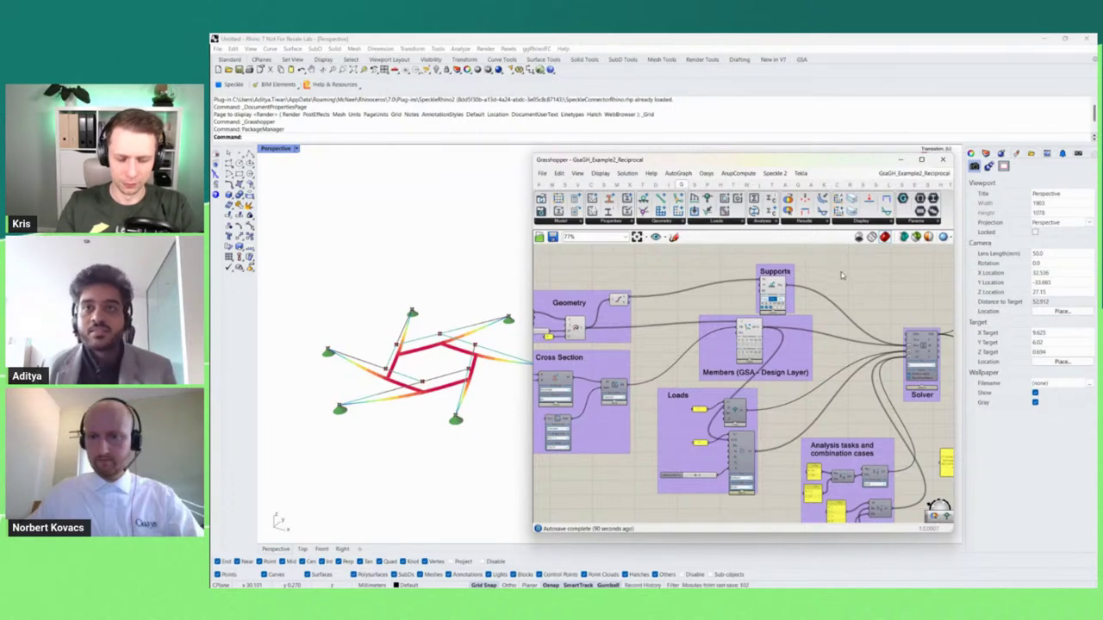
{"action": "left_click_drag", "start_coordinate": [843, 275], "coordinate": [745, 274]}
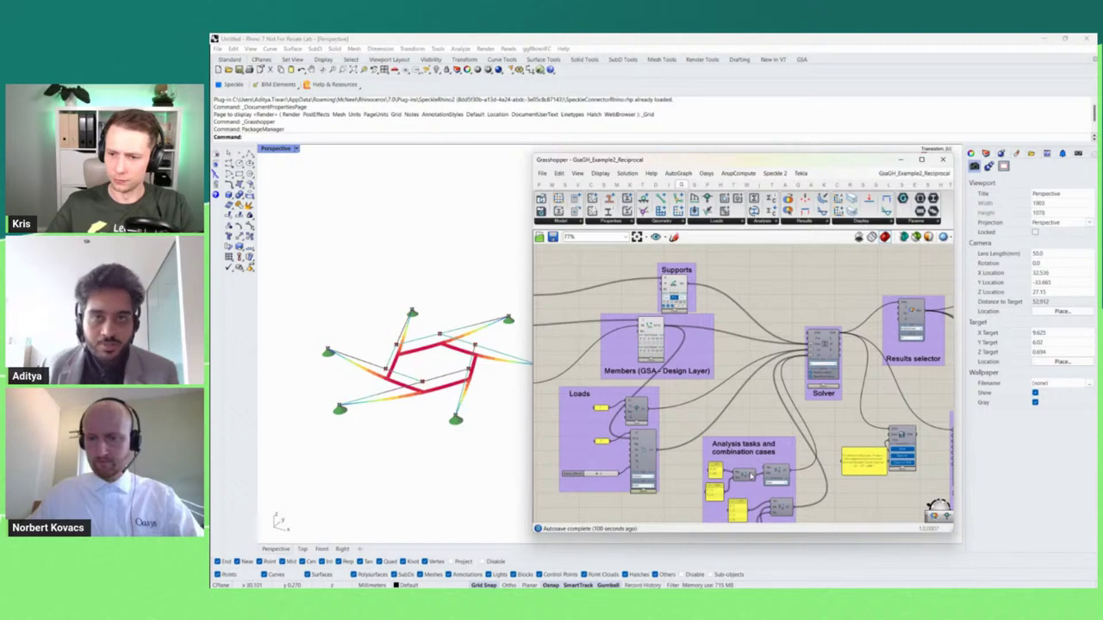
{"action": "left_click_drag", "start_coordinate": [749, 431], "coordinate": [728, 403]}
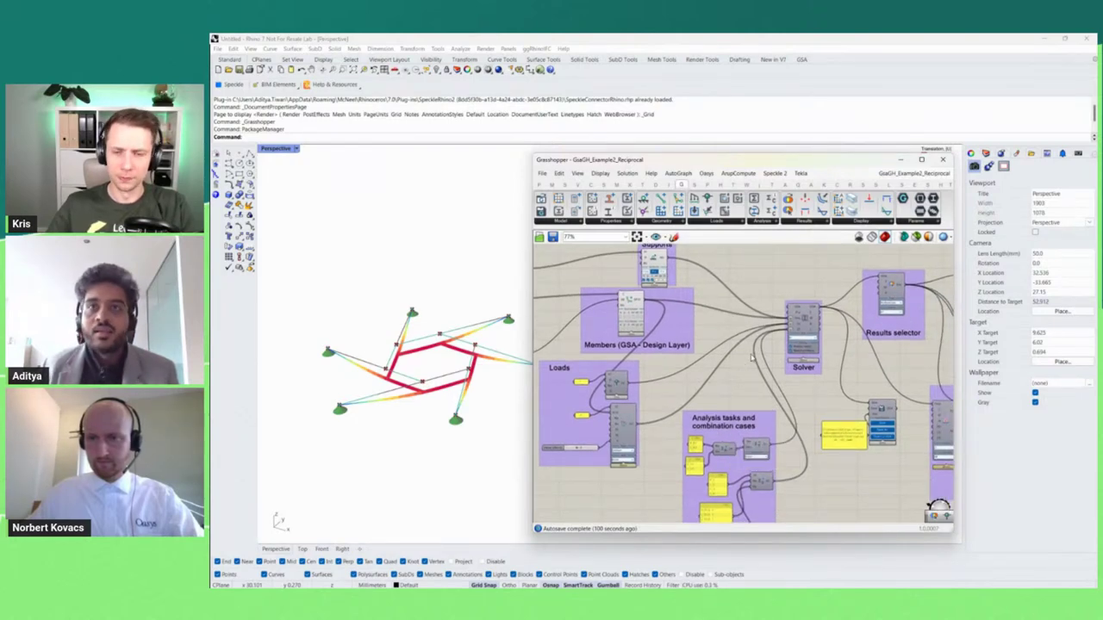
{"action": "left_click_drag", "start_coordinate": [754, 357], "coordinate": [673, 373]}
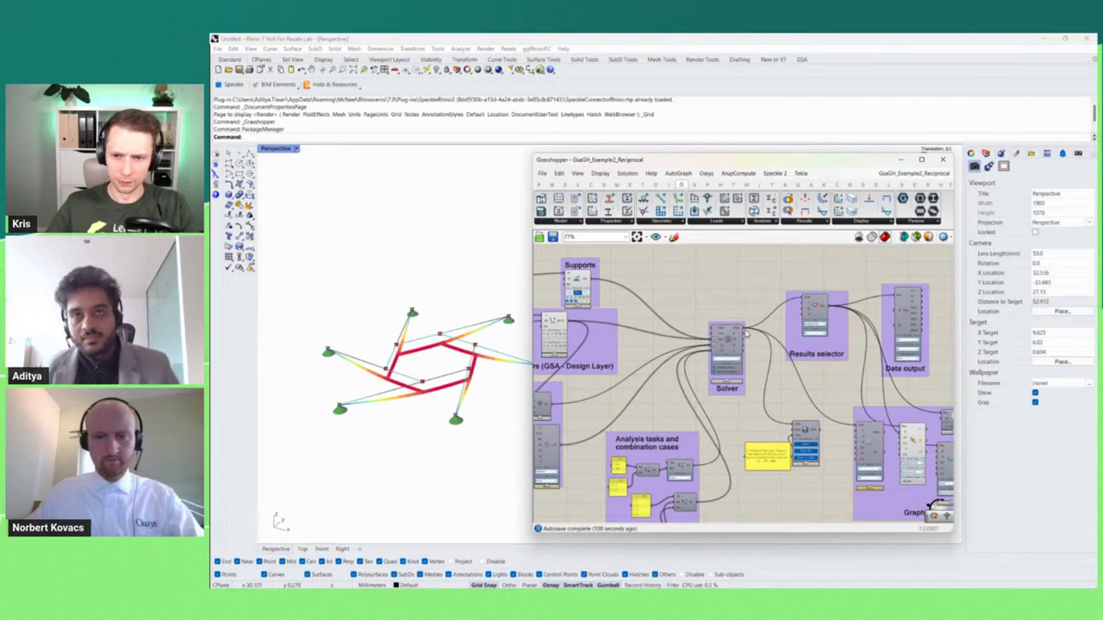
{"action": "mouse_move", "coordinate": [737, 344]}
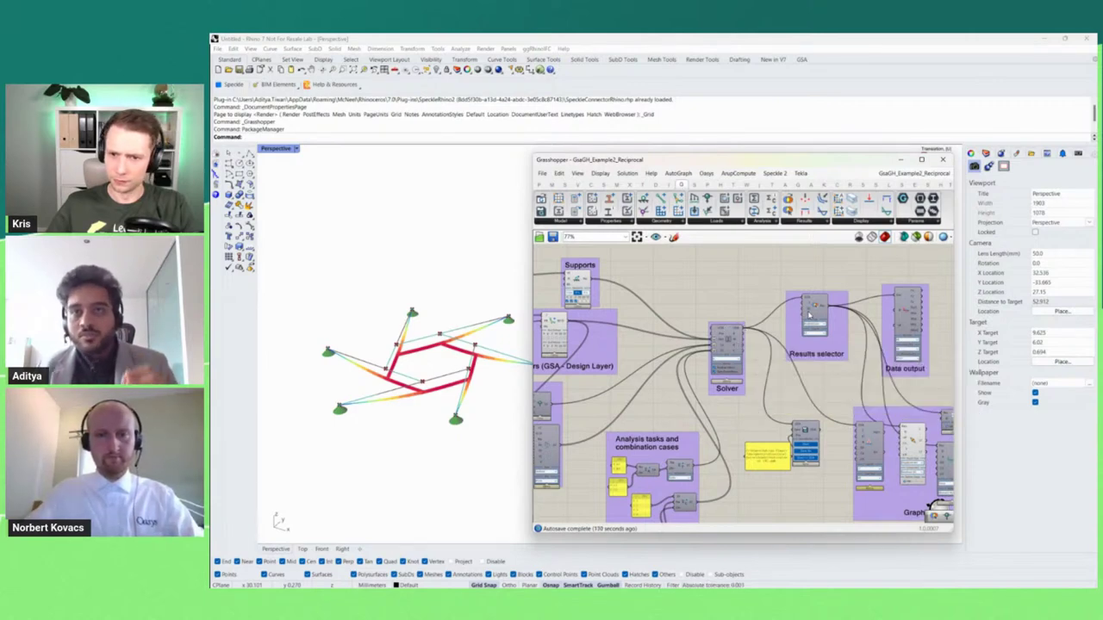
{"action": "left_click_drag", "start_coordinate": [803, 394], "coordinate": [730, 379]}
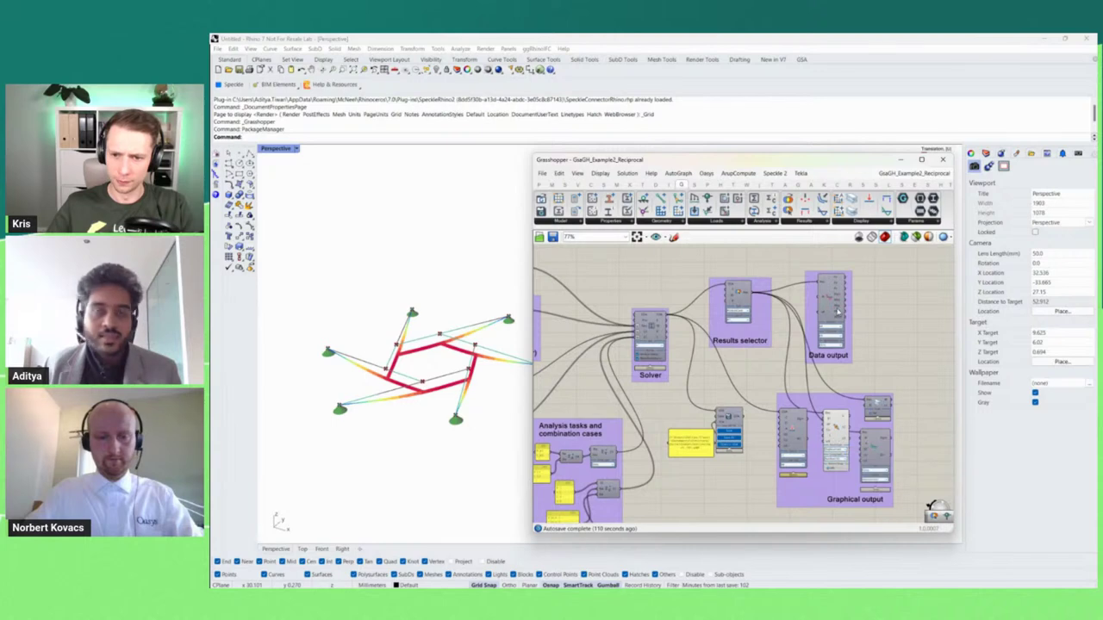
{"action": "mouse_move", "coordinate": [838, 311]}
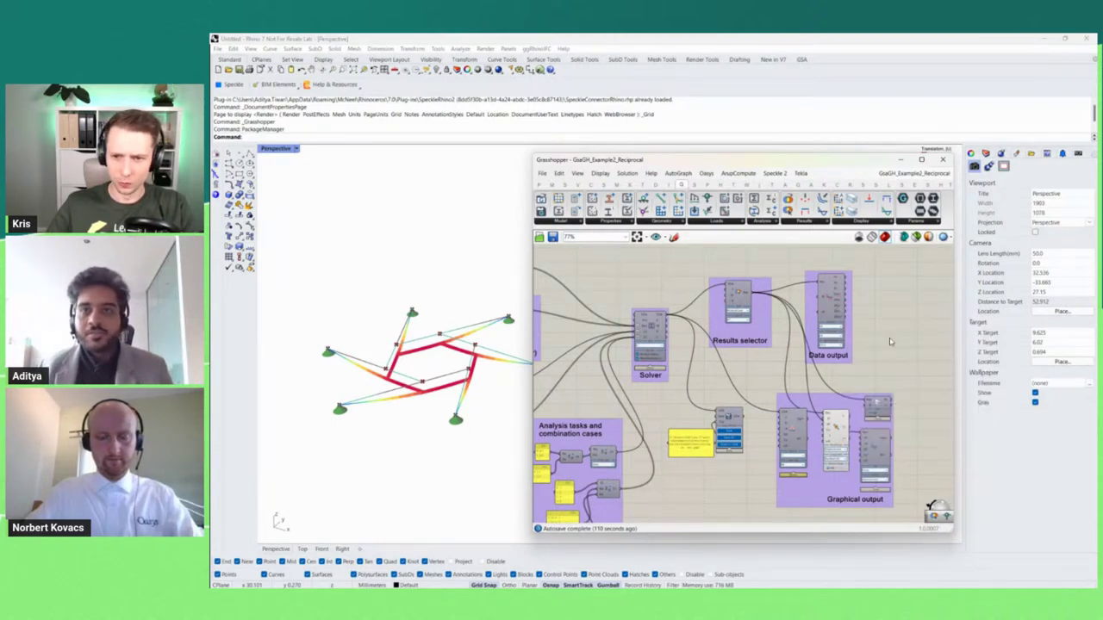
Examine the Solver group's analysis component, including its connections, unit and analysis settings.
{"action": "left_click_drag", "start_coordinate": [839, 161], "coordinate": [837, 159]}
{"action": "scroll", "coordinate": [870, 325], "scroll_direction": "down", "scroll_amount": 5}
{"action": "scroll", "coordinate": [373, 386], "scroll_direction": "up", "scroll_amount": 2}
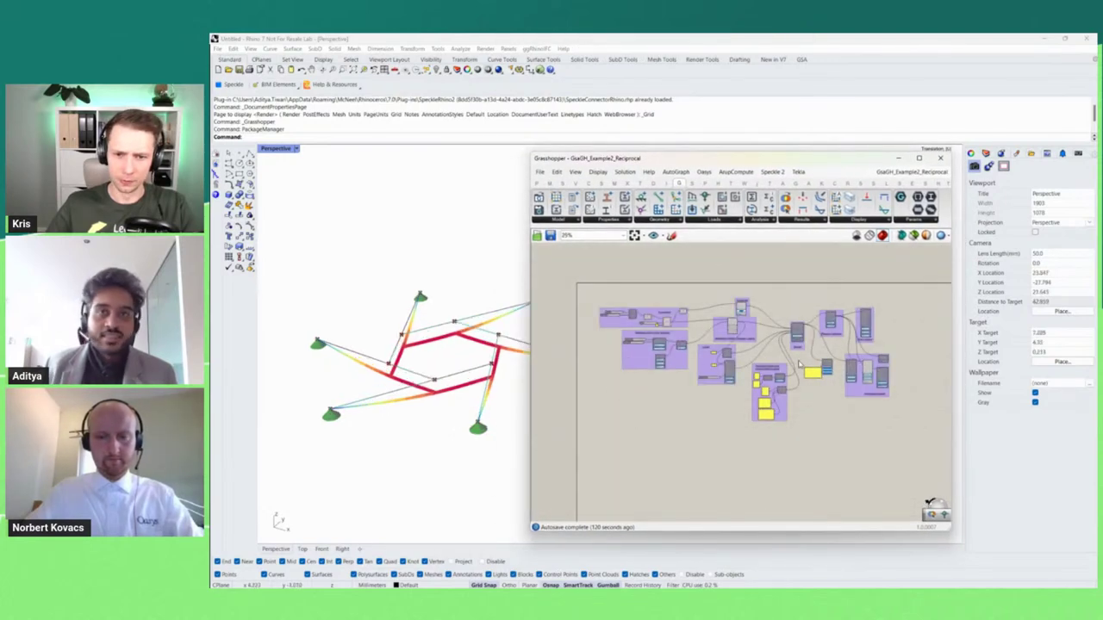
{"action": "scroll", "coordinate": [786, 342], "scroll_direction": "up", "scroll_amount": 6}
{"action": "scroll", "coordinate": [836, 296], "scroll_direction": "up", "scroll_amount": 3}
{"action": "left_click", "coordinate": [813, 312]}
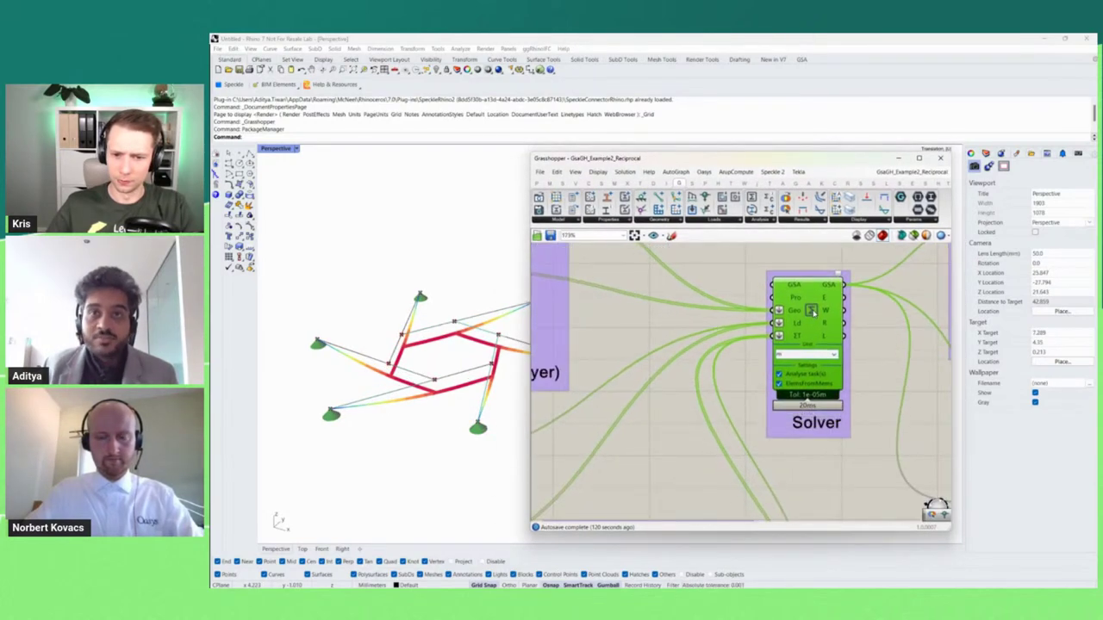
{"action": "left_click", "coordinate": [875, 334]}
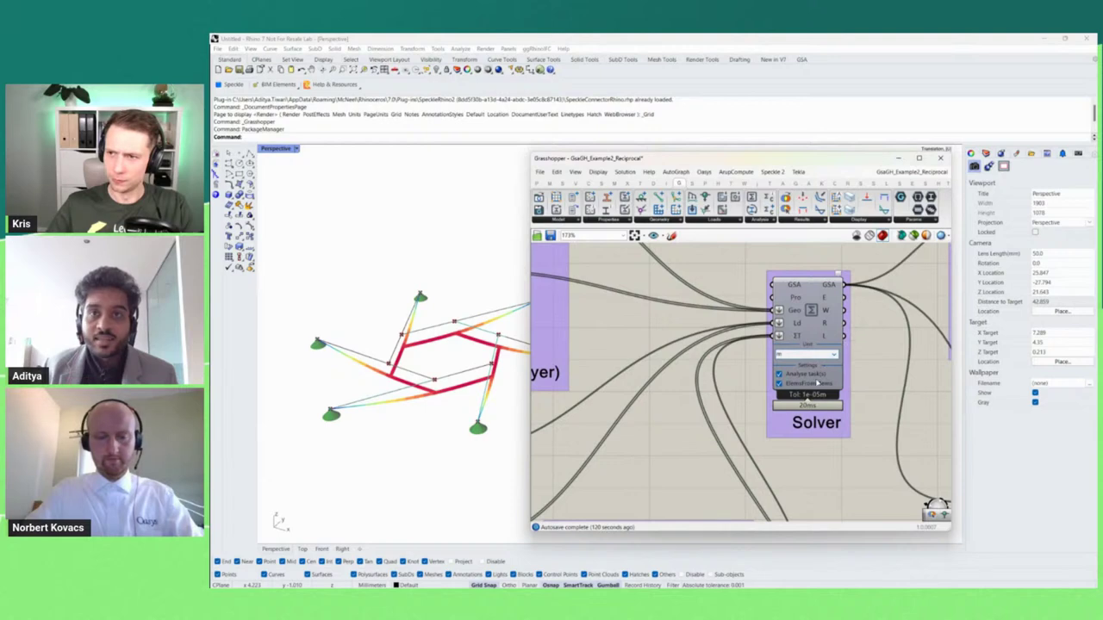
Set the Geometry group's Start slider to 6, and shrink the Grasshopper window to uncover the frame in the viewport.
{"action": "scroll", "coordinate": [818, 372], "scroll_direction": "down", "scroll_amount": 3}
{"action": "scroll", "coordinate": [651, 347], "scroll_direction": "up", "scroll_amount": 4}
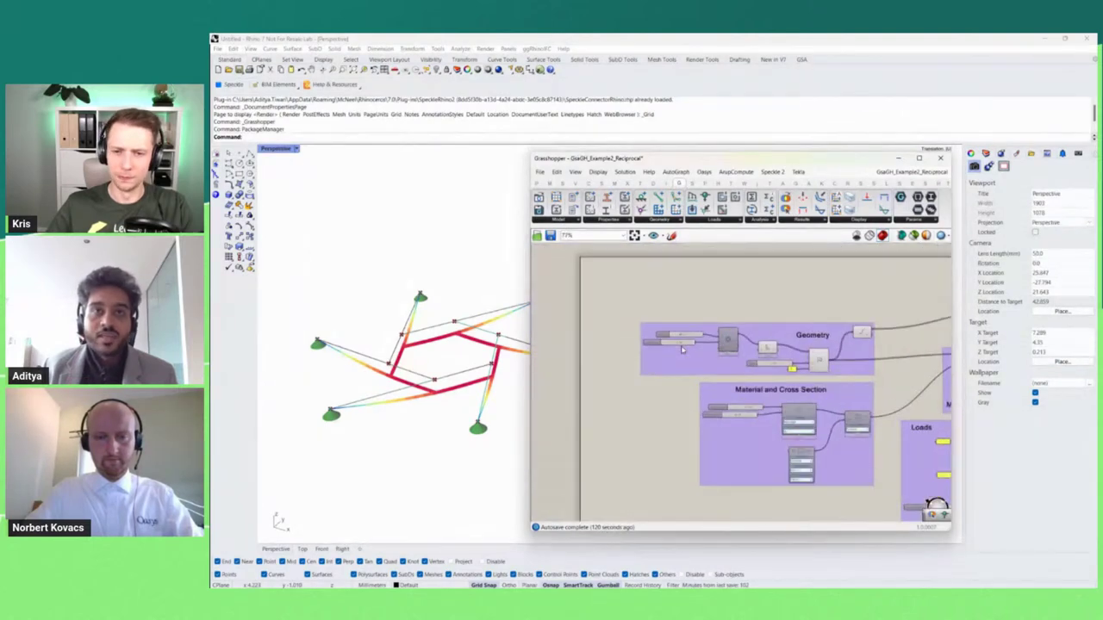
{"action": "scroll", "coordinate": [650, 346], "scroll_direction": "down", "scroll_amount": 2}
{"action": "scroll", "coordinate": [882, 389], "scroll_direction": "up", "scroll_amount": 2}
{"action": "mouse_move", "coordinate": [888, 384]}
{"action": "left_mouse_down"}
{"action": "mouse_move", "coordinate": [914, 385]}
{"action": "mouse_move", "coordinate": [895, 382]}
{"action": "left_mouse_up"}
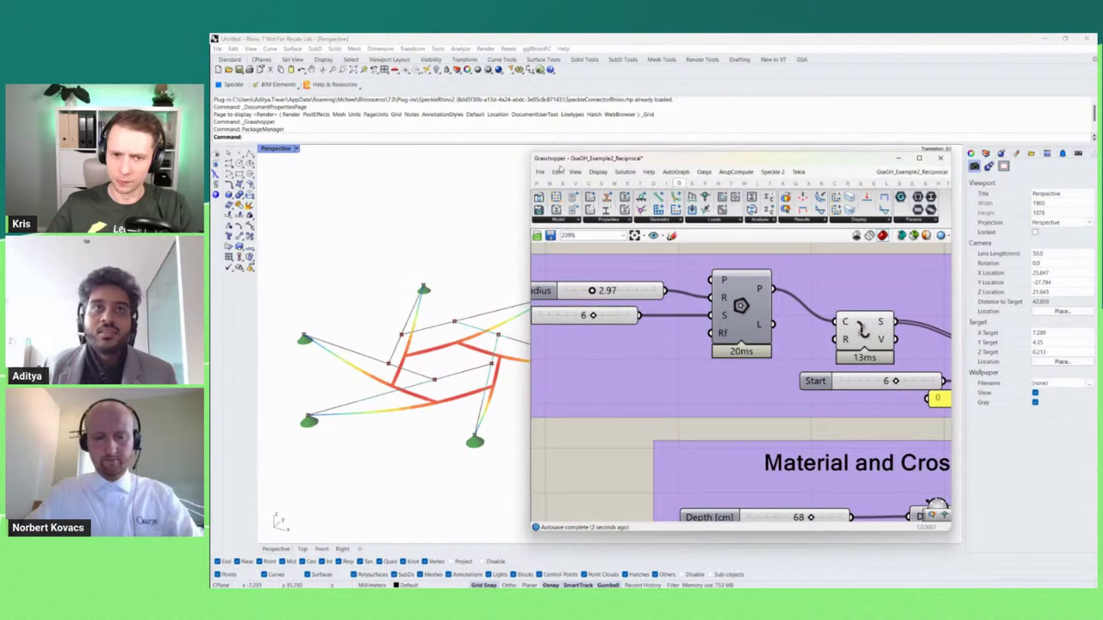
{"action": "left_click_drag", "start_coordinate": [532, 151], "coordinate": [615, 202]}
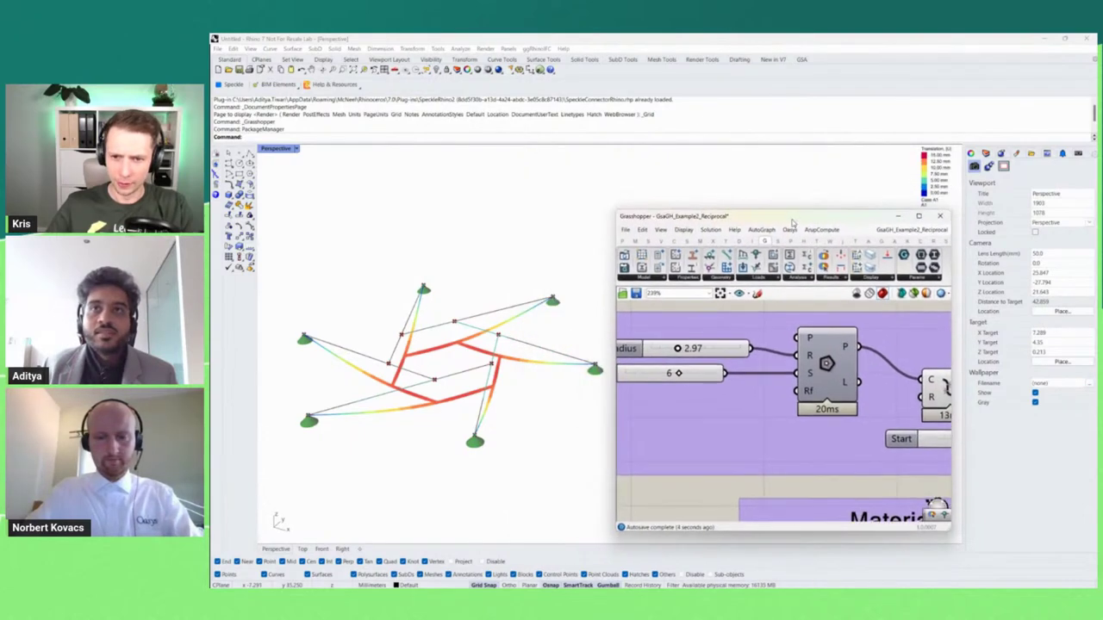
{"action": "left_click_drag", "start_coordinate": [798, 216], "coordinate": [760, 214]}
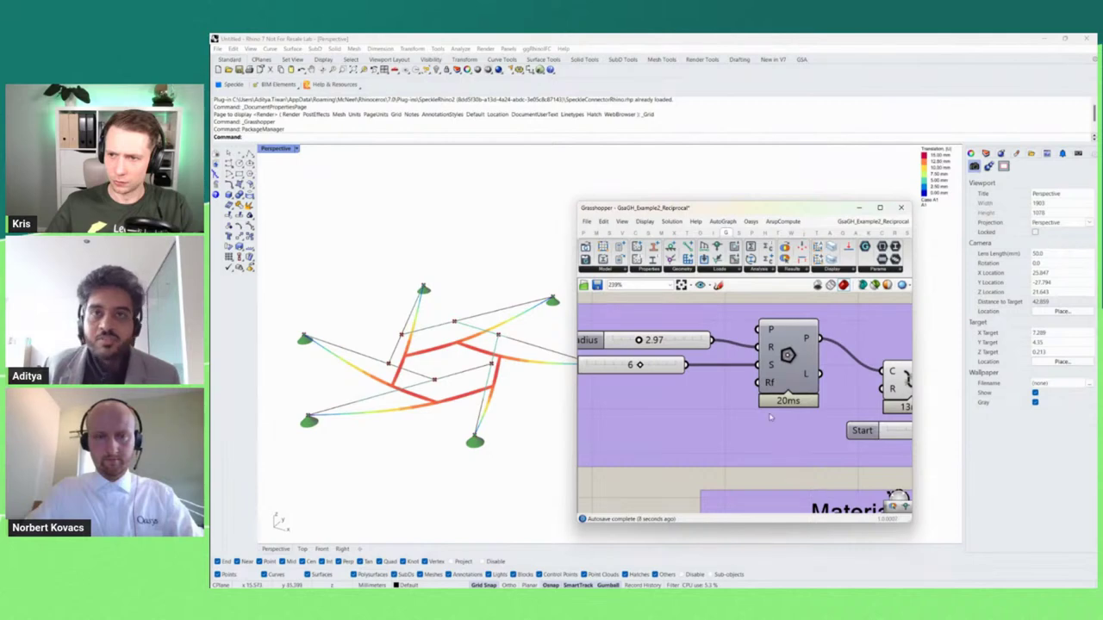
Set the legend scale of the contour component in the Graphical output group to 2, keeping the window clear of the legend.
{"action": "scroll", "coordinate": [803, 374], "scroll_direction": "down", "scroll_amount": 5}
{"action": "scroll", "coordinate": [803, 373], "scroll_direction": "up", "scroll_amount": 4}
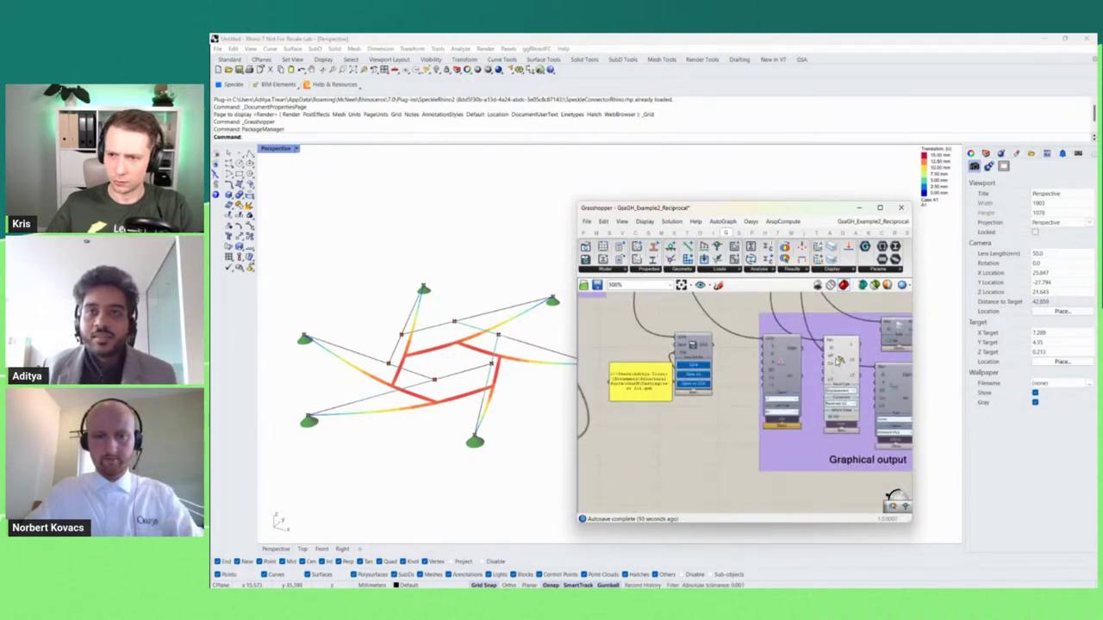
{"action": "right_click", "coordinate": [840, 359]}
{"action": "mouse_move", "coordinate": [878, 445]}
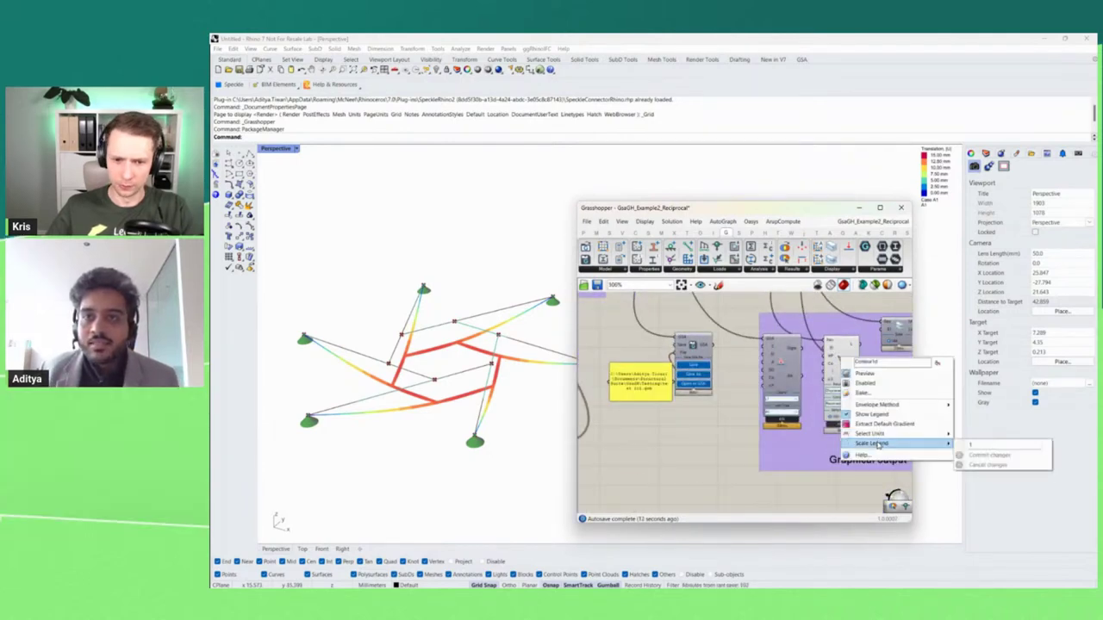
{"action": "type", "text": "2"}
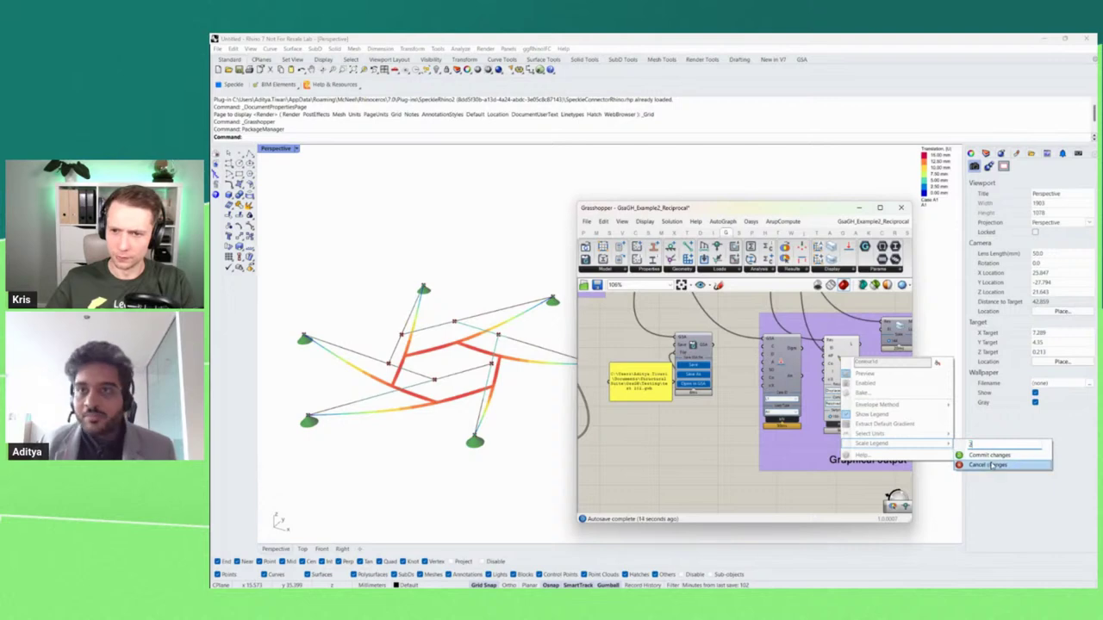
{"action": "left_click", "coordinate": [988, 456]}
{"action": "left_click_drag", "start_coordinate": [802, 211], "coordinate": [760, 225]}
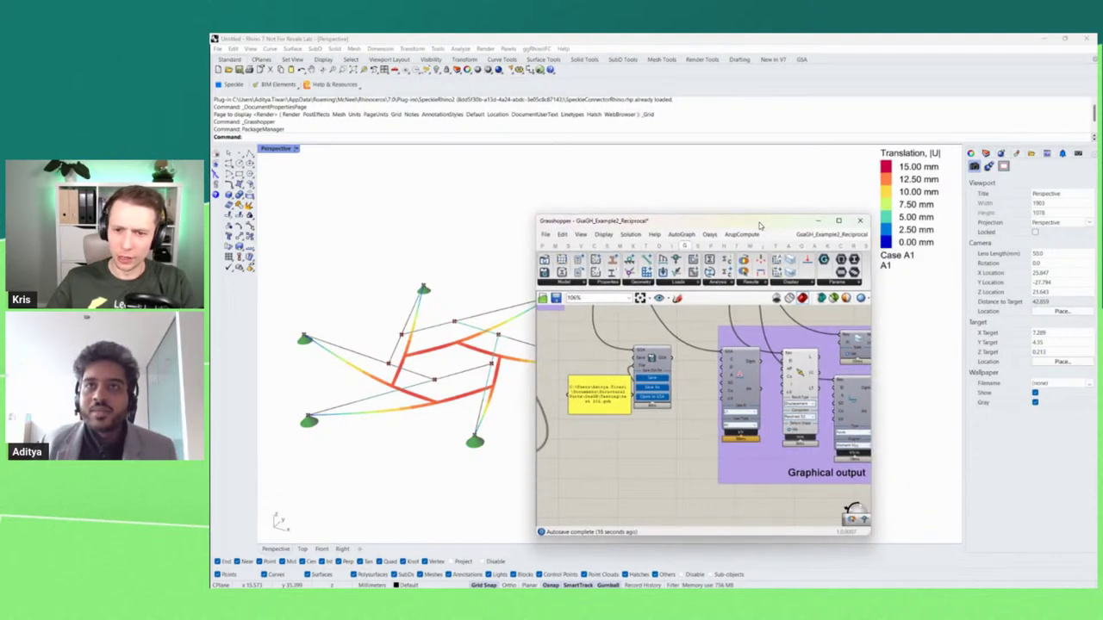
Examine the Geometry group's Start slider and how it feeds the curve extension component.
{"action": "scroll", "coordinate": [710, 396], "scroll_direction": "down", "scroll_amount": 7}
{"action": "scroll", "coordinate": [648, 374], "scroll_direction": "up", "scroll_amount": 6}
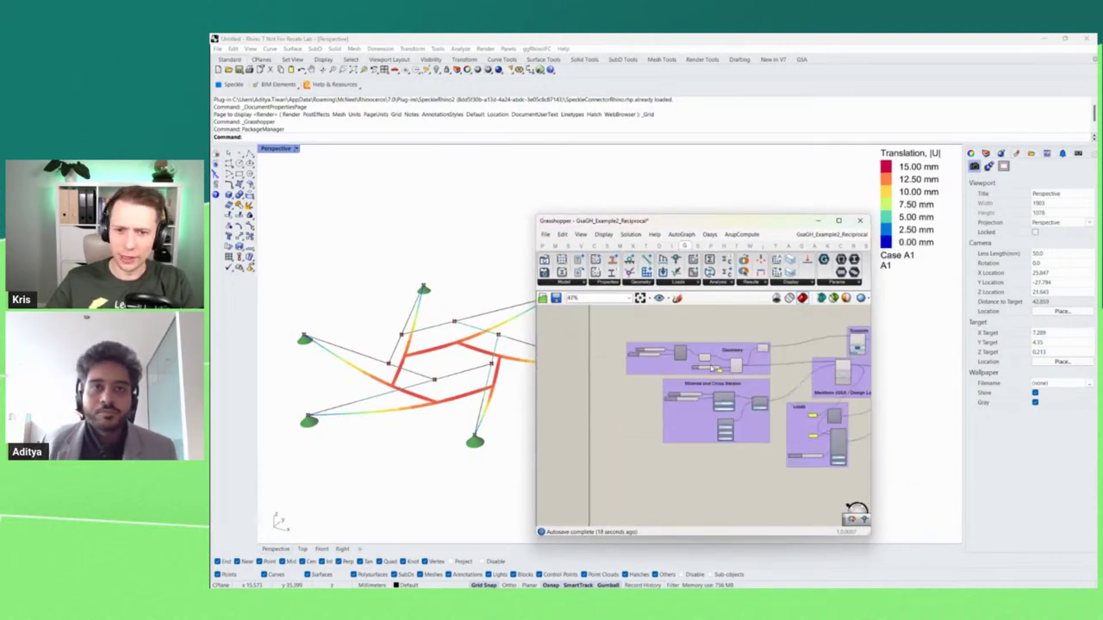
{"action": "scroll", "coordinate": [706, 373], "scroll_direction": "up", "scroll_amount": 2}
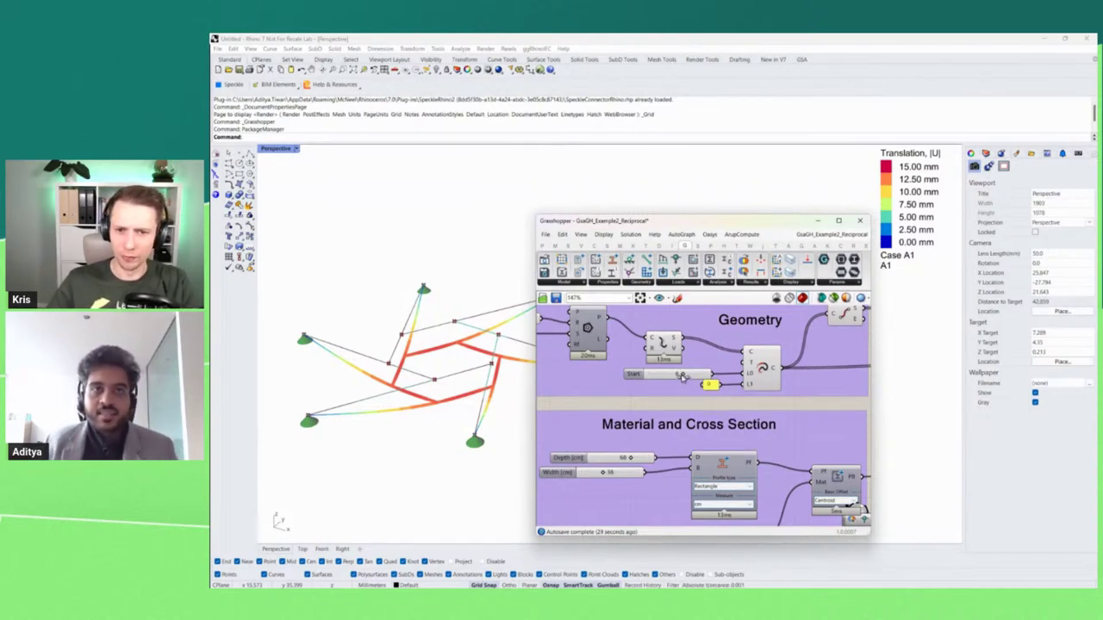
{"action": "left_click_drag", "start_coordinate": [685, 380], "coordinate": [682, 380]}
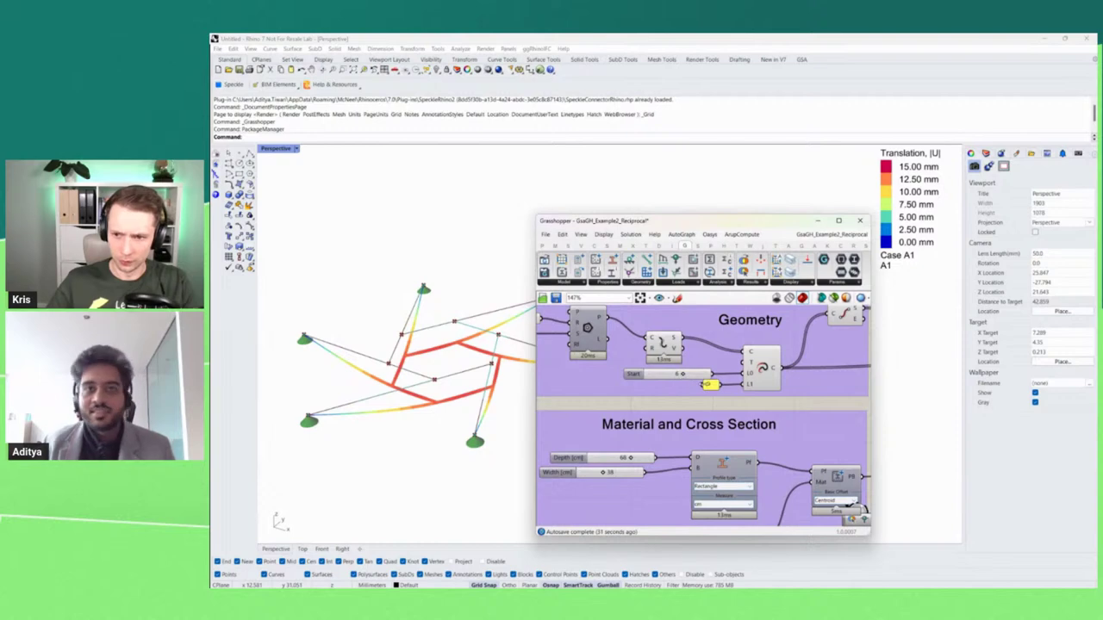
{"action": "scroll", "coordinate": [705, 390], "scroll_direction": "down", "scroll_amount": 4}
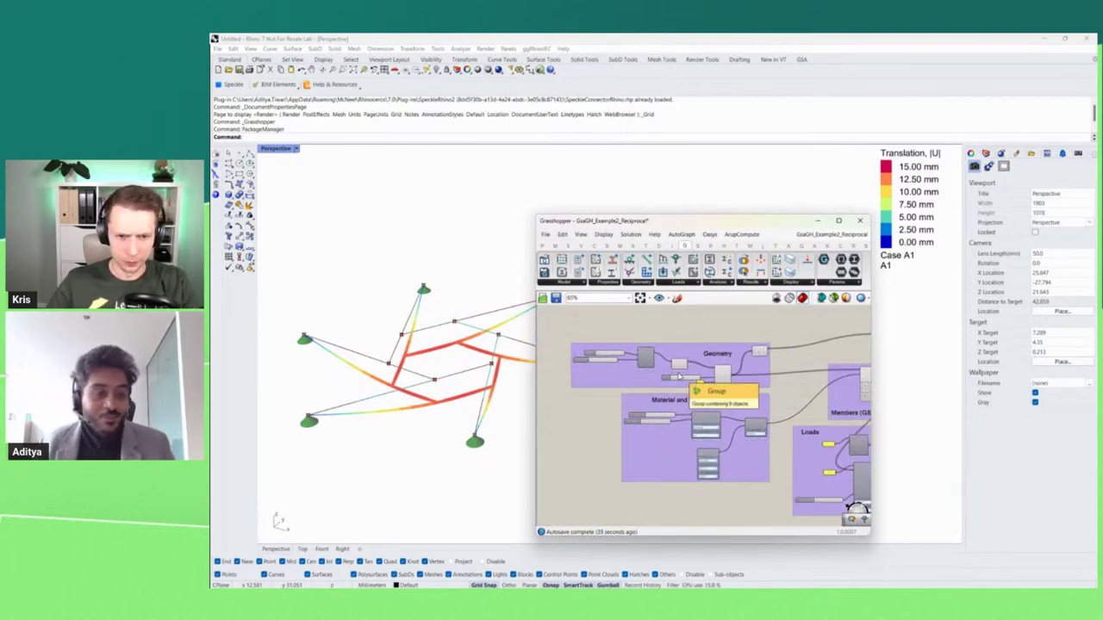
{"action": "scroll", "coordinate": [681, 379], "scroll_direction": "up", "scroll_amount": 4}
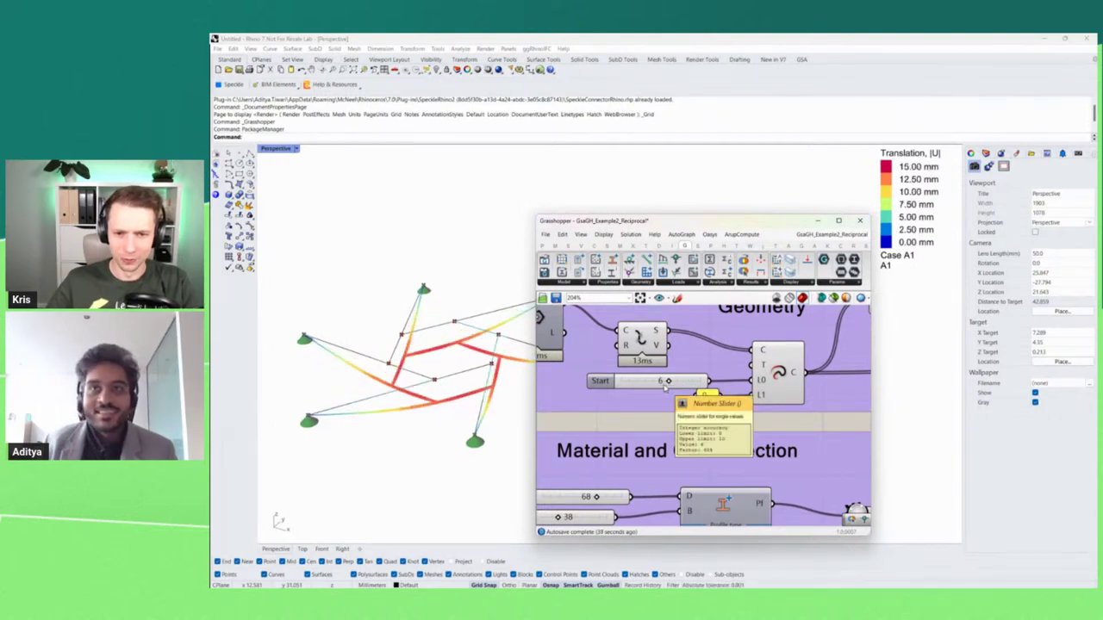
Highlight the Solver group's analysis component to inspect its incoming and outgoing connections, and clear the selection.
{"action": "scroll", "coordinate": [674, 390], "scroll_direction": "down", "scroll_amount": 3}
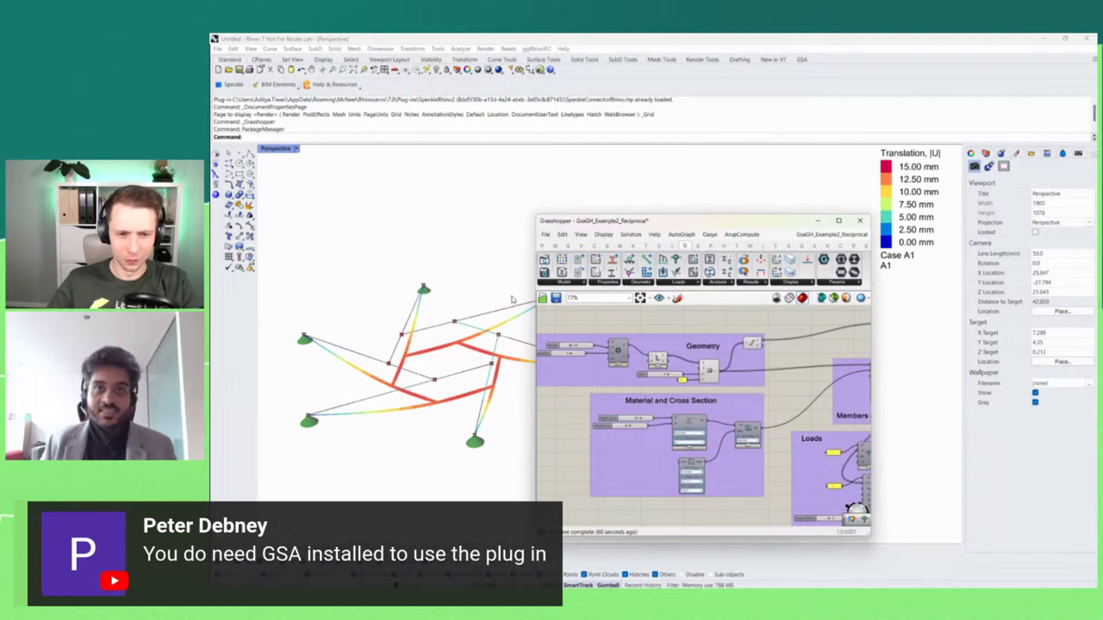
{"action": "scroll", "coordinate": [648, 363], "scroll_direction": "down", "scroll_amount": 4}
{"action": "scroll", "coordinate": [714, 357], "scroll_direction": "up", "scroll_amount": 3}
{"action": "scroll", "coordinate": [714, 357], "scroll_direction": "up", "scroll_amount": 2}
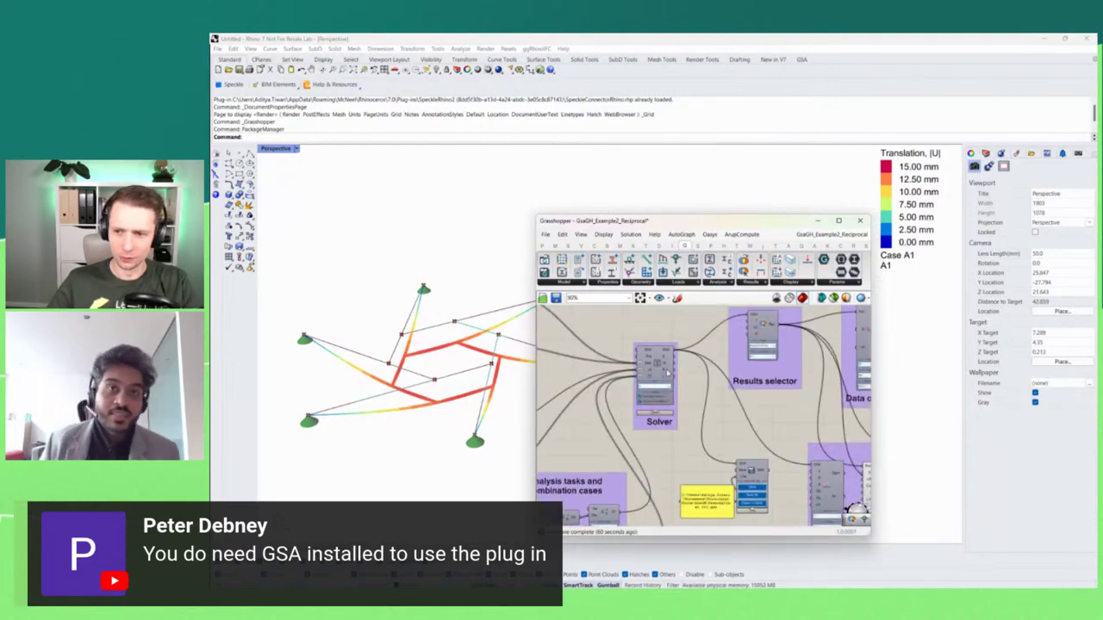
{"action": "left_click", "coordinate": [660, 366]}
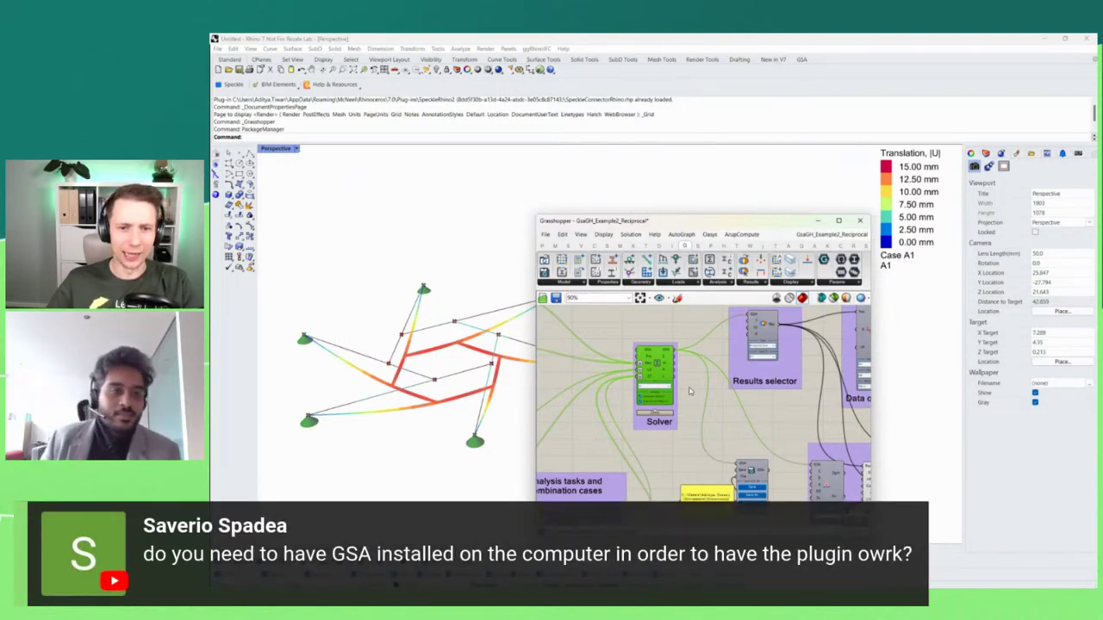
{"action": "left_click", "coordinate": [689, 391]}
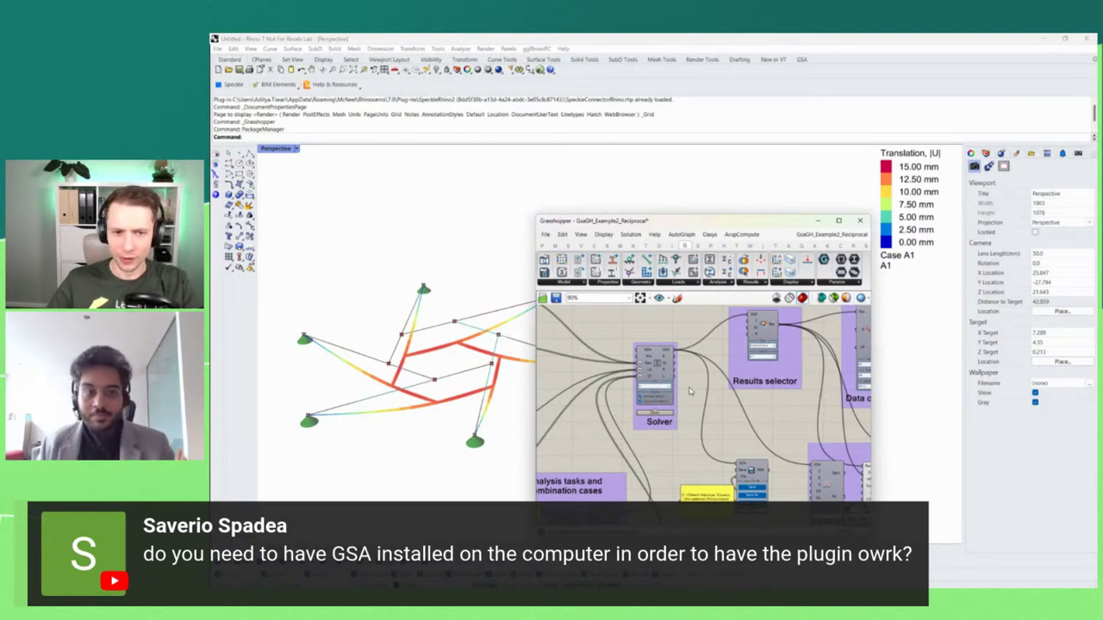
Examine the Material and Cross Section group's depth and width sliders, rectangle profile, concrete material and section components.
{"action": "scroll", "coordinate": [691, 396], "scroll_direction": "down", "scroll_amount": 5}
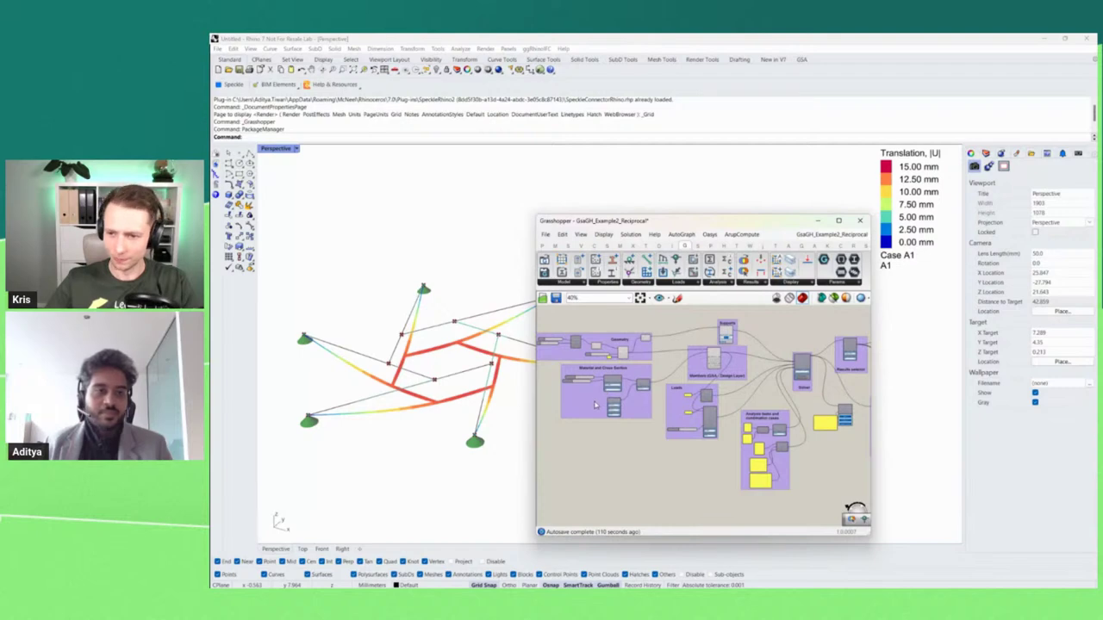
{"action": "scroll", "coordinate": [594, 405], "scroll_direction": "up", "scroll_amount": 3}
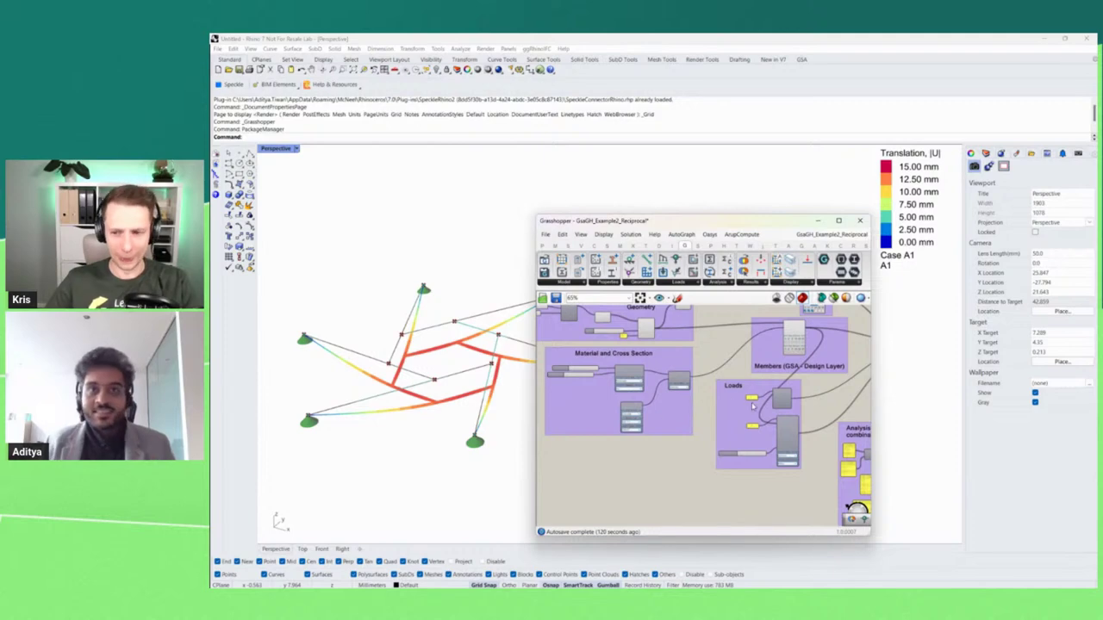
{"action": "scroll", "coordinate": [643, 375], "scroll_direction": "up", "scroll_amount": 4}
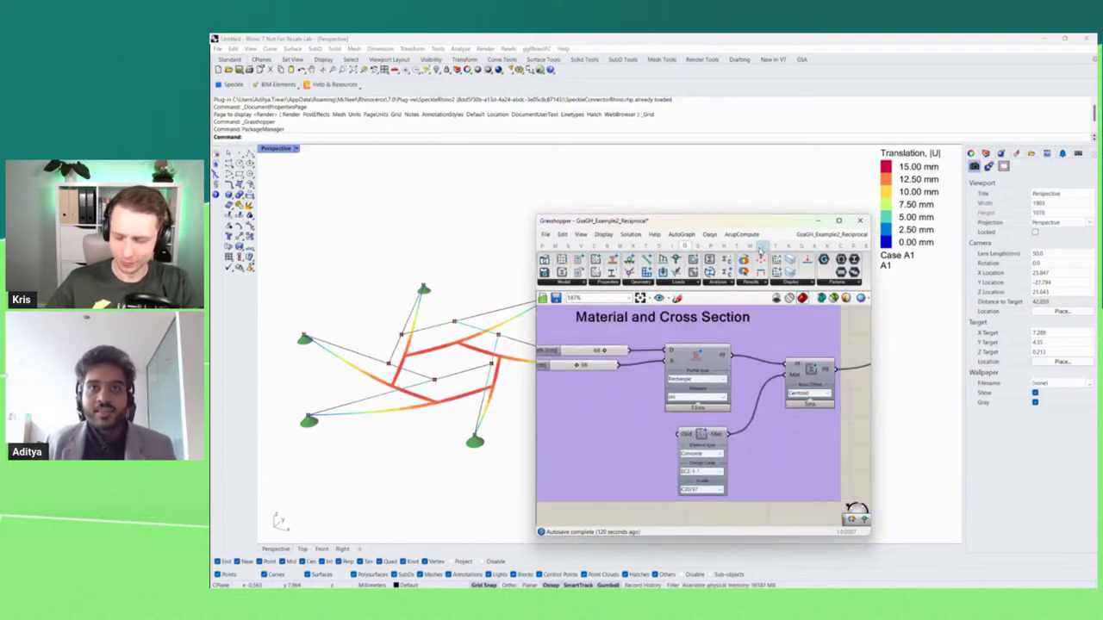
{"action": "left_click_drag", "start_coordinate": [762, 224], "coordinate": [766, 211]}
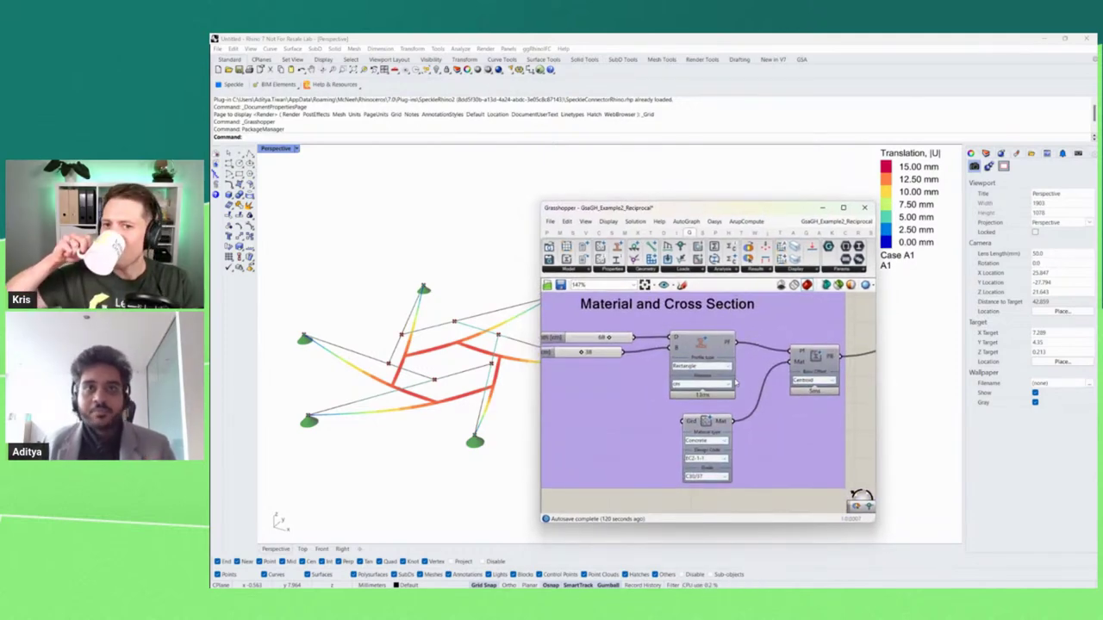
{"action": "scroll", "coordinate": [616, 311], "scroll_direction": "up", "scroll_amount": 1}
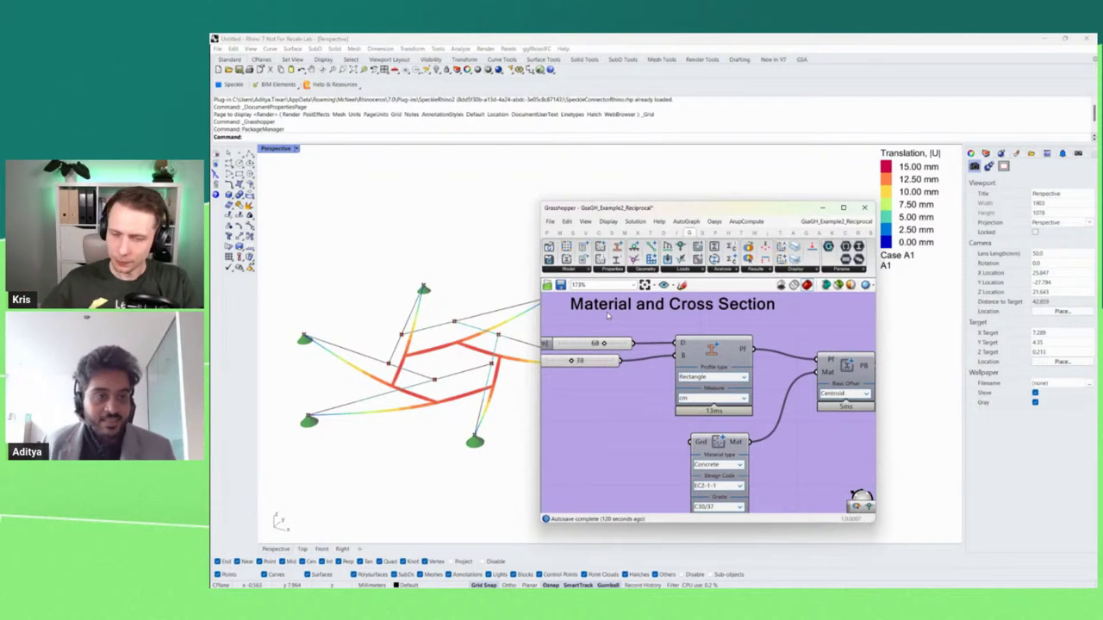
{"action": "scroll", "coordinate": [787, 342], "scroll_direction": "down", "scroll_amount": 3}
{"action": "scroll", "coordinate": [785, 343], "scroll_direction": "up", "scroll_amount": 2}
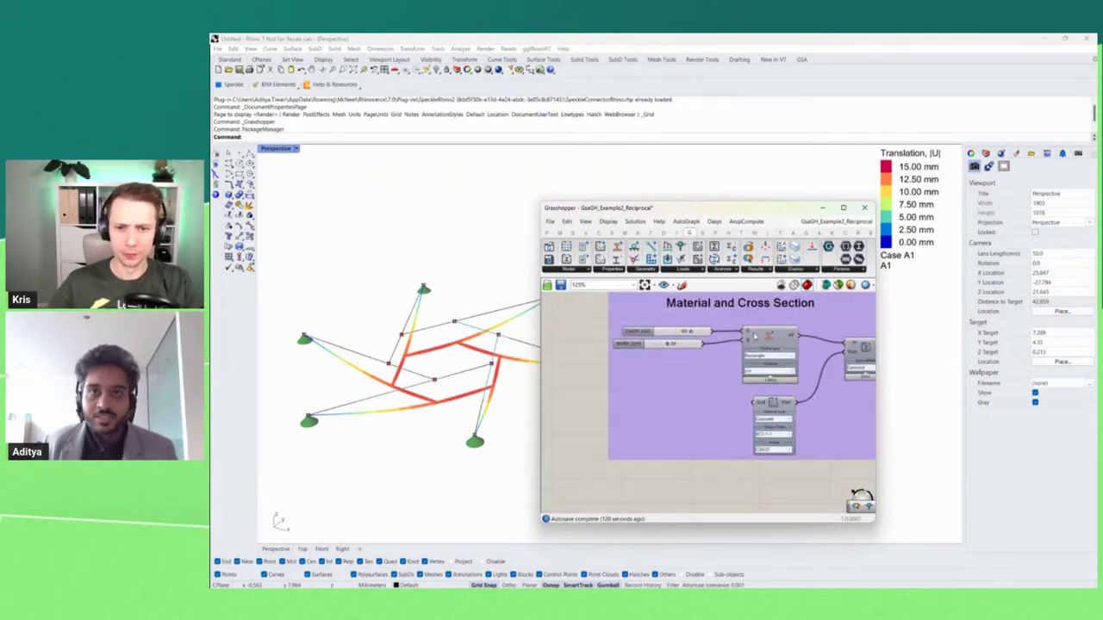
Add a second Create Profile component inside the Material and Cross Section group, below the Width slider.
{"action": "left_click", "coordinate": [615, 269]}
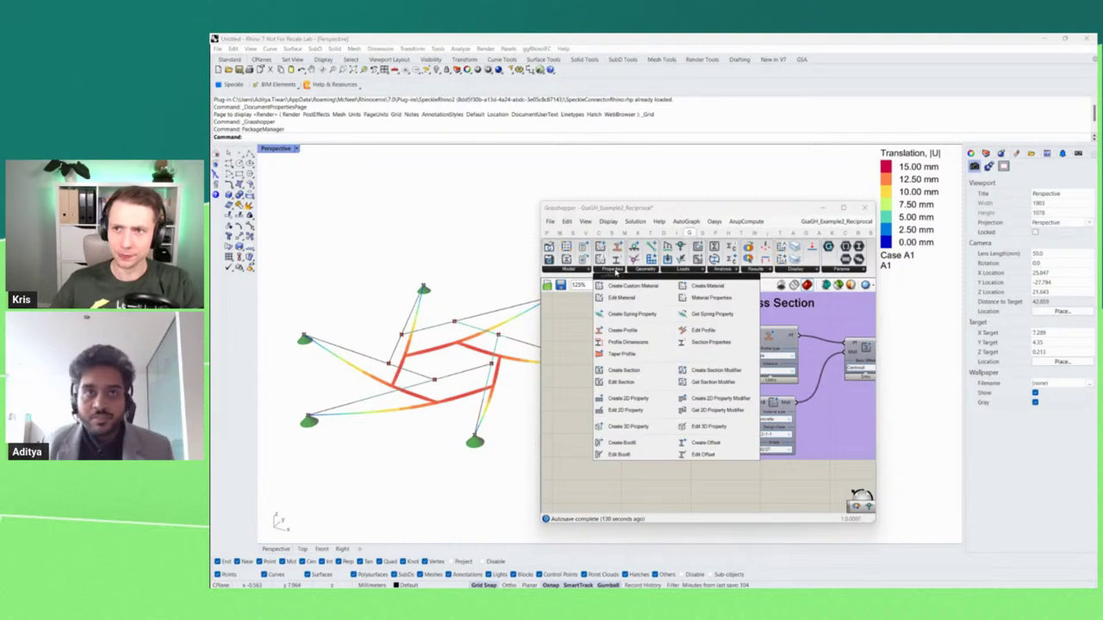
{"action": "left_click", "coordinate": [622, 330]}
{"action": "left_click", "coordinate": [682, 401]}
{"action": "scroll", "coordinate": [682, 402], "scroll_direction": "up", "scroll_amount": 2}
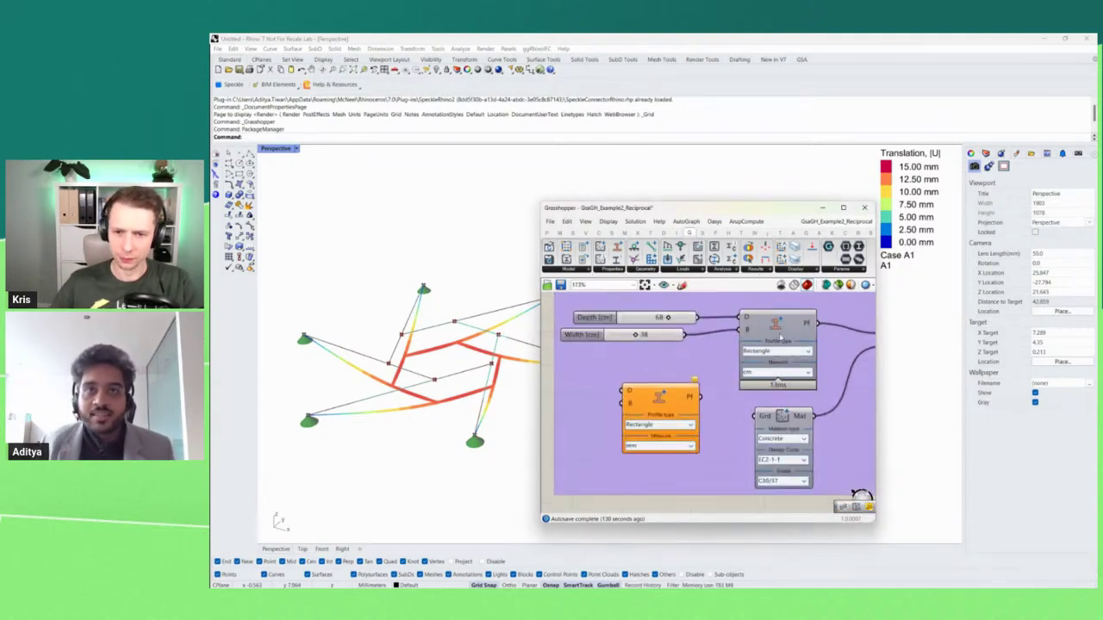
{"action": "scroll", "coordinate": [662, 381], "scroll_direction": "down", "scroll_amount": 2}
{"action": "scroll", "coordinate": [667, 417], "scroll_direction": "up", "scroll_amount": 2}
{"action": "left_click_drag", "start_coordinate": [657, 388], "coordinate": [643, 363]}
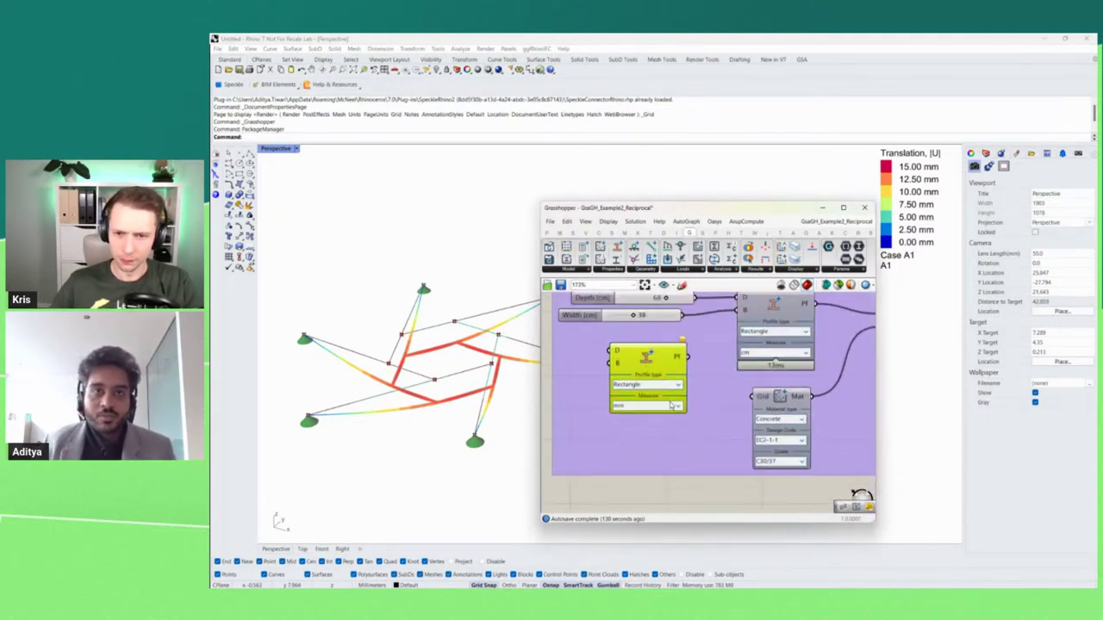
Look through the new Create Profile component's available profile types and choose Perimeter.
{"action": "scroll", "coordinate": [669, 402], "scroll_direction": "up", "scroll_amount": 1}
{"action": "left_click", "coordinate": [681, 383]}
{"action": "scroll", "coordinate": [680, 379], "scroll_direction": "down", "scroll_amount": 1}
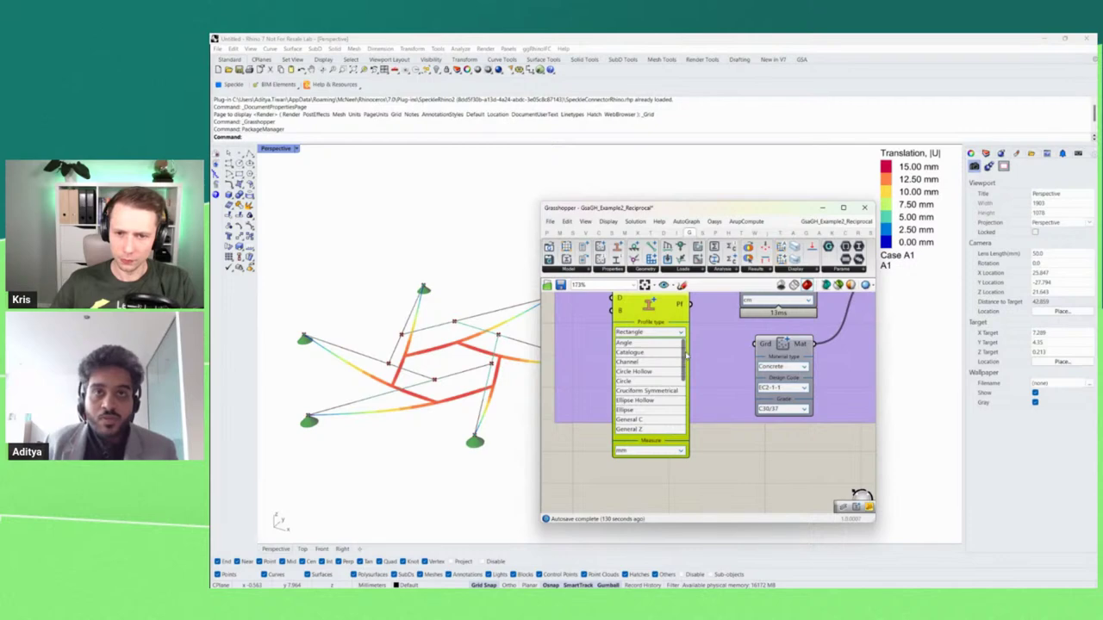
{"action": "scroll", "coordinate": [686, 356], "scroll_direction": "down", "scroll_amount": 4}
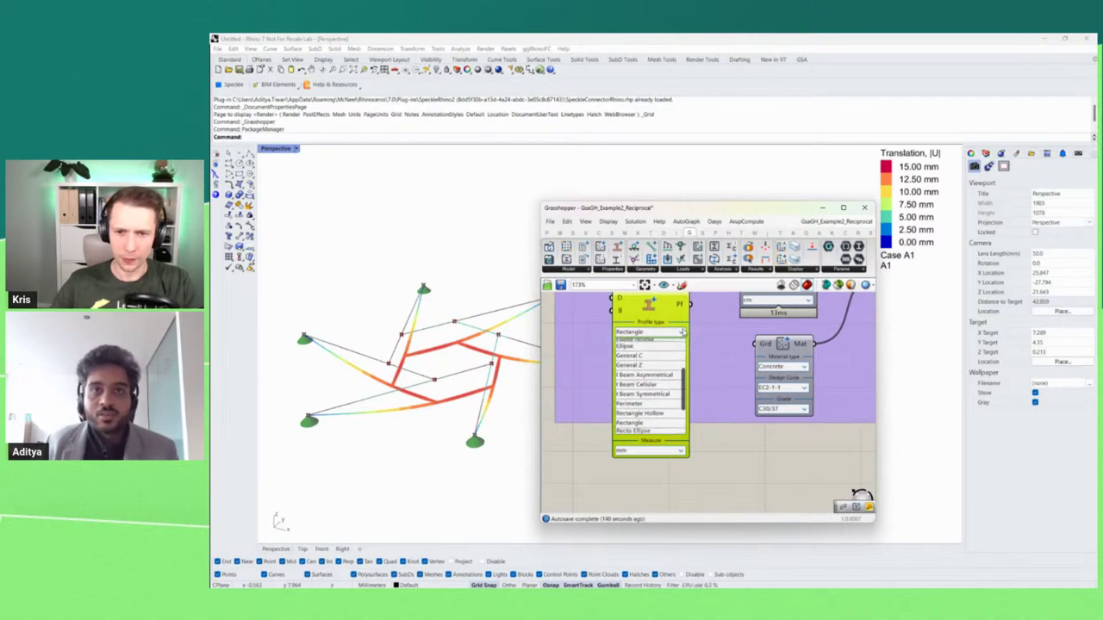
{"action": "scroll", "coordinate": [679, 362], "scroll_direction": "up", "scroll_amount": 1}
{"action": "scroll", "coordinate": [685, 380], "scroll_direction": "up", "scroll_amount": 3}
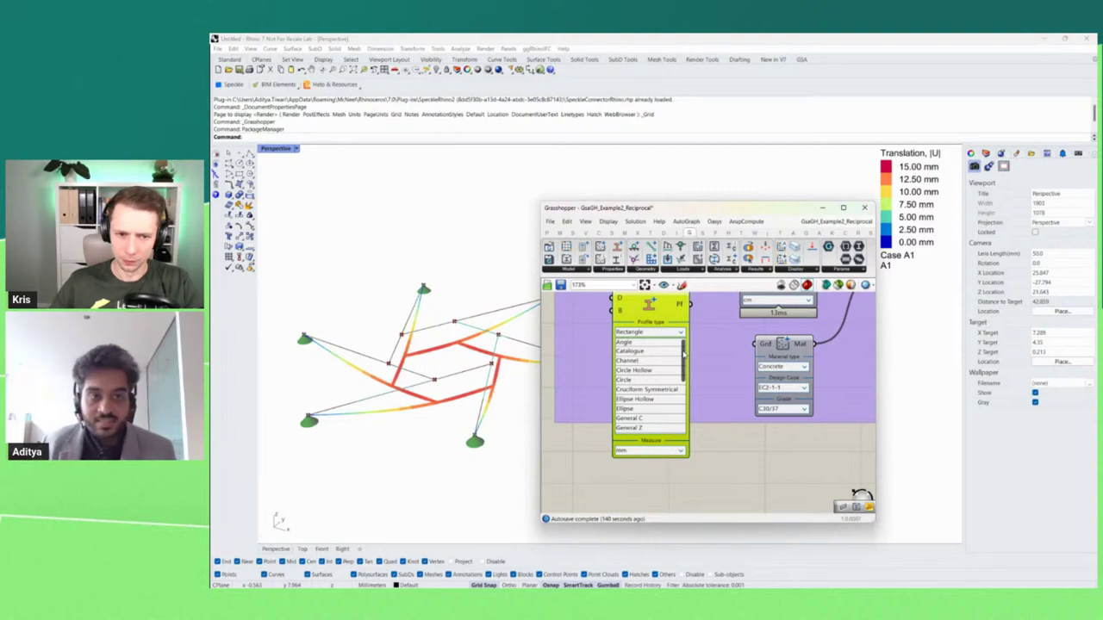
{"action": "scroll", "coordinate": [685, 360], "scroll_direction": "down", "scroll_amount": 2}
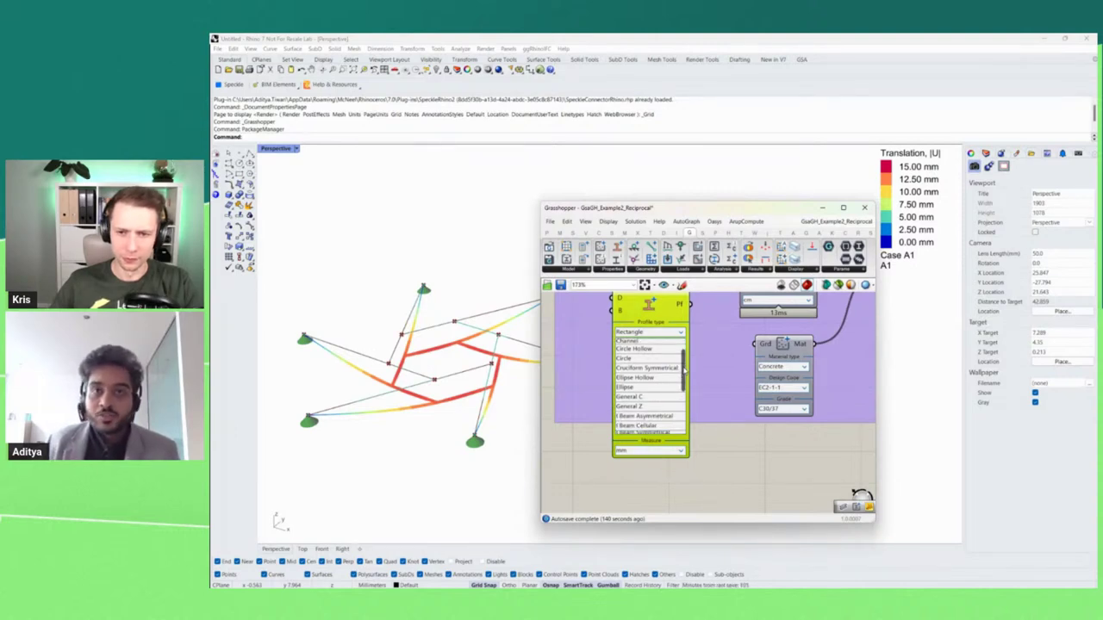
{"action": "scroll", "coordinate": [684, 369], "scroll_direction": "down", "scroll_amount": 3}
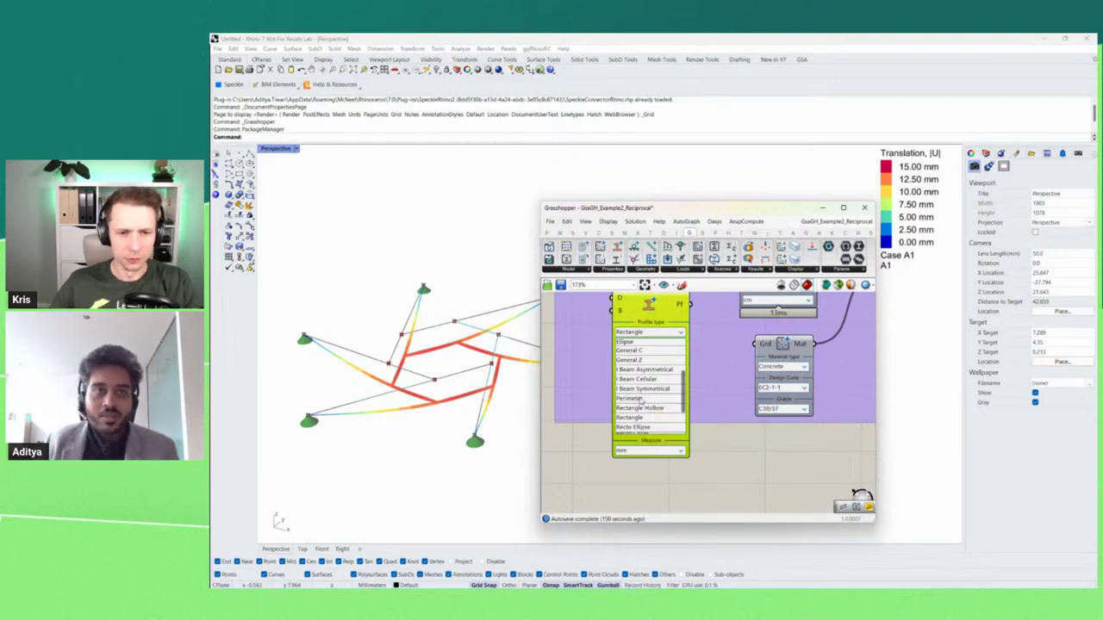
{"action": "left_click", "coordinate": [641, 400]}
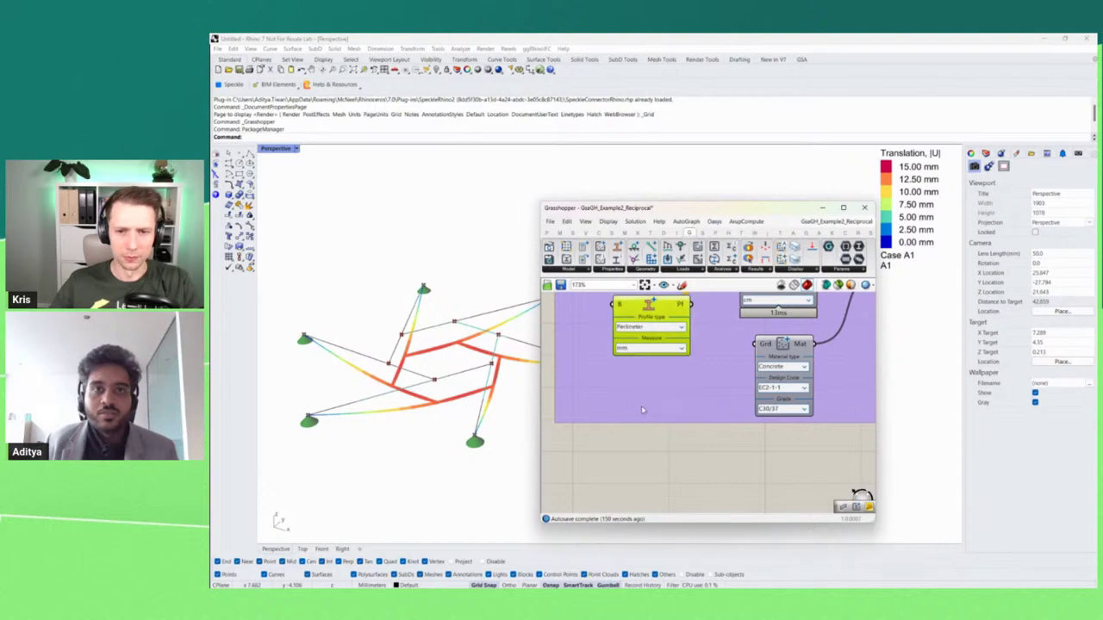
{"action": "left_click_drag", "start_coordinate": [652, 438], "coordinate": [666, 464]}
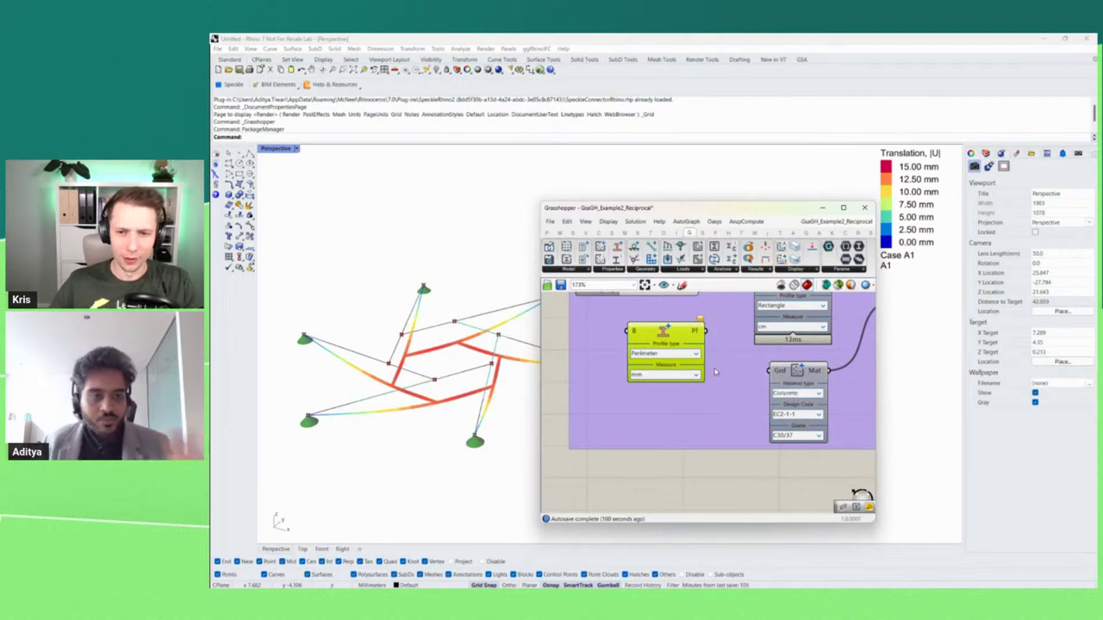
Set the new Create Profile component's profile type to Catalogue.
{"action": "left_click", "coordinate": [695, 354]}
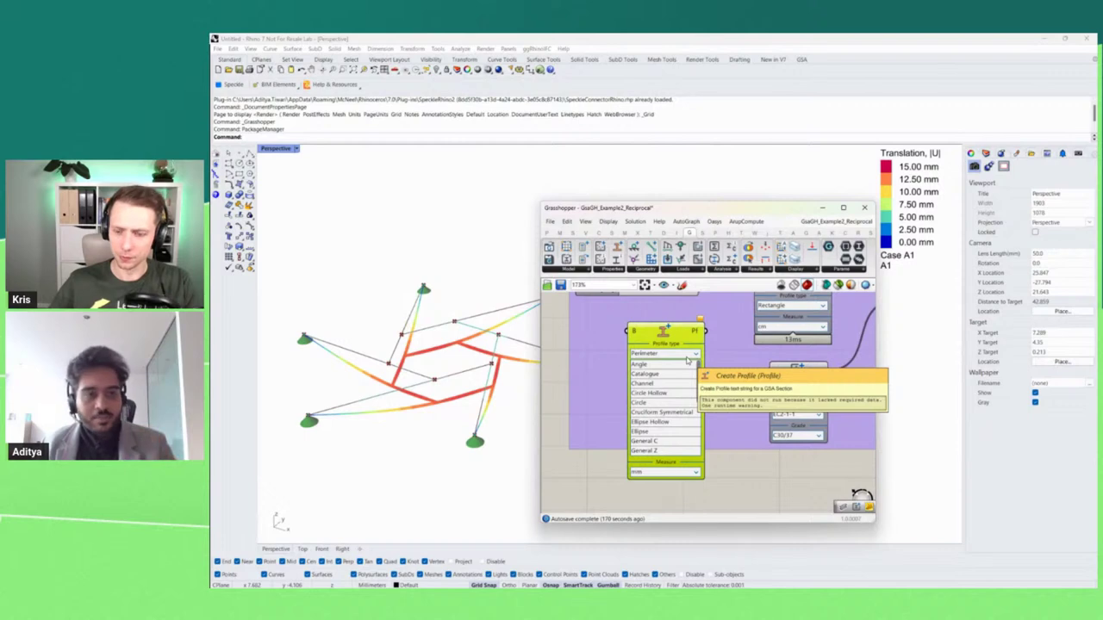
{"action": "left_click", "coordinate": [651, 374]}
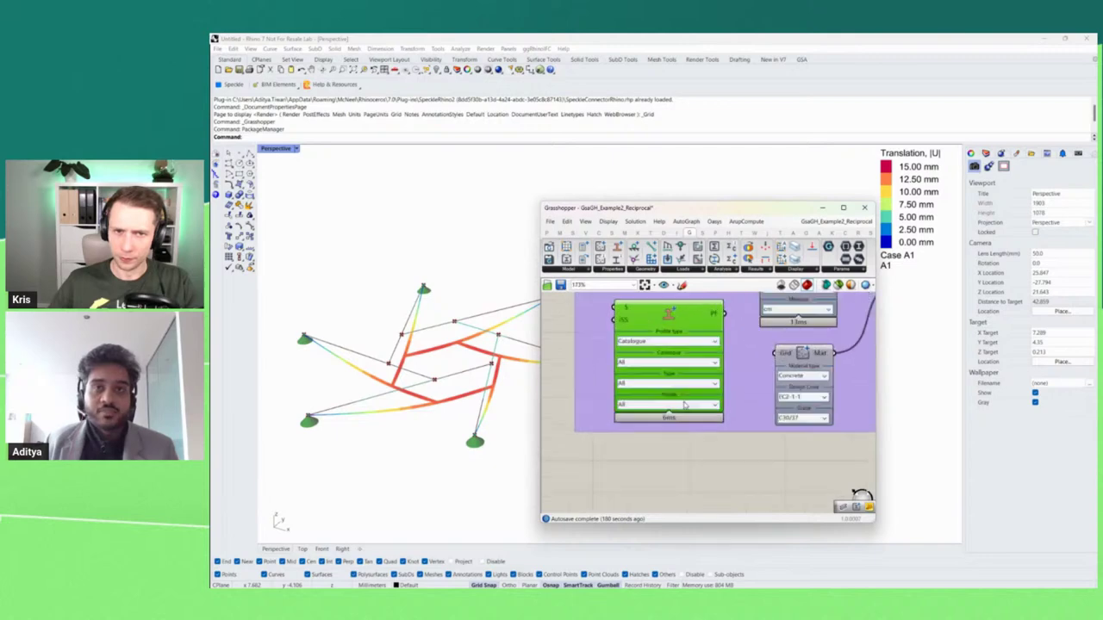
Set the new Create Profile component's catalogue to Europrofile and its type to EP HE beams.
{"action": "left_click", "coordinate": [717, 364]}
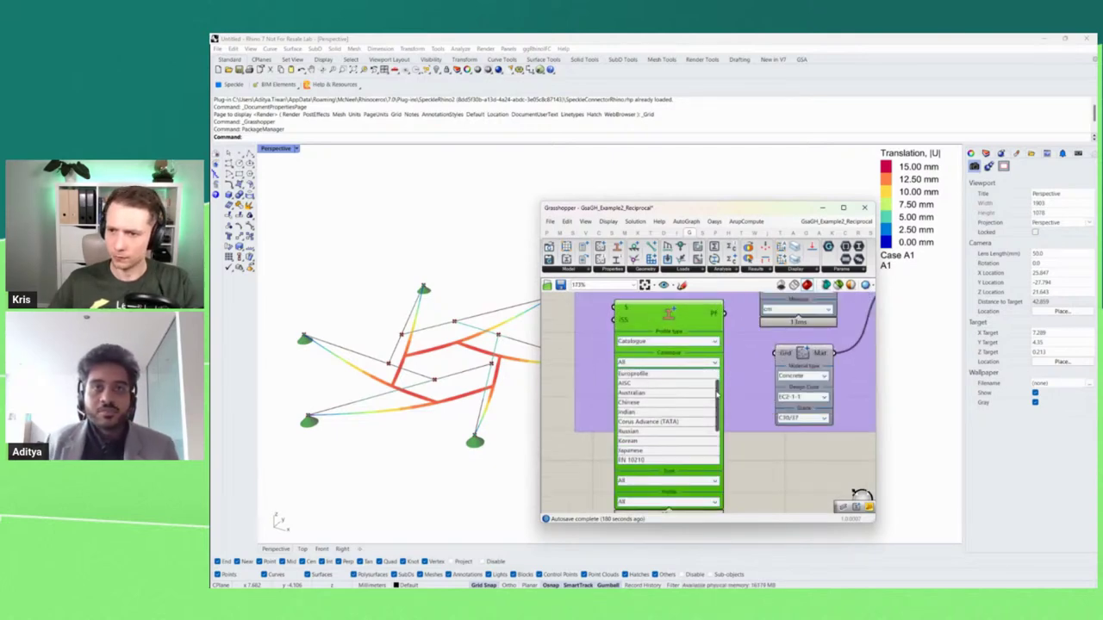
{"action": "scroll", "coordinate": [717, 392], "scroll_direction": "down", "scroll_amount": 2}
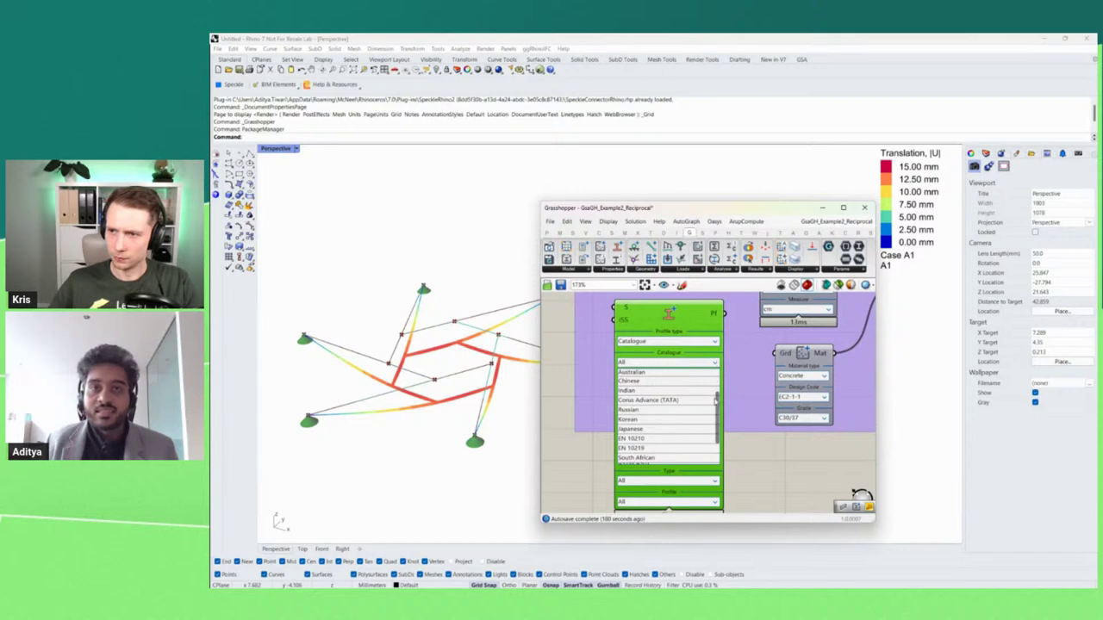
{"action": "left_click_drag", "start_coordinate": [719, 417], "coordinate": [719, 392]}
{"action": "left_click", "coordinate": [658, 393]}
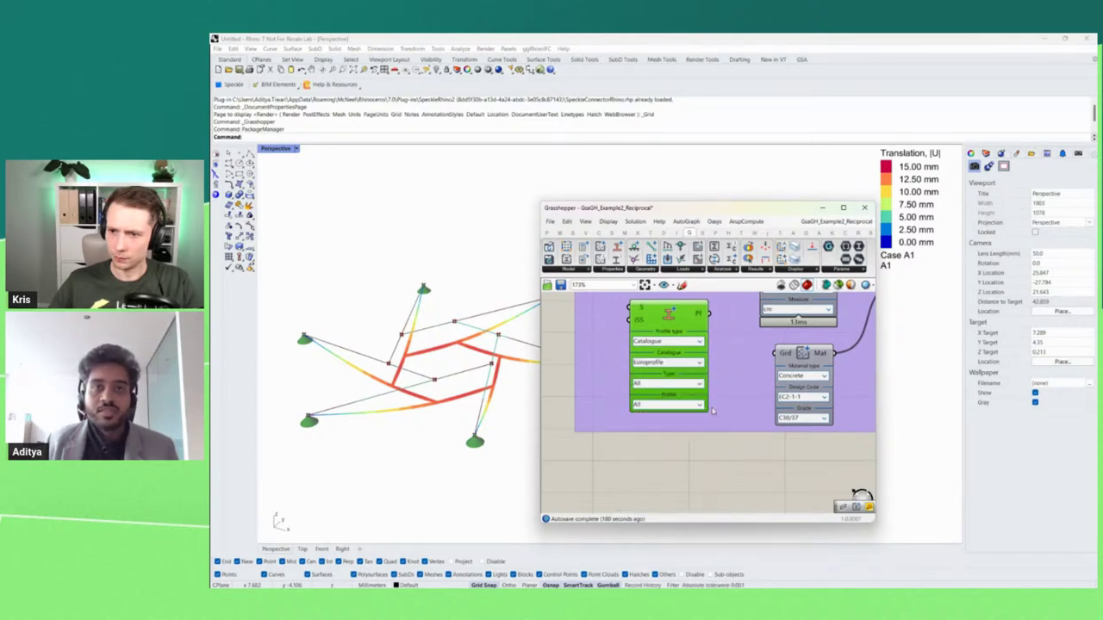
{"action": "left_click", "coordinate": [704, 384]}
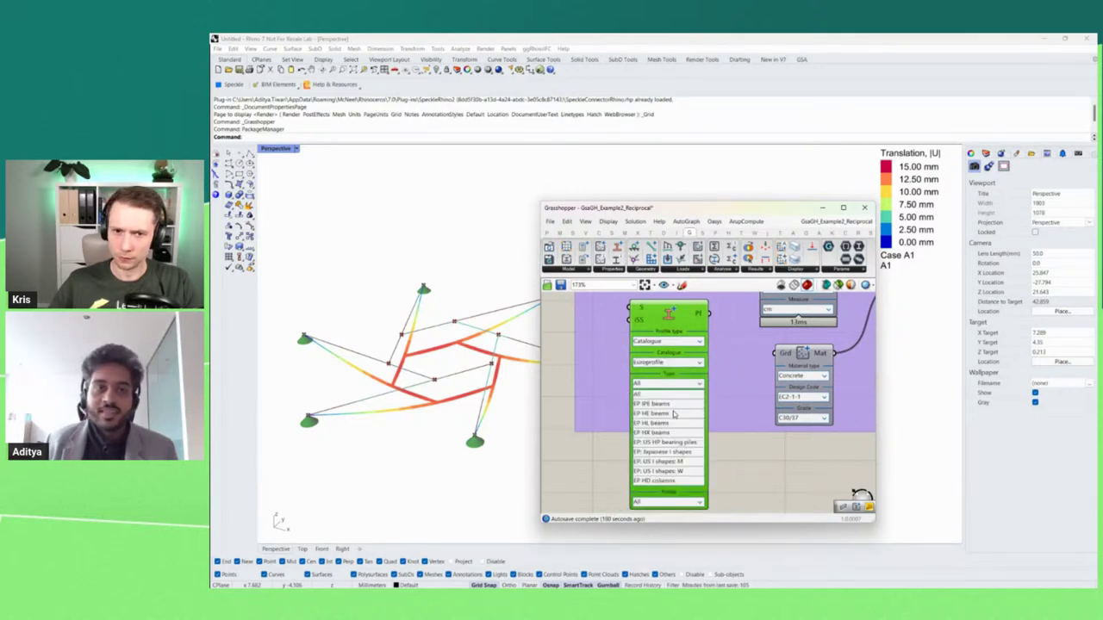
{"action": "left_click", "coordinate": [672, 414]}
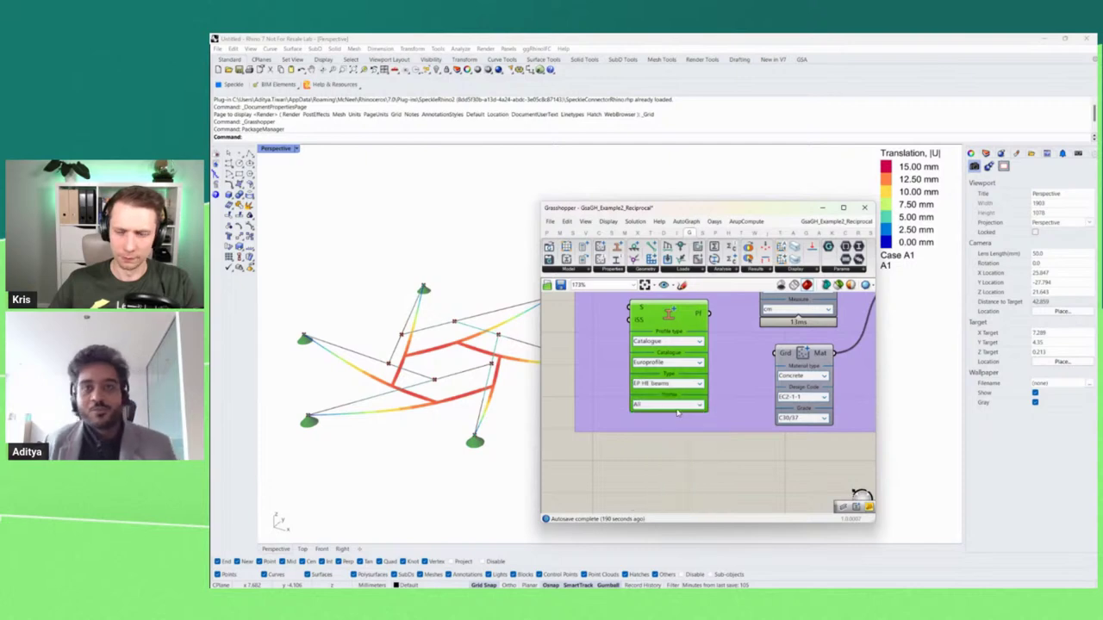
Choose HE HE180.AA as the catalogue profile in the new Create Profile component.
{"action": "left_click", "coordinate": [703, 406]}
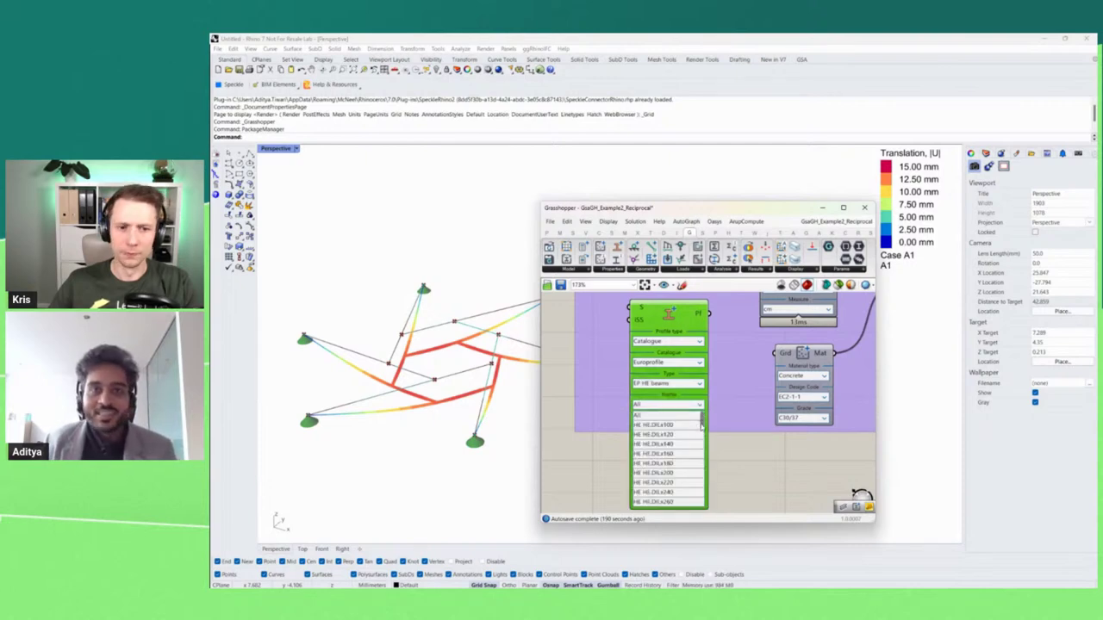
{"action": "left_click_drag", "start_coordinate": [701, 424], "coordinate": [702, 451]}
{"action": "left_click", "coordinate": [695, 465]}
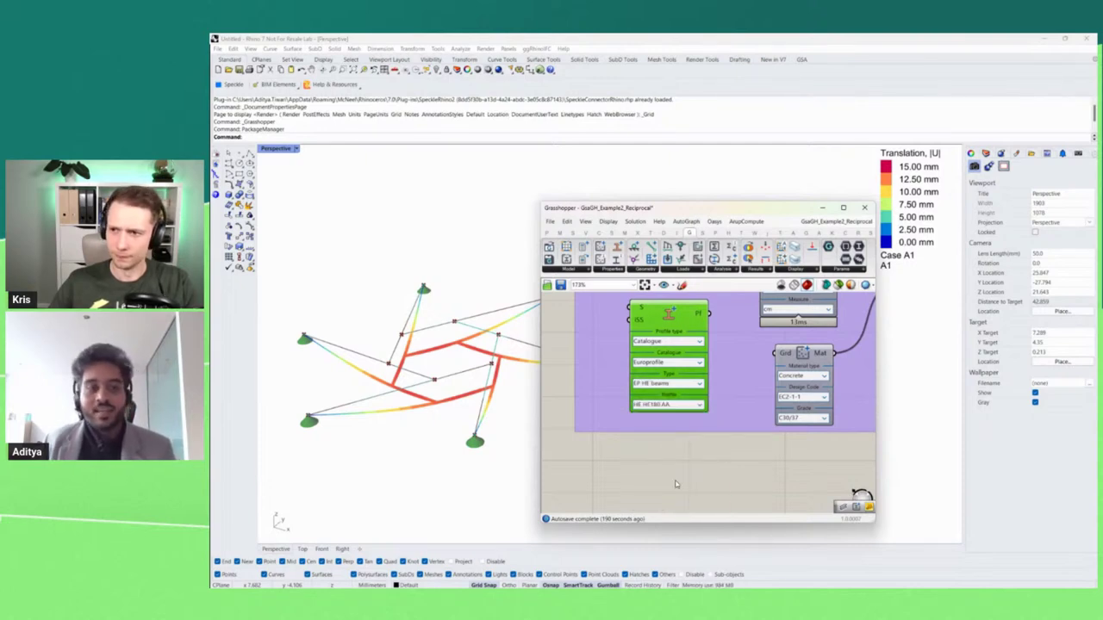
{"action": "left_click", "coordinate": [658, 484]}
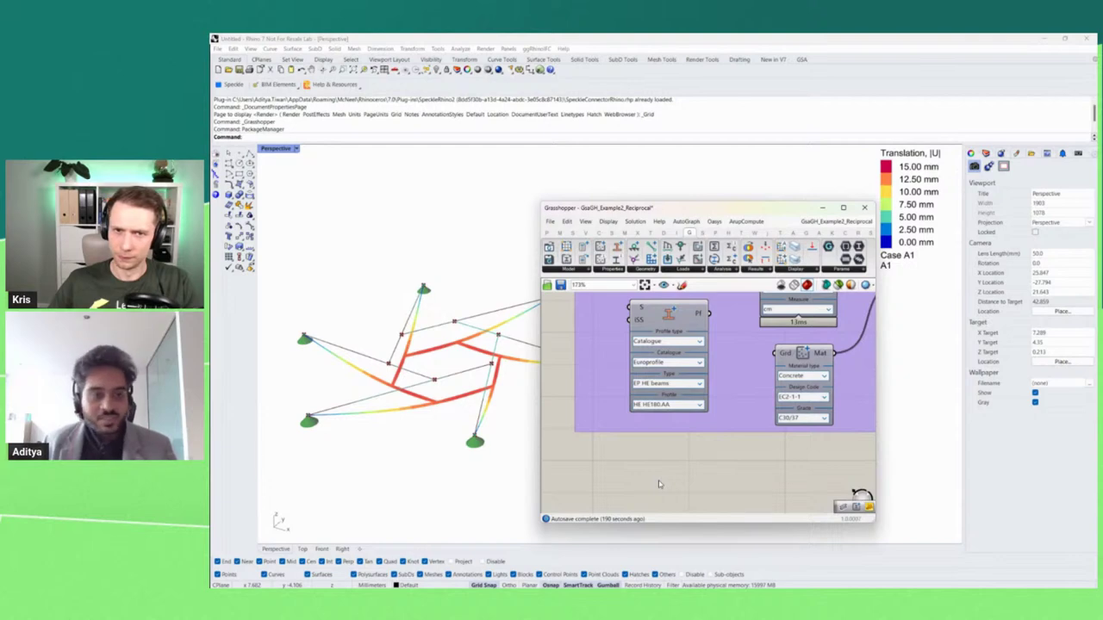
Delete the unconnected catalogue Create Profile component from the Material and Cross Section group.
{"action": "left_click_drag", "start_coordinate": [708, 339], "coordinate": [666, 366]}
{"action": "left_click", "coordinate": [637, 350]}
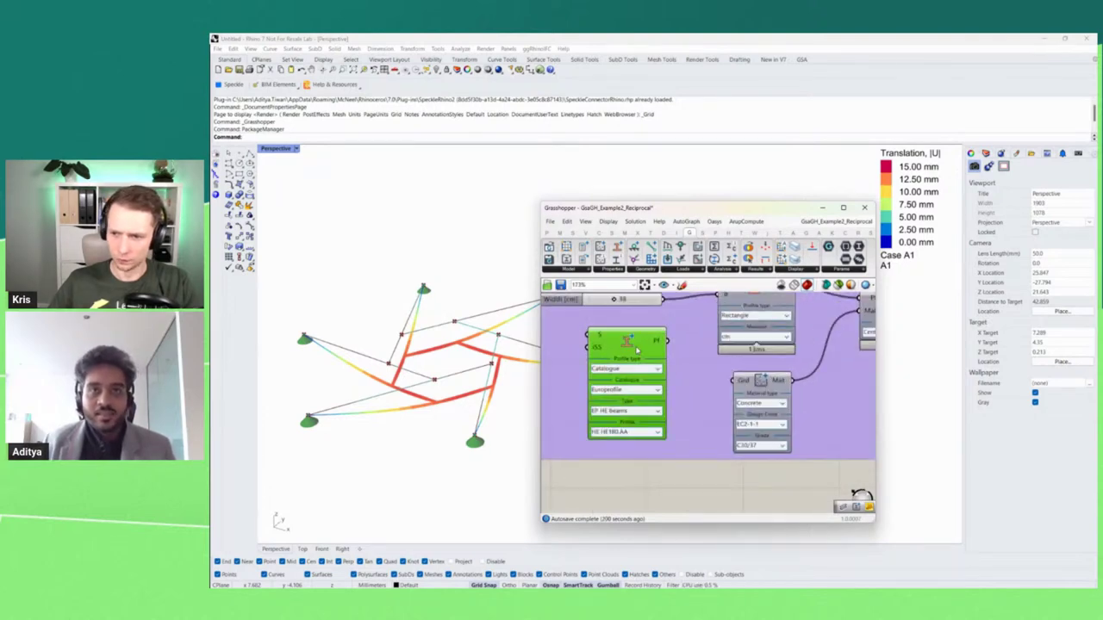
{"action": "key", "text": "Delete"}
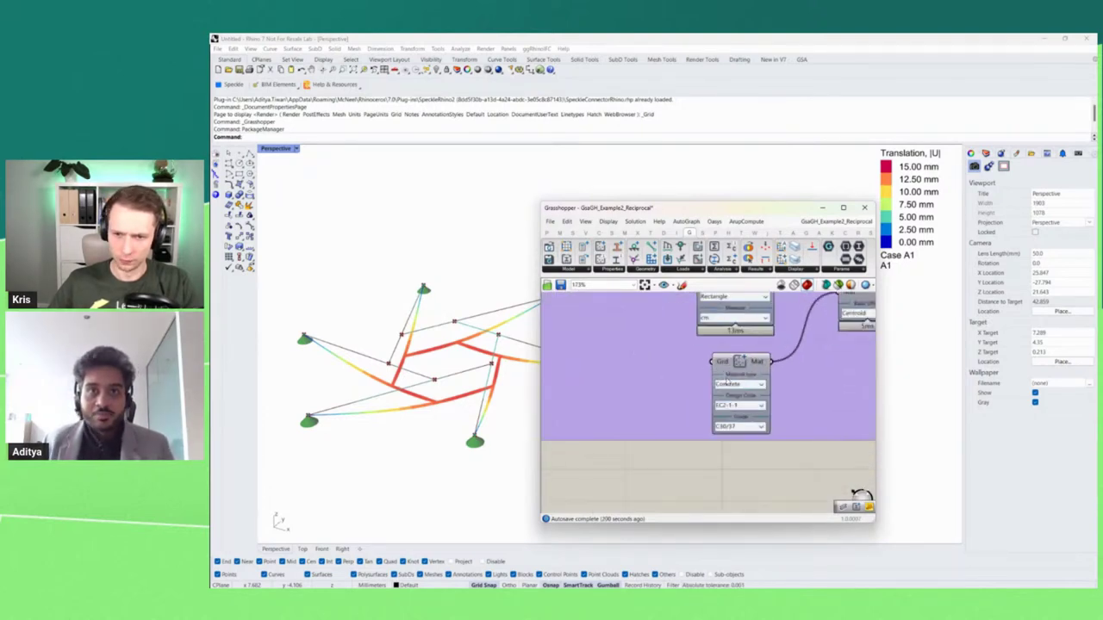
Duplicate the concrete Create Material component and look through its material types, keeping Concrete.
{"action": "left_click", "coordinate": [736, 367]}
{"action": "key", "text": "ctrl+c"}
{"action": "key", "text": "ctrl+v"}
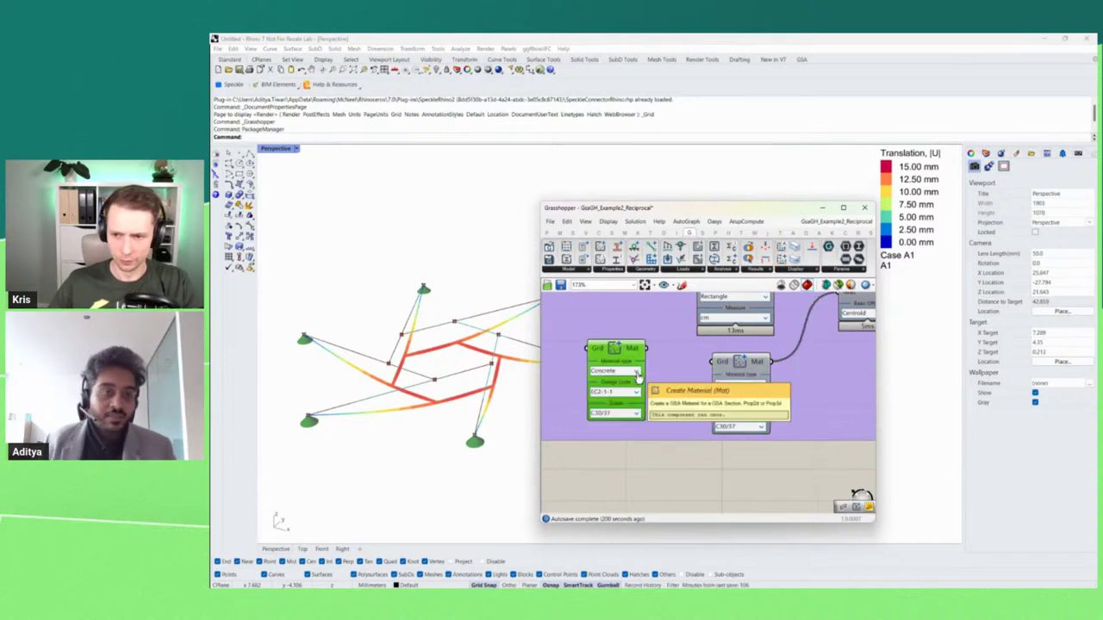
{"action": "left_click", "coordinate": [638, 375]}
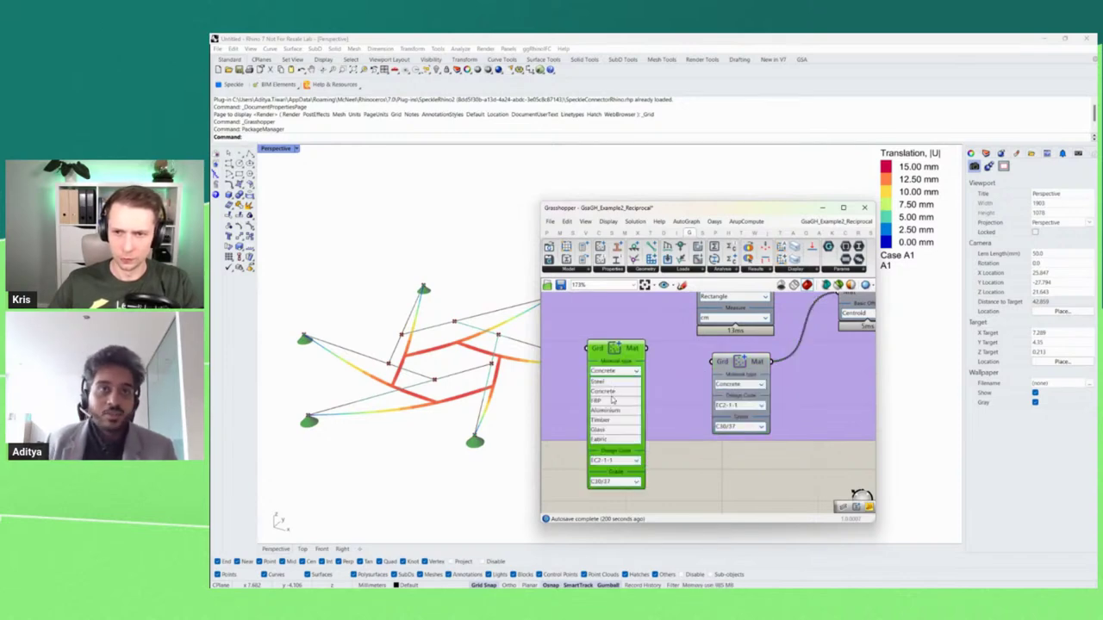
{"action": "left_click", "coordinate": [616, 392]}
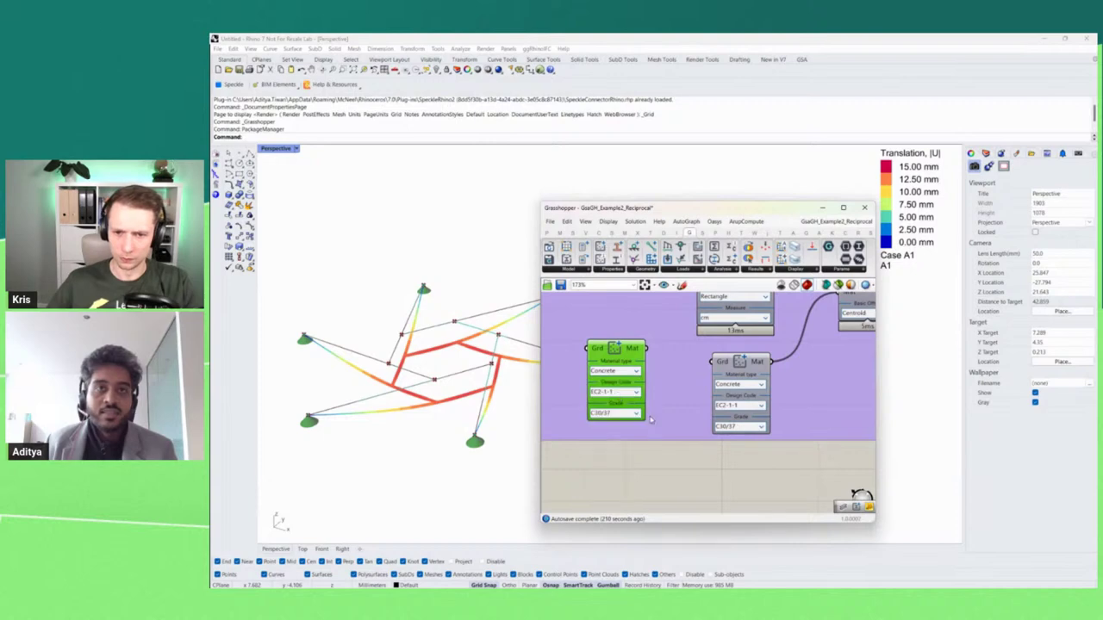
Look through the duplicate material's design codes and grades, keeping EC2-1-1 and C30/37, and delete the duplicate.
{"action": "left_click", "coordinate": [637, 393]}
{"action": "left_click_drag", "start_coordinate": [639, 408], "coordinate": [640, 423]}
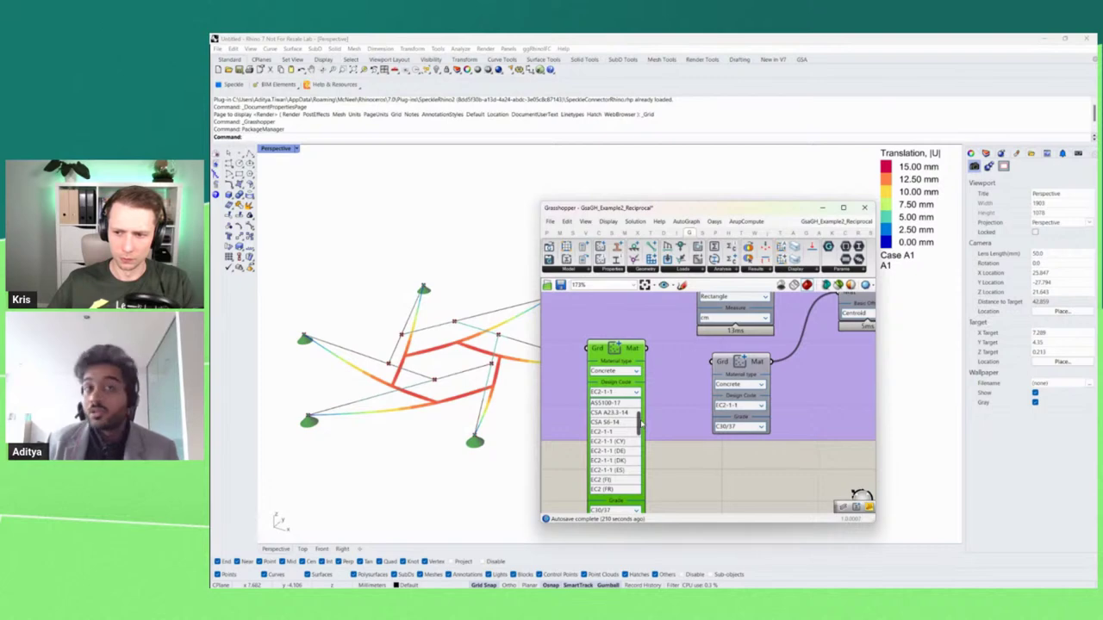
{"action": "left_click", "coordinate": [620, 431]}
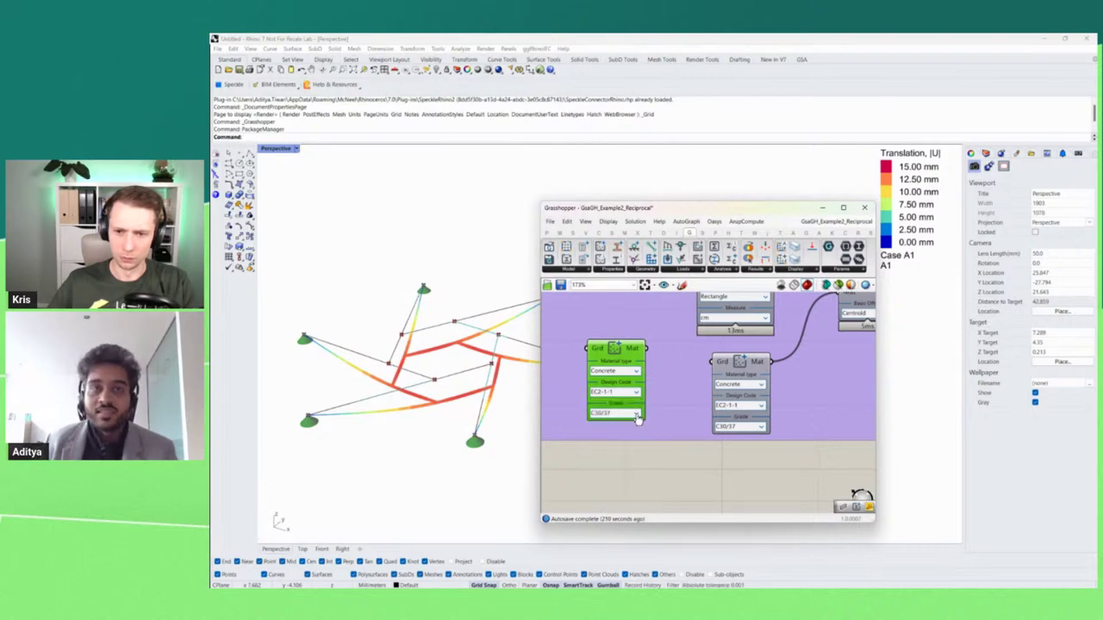
{"action": "left_click", "coordinate": [638, 419]}
{"action": "left_click_drag", "start_coordinate": [641, 478], "coordinate": [648, 412]}
{"action": "left_click", "coordinate": [636, 415]}
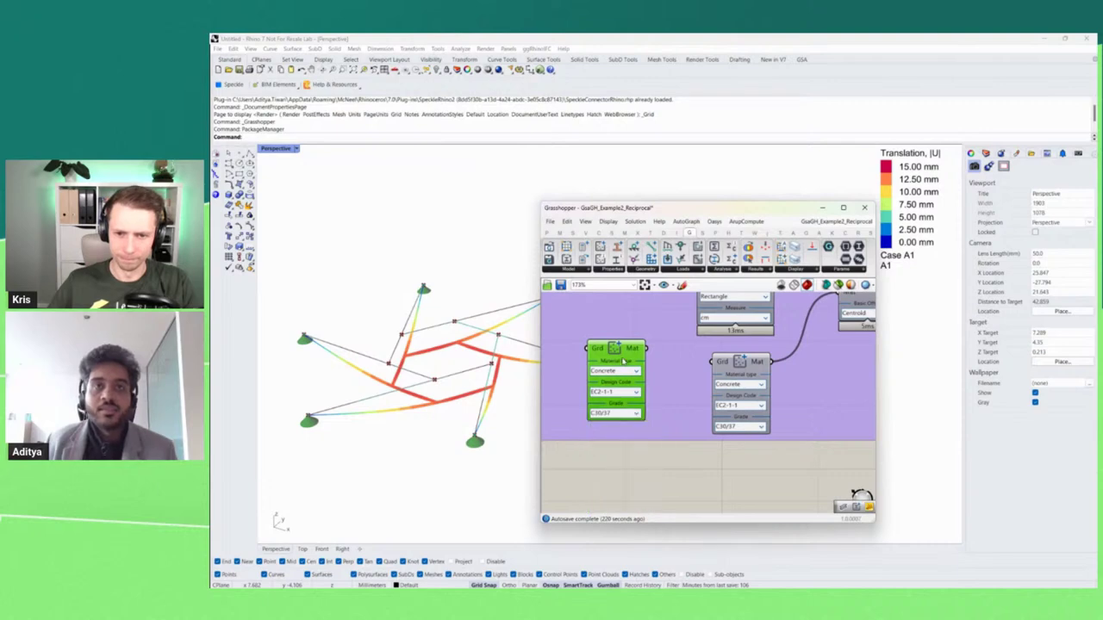
{"action": "key", "text": "Delete"}
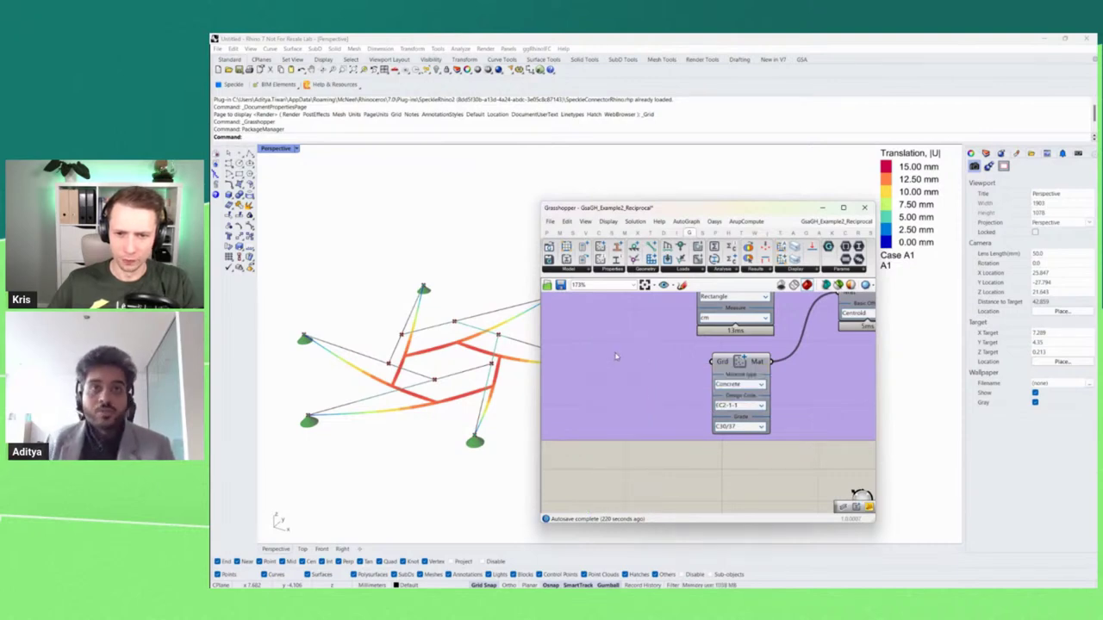
Add a Create Custom Material component beside the concrete material component, look over its inputs, and delete it.
{"action": "left_click", "coordinate": [619, 274]}
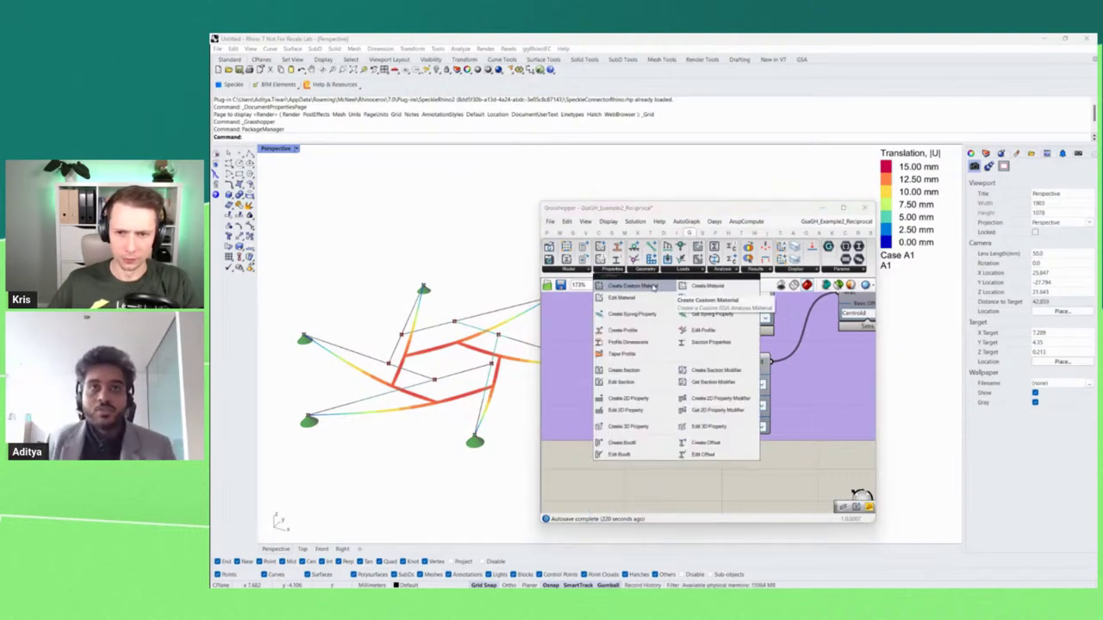
{"action": "left_click", "coordinate": [633, 286]}
{"action": "left_click", "coordinate": [620, 413]}
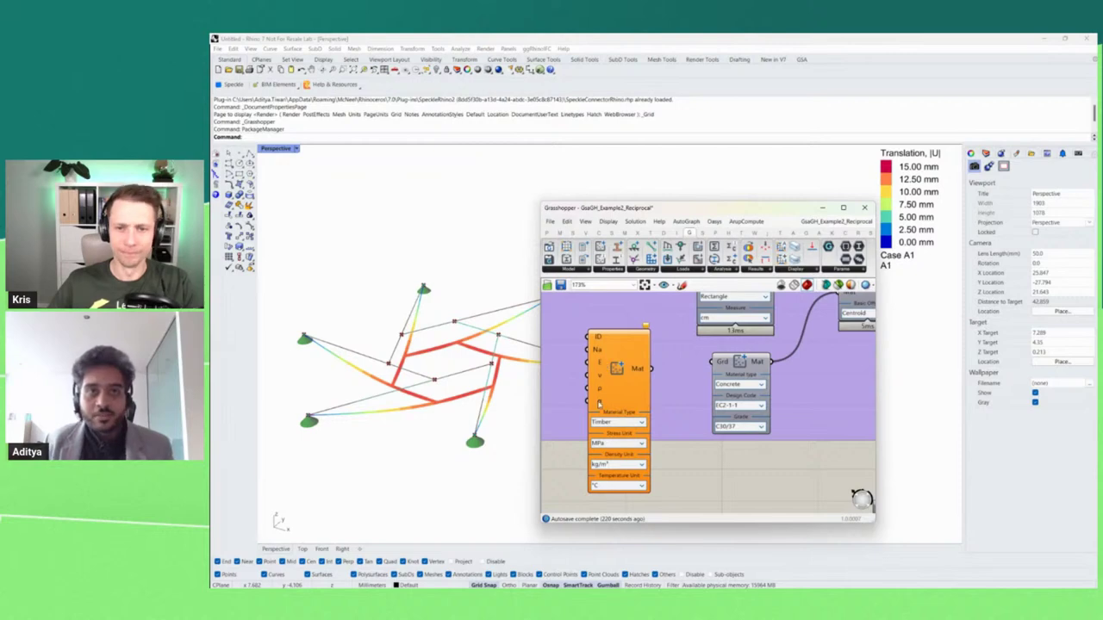
{"action": "left_click", "coordinate": [617, 368]}
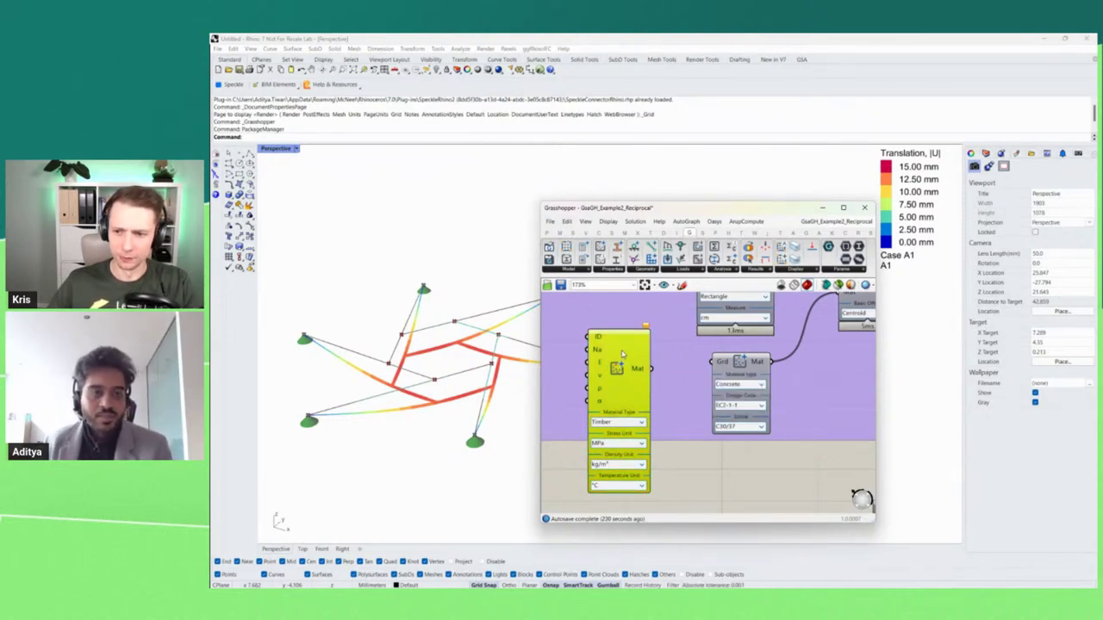
{"action": "key", "text": "Delete"}
Examine the section component's output in the Material and Cross Section group and follow it to the Create 1D Member component.
{"action": "scroll", "coordinate": [662, 461], "scroll_direction": "down", "scroll_amount": 3}
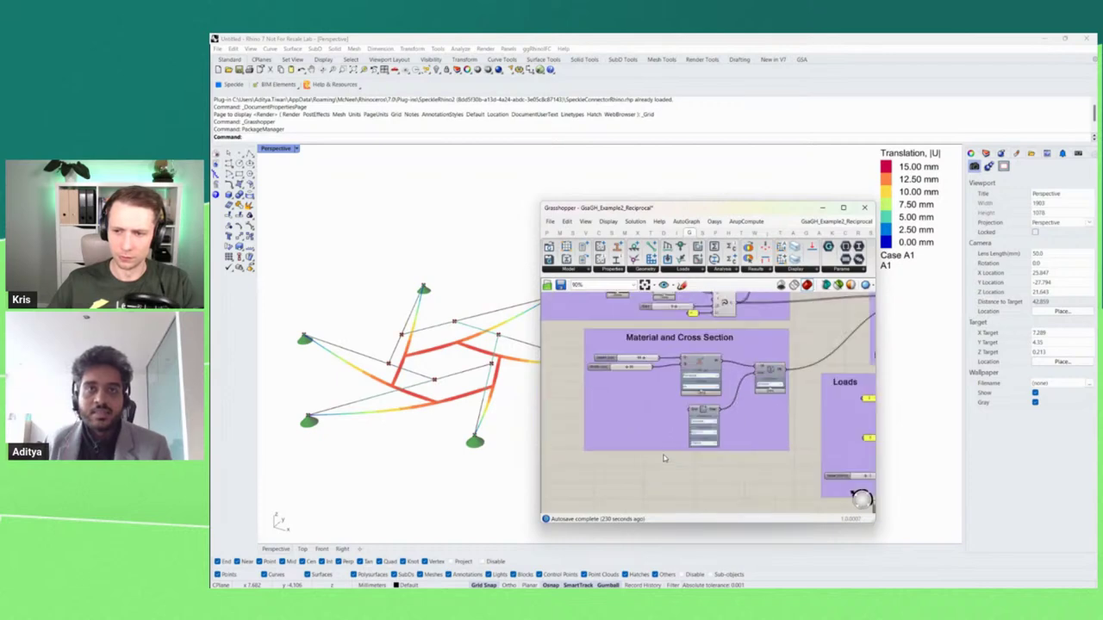
{"action": "scroll", "coordinate": [728, 345], "scroll_direction": "up", "scroll_amount": 2}
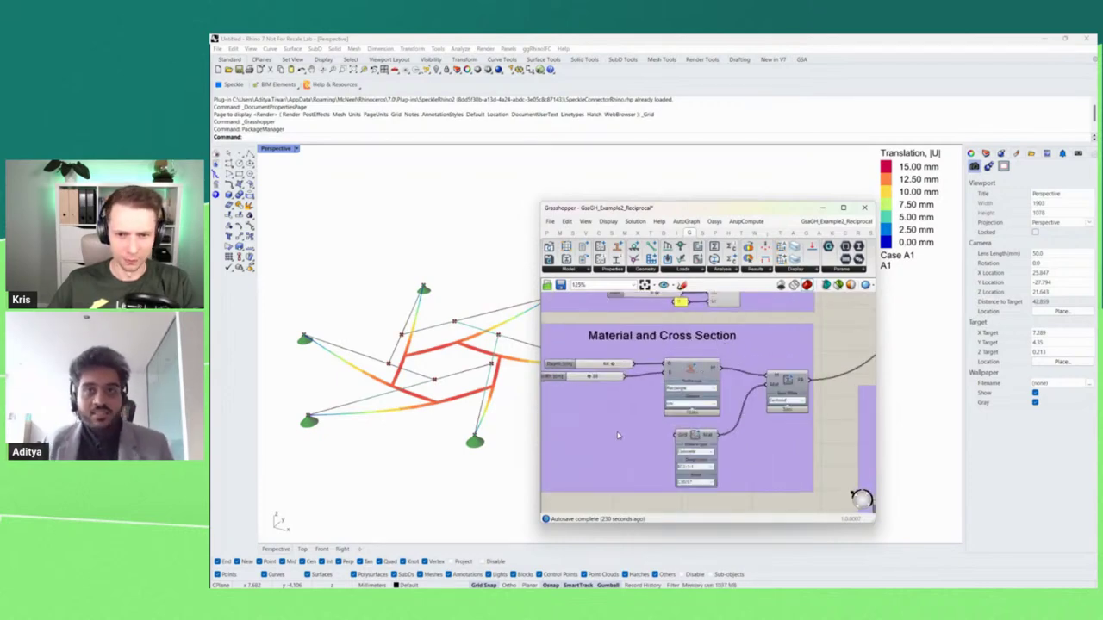
{"action": "scroll", "coordinate": [776, 379], "scroll_direction": "up", "scroll_amount": 2}
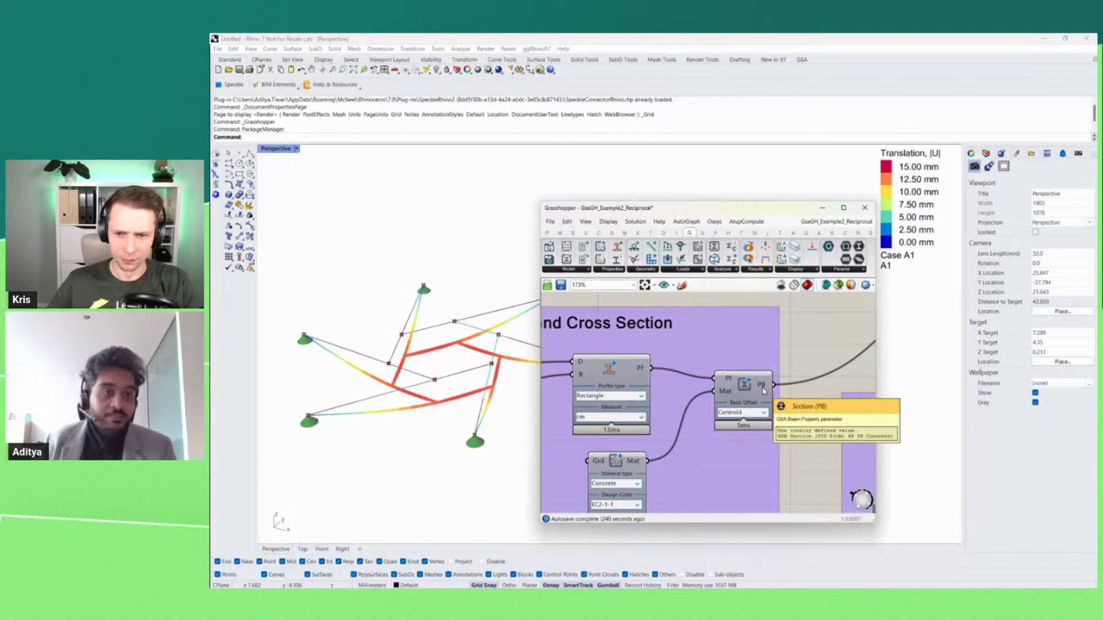
{"action": "left_click_drag", "start_coordinate": [801, 342], "coordinate": [610, 465]}
{"action": "scroll", "coordinate": [595, 405], "scroll_direction": "down", "scroll_amount": 2}
{"action": "scroll", "coordinate": [837, 409], "scroll_direction": "up", "scroll_amount": 2}
{"action": "left_click", "coordinate": [757, 379]}
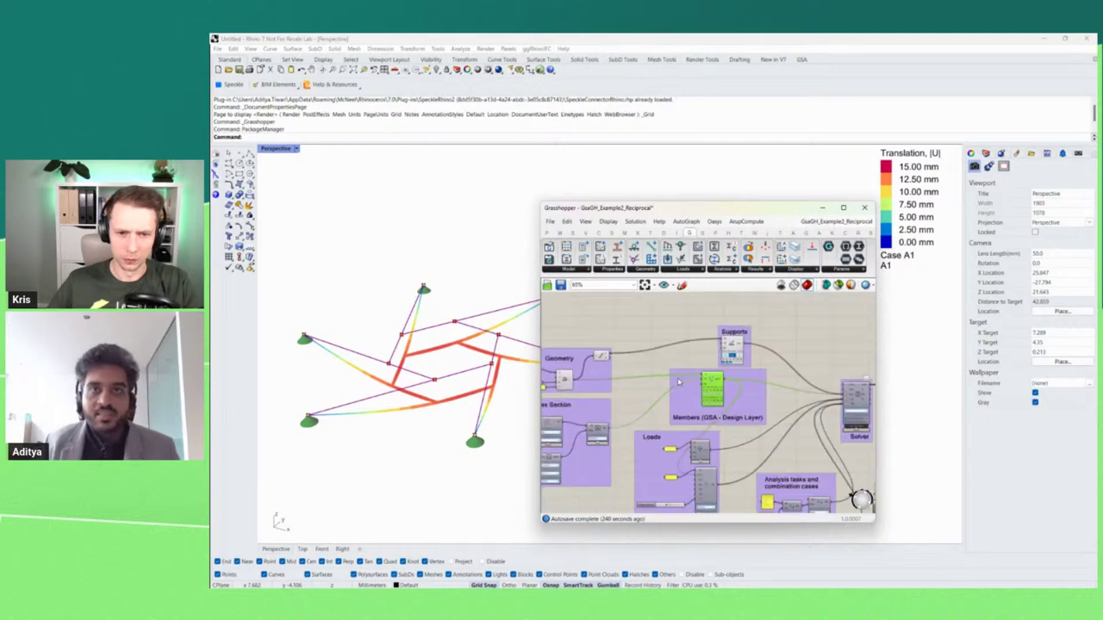
Turn off the preview of the Contour 1D Results component.
{"action": "scroll", "coordinate": [710, 389], "scroll_direction": "down", "scroll_amount": 5}
{"action": "scroll", "coordinate": [851, 433], "scroll_direction": "up", "scroll_amount": 2}
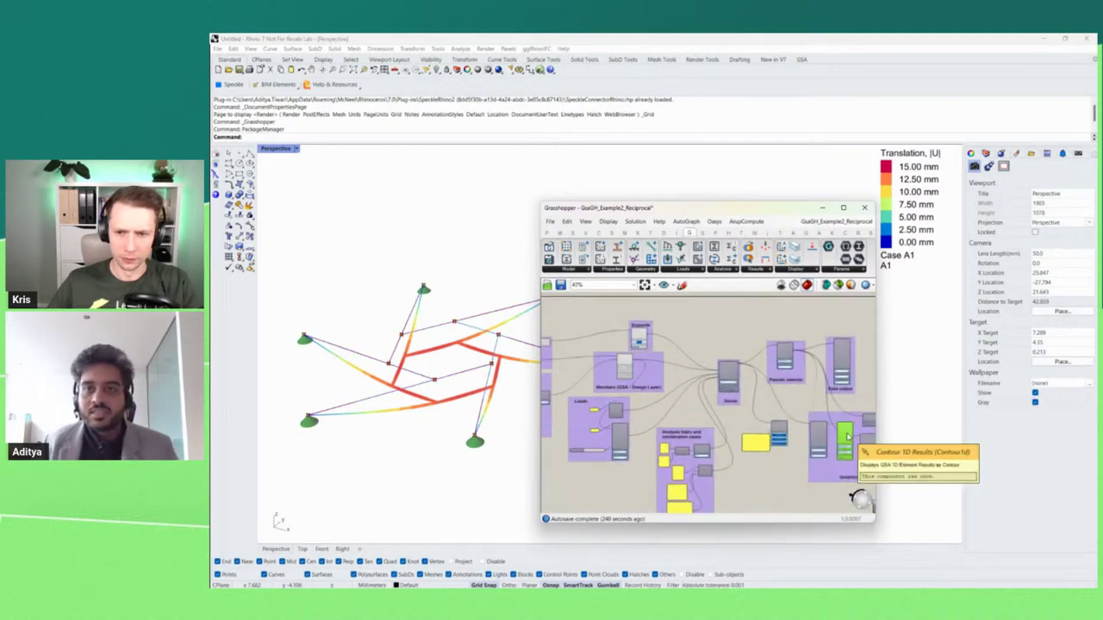
{"action": "middle_click", "coordinate": [847, 432]}
{"action": "left_click", "coordinate": [868, 415]}
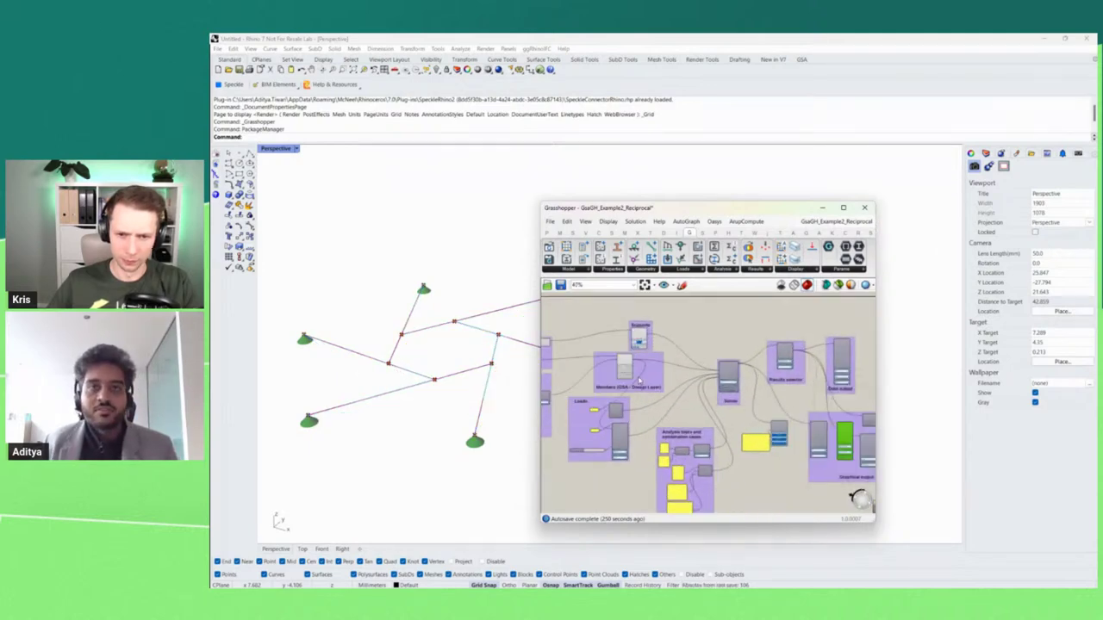
Examine the Create 1D Member component's section property input and the extended curves from the Geometry group that feed it.
{"action": "scroll", "coordinate": [648, 406], "scroll_direction": "up", "scroll_amount": 6}
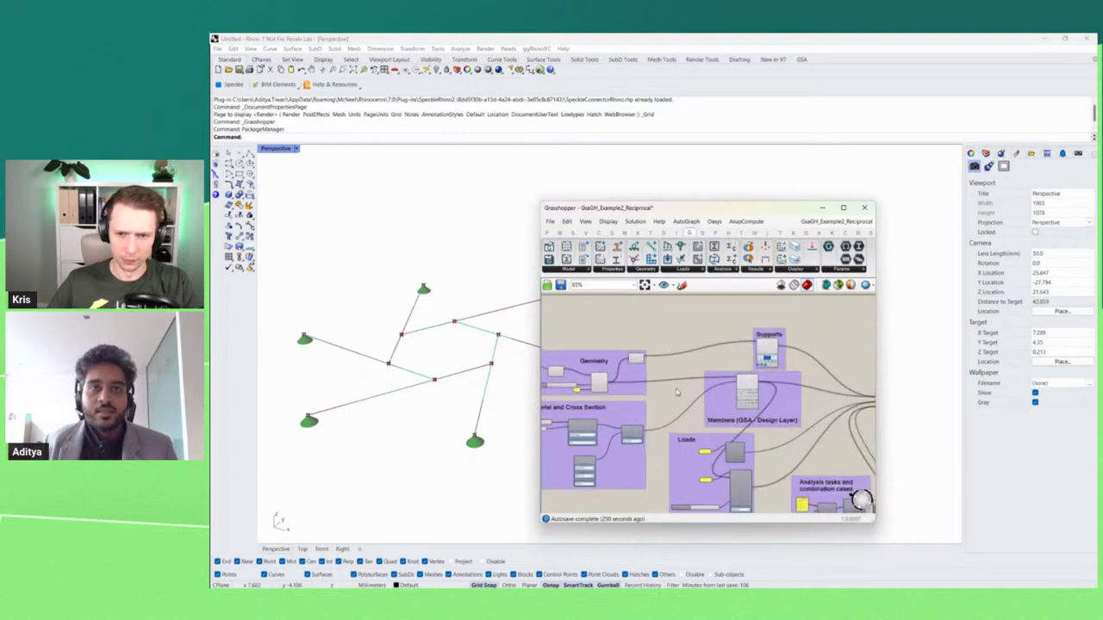
{"action": "scroll", "coordinate": [762, 390], "scroll_direction": "up", "scroll_amount": 4}
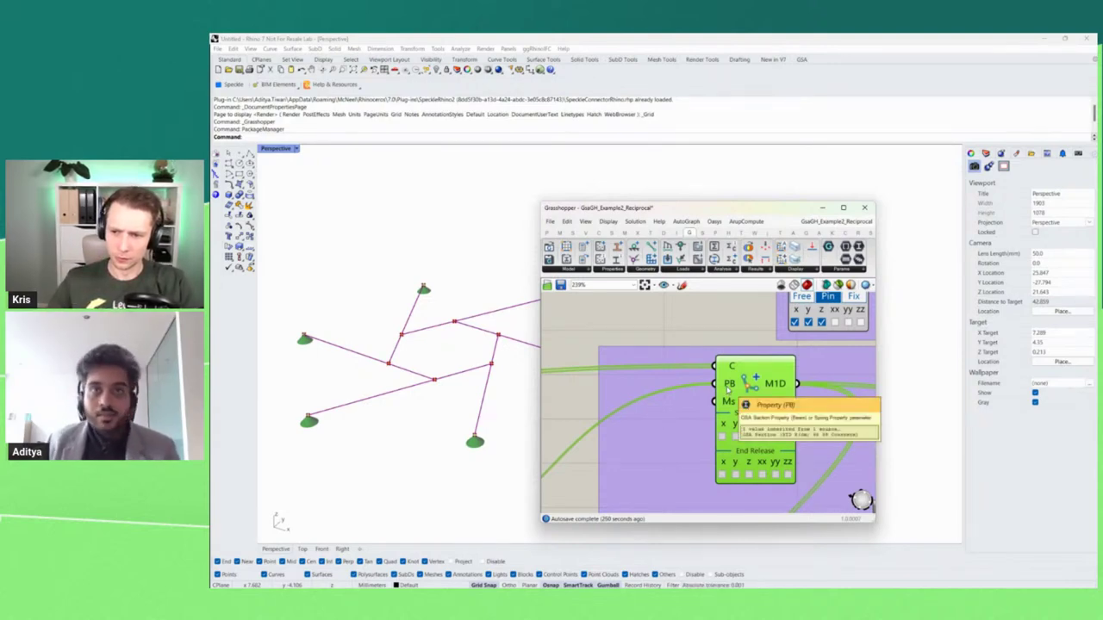
{"action": "scroll", "coordinate": [804, 392], "scroll_direction": "down", "scroll_amount": 5}
{"action": "scroll", "coordinate": [620, 390], "scroll_direction": "up", "scroll_amount": 3}
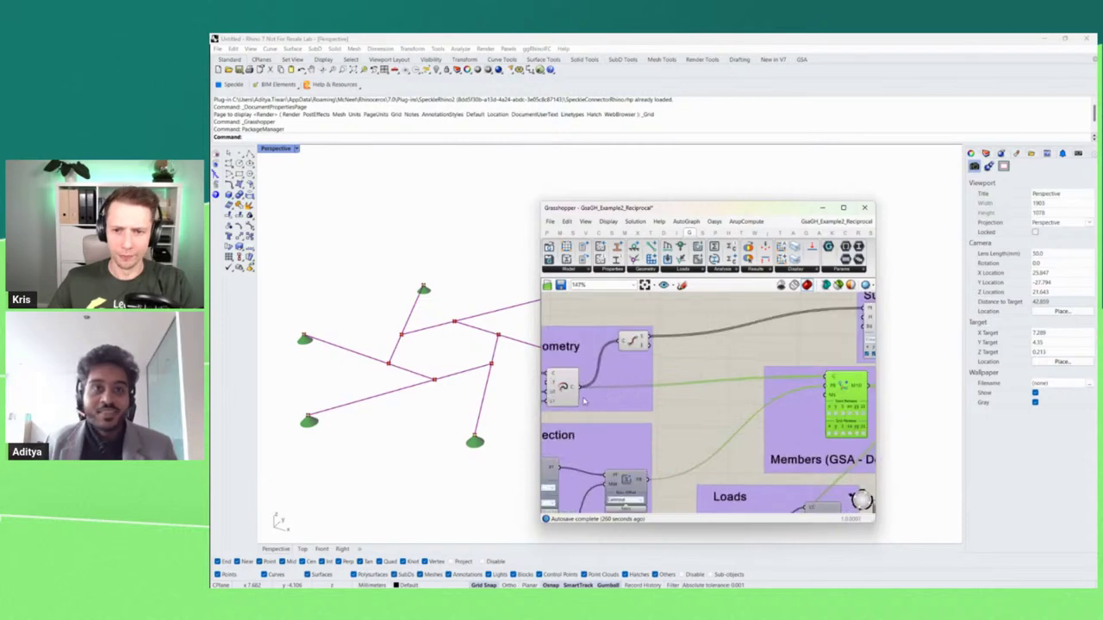
{"action": "left_click", "coordinate": [559, 388]}
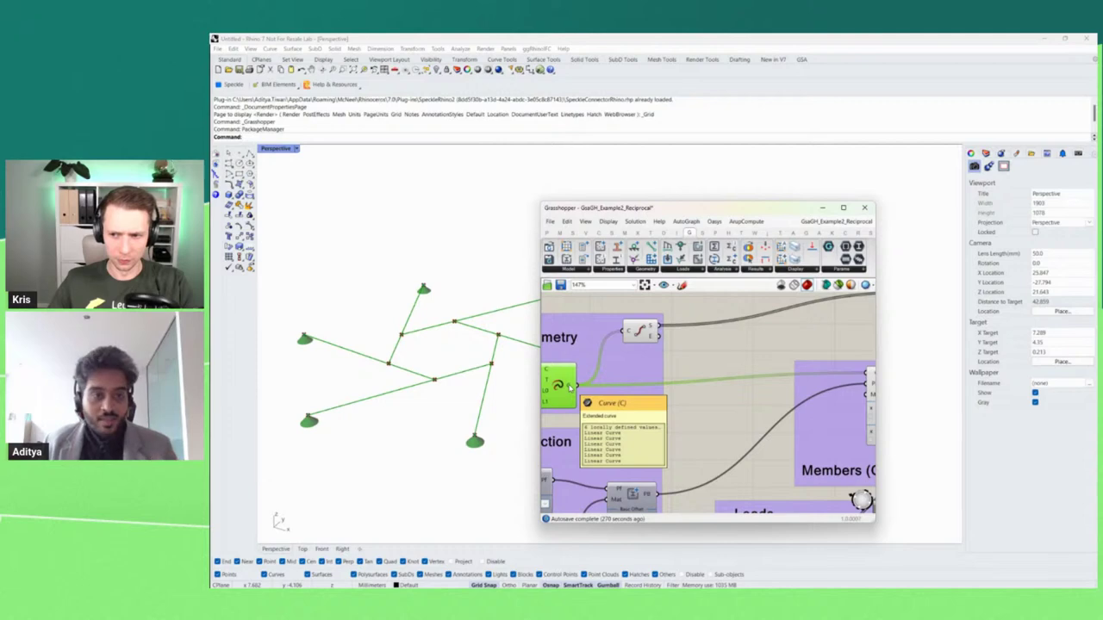
{"action": "scroll", "coordinate": [596, 388], "scroll_direction": "down", "scroll_amount": 3}
{"action": "scroll", "coordinate": [762, 381], "scroll_direction": "up", "scroll_amount": 4}
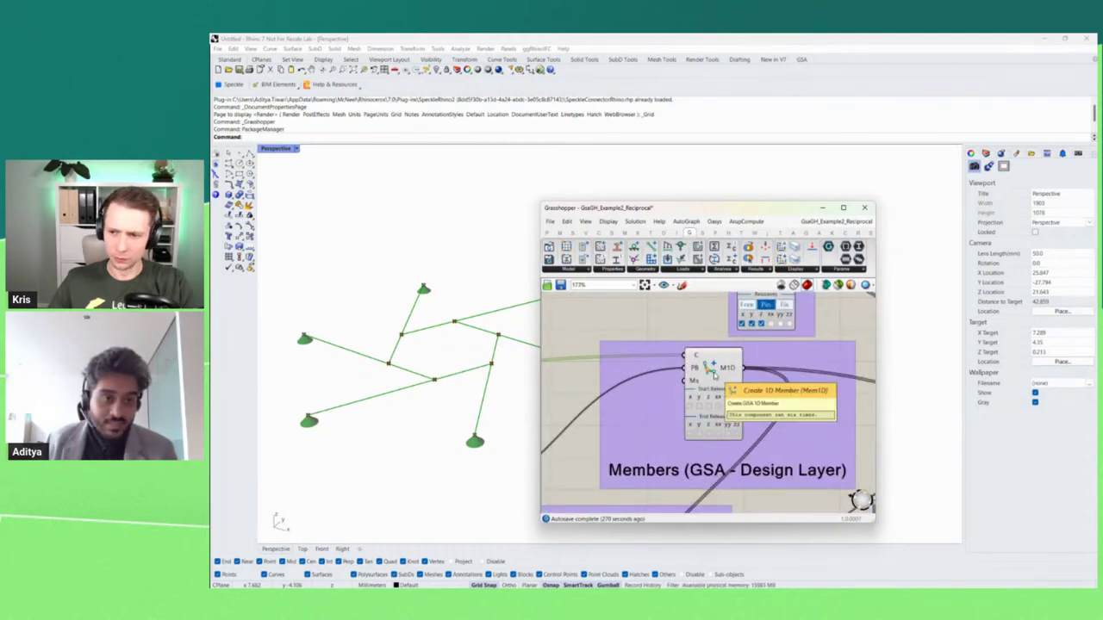
Examine the Create 1D Member component's start and end release options alongside a member joint in the Perspective viewport.
{"action": "left_click", "coordinate": [713, 374]}
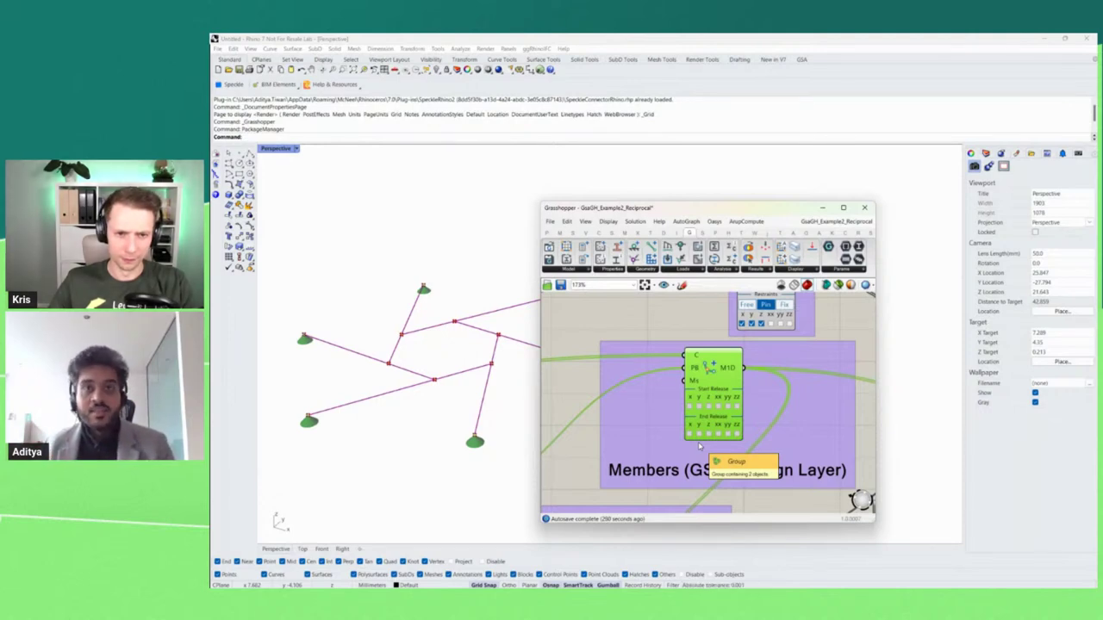
{"action": "scroll", "coordinate": [704, 353], "scroll_direction": "up", "scroll_amount": 3}
{"action": "mouse_move", "coordinate": [706, 349]}
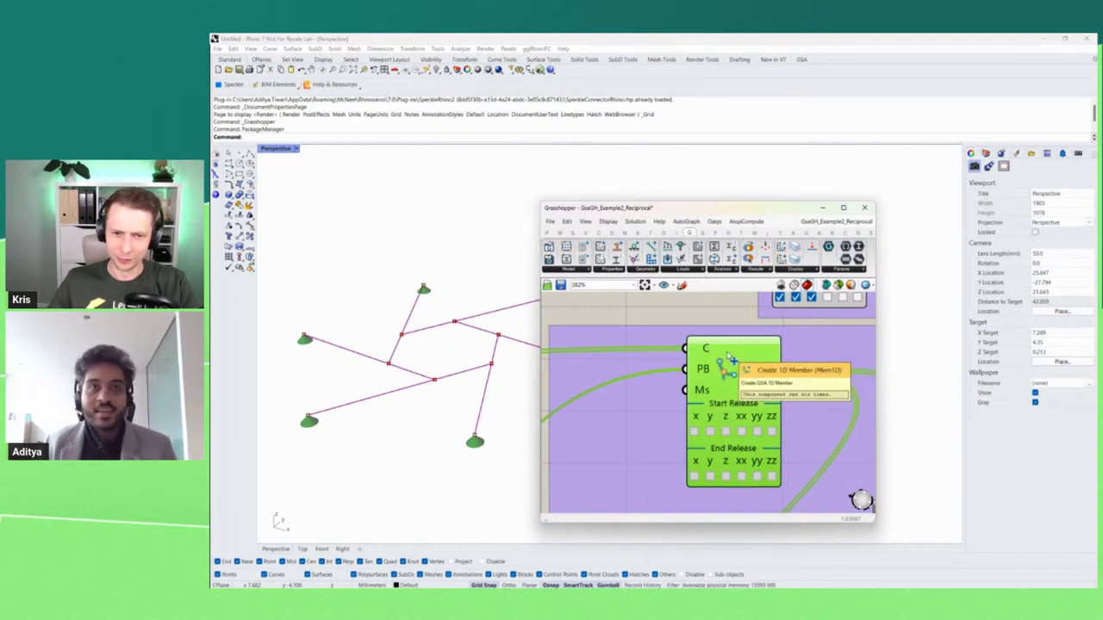
{"action": "scroll", "coordinate": [353, 381], "scroll_direction": "down", "scroll_amount": 4}
{"action": "scroll", "coordinate": [485, 326], "scroll_direction": "up", "scroll_amount": 6}
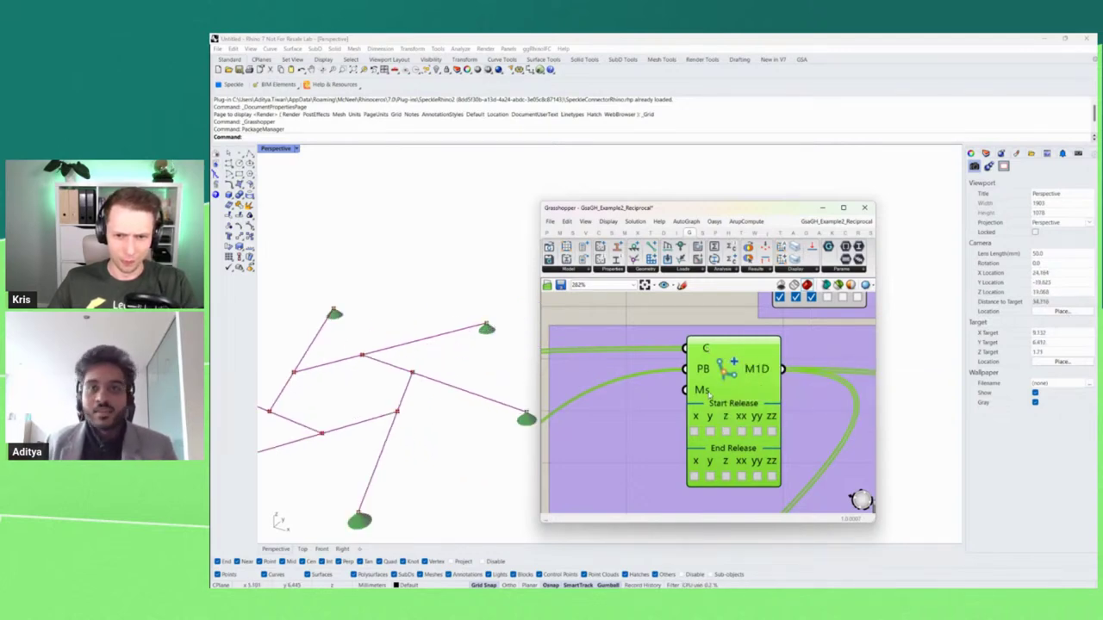
{"action": "scroll", "coordinate": [708, 393], "scroll_direction": "up", "scroll_amount": 3}
{"action": "scroll", "coordinate": [361, 362], "scroll_direction": "up", "scroll_amount": 5}
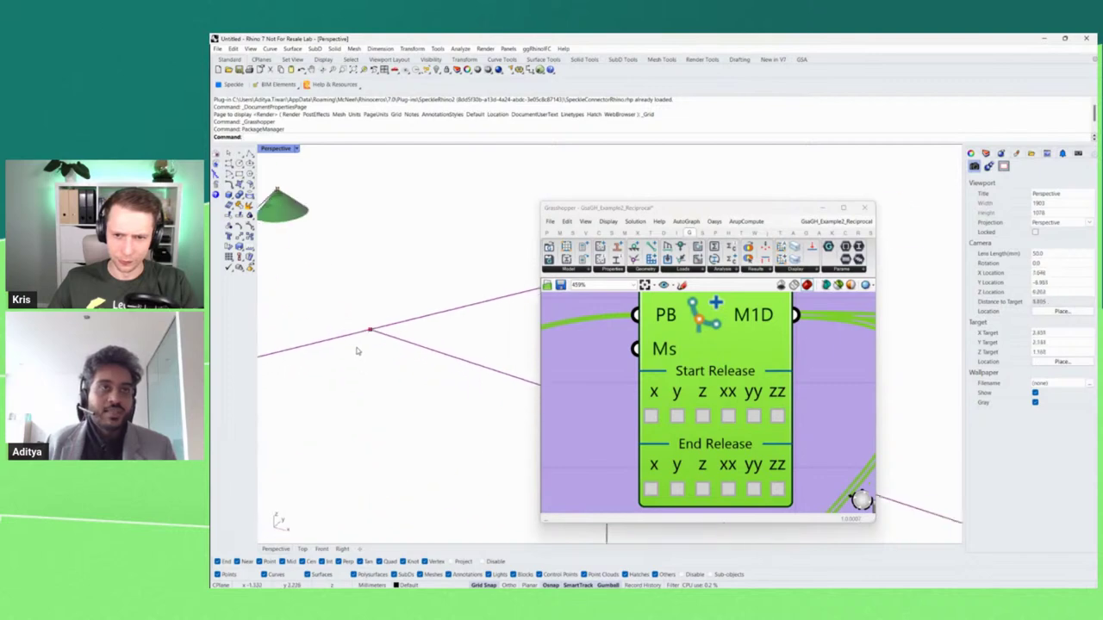
Toggle the yy start release of the Create 1D Member component on and back off.
{"action": "scroll", "coordinate": [357, 350], "scroll_direction": "down", "scroll_amount": 2}
{"action": "left_click", "coordinate": [754, 417]}
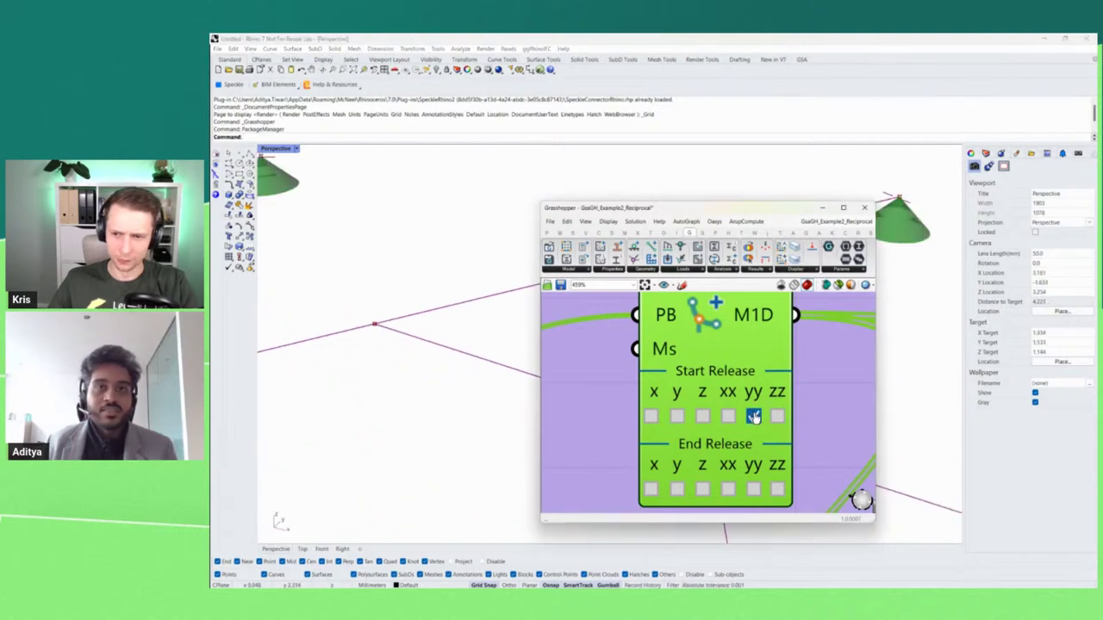
{"action": "left_click", "coordinate": [754, 417]}
Enable the y, z, xx, yy and zz end releases of the Create 1D Member component.
{"action": "left_click", "coordinate": [754, 490]}
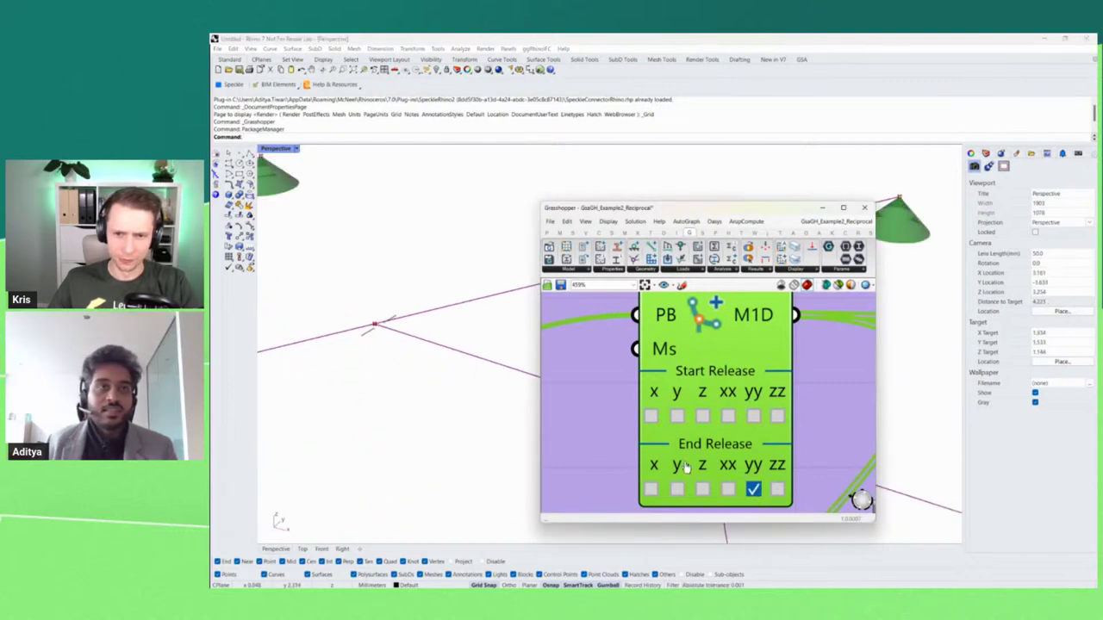
{"action": "left_click", "coordinate": [775, 489]}
{"action": "left_click", "coordinate": [728, 489]}
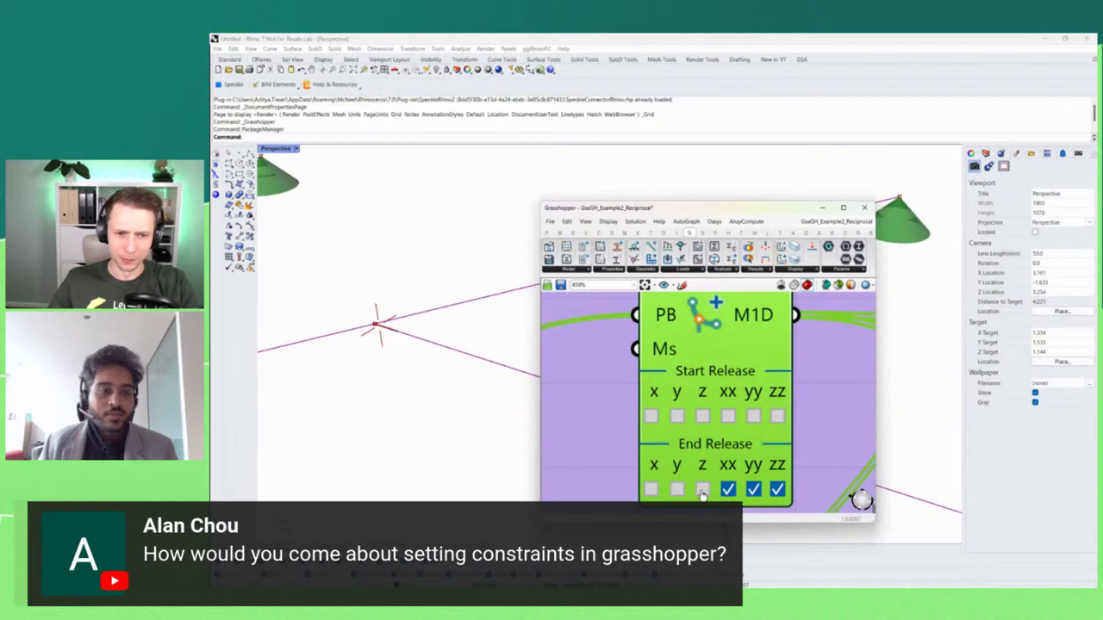
{"action": "left_click", "coordinate": [701, 491]}
{"action": "left_click", "coordinate": [677, 492]}
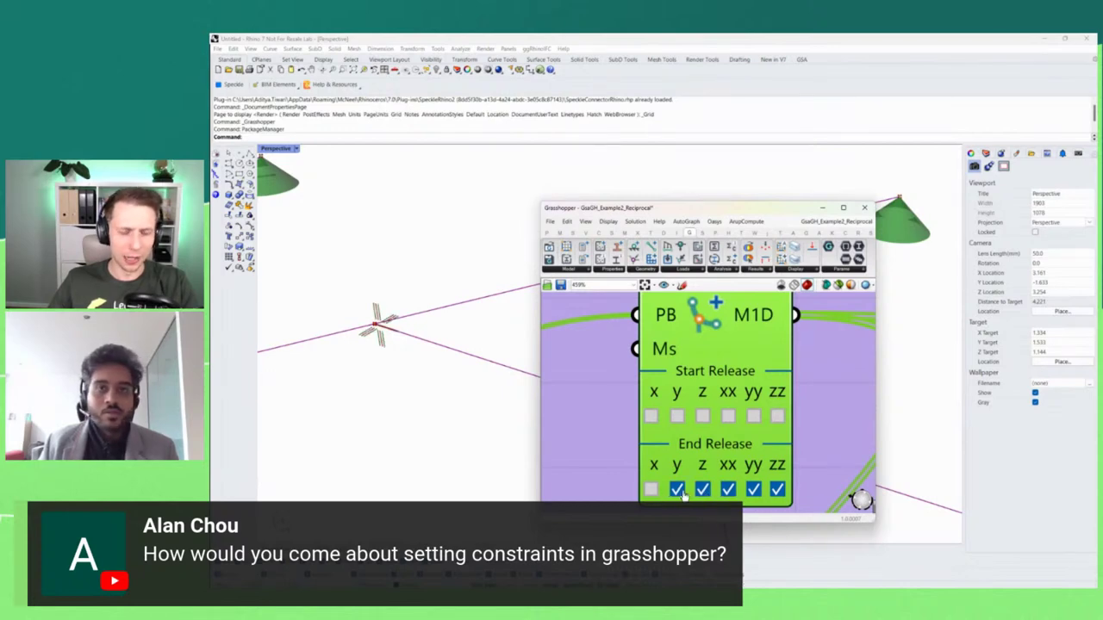
Clear all enabled end releases of the Create 1D Member component.
{"action": "left_click", "coordinate": [679, 491]}
{"action": "left_click", "coordinate": [702, 489]}
{"action": "left_click", "coordinate": [728, 489]}
{"action": "left_click", "coordinate": [754, 490]}
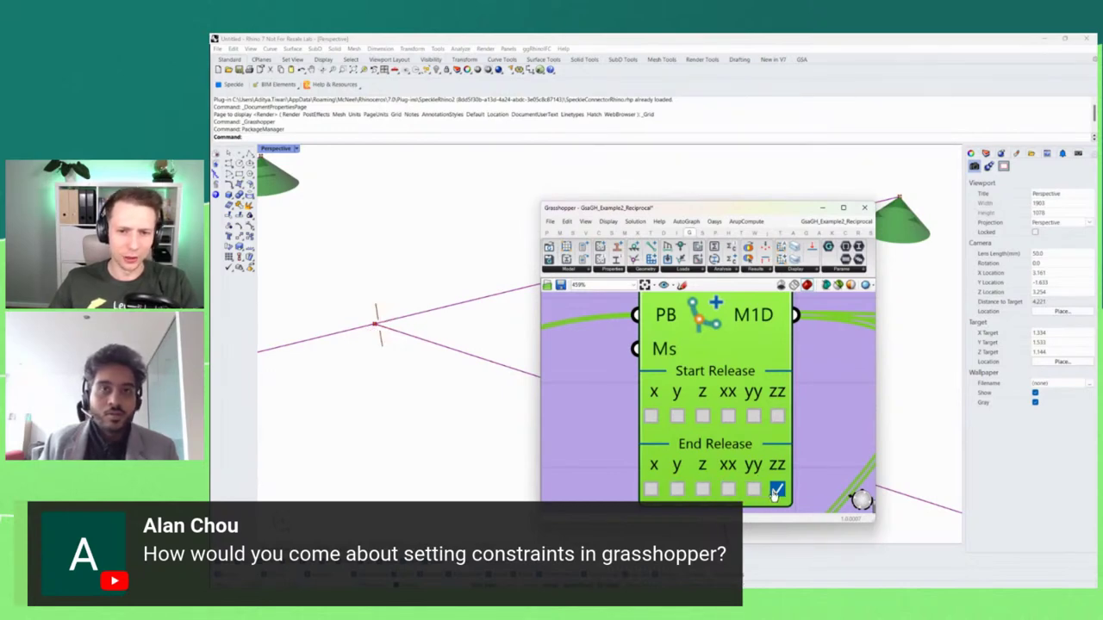
{"action": "left_click", "coordinate": [776, 490]}
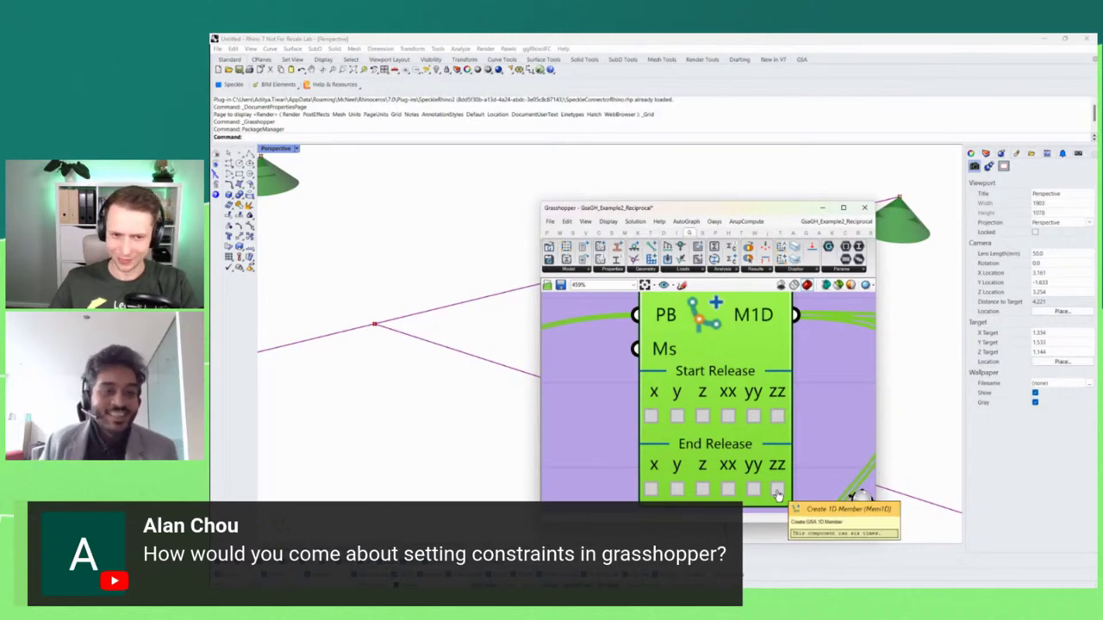
Toggle only the rotational end releases xx, yy and zz of the Create 1D Member component on and back off.
{"action": "left_click", "coordinate": [777, 490]}
{"action": "left_click", "coordinate": [754, 489]}
{"action": "left_click", "coordinate": [728, 489]}
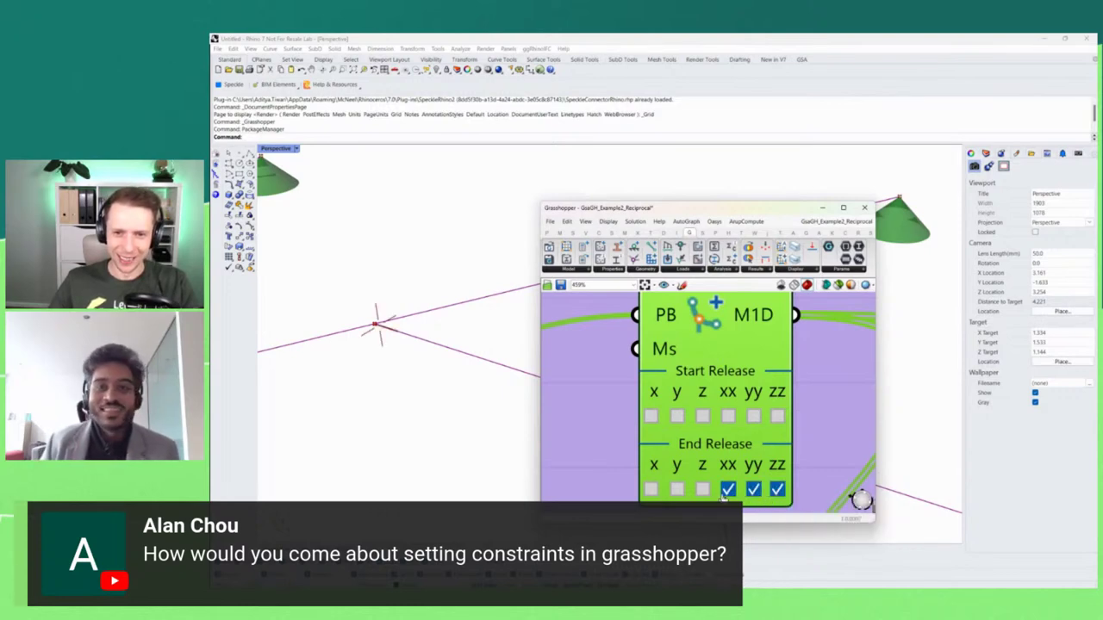
{"action": "left_click", "coordinate": [728, 490]}
{"action": "left_click", "coordinate": [754, 489]}
{"action": "left_click", "coordinate": [777, 490]}
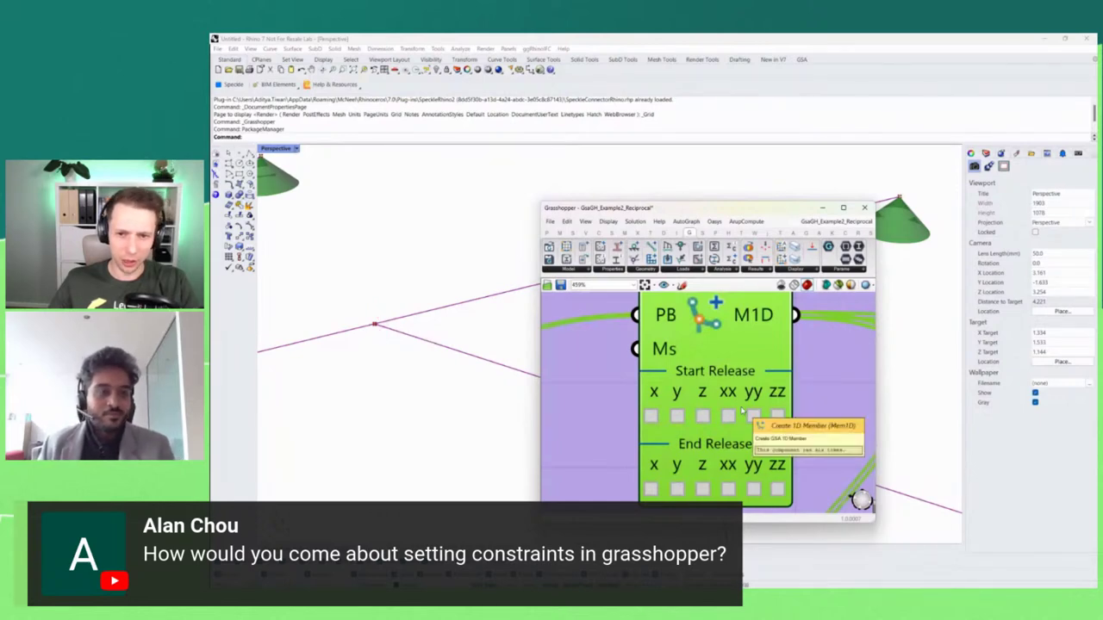
Turn on the 3D section preview of the Create 1D Member component and inspect the members in the Perspective viewport.
{"action": "scroll", "coordinate": [408, 343], "scroll_direction": "down", "scroll_amount": 5}
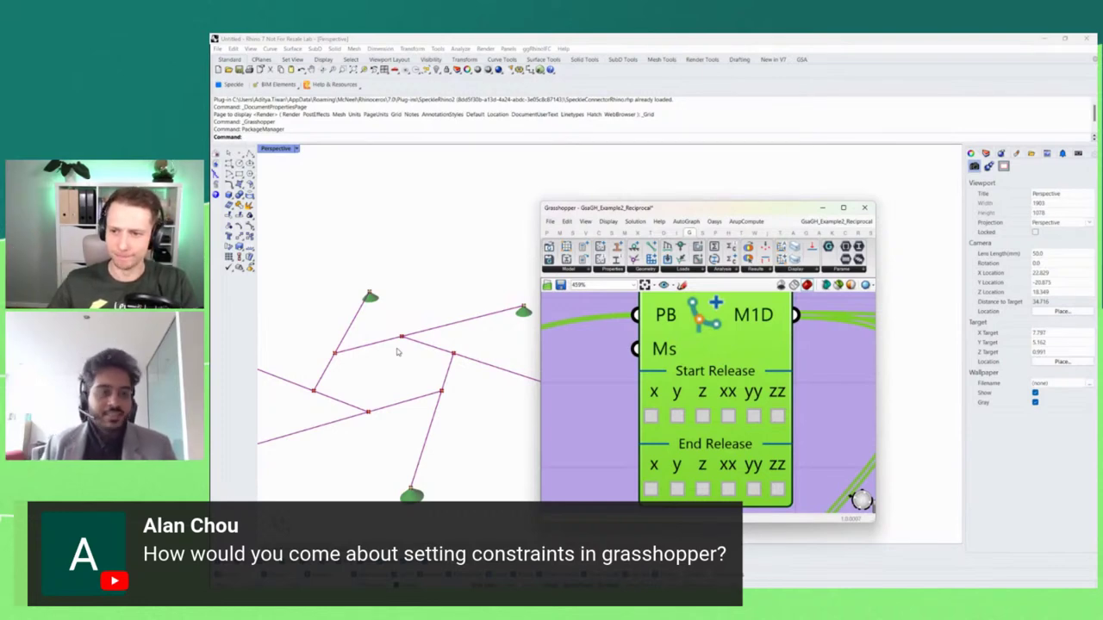
{"action": "scroll", "coordinate": [781, 398], "scroll_direction": "down", "scroll_amount": 3}
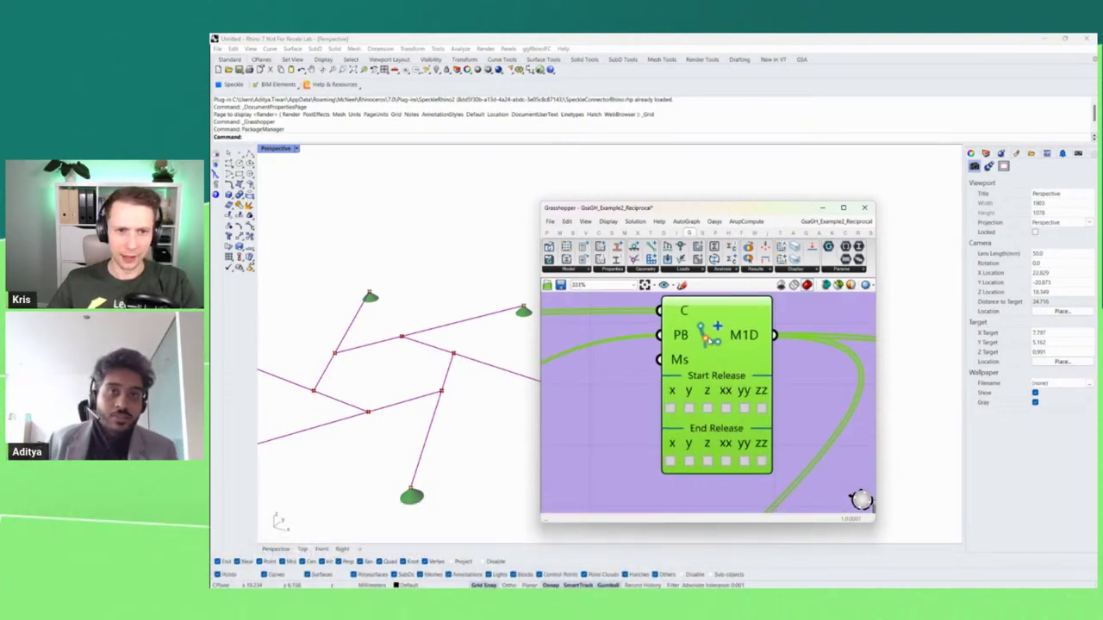
{"action": "right_click", "coordinate": [708, 337]}
{"action": "left_click", "coordinate": [739, 389]}
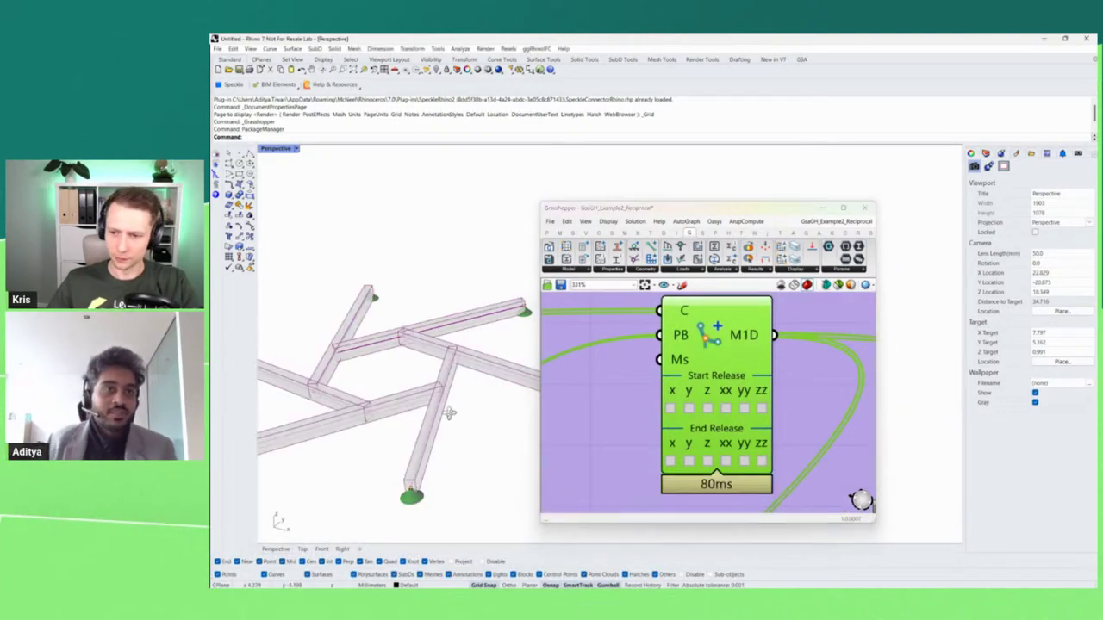
{"action": "left_click_drag", "start_coordinate": [474, 419], "coordinate": [447, 405]}
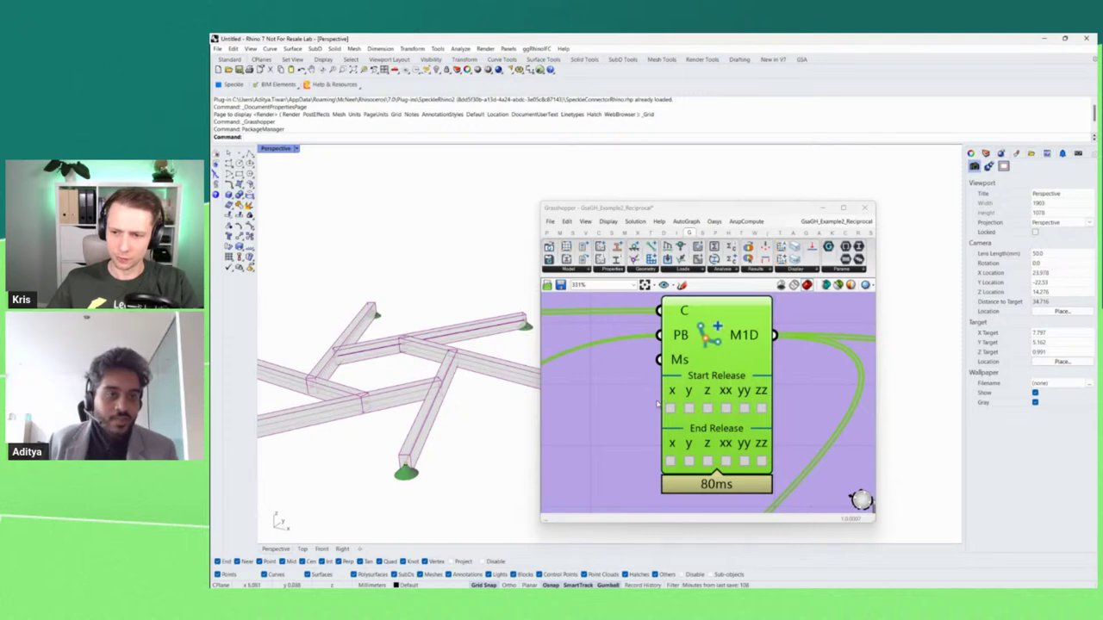
Set the section component's Basic Offset to Top.
{"action": "scroll", "coordinate": [728, 390], "scroll_direction": "down", "scroll_amount": 5}
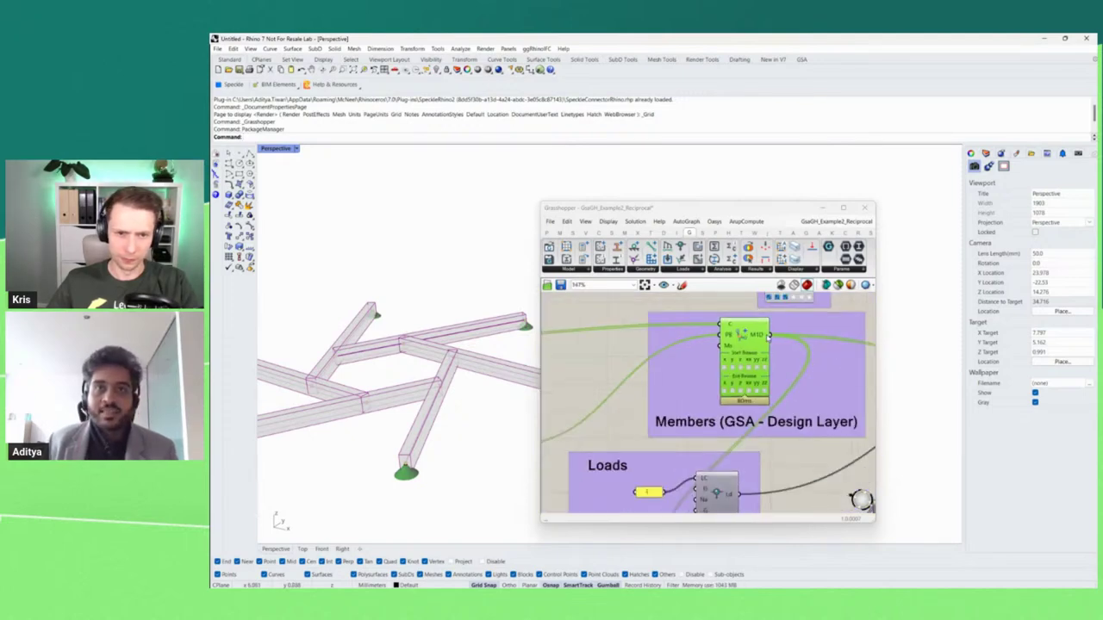
{"action": "scroll", "coordinate": [659, 372], "scroll_direction": "up", "scroll_amount": 3}
{"action": "scroll", "coordinate": [659, 372], "scroll_direction": "up", "scroll_amount": 2}
{"action": "left_click", "coordinate": [652, 345]}
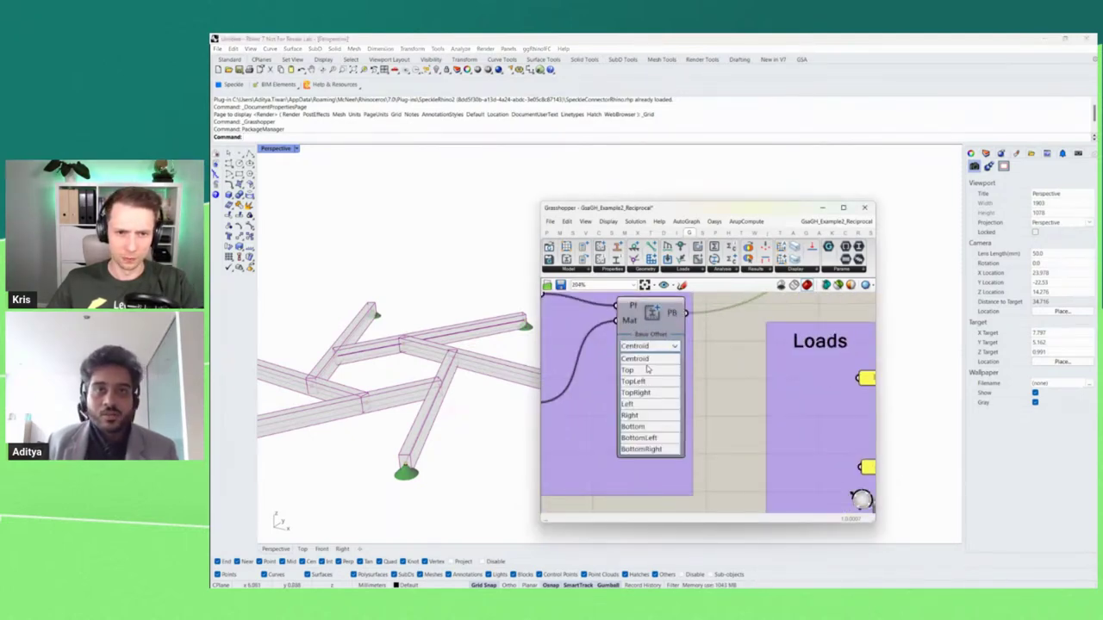
{"action": "left_click", "coordinate": [658, 371]}
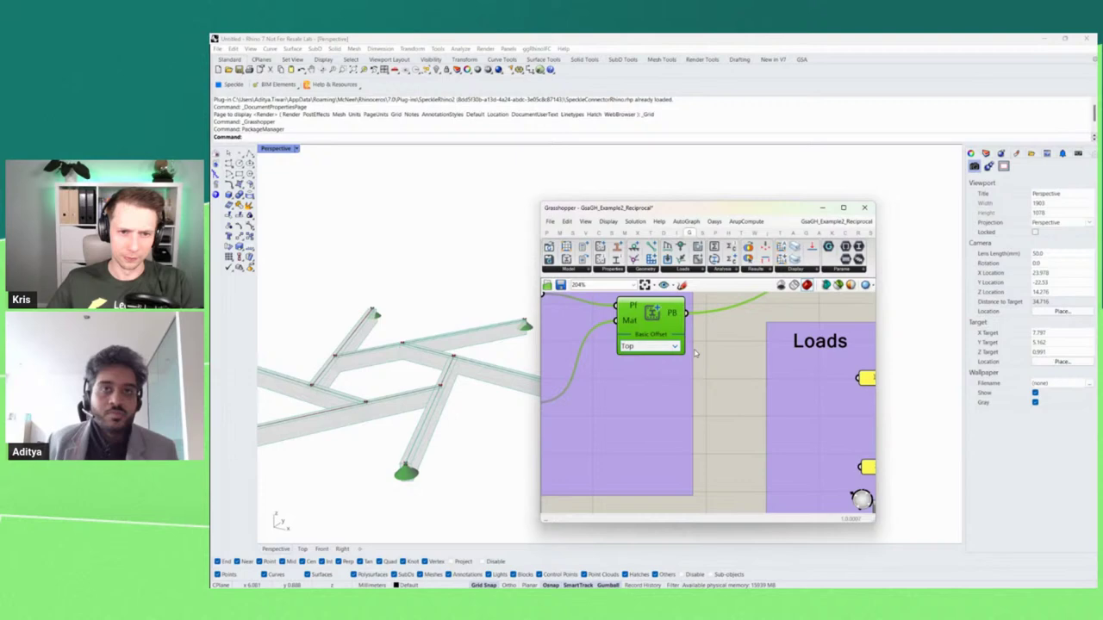
Try the TopLeft Basic Offset on the section component, and set it back to Centroid.
{"action": "left_click", "coordinate": [650, 345]}
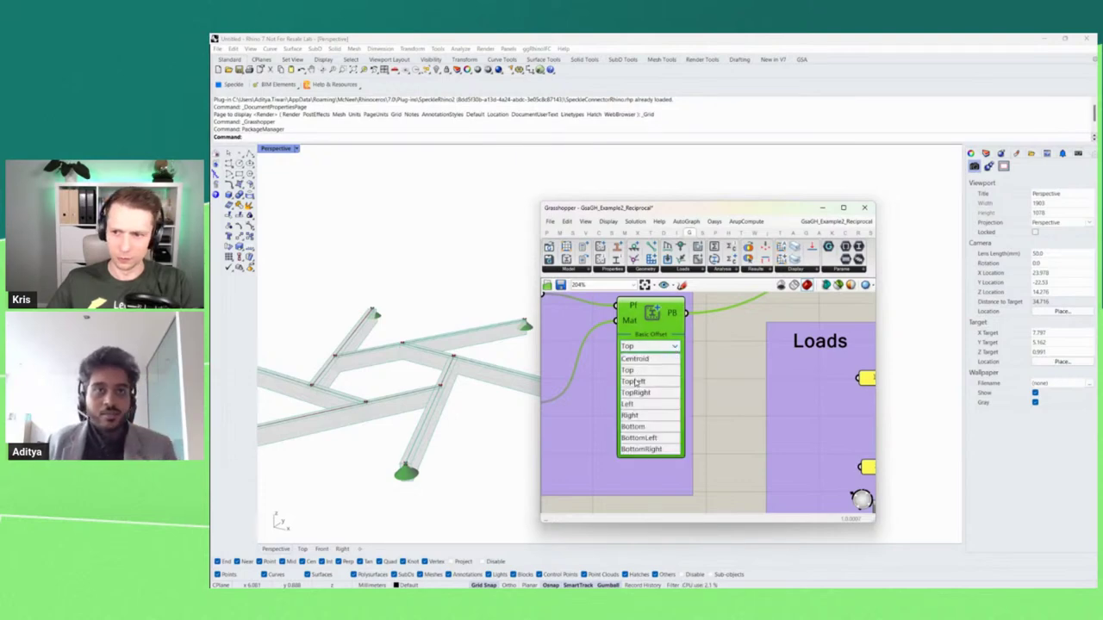
{"action": "left_click", "coordinate": [638, 382]}
{"action": "left_click", "coordinate": [676, 347]}
{"action": "left_click", "coordinate": [639, 360]}
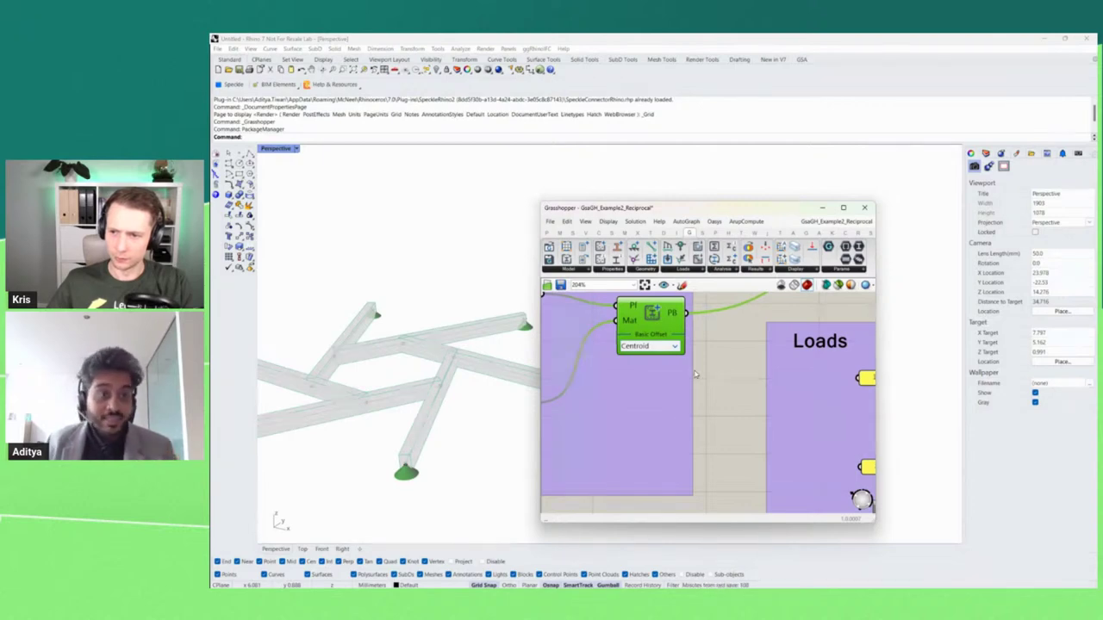
Turn off the 3D section preview of the Create 1D Member component.
{"action": "left_click_drag", "start_coordinate": [704, 368], "coordinate": [574, 465]}
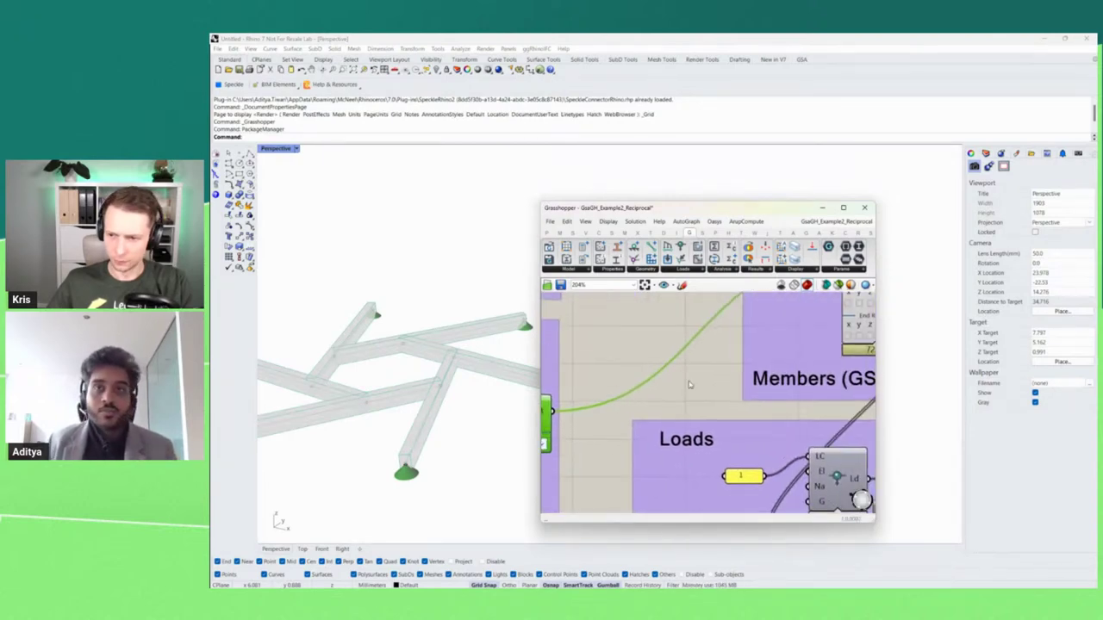
{"action": "left_click_drag", "start_coordinate": [734, 353], "coordinate": [613, 418]}
{"action": "left_click", "coordinate": [754, 326]}
{"action": "right_click", "coordinate": [760, 322]}
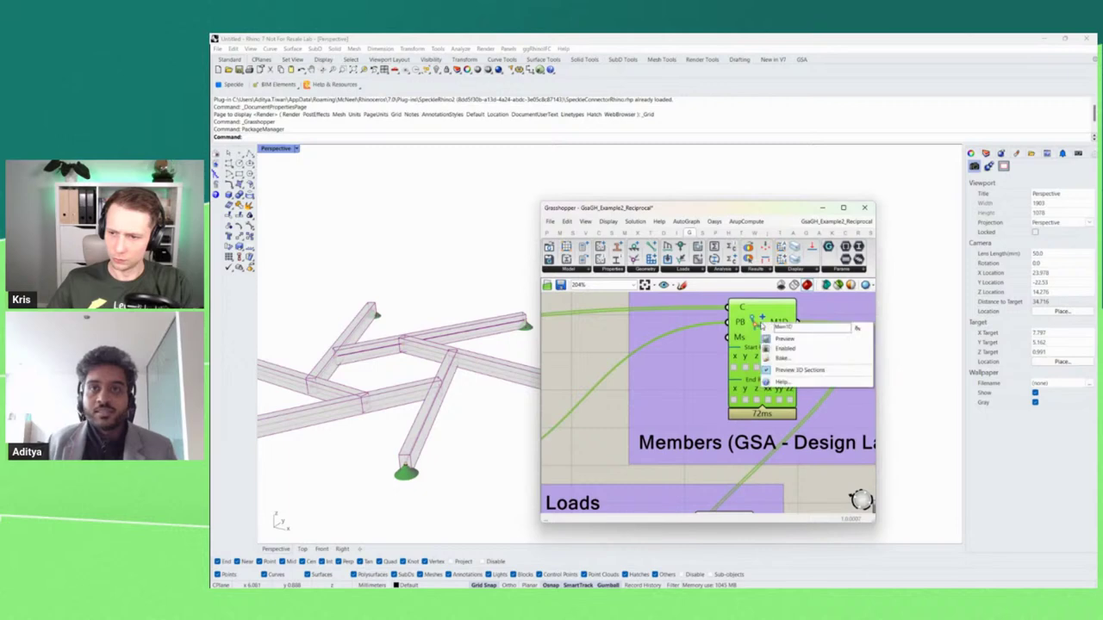
{"action": "left_click", "coordinate": [769, 371]}
{"action": "scroll", "coordinate": [723, 342], "scroll_direction": "down", "scroll_amount": 5}
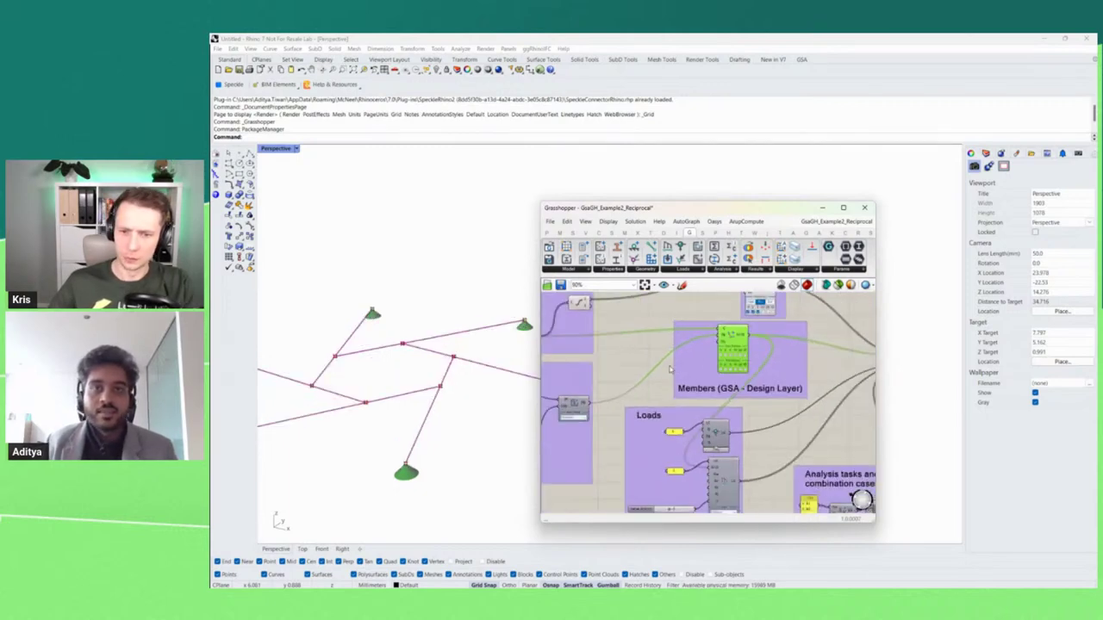
Toggle the xx restraint of the component in the Supports group on and back off.
{"action": "scroll", "coordinate": [626, 372], "scroll_direction": "up", "scroll_amount": 4}
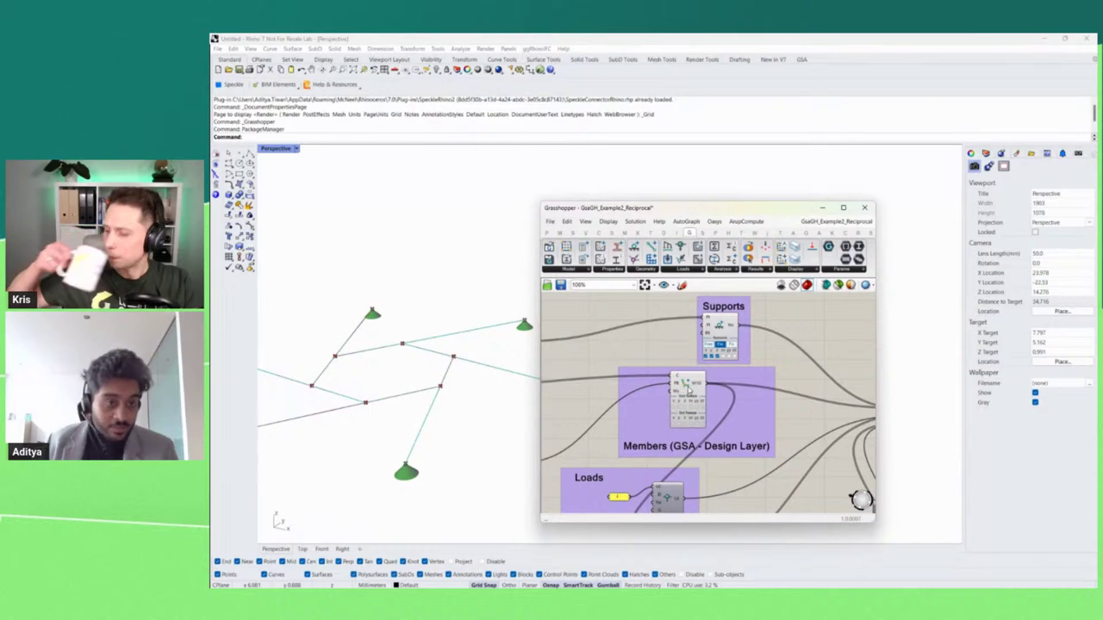
{"action": "left_click", "coordinate": [689, 391]}
{"action": "left_click", "coordinate": [672, 348]}
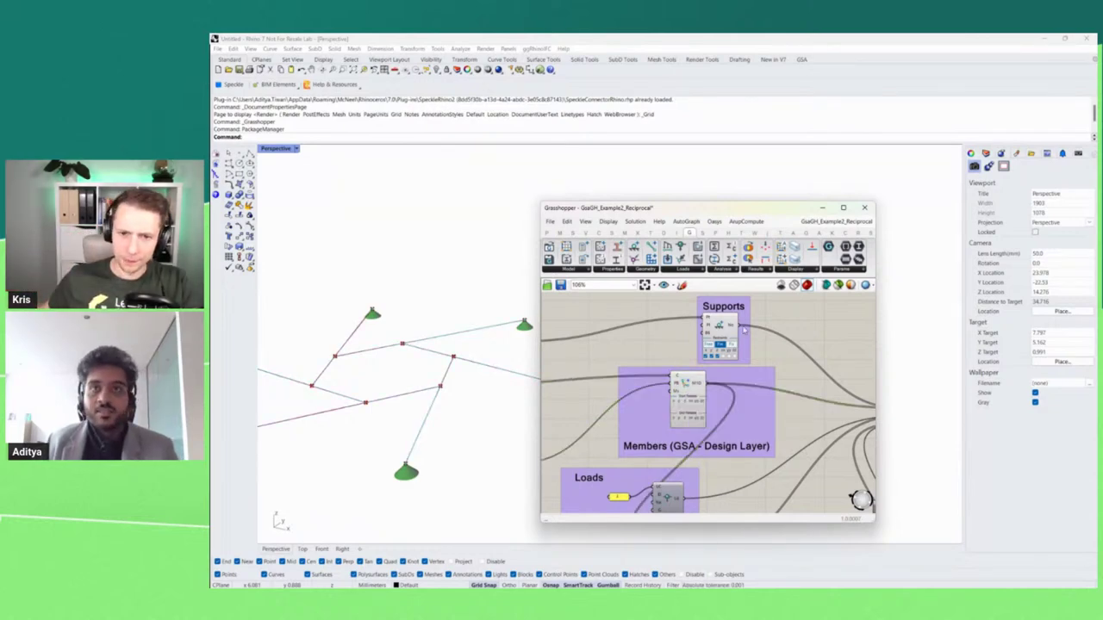
{"action": "scroll", "coordinate": [693, 323], "scroll_direction": "up", "scroll_amount": 4}
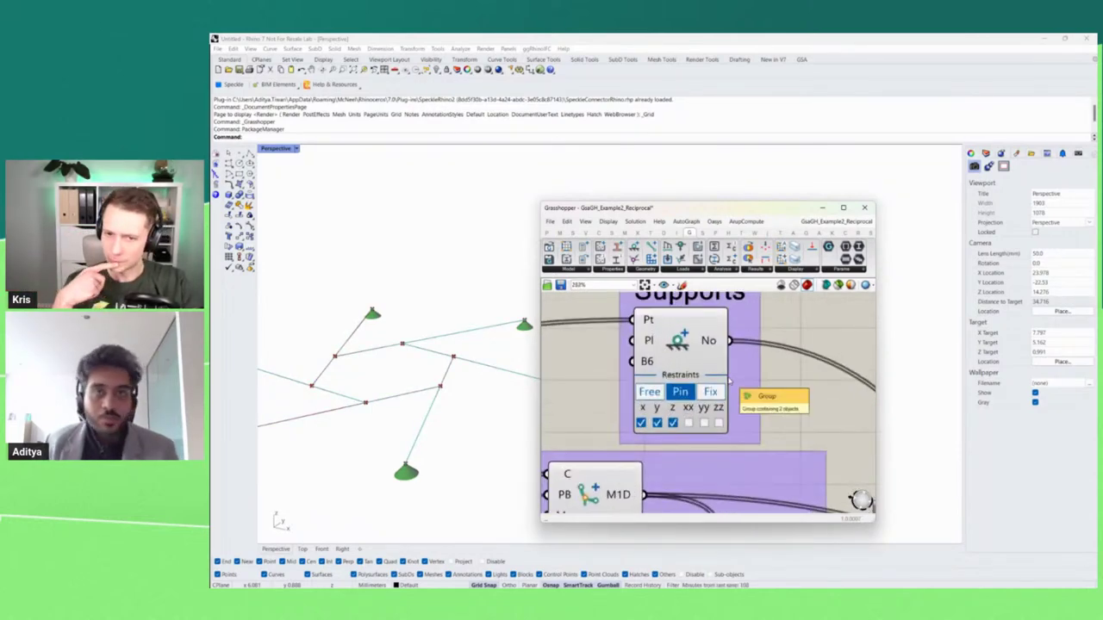
{"action": "scroll", "coordinate": [674, 339], "scroll_direction": "down", "scroll_amount": 2}
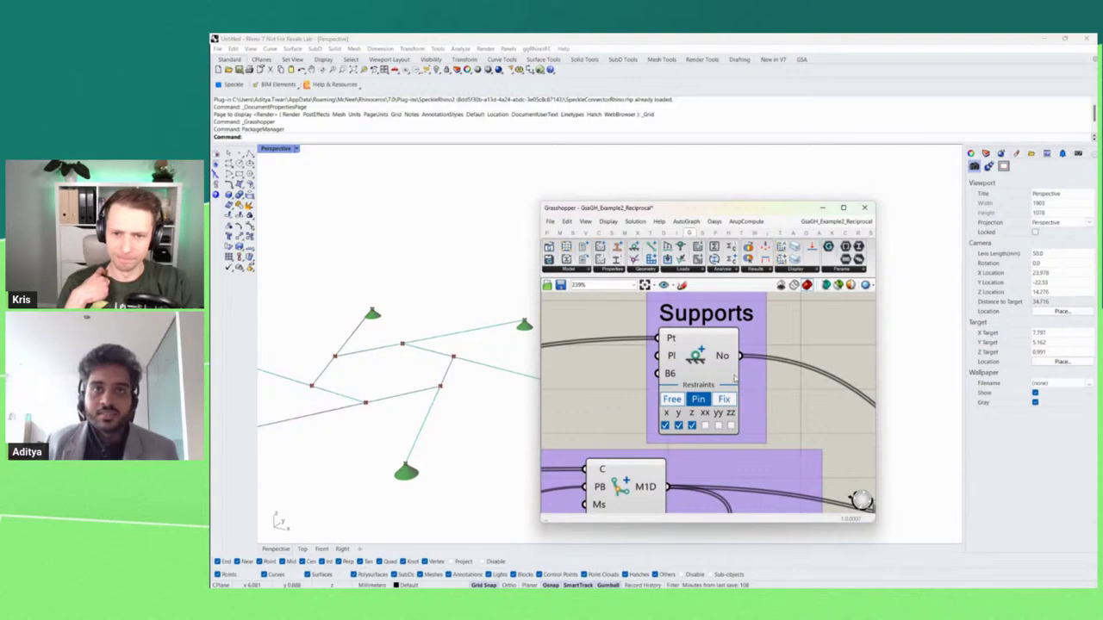
{"action": "left_click", "coordinate": [705, 426]}
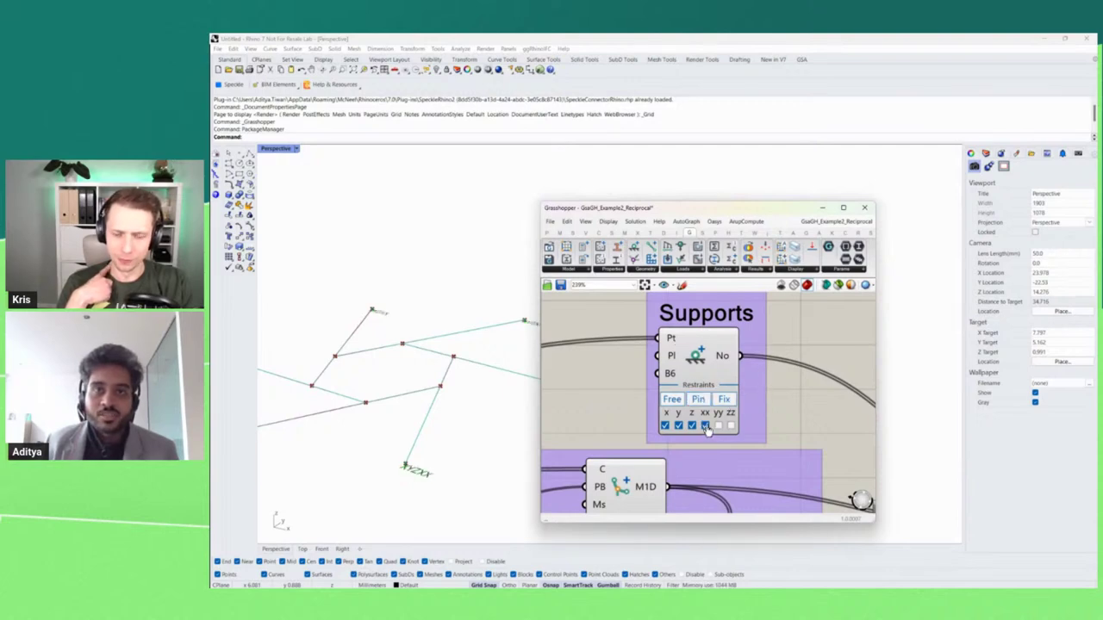
{"action": "left_click", "coordinate": [705, 426]}
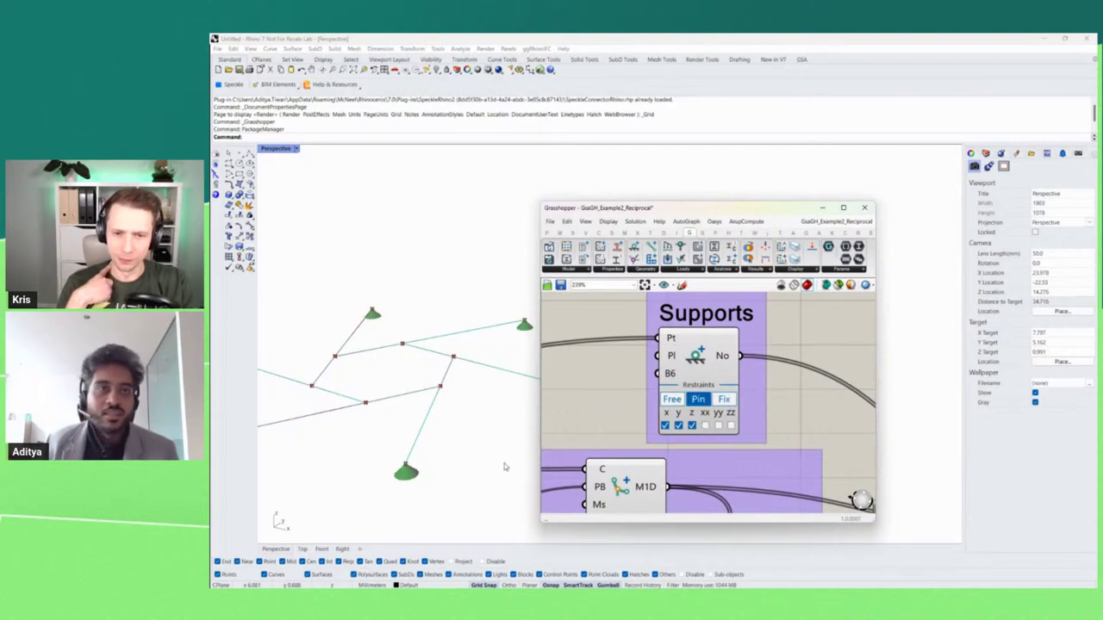
Switch the support restraints to Fix and back to Pin, and toggle the xx and yy restraints on and back off.
{"action": "left_click", "coordinate": [729, 400]}
{"action": "left_click", "coordinate": [698, 399]}
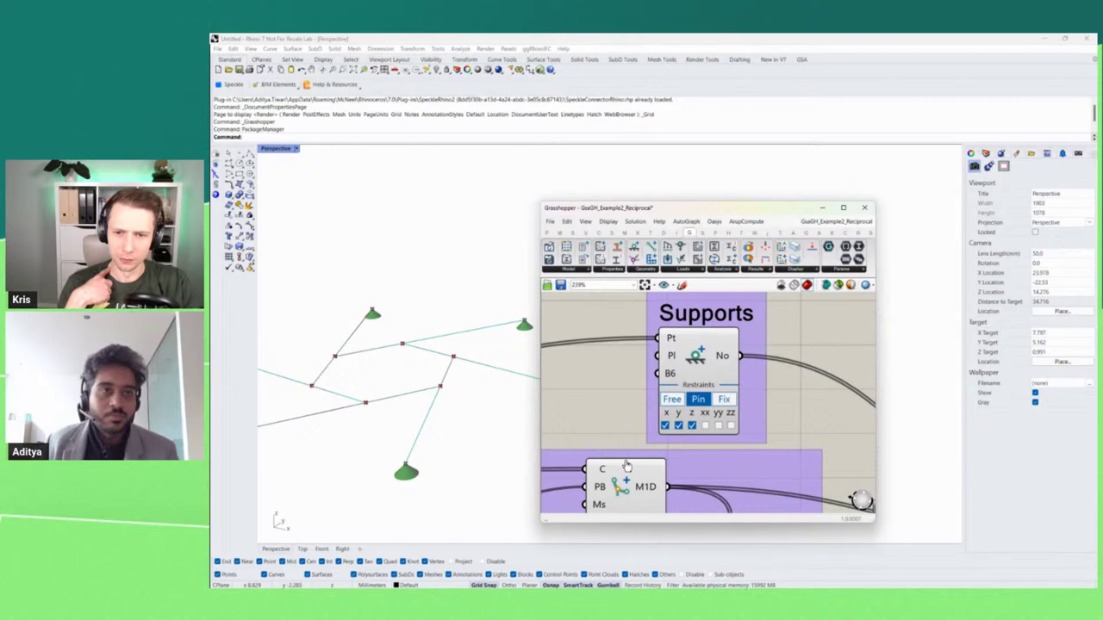
{"action": "left_click", "coordinate": [705, 426]}
{"action": "left_click", "coordinate": [718, 426]}
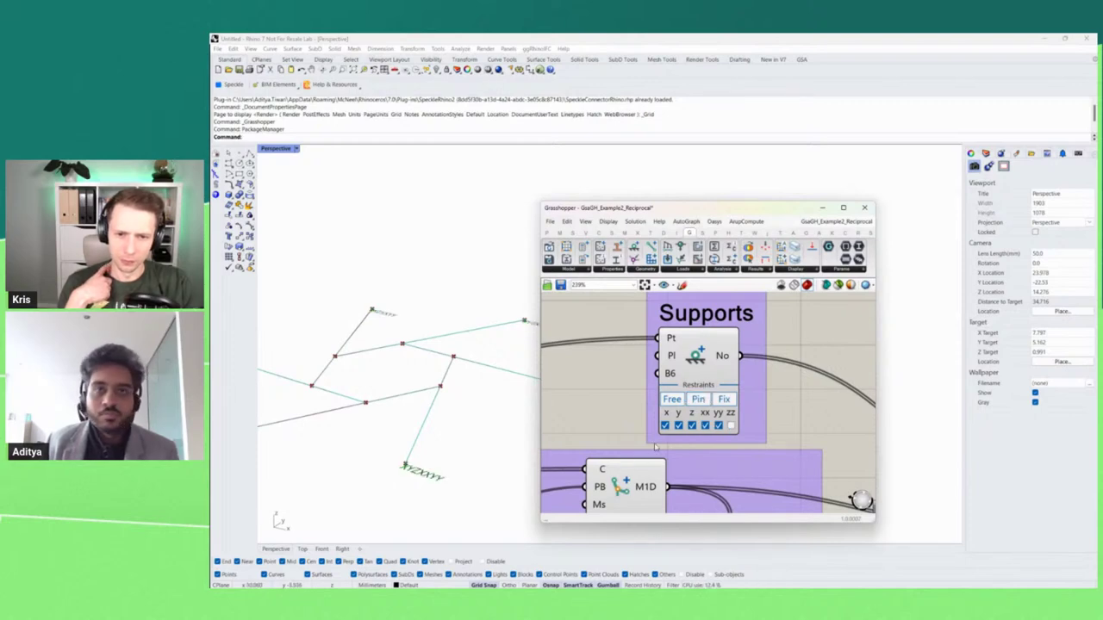
{"action": "left_click", "coordinate": [718, 425]}
{"action": "left_click", "coordinate": [705, 425]}
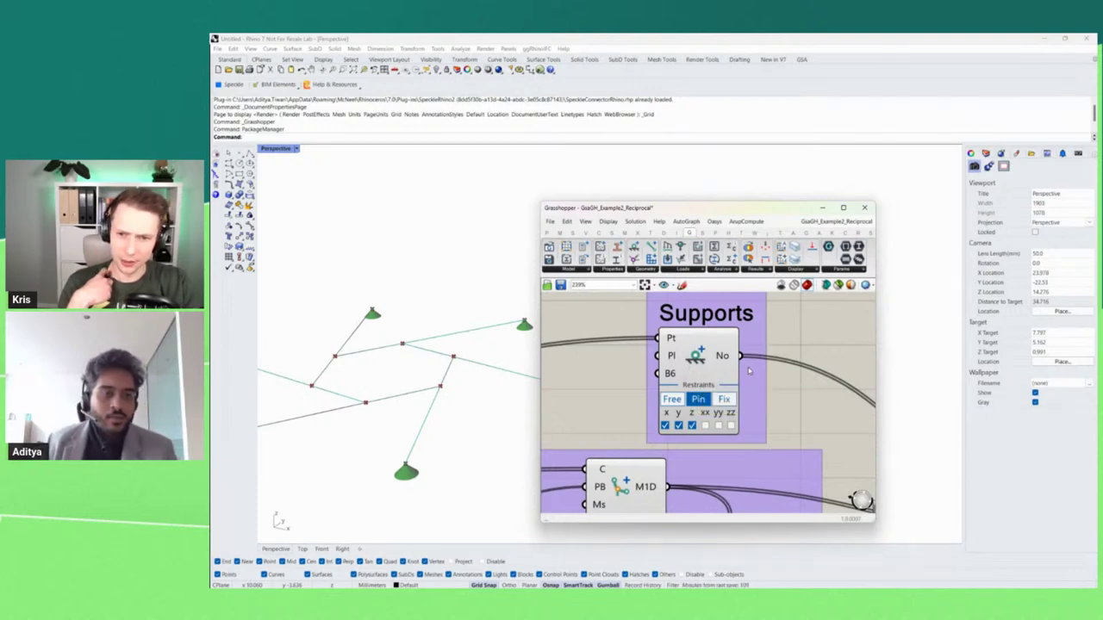
Examine the point input of the component in the Supports group and the support locations in the Perspective viewport.
{"action": "left_click", "coordinate": [673, 343]}
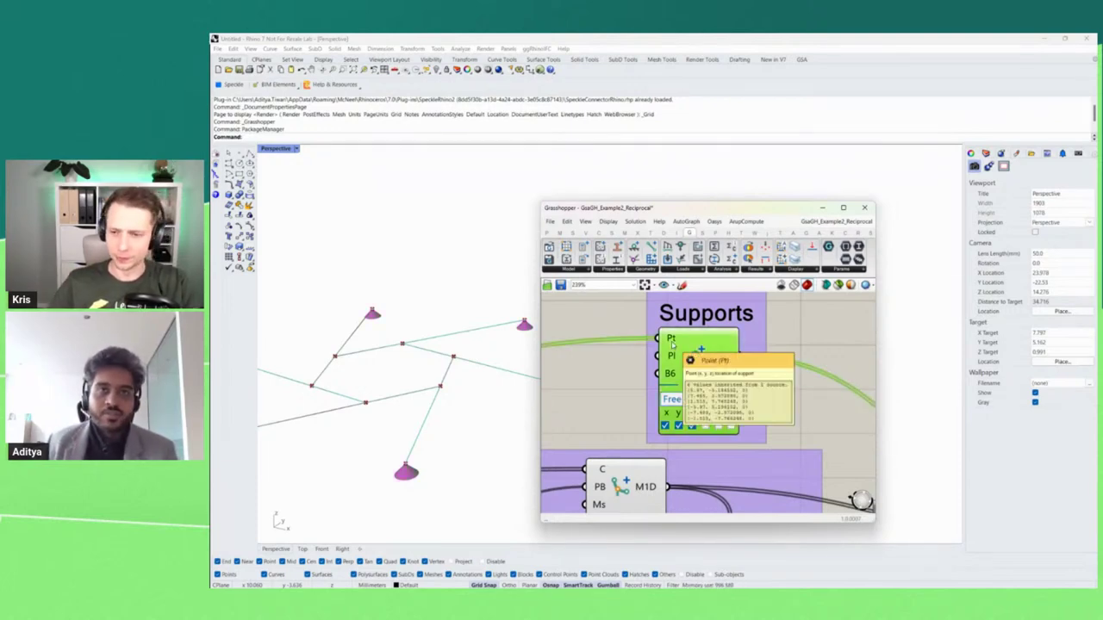
{"action": "scroll", "coordinate": [367, 424], "scroll_direction": "down", "scroll_amount": 8}
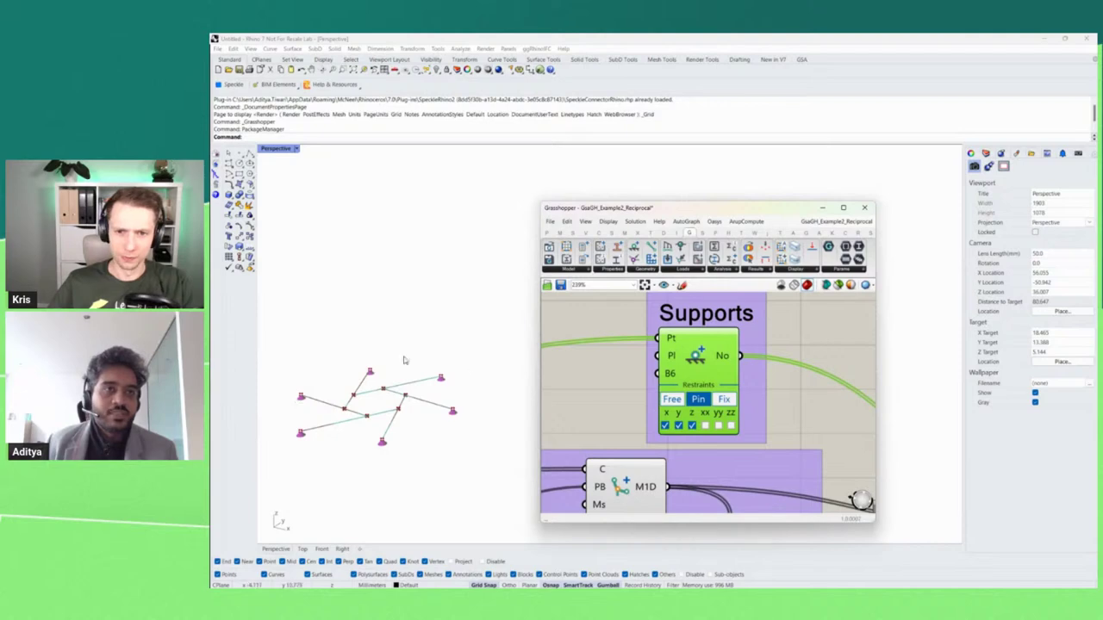
{"action": "left_click", "coordinate": [817, 394]}
{"action": "left_click", "coordinate": [675, 357]}
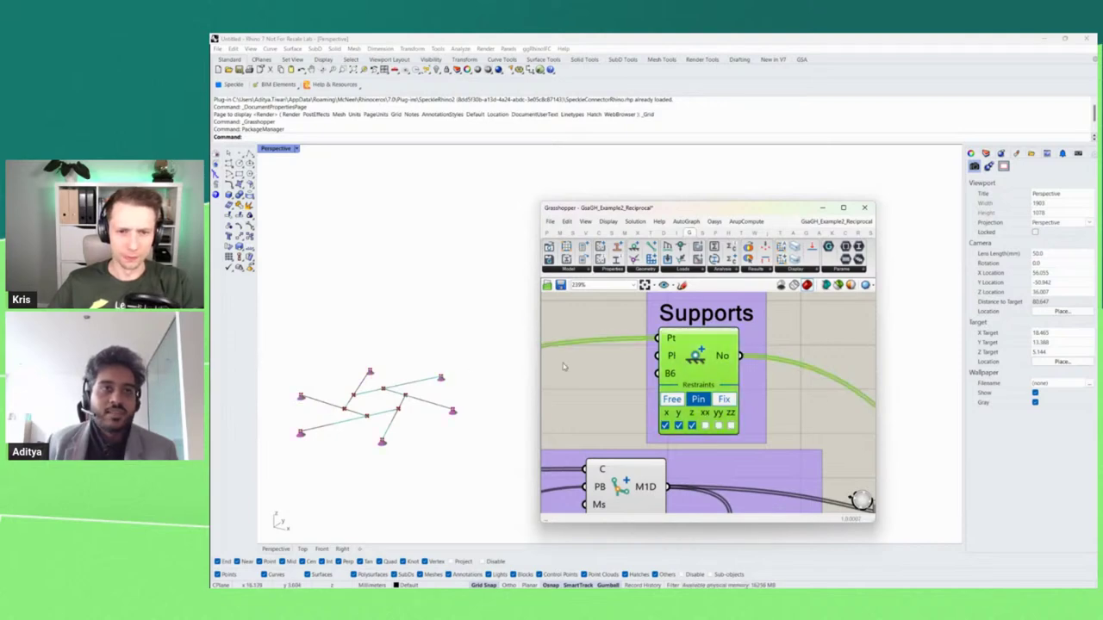
{"action": "left_click", "coordinate": [811, 412]}
Turn on the preview of the translation contour component in the results group below Data output.
{"action": "scroll", "coordinate": [662, 341], "scroll_direction": "down", "scroll_amount": 3}
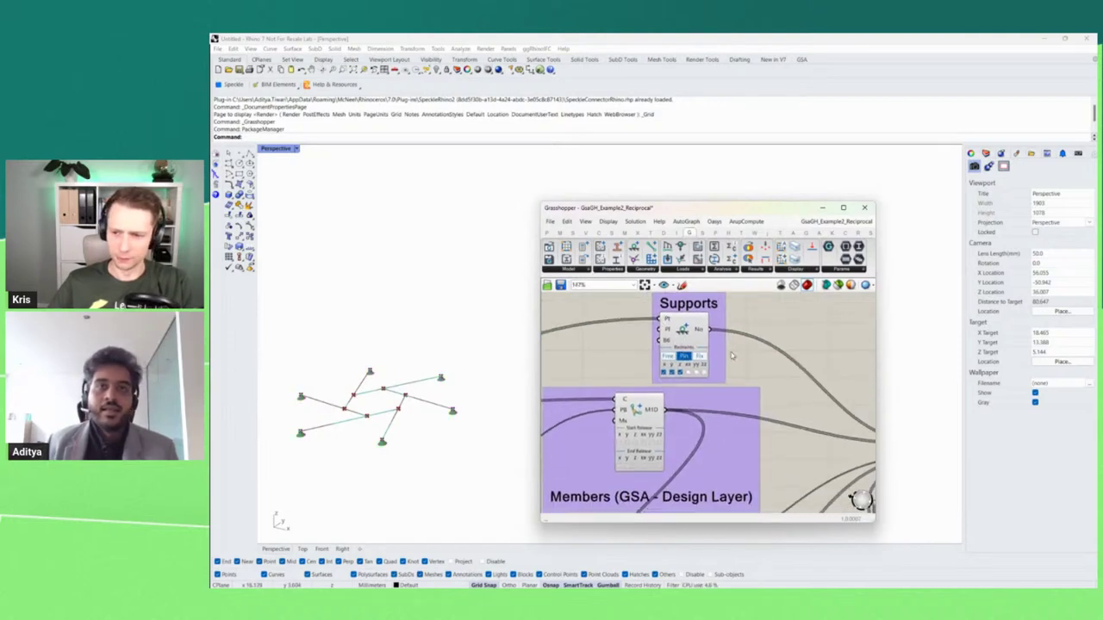
{"action": "scroll", "coordinate": [753, 379], "scroll_direction": "down", "scroll_amount": 1}
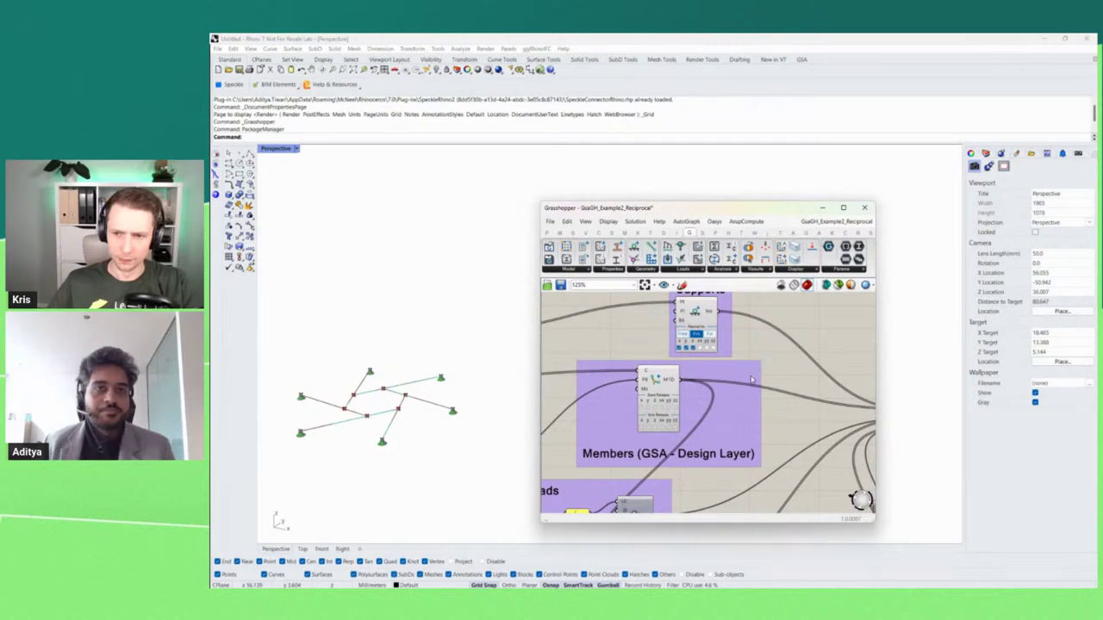
{"action": "left_click_drag", "start_coordinate": [733, 461], "coordinate": [768, 386]}
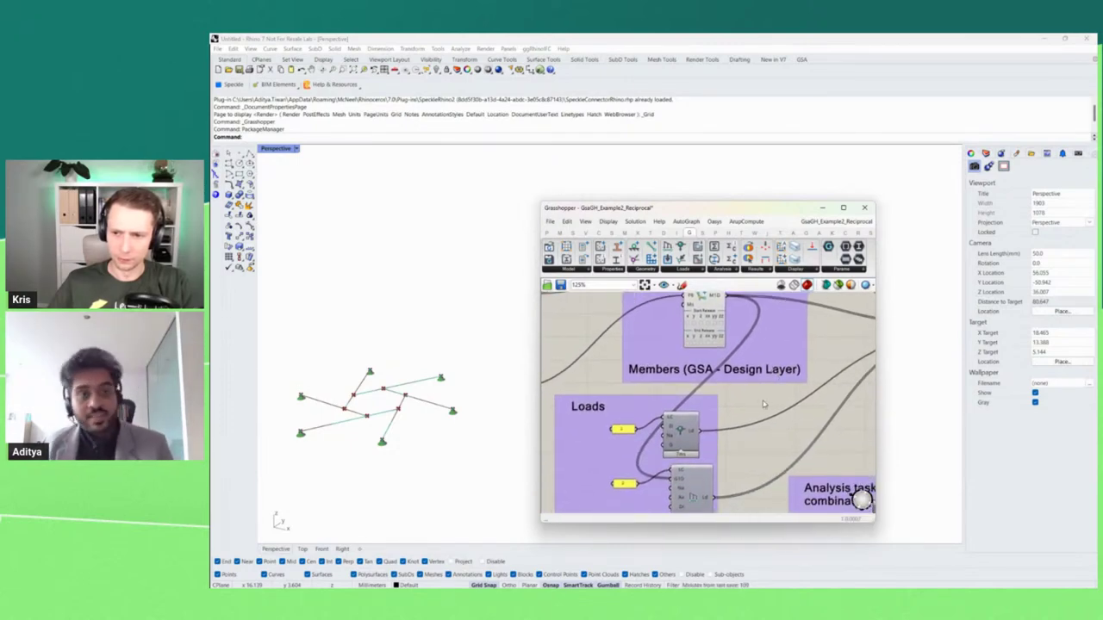
{"action": "left_click_drag", "start_coordinate": [752, 412], "coordinate": [763, 359]}
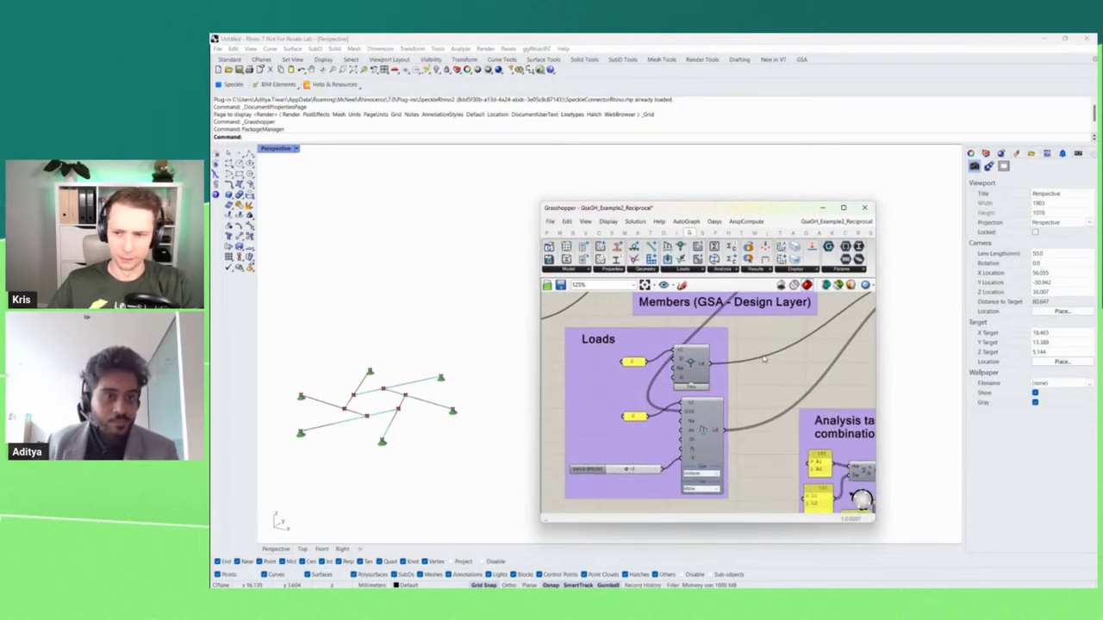
{"action": "scroll", "coordinate": [767, 361], "scroll_direction": "down", "scroll_amount": 10}
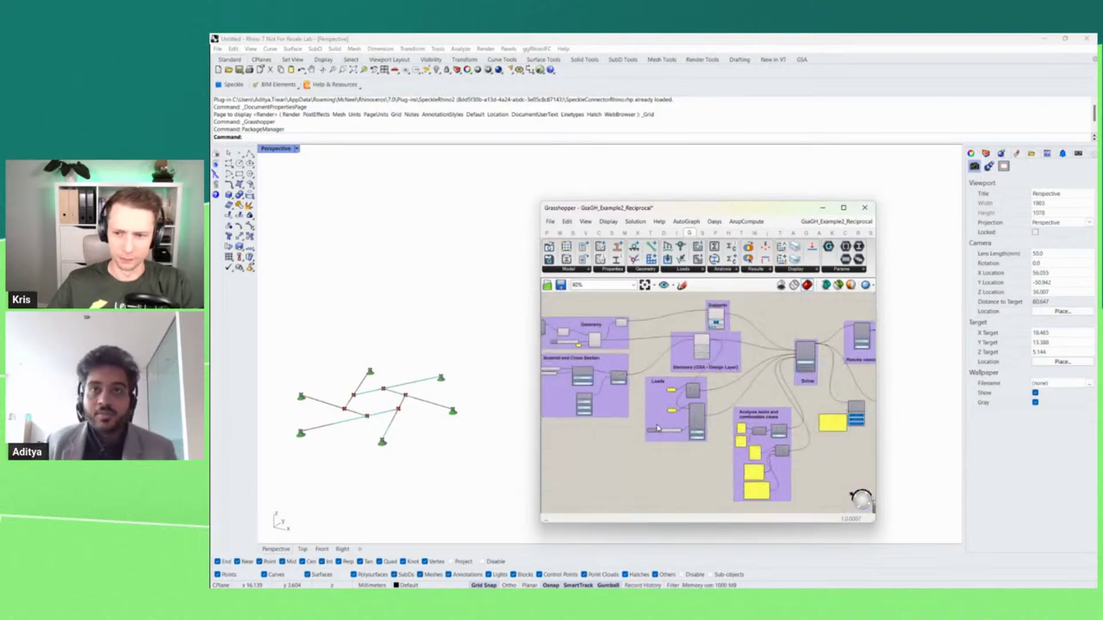
{"action": "scroll", "coordinate": [823, 410], "scroll_direction": "up", "scroll_amount": 9}
{"action": "left_click", "coordinate": [776, 420]}
{"action": "middle_click", "coordinate": [777, 420]}
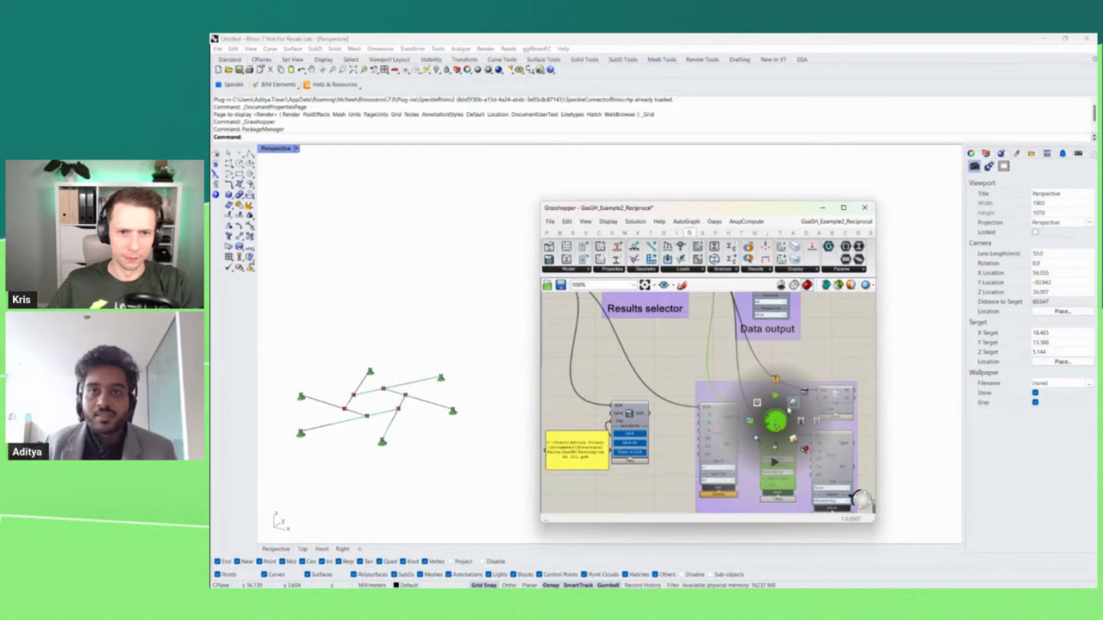
{"action": "left_click", "coordinate": [794, 405]}
Select the Create 1D Member component in the Members (GSA - Design Layer) group.
{"action": "scroll", "coordinate": [797, 410], "scroll_direction": "down", "scroll_amount": 5}
{"action": "scroll", "coordinate": [603, 405], "scroll_direction": "up", "scroll_amount": 7}
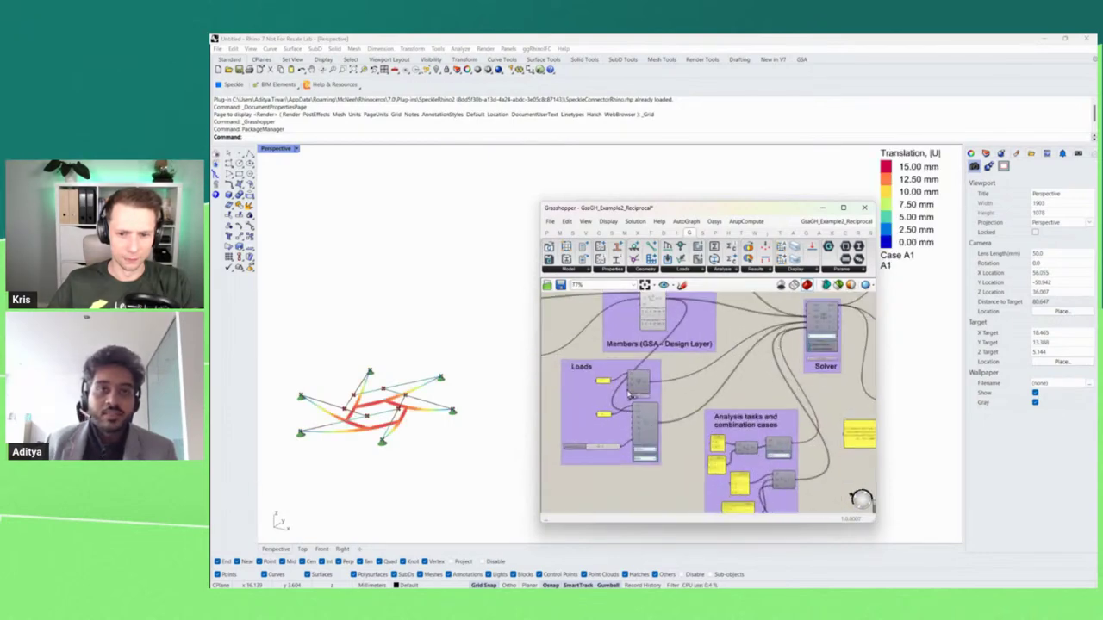
{"action": "scroll", "coordinate": [736, 417], "scroll_direction": "down", "scroll_amount": 4}
{"action": "scroll", "coordinate": [706, 321], "scroll_direction": "up", "scroll_amount": 2}
{"action": "left_click", "coordinate": [705, 321]}
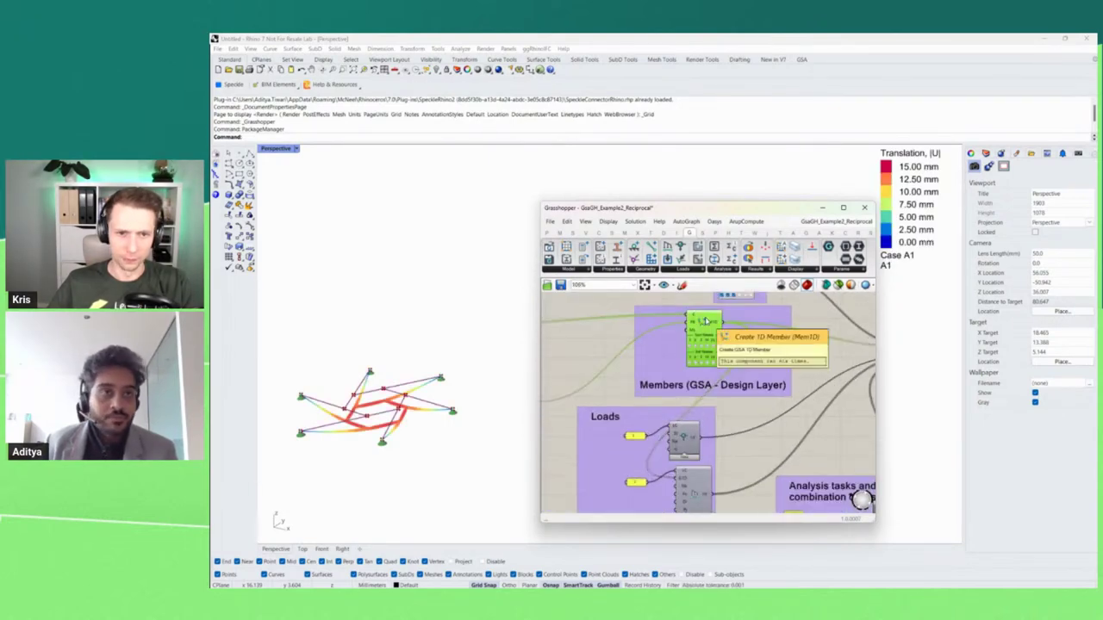
Adjust the Start slider in the Geometry group so the frame members extend farther outward.
{"action": "scroll", "coordinate": [863, 496], "scroll_direction": "down", "scroll_amount": 4}
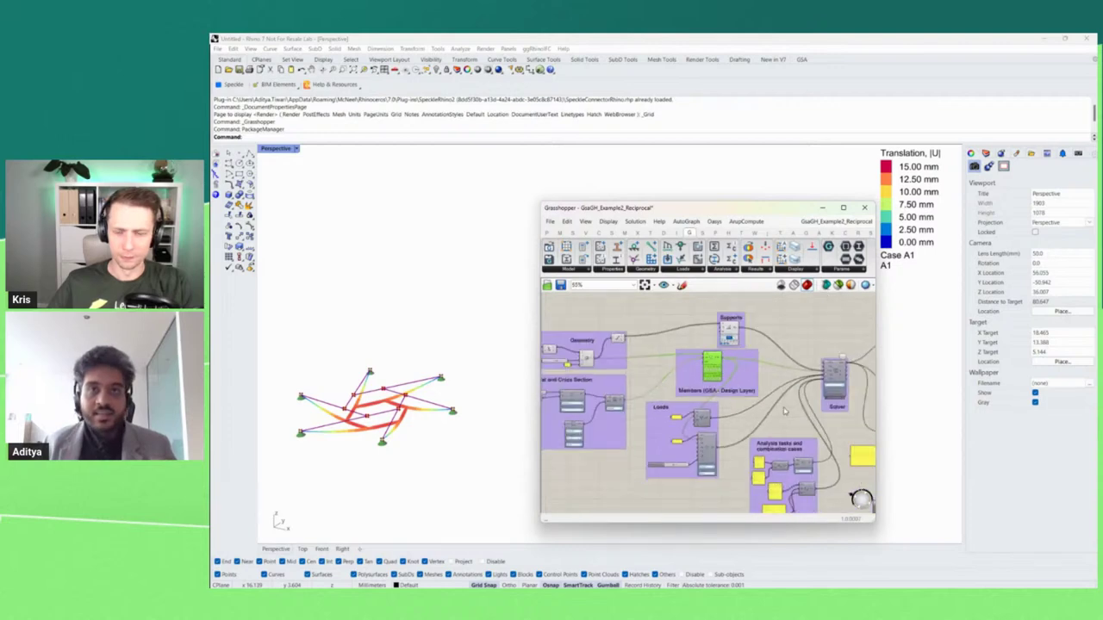
{"action": "scroll", "coordinate": [860, 499], "scroll_direction": "up", "scroll_amount": 5}
{"action": "mouse_move", "coordinate": [677, 375]}
{"action": "left_mouse_down"}
{"action": "mouse_move", "coordinate": [663, 375]}
{"action": "mouse_move", "coordinate": [683, 380]}
{"action": "left_mouse_up"}
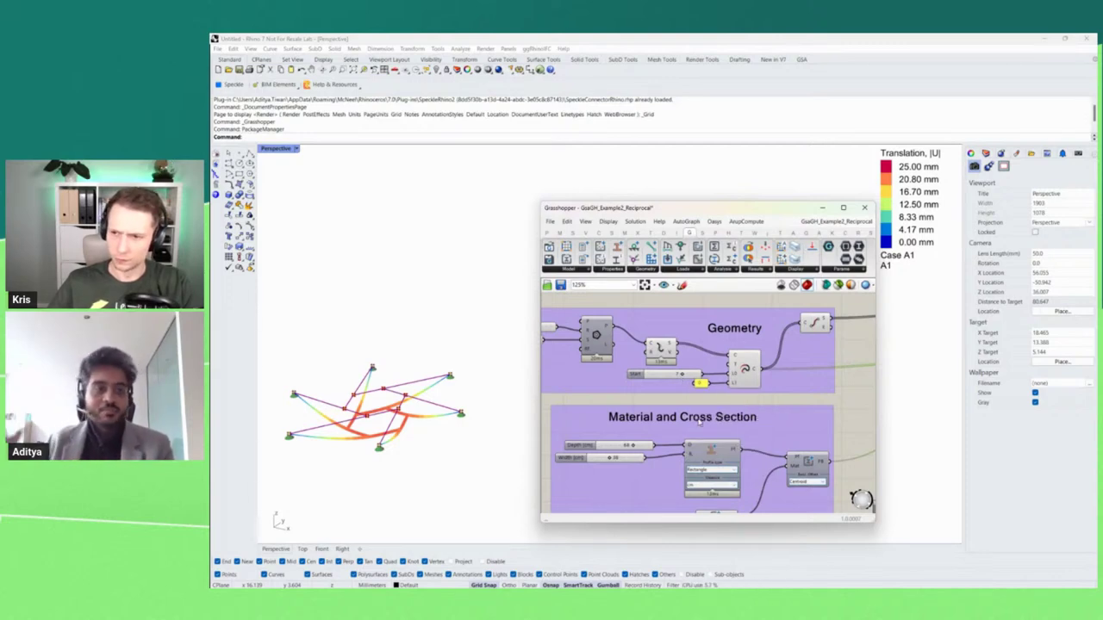
Examine the inputs and output of the Create Beam Load component in the Loads group.
{"action": "scroll", "coordinate": [579, 345], "scroll_direction": "down", "scroll_amount": 5}
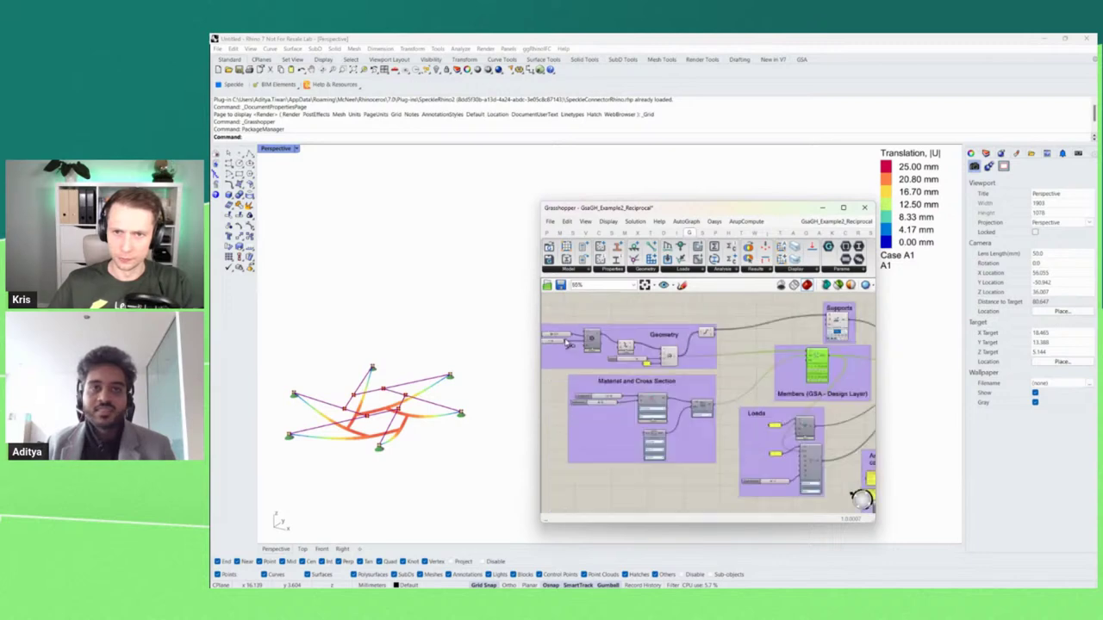
{"action": "scroll", "coordinate": [711, 402], "scroll_direction": "up", "scroll_amount": 5}
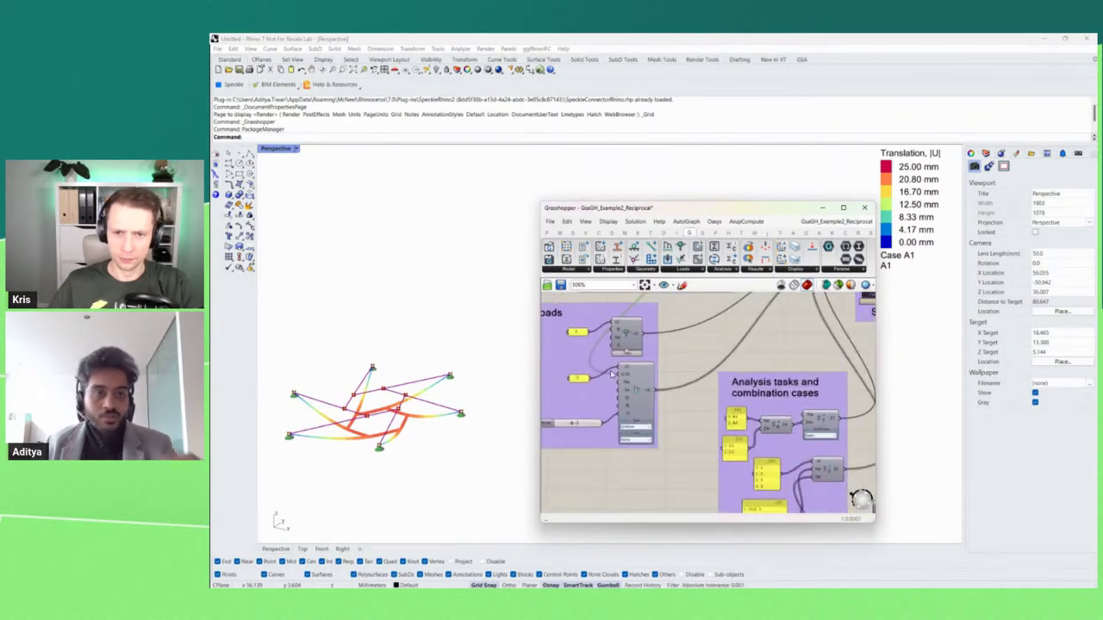
{"action": "scroll", "coordinate": [693, 414], "scroll_direction": "down", "scroll_amount": 1}
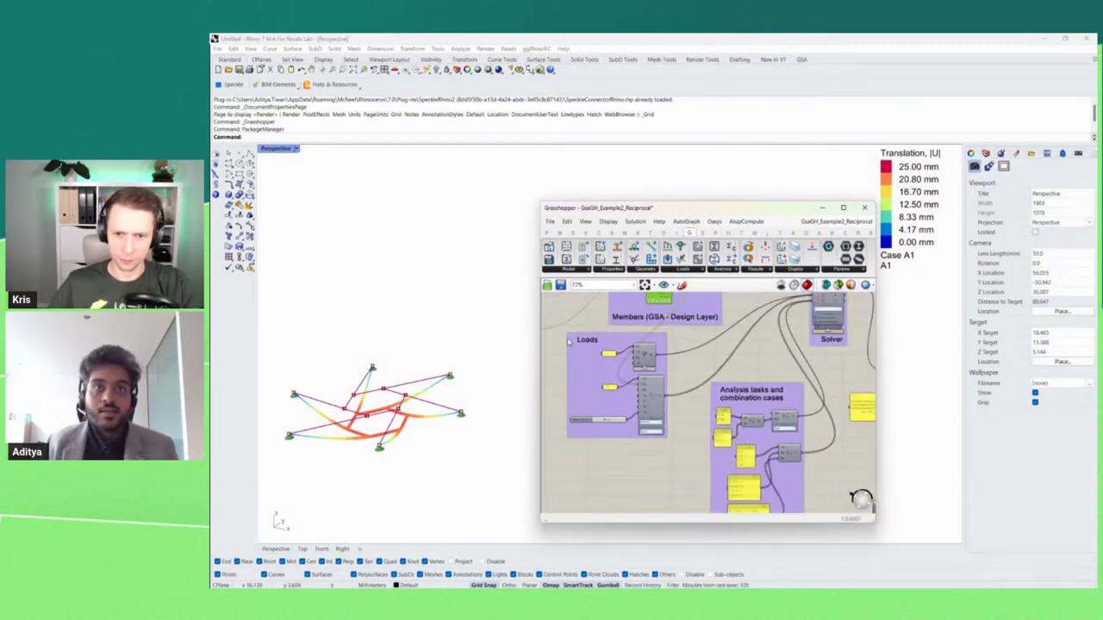
{"action": "scroll", "coordinate": [691, 453], "scroll_direction": "up", "scroll_amount": 2}
{"action": "scroll", "coordinate": [680, 458], "scroll_direction": "up", "scroll_amount": 1}
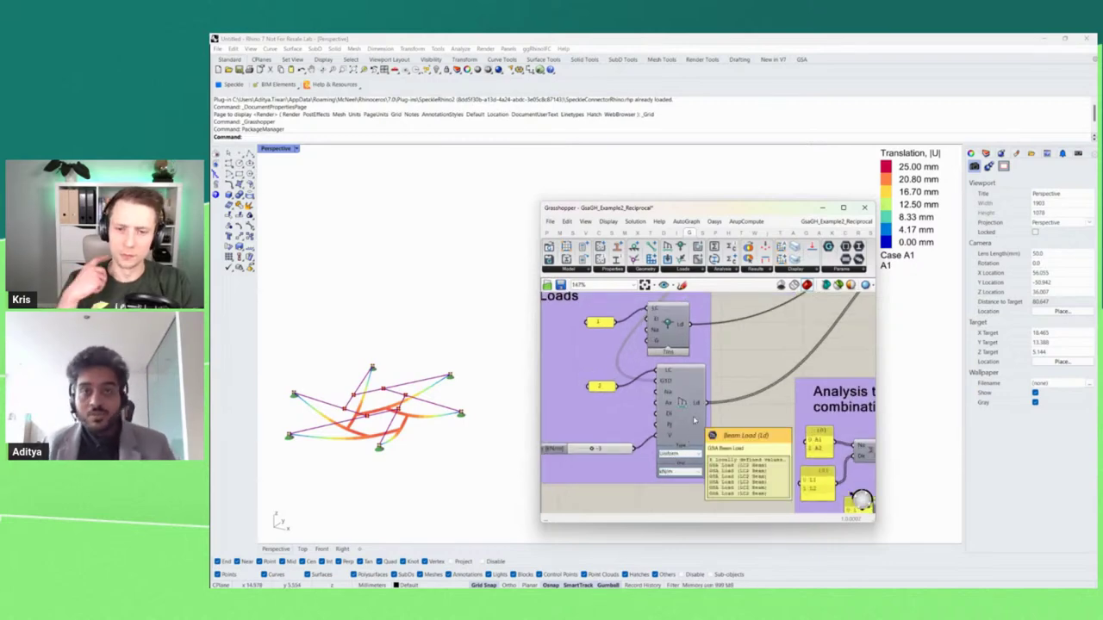
{"action": "scroll", "coordinate": [677, 418], "scroll_direction": "down", "scroll_amount": 3}
{"action": "scroll", "coordinate": [676, 415], "scroll_direction": "up", "scroll_amount": 3}
{"action": "left_click", "coordinate": [710, 383]}
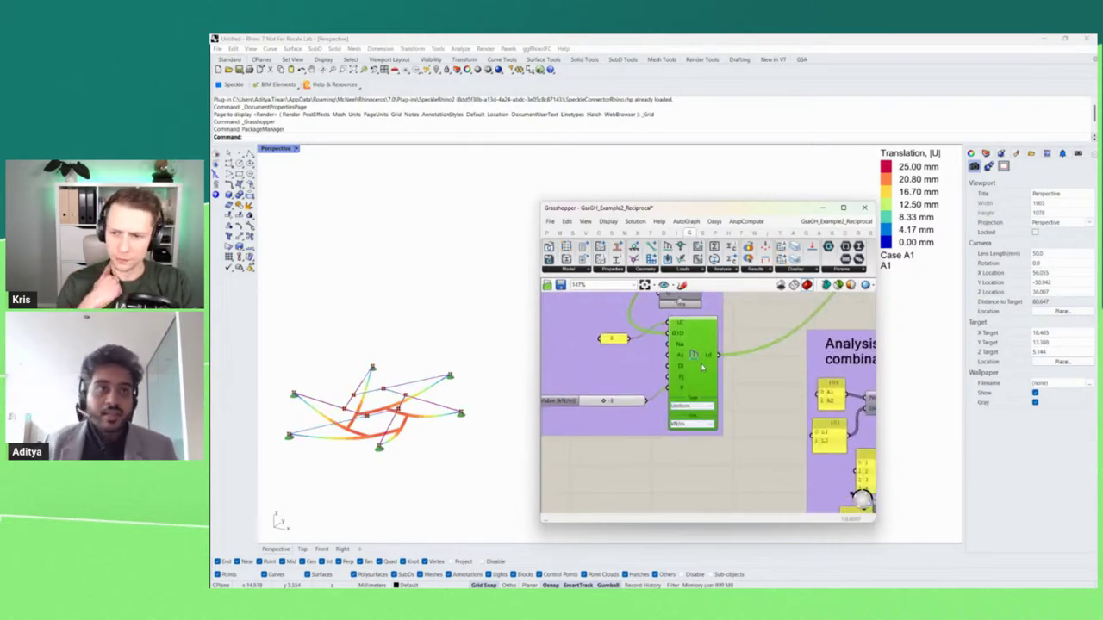
{"action": "left_click", "coordinate": [730, 419]}
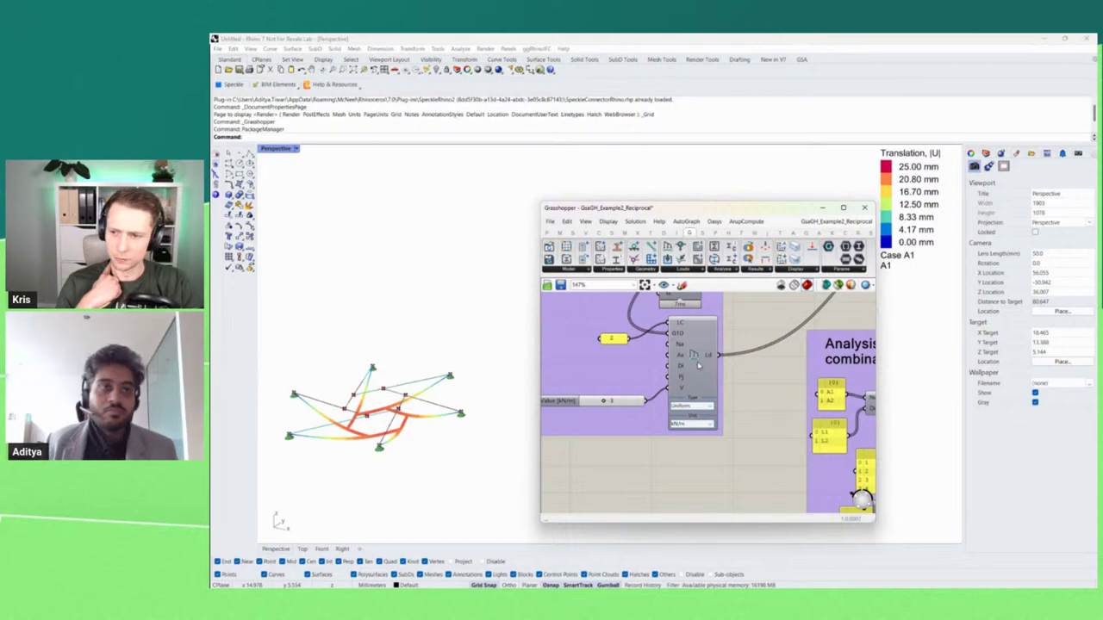
Review the available load types and force-per-length units of the Create Beam Load component without changing them.
{"action": "scroll", "coordinate": [714, 408], "scroll_direction": "up", "scroll_amount": 1}
{"action": "left_click", "coordinate": [711, 404]}
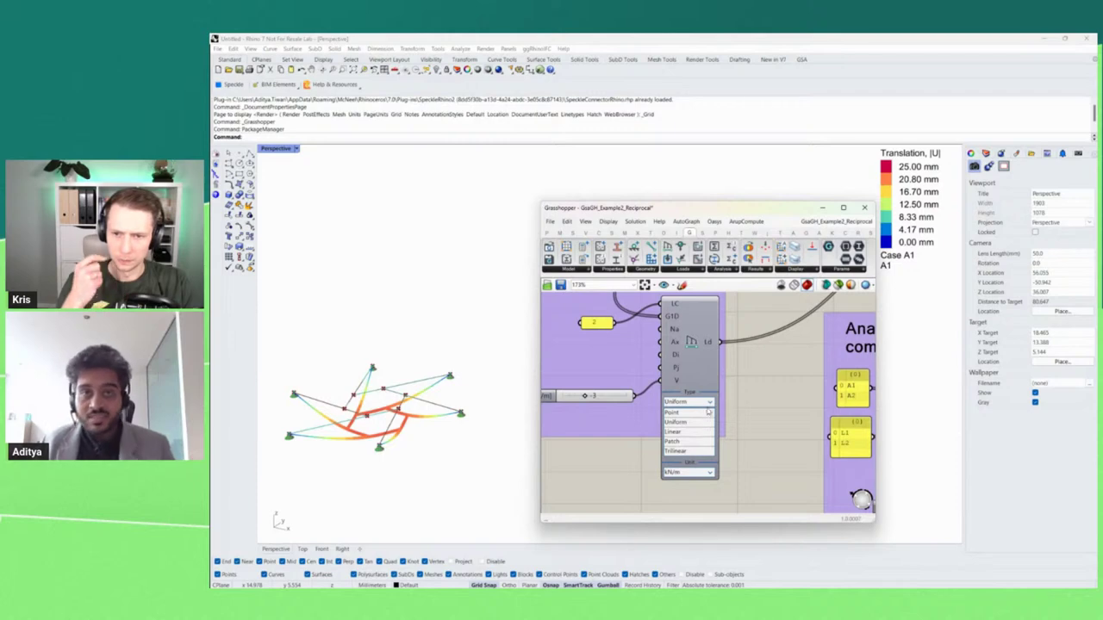
{"action": "left_click", "coordinate": [708, 405]}
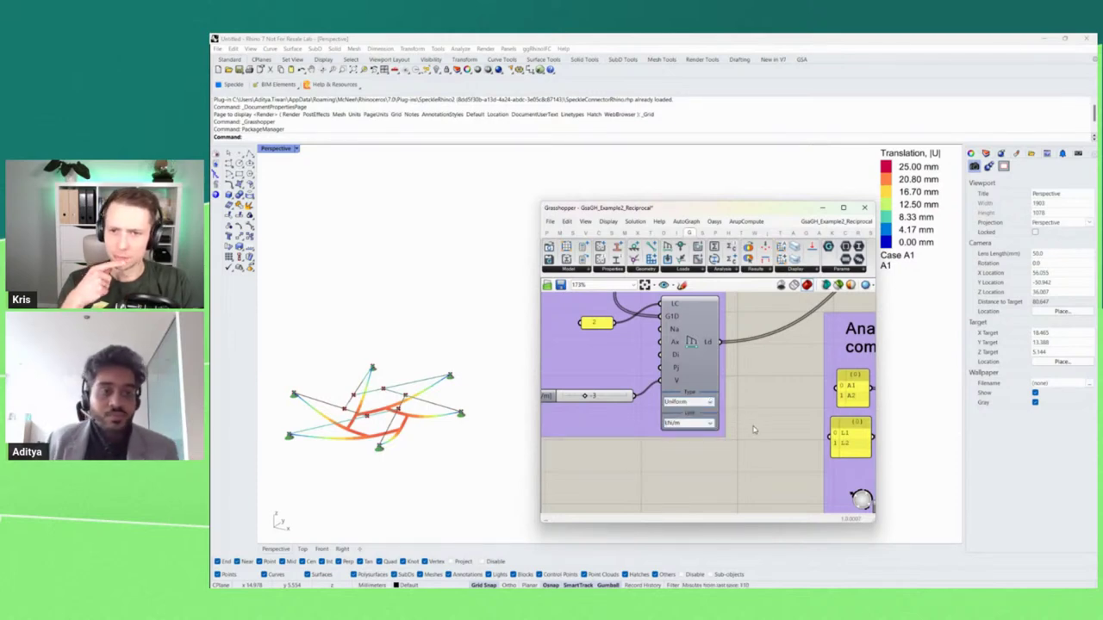
{"action": "left_click", "coordinate": [709, 426]}
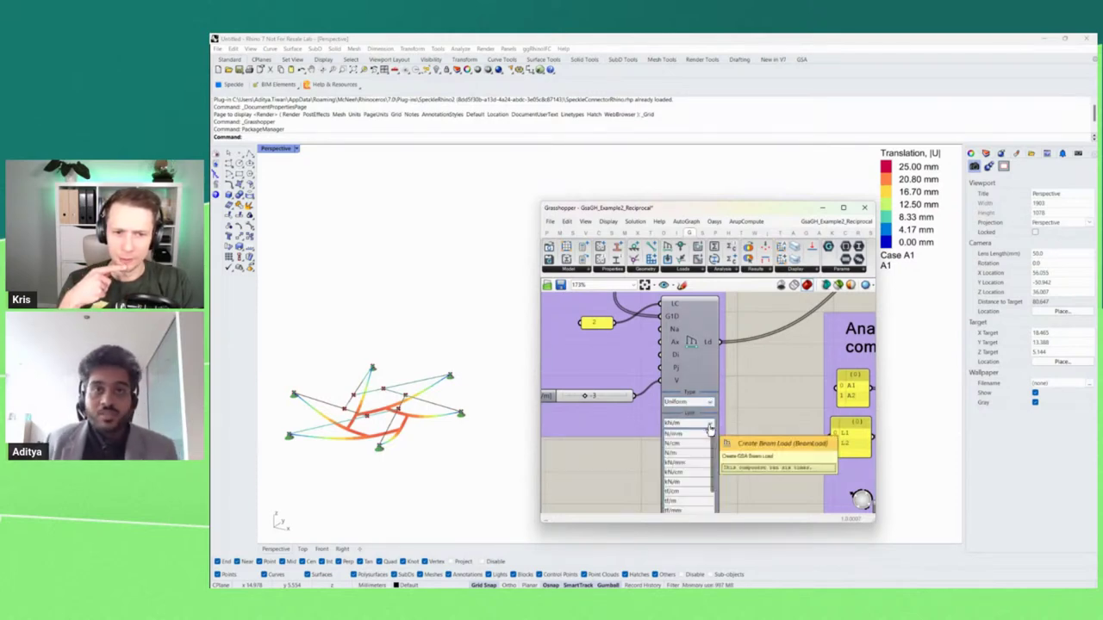
{"action": "left_click_drag", "start_coordinate": [714, 413], "coordinate": [712, 447]}
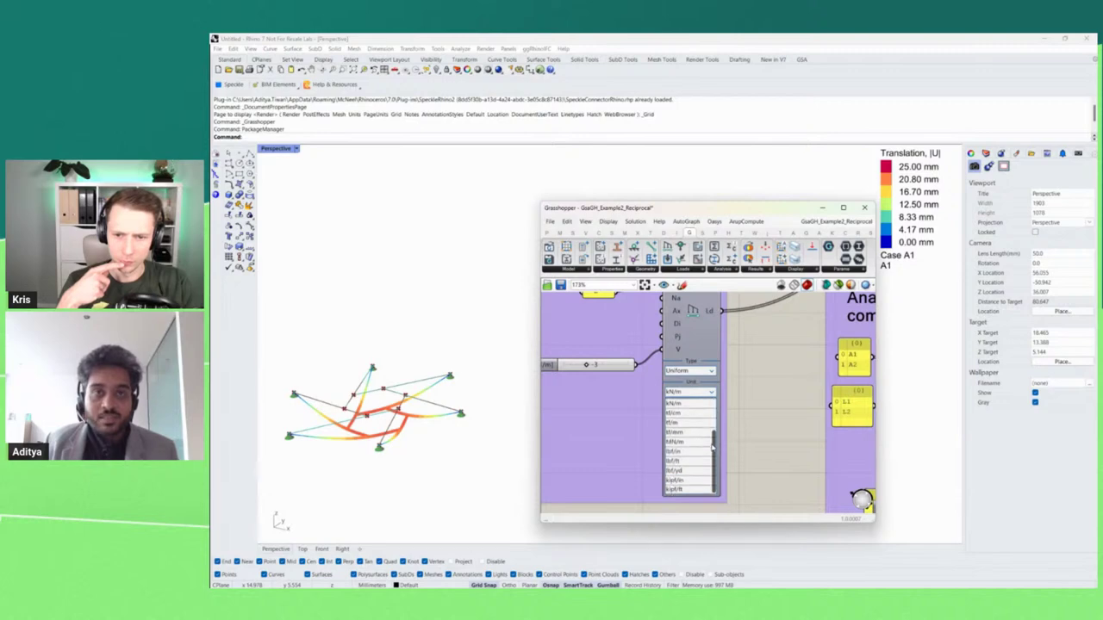
{"action": "scroll", "coordinate": [713, 440], "scroll_direction": "up", "scroll_amount": 3}
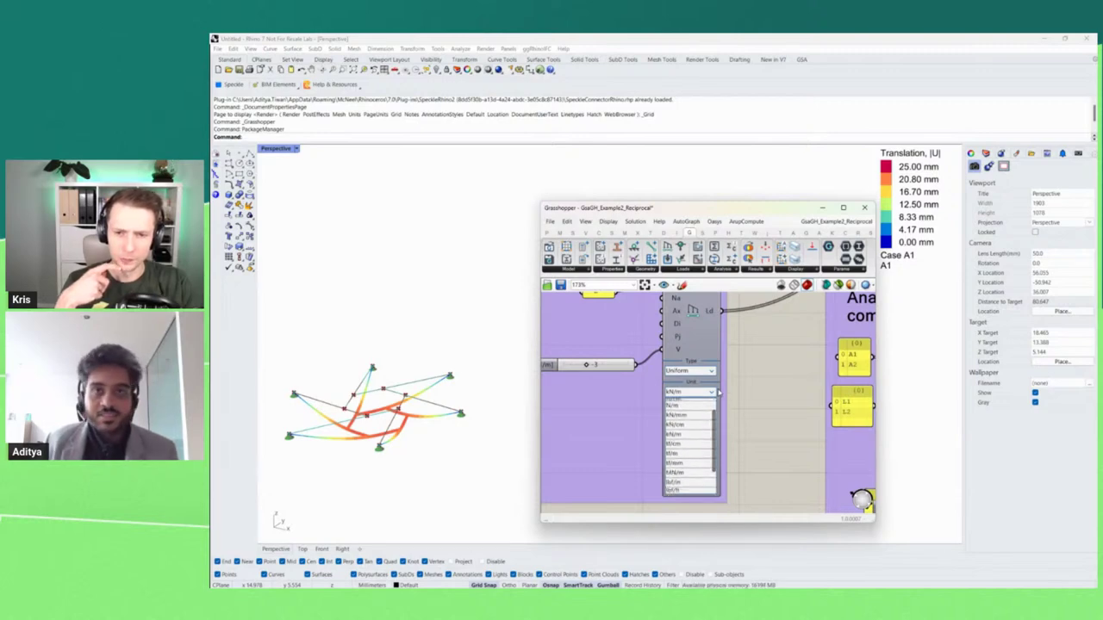
{"action": "left_click_drag", "start_coordinate": [715, 444], "coordinate": [715, 420]}
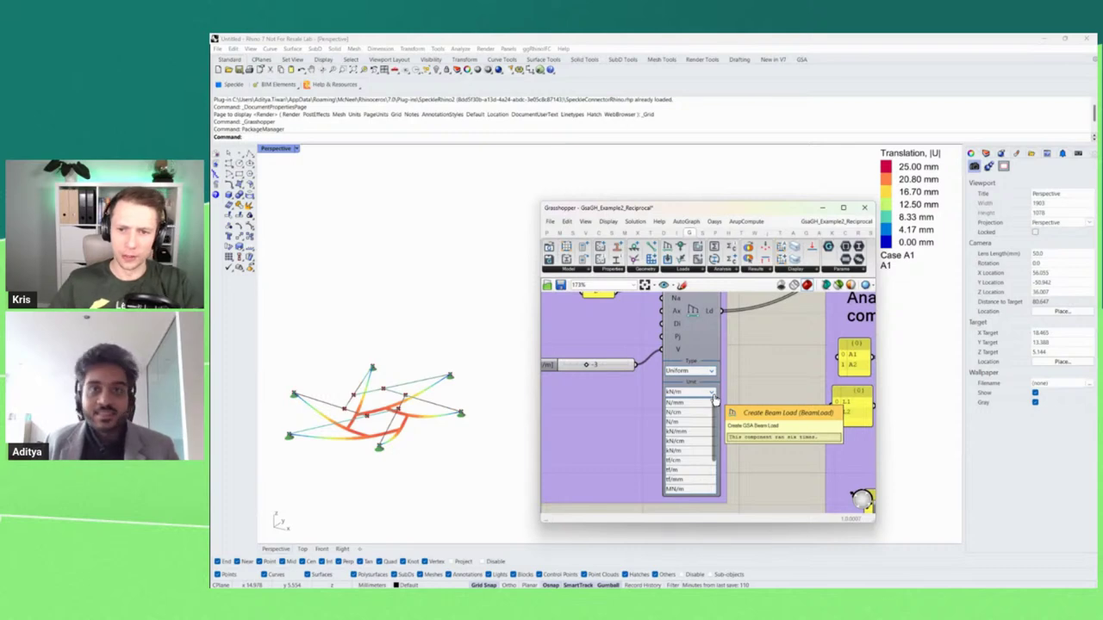
{"action": "scroll", "coordinate": [772, 400], "scroll_direction": "down", "scroll_amount": 3}
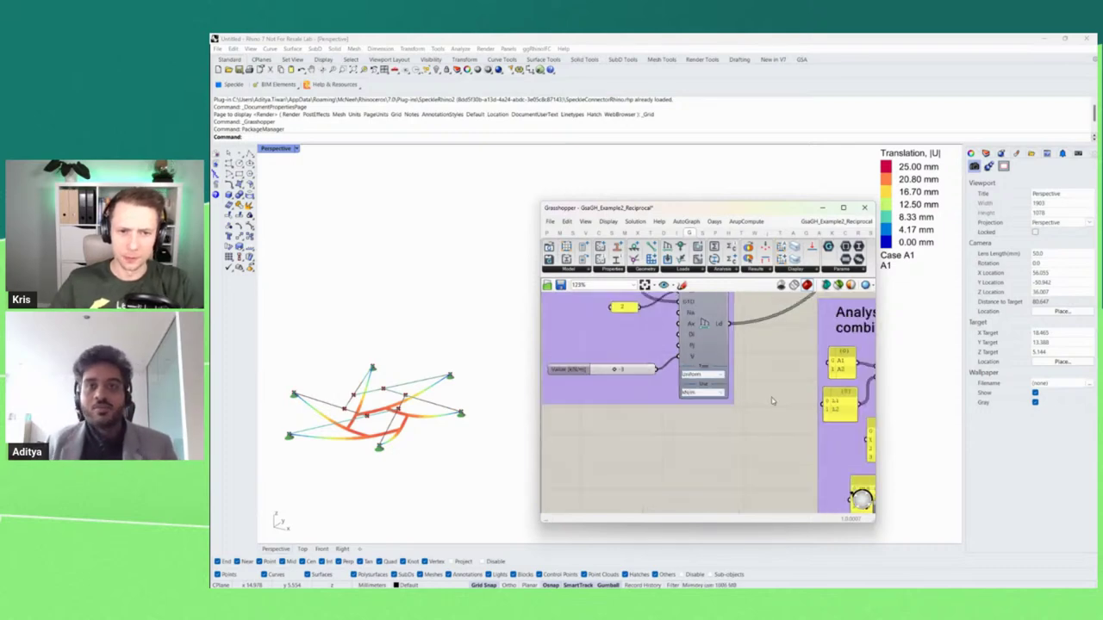
Examine the profile and material components in the Material and Cross Section group.
{"action": "scroll", "coordinate": [772, 401], "scroll_direction": "down", "scroll_amount": 3}
{"action": "scroll", "coordinate": [641, 370], "scroll_direction": "up", "scroll_amount": 5}
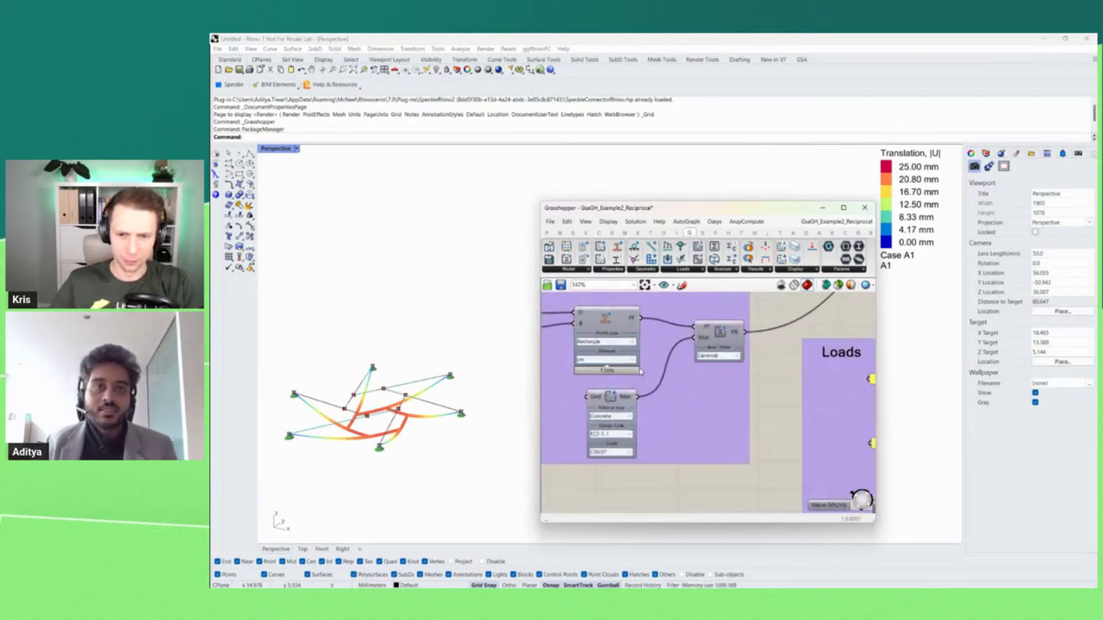
{"action": "scroll", "coordinate": [640, 372], "scroll_direction": "up", "scroll_amount": 1}
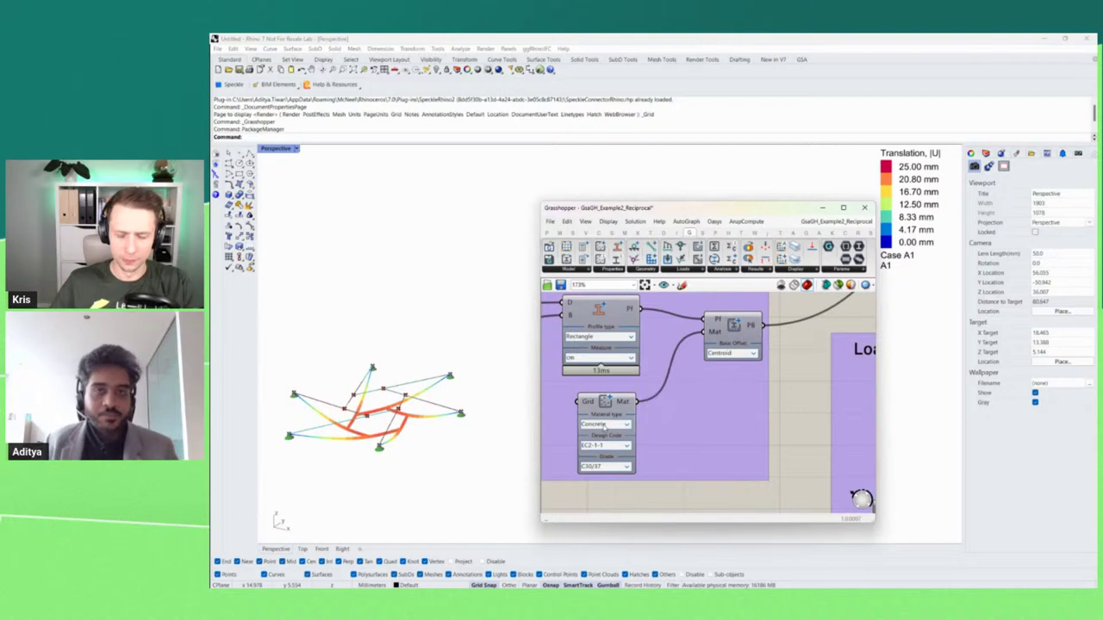
Browse the plugin's list of available load components without placing one.
{"action": "scroll", "coordinate": [758, 446], "scroll_direction": "down", "scroll_amount": 4}
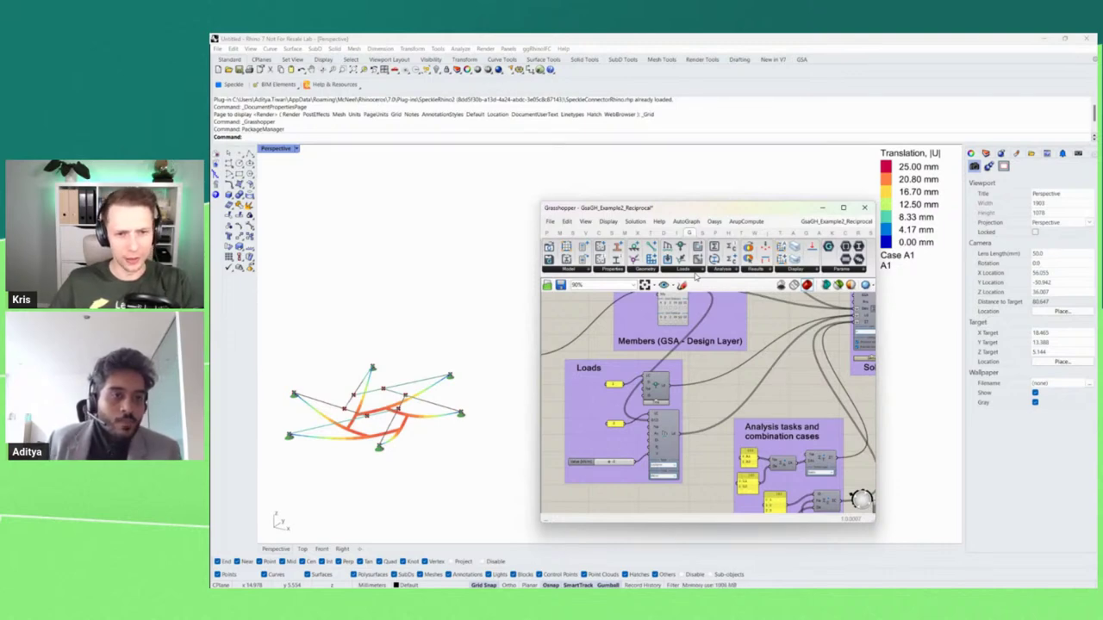
{"action": "left_click", "coordinate": [693, 270]}
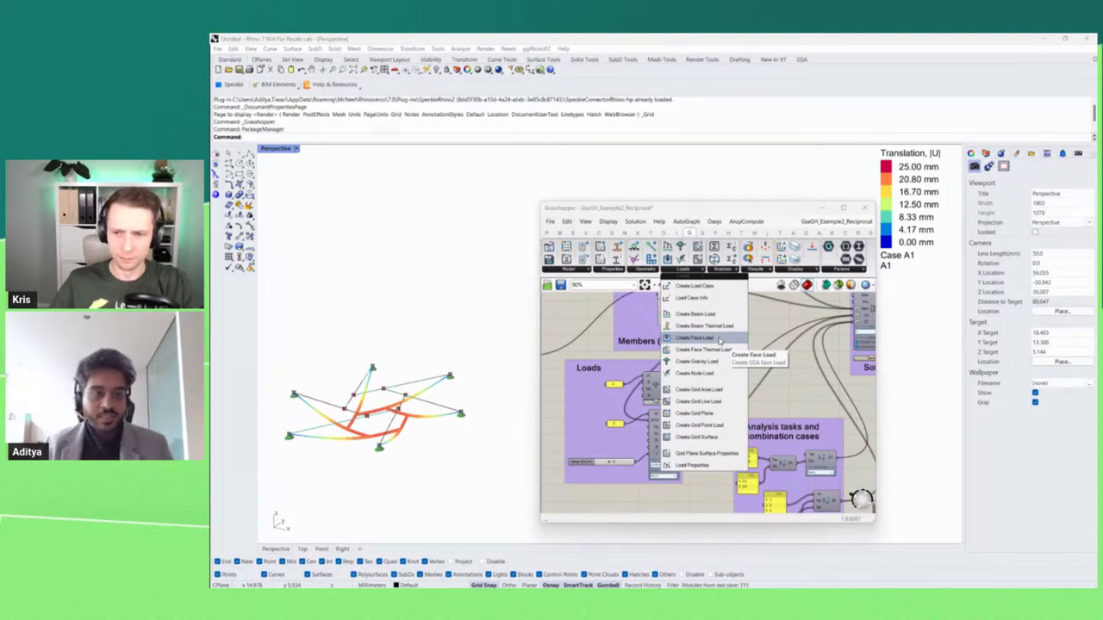
{"action": "left_click", "coordinate": [772, 313]}
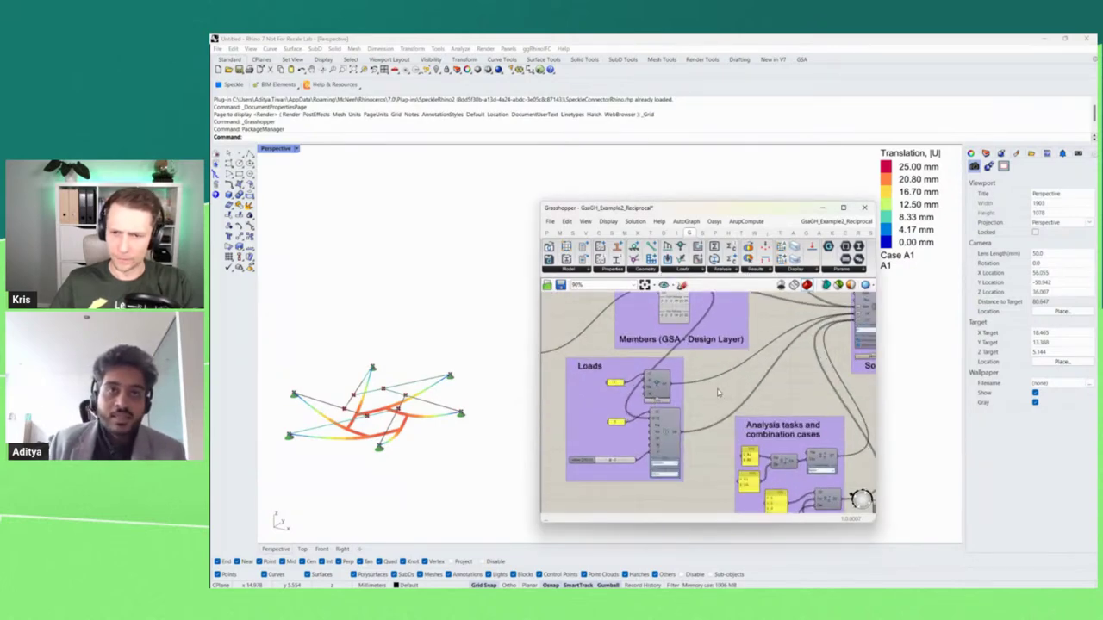
Examine the analysis task names and load case definitions in the Analysis tasks and combination cases group.
{"action": "left_click_drag", "start_coordinate": [715, 474], "coordinate": [667, 396]}
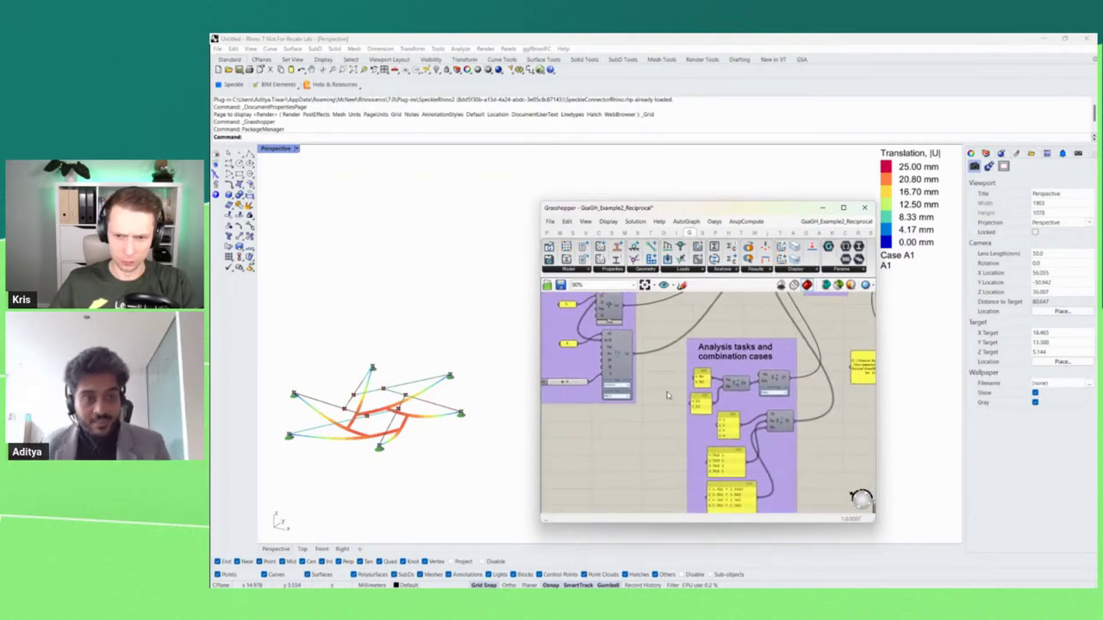
{"action": "scroll", "coordinate": [826, 474], "scroll_direction": "up", "scroll_amount": 1}
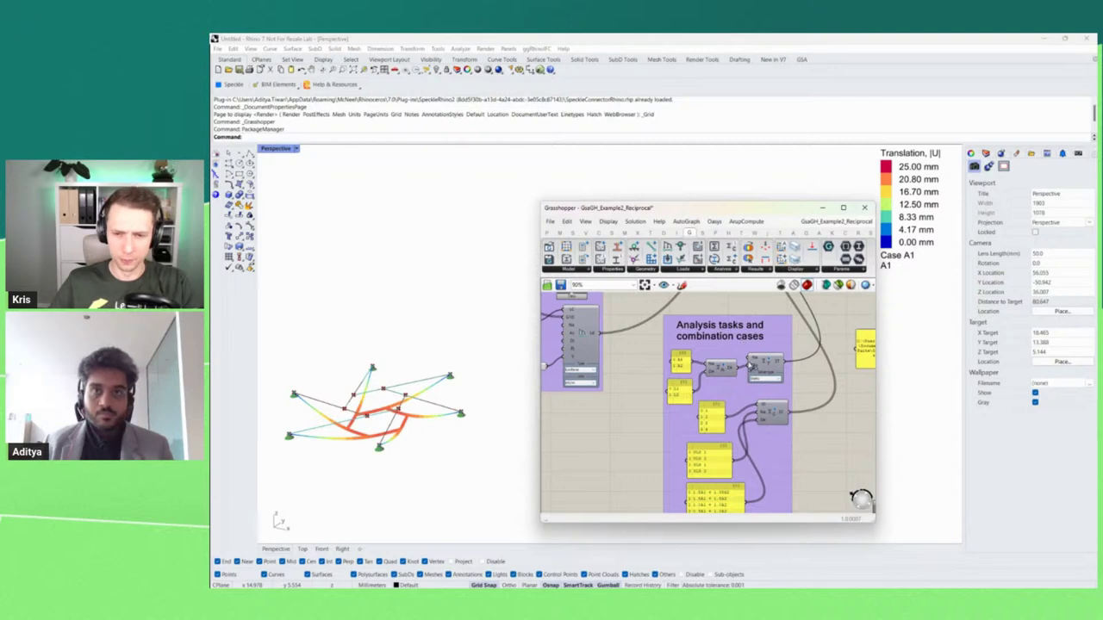
{"action": "scroll", "coordinate": [761, 457], "scroll_direction": "up", "scroll_amount": 3}
{"action": "scroll", "coordinate": [764, 387], "scroll_direction": "down", "scroll_amount": 3}
{"action": "scroll", "coordinate": [765, 397], "scroll_direction": "up", "scroll_amount": 4}
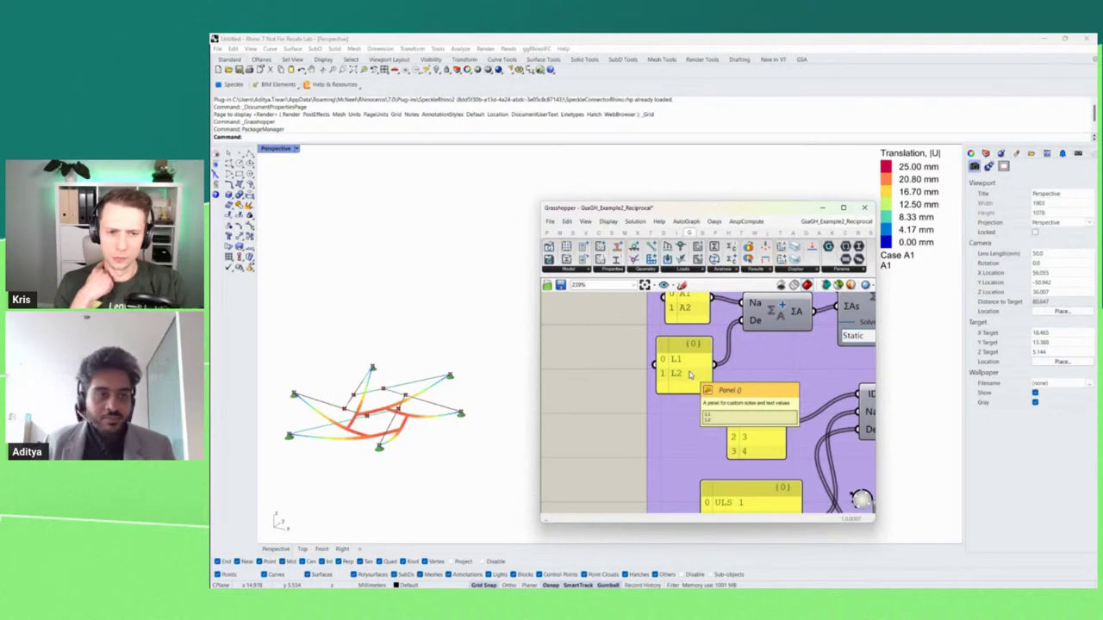
Examine the panels listing the ULS and SLS combination case names and their factored definitions.
{"action": "scroll", "coordinate": [690, 375], "scroll_direction": "down", "scroll_amount": 3}
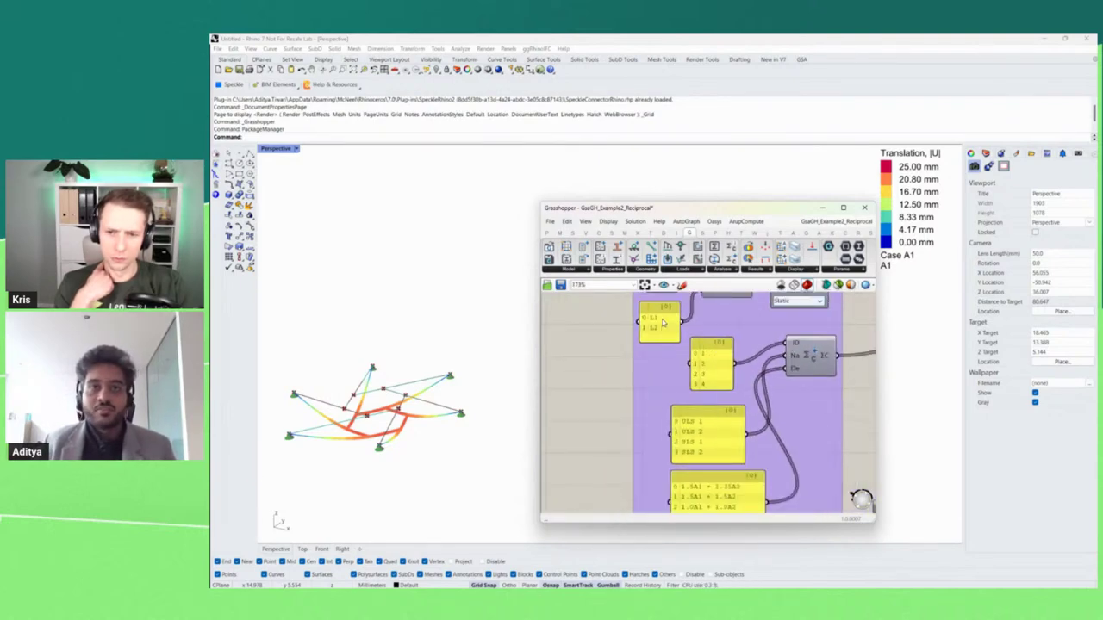
{"action": "scroll", "coordinate": [679, 374], "scroll_direction": "down", "scroll_amount": 3}
{"action": "scroll", "coordinate": [735, 453], "scroll_direction": "up", "scroll_amount": 3}
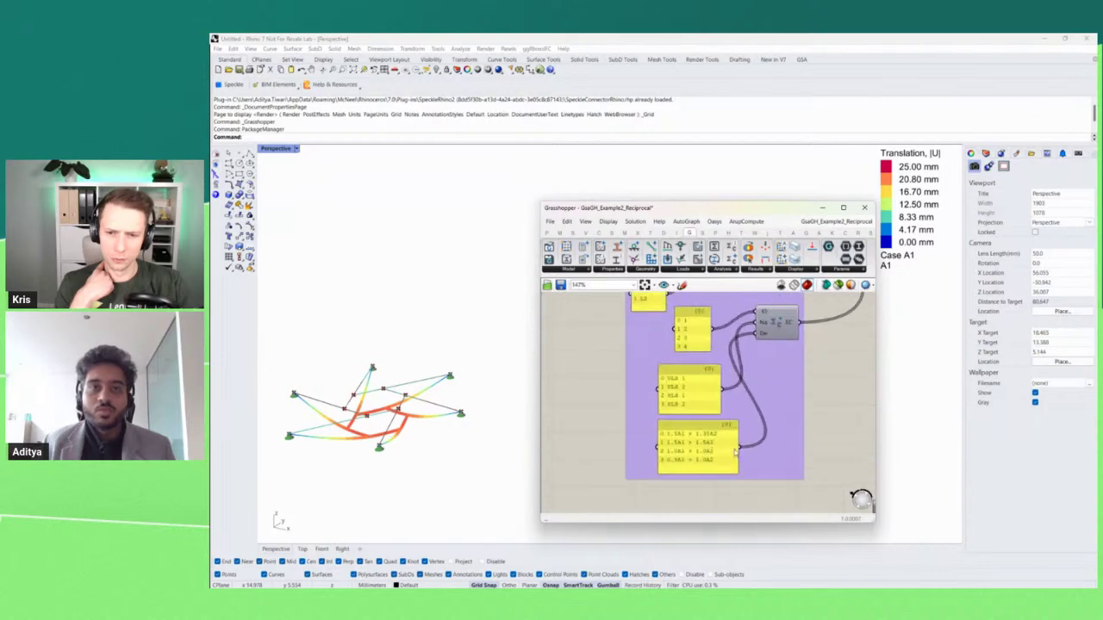
{"action": "scroll", "coordinate": [696, 441], "scroll_direction": "up", "scroll_amount": 1}
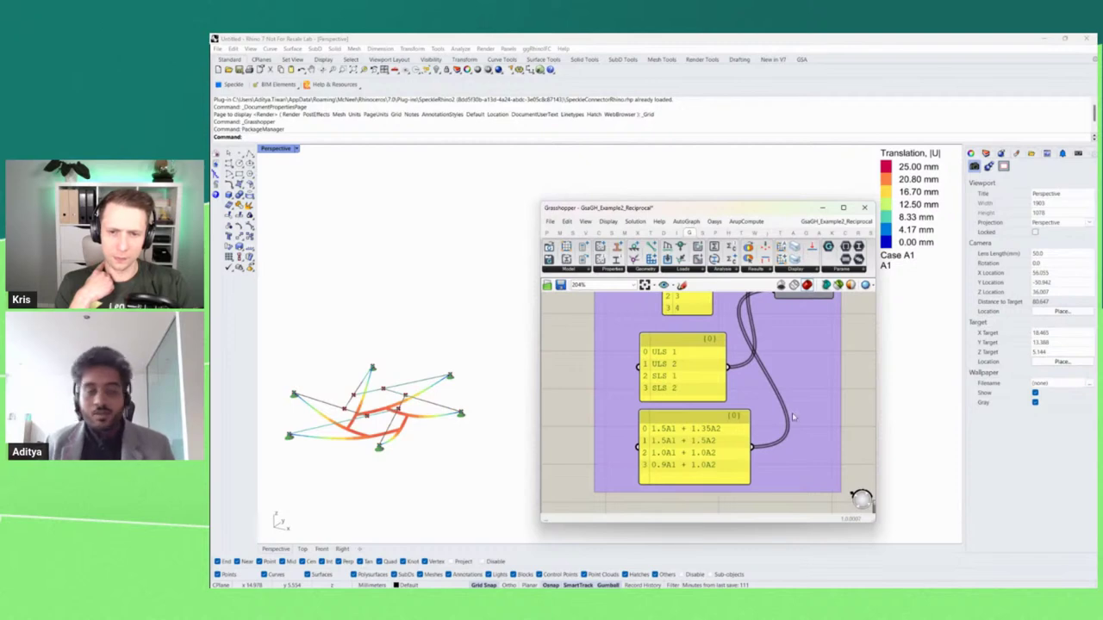
{"action": "scroll", "coordinate": [759, 441], "scroll_direction": "up", "scroll_amount": 1}
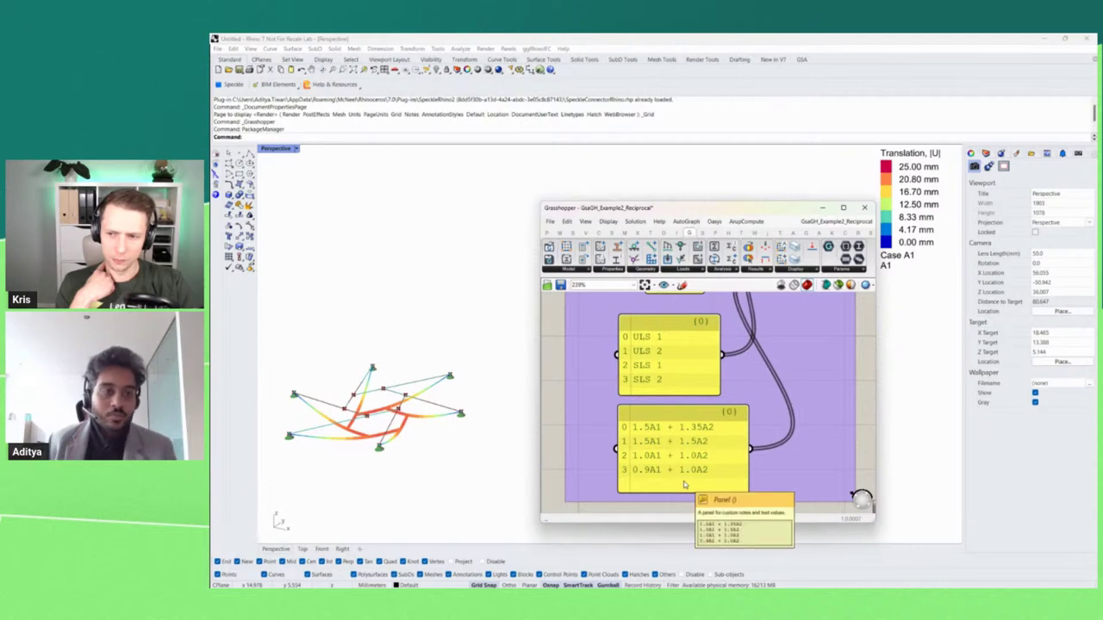
Examine how the ID, name and definition panels feed the combination case component.
{"action": "scroll", "coordinate": [696, 438], "scroll_direction": "down", "scroll_amount": 2}
{"action": "scroll", "coordinate": [695, 435], "scroll_direction": "down", "scroll_amount": 2}
{"action": "scroll", "coordinate": [745, 337], "scroll_direction": "up", "scroll_amount": 2}
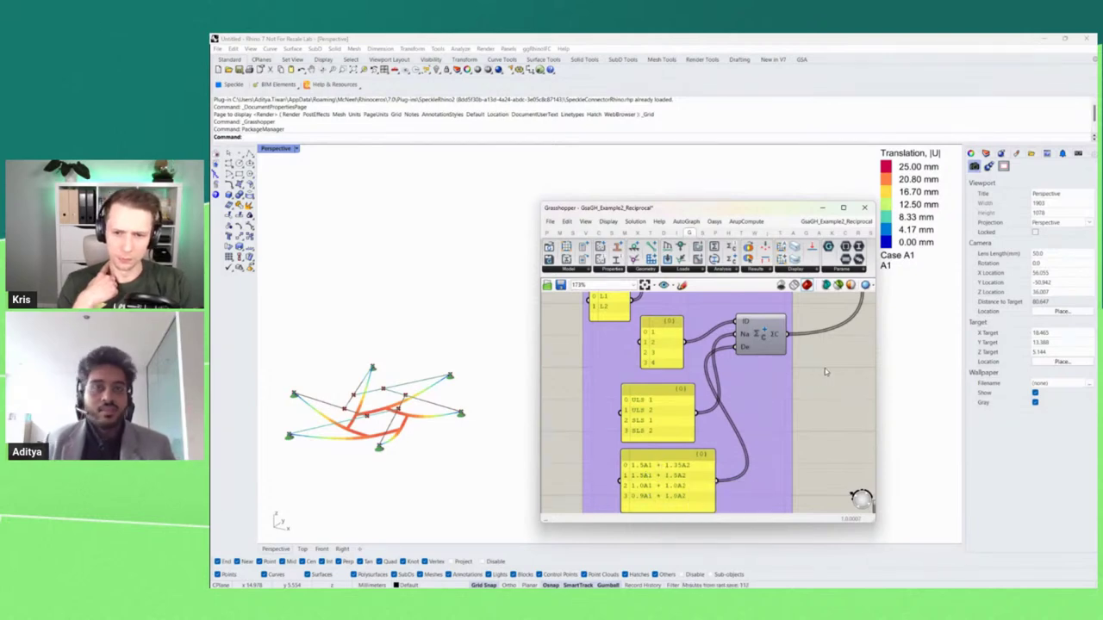
{"action": "left_click_drag", "start_coordinate": [826, 372], "coordinate": [808, 388]}
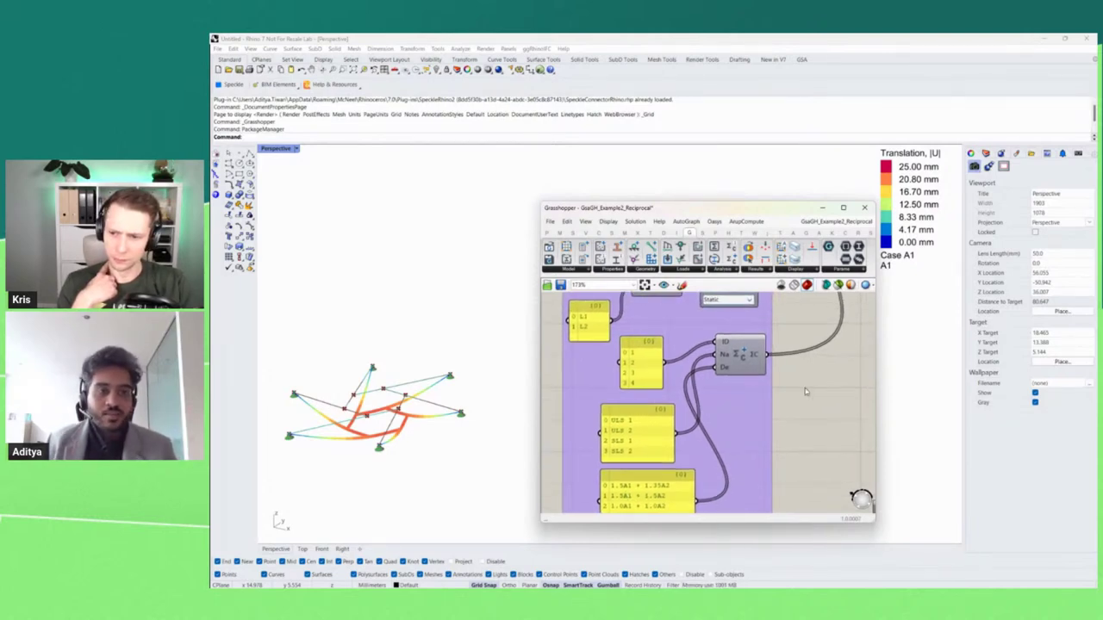
{"action": "scroll", "coordinate": [798, 399], "scroll_direction": "down", "scroll_amount": 1}
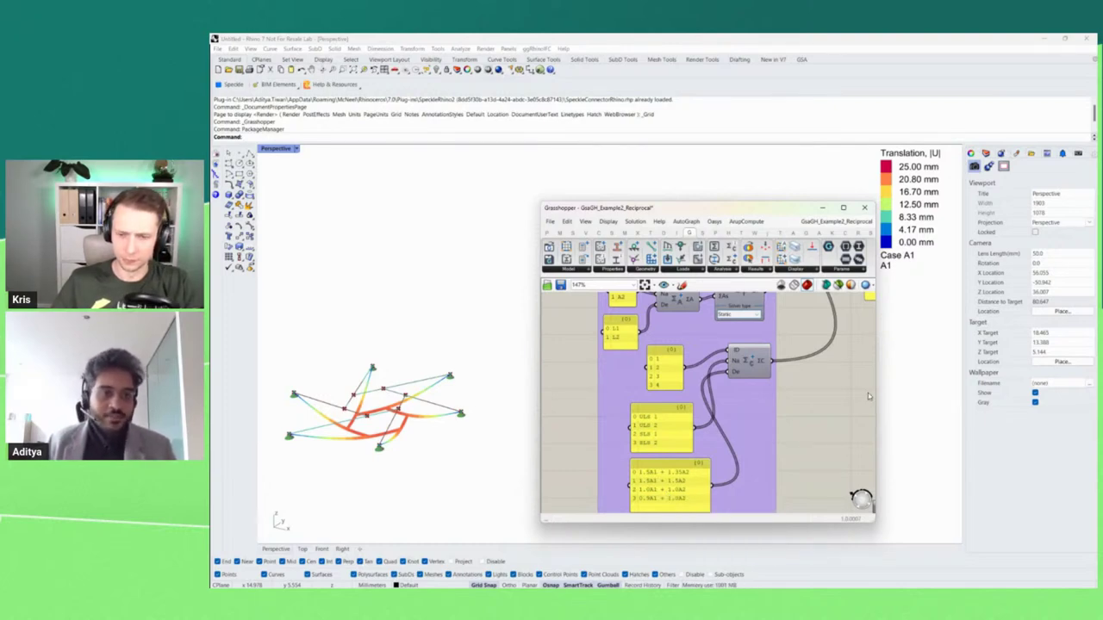
Inspect the Analyse Model component and its incoming connections in the Solver group.
{"action": "scroll", "coordinate": [779, 423], "scroll_direction": "down", "scroll_amount": 3}
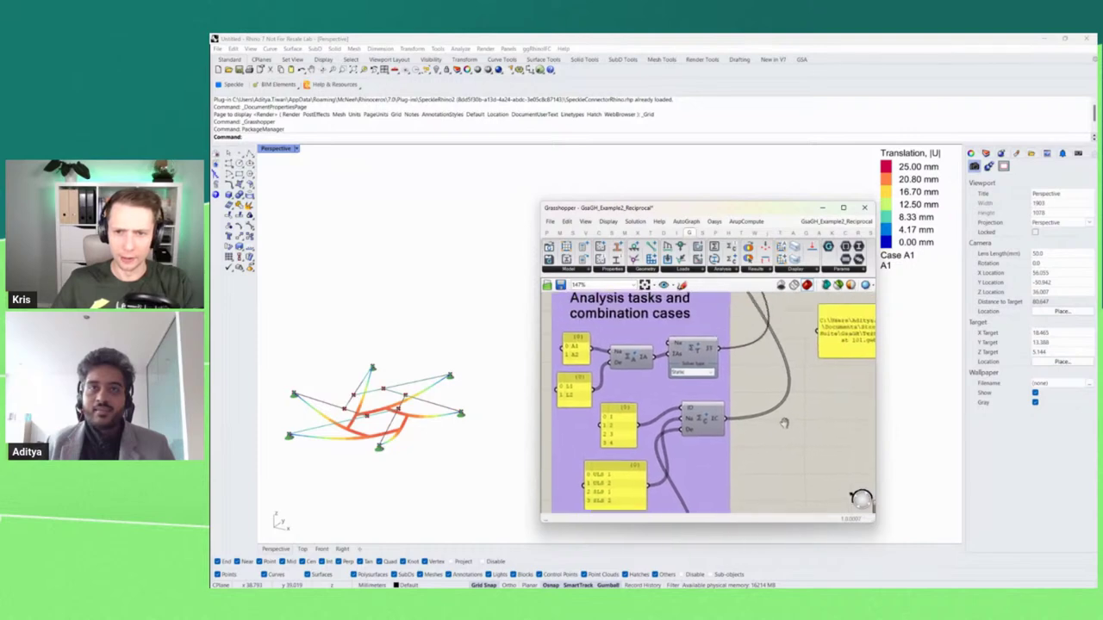
{"action": "scroll", "coordinate": [746, 439], "scroll_direction": "down", "scroll_amount": 2}
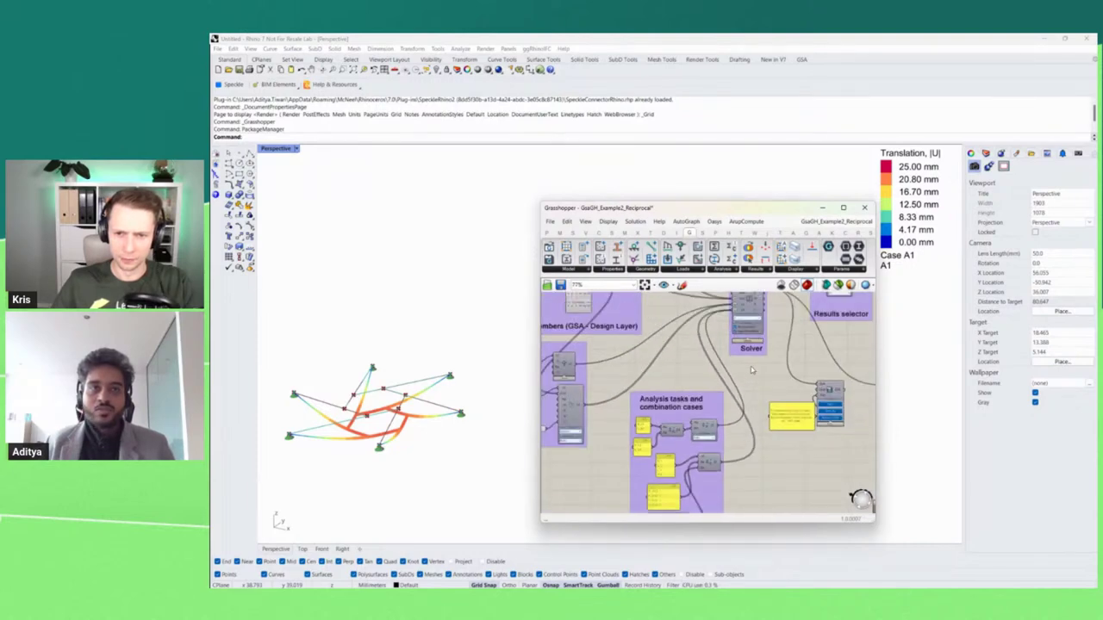
{"action": "scroll", "coordinate": [746, 376], "scroll_direction": "up", "scroll_amount": 4}
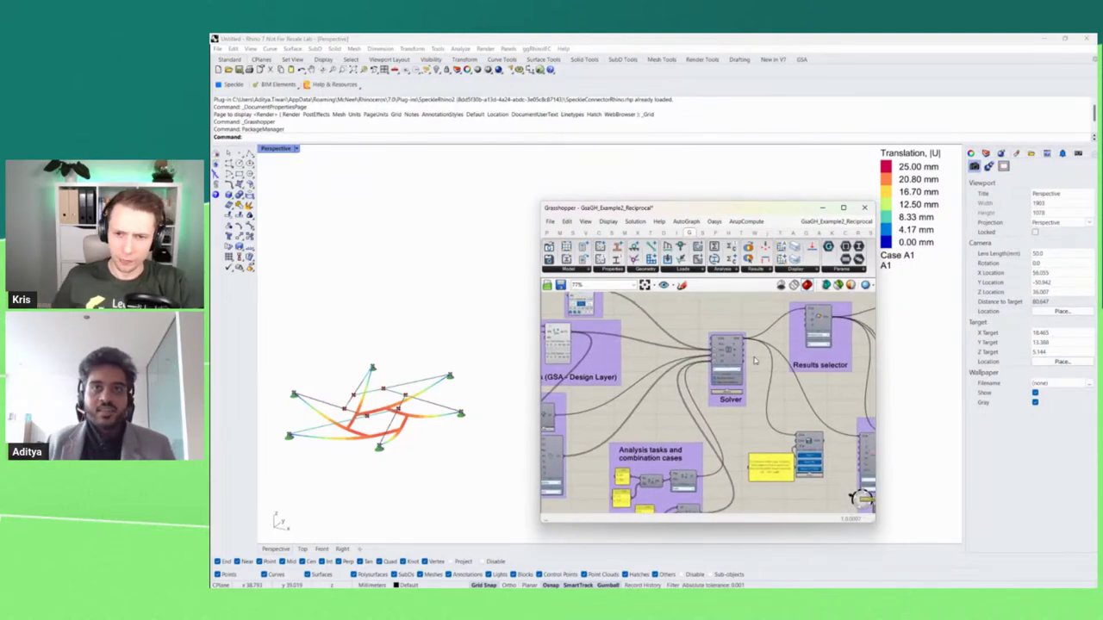
{"action": "scroll", "coordinate": [715, 359], "scroll_direction": "up", "scroll_amount": 2}
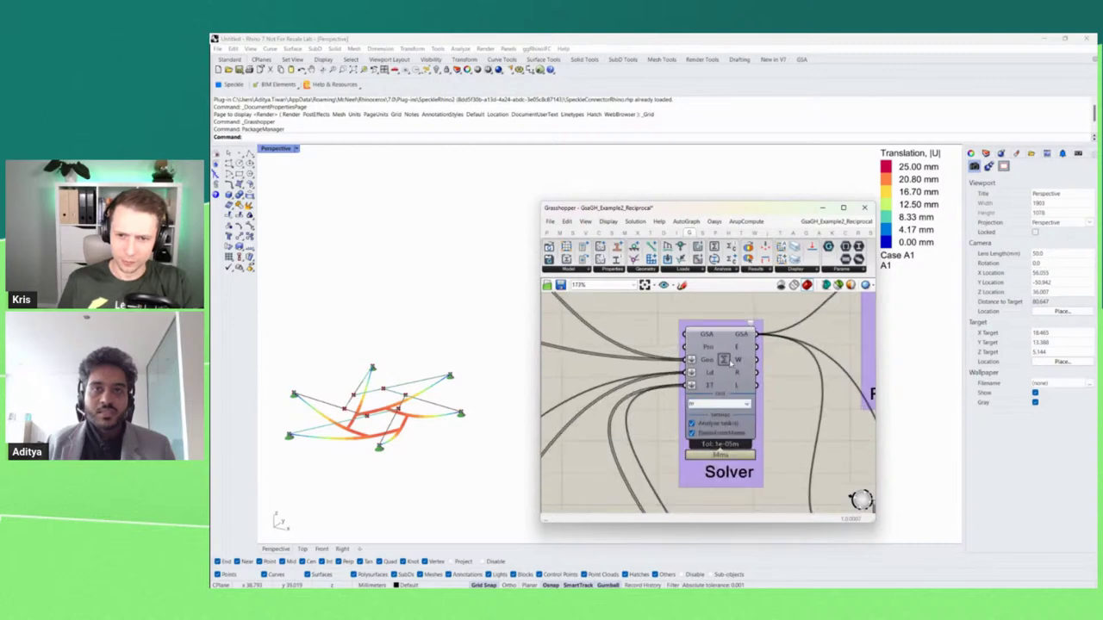
{"action": "left_click", "coordinate": [724, 361]}
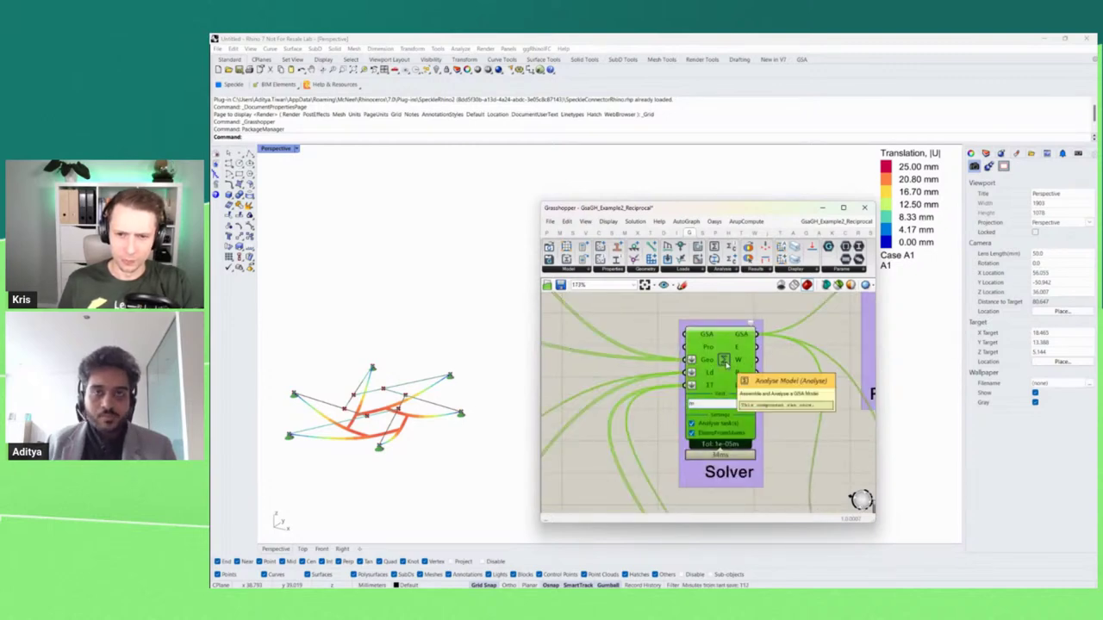
{"action": "left_click", "coordinate": [797, 385]}
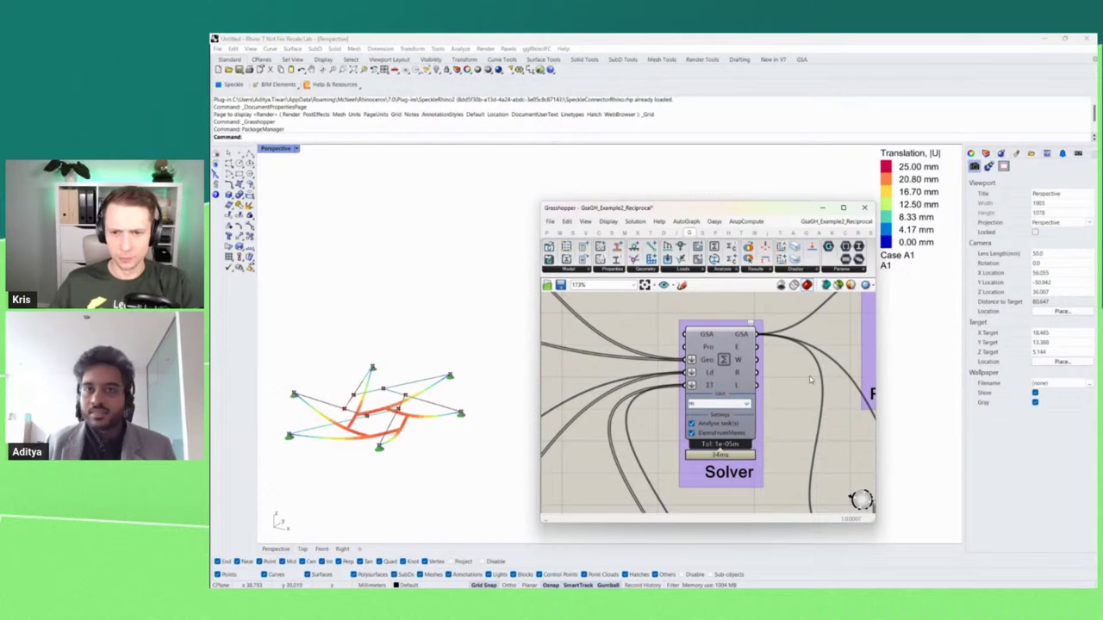
Examine the unit choice, analysis settings, inputs and outputs on the Analyse Model component.
{"action": "scroll", "coordinate": [748, 392], "scroll_direction": "up", "scroll_amount": 2}
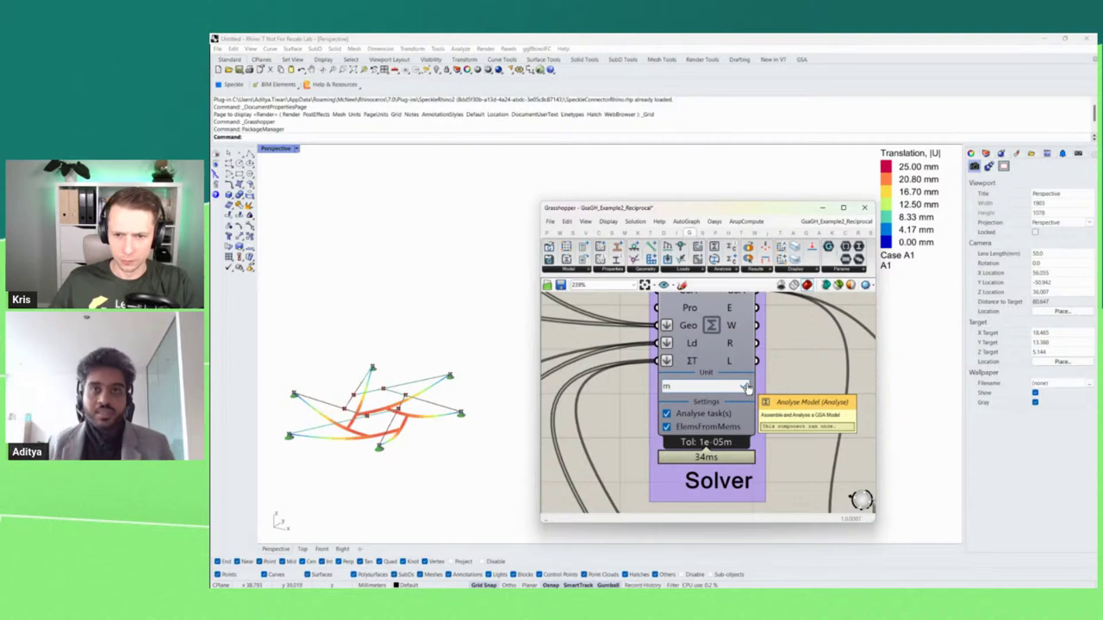
{"action": "left_click", "coordinate": [747, 388]}
{"action": "left_click", "coordinate": [746, 387]}
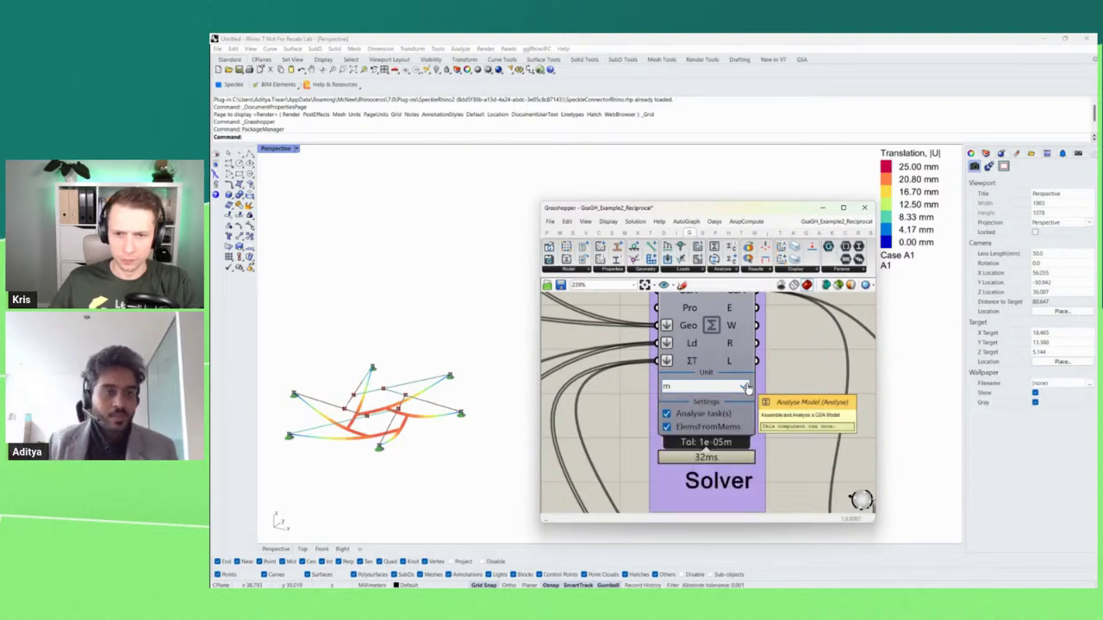
{"action": "scroll", "coordinate": [758, 389], "scroll_direction": "down", "scroll_amount": 2}
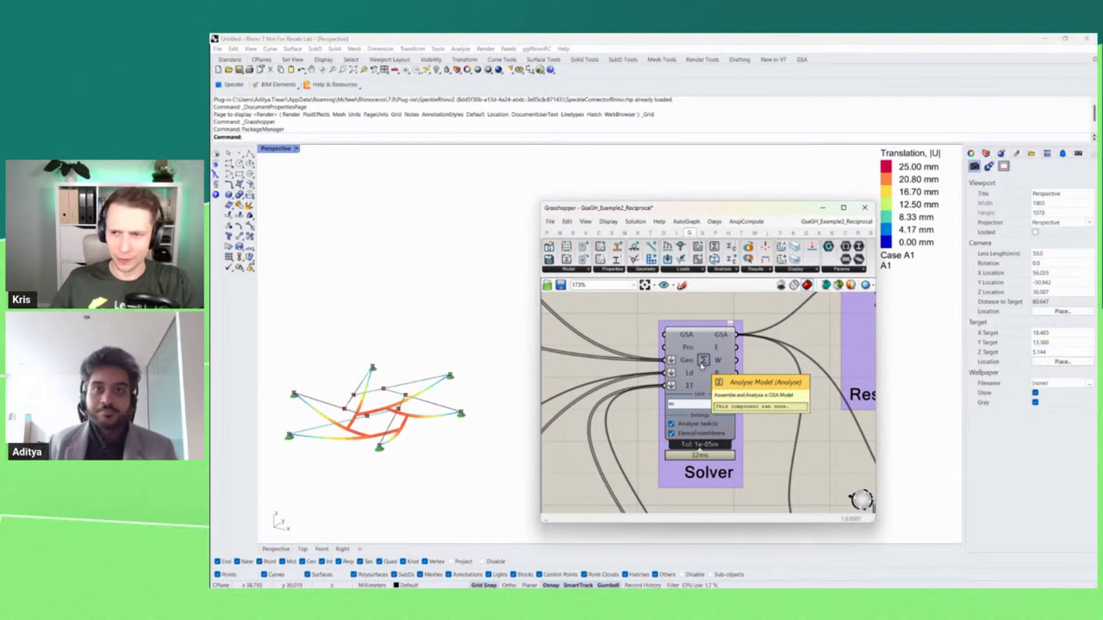
{"action": "scroll", "coordinate": [692, 334], "scroll_direction": "up", "scroll_amount": 1}
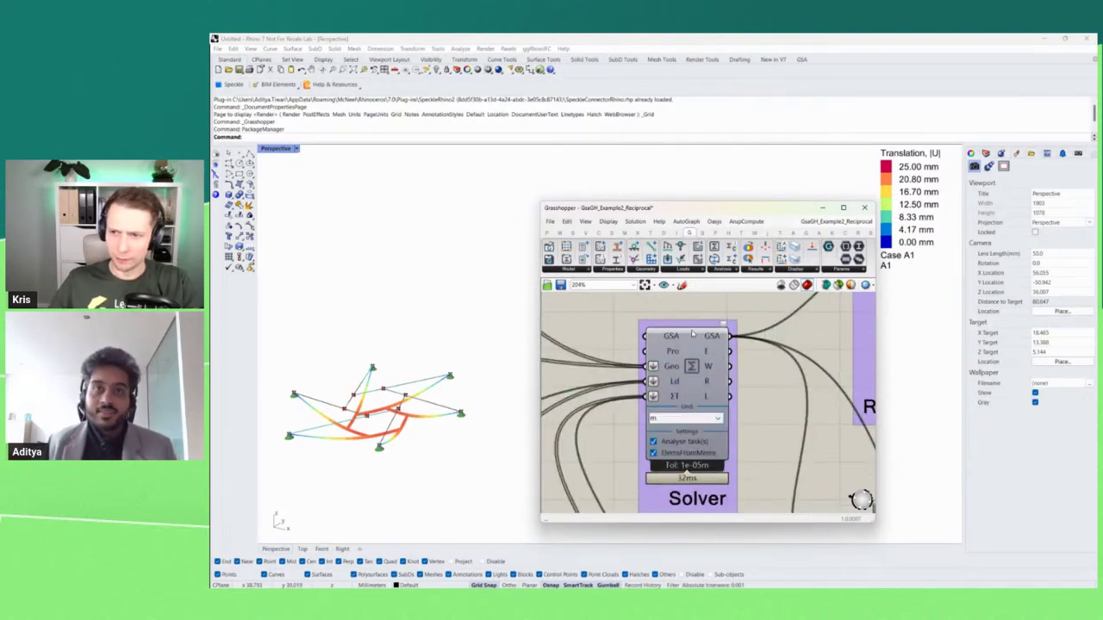
{"action": "mouse_move", "coordinate": [713, 342]}
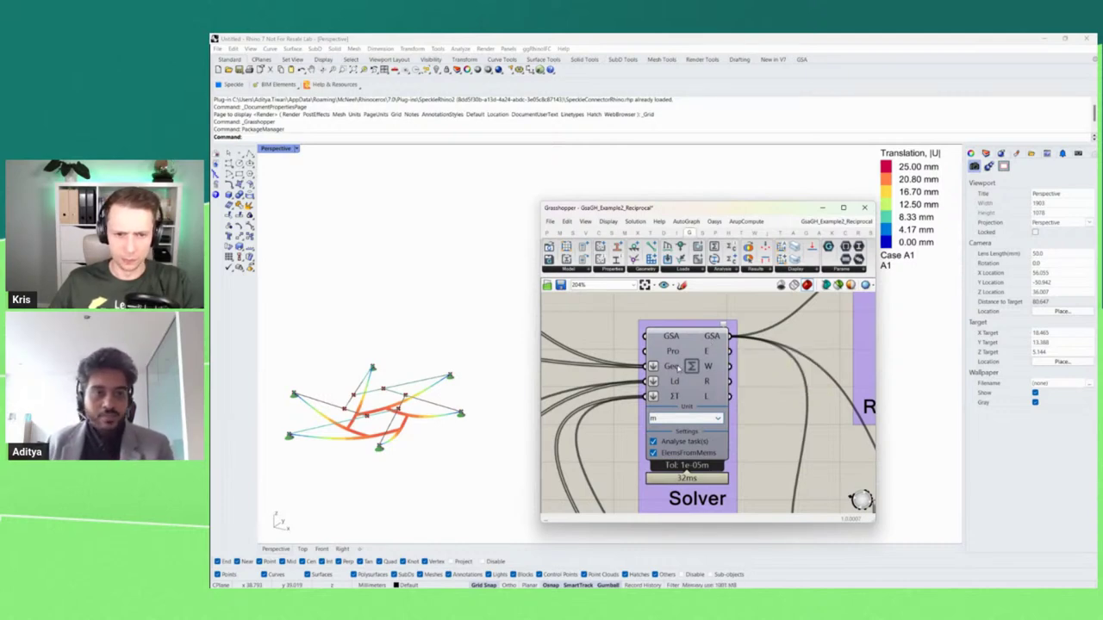
{"action": "scroll", "coordinate": [681, 366], "scroll_direction": "down", "scroll_amount": 2}
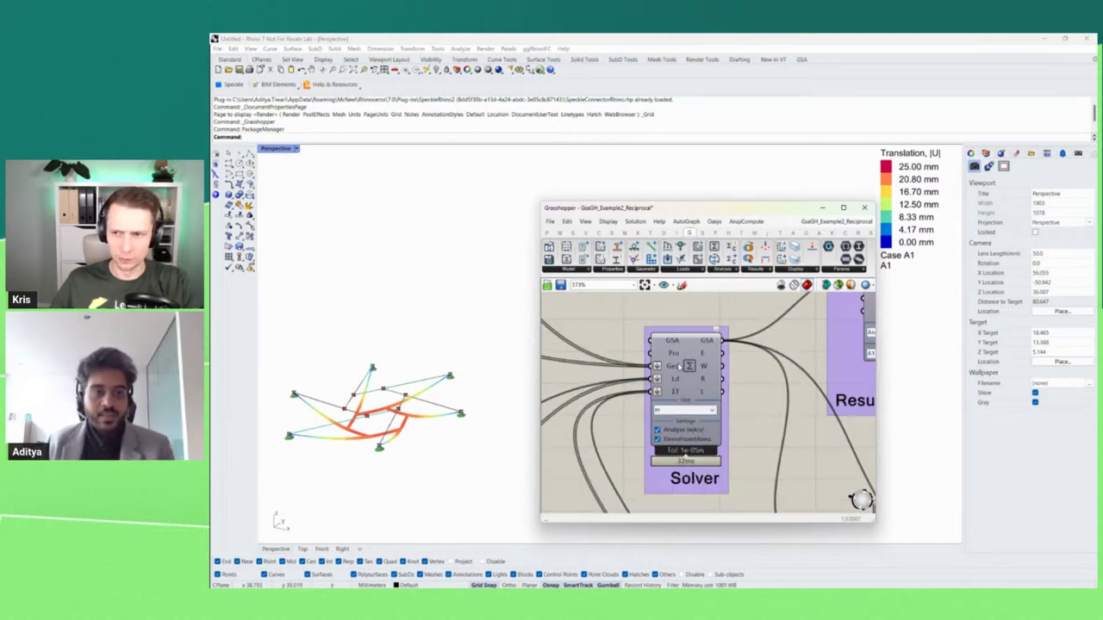
View the analysis case IDs available on the Select Result component in the Results selector group.
{"action": "left_click_drag", "start_coordinate": [746, 404], "coordinate": [631, 417]}
{"action": "scroll", "coordinate": [782, 349], "scroll_direction": "up", "scroll_amount": 2}
{"action": "left_click", "coordinate": [754, 383]}
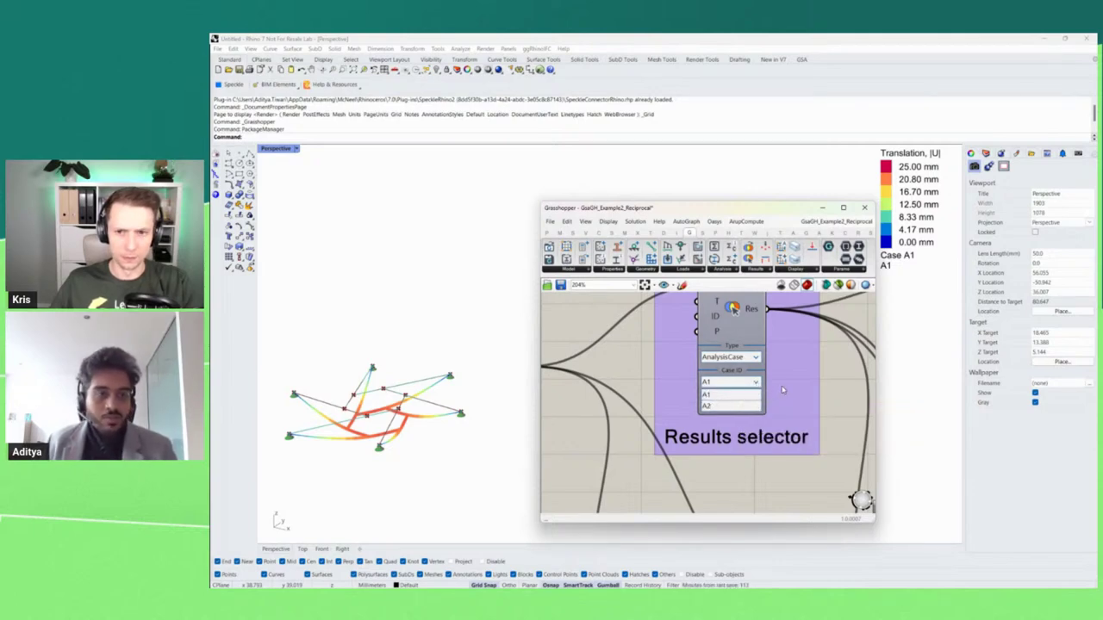
{"action": "left_click", "coordinate": [760, 388]}
Switch the result selector's type to Combination, view its case IDs, and return the type to AnalysisCase.
{"action": "left_click", "coordinate": [755, 357]}
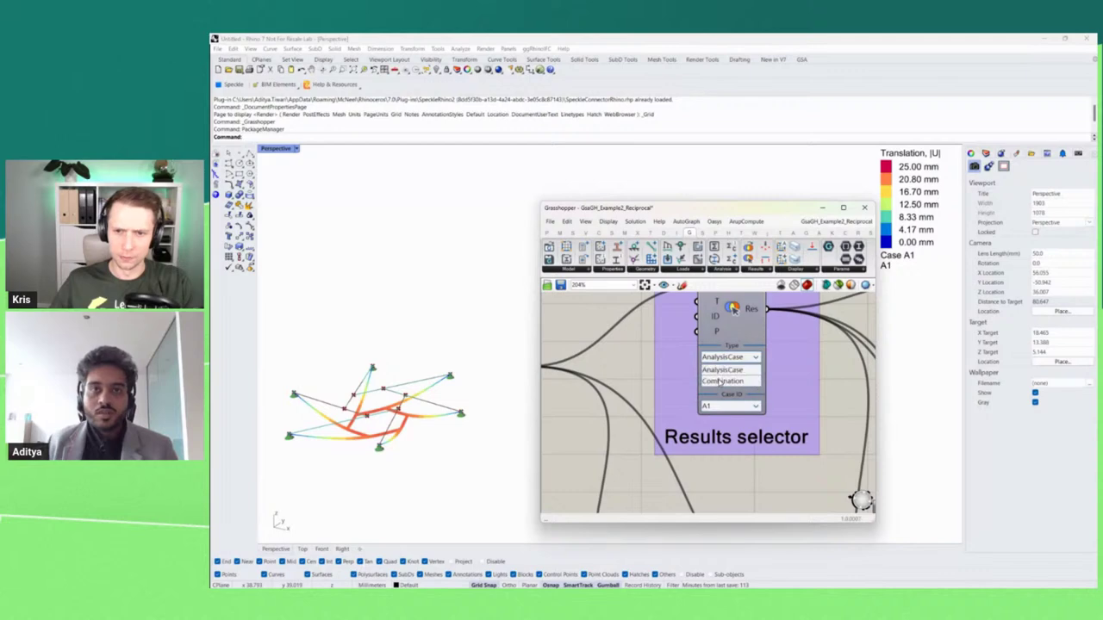
{"action": "left_click", "coordinate": [725, 381]}
{"action": "left_click", "coordinate": [755, 383]}
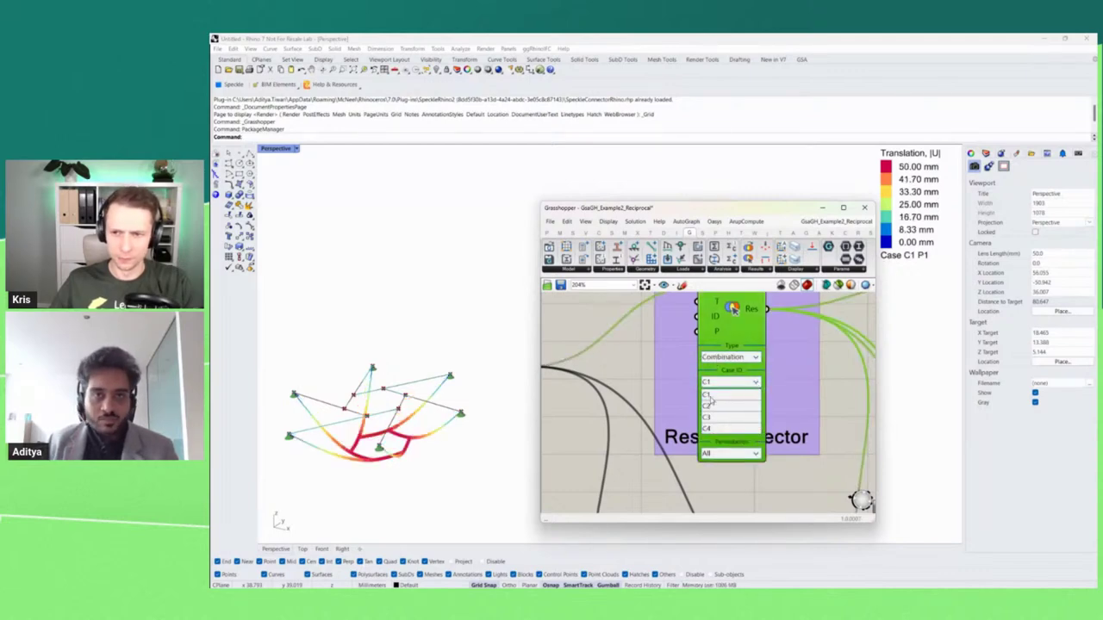
{"action": "left_click", "coordinate": [756, 382]}
{"action": "left_click", "coordinate": [755, 358]}
{"action": "left_click", "coordinate": [724, 369]}
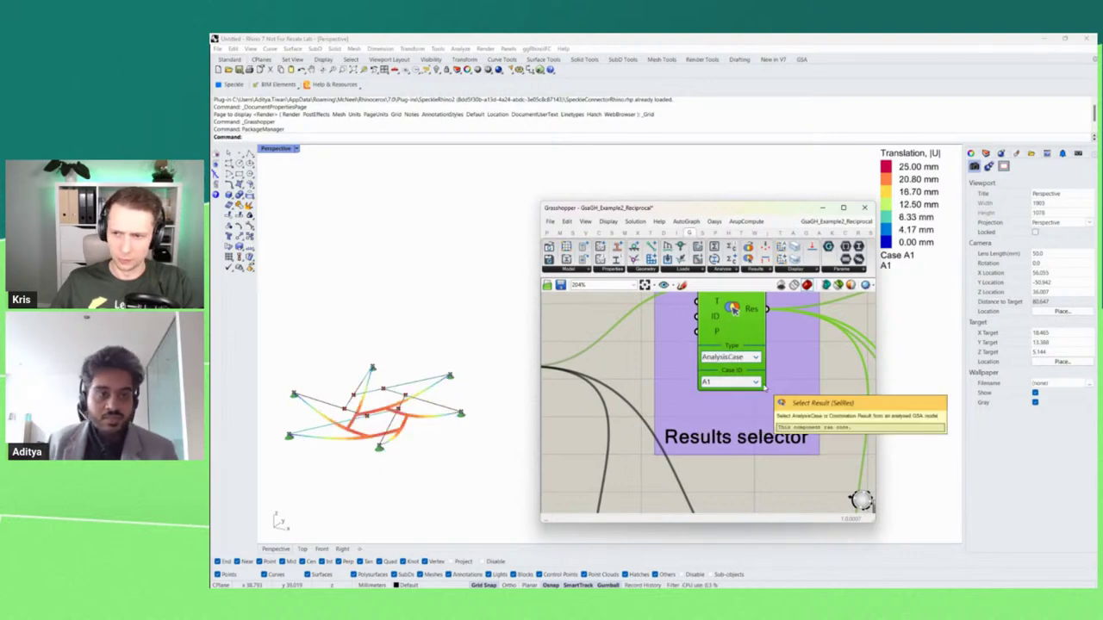
Set the Deform Shape scale of the displacement contour component in the Graphical output group to 178.
{"action": "scroll", "coordinate": [763, 386], "scroll_direction": "down", "scroll_amount": 3}
{"action": "left_click_drag", "start_coordinate": [766, 448], "coordinate": [705, 346]}
{"action": "left_click_drag", "start_coordinate": [681, 392], "coordinate": [588, 350]}
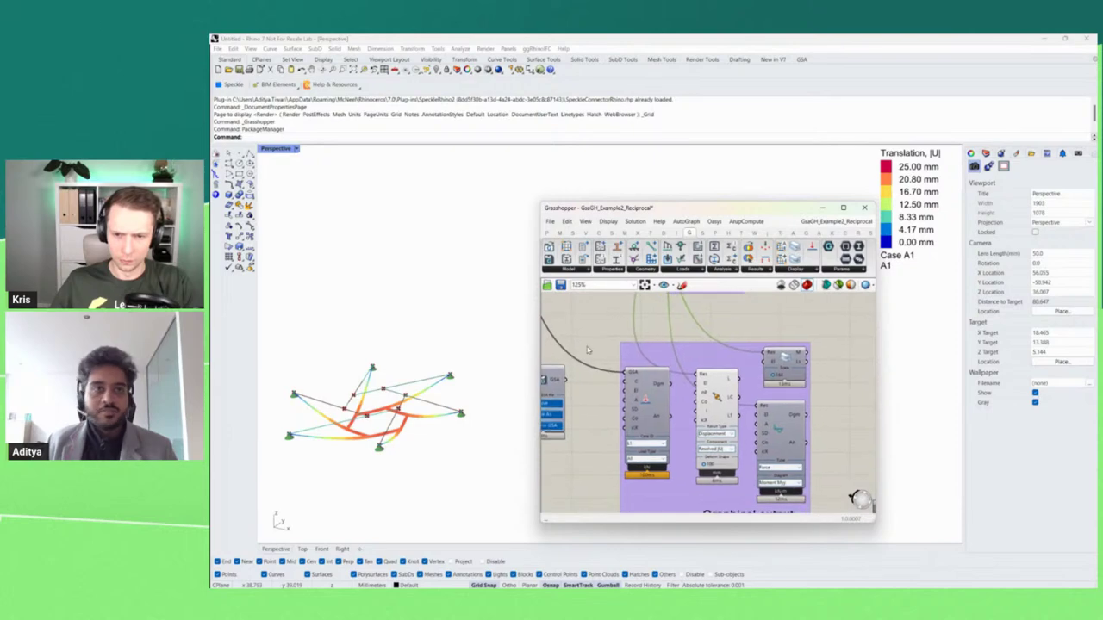
{"action": "scroll", "coordinate": [441, 389], "scroll_direction": "down", "scroll_amount": 4}
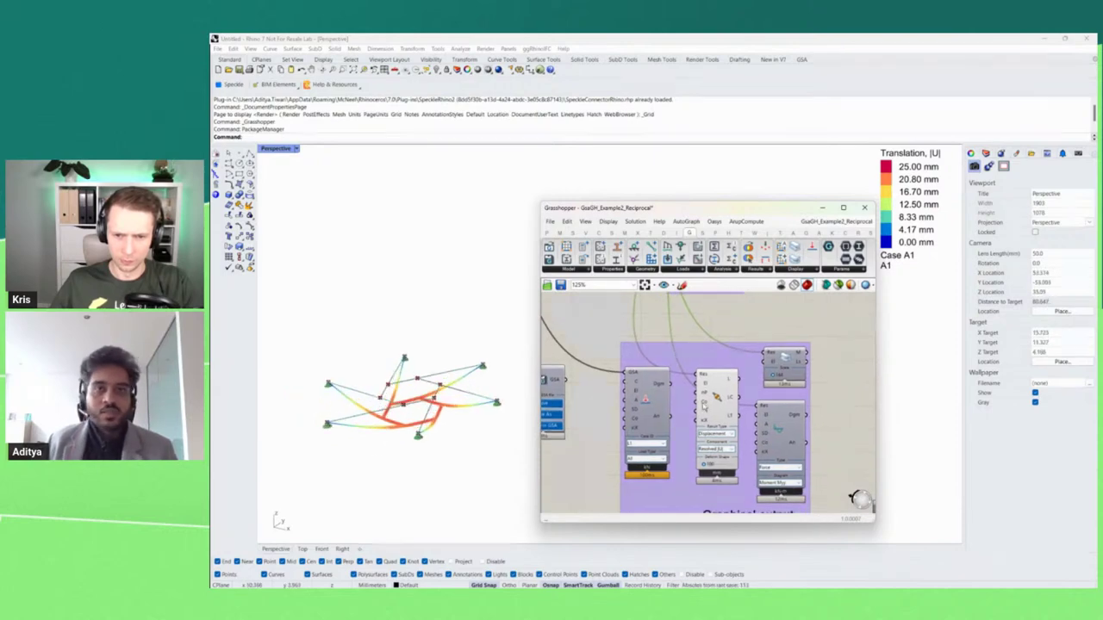
{"action": "scroll", "coordinate": [694, 466], "scroll_direction": "up", "scroll_amount": 3}
{"action": "mouse_move", "coordinate": [689, 466]}
{"action": "left_mouse_down"}
{"action": "mouse_move", "coordinate": [701, 467]}
{"action": "mouse_move", "coordinate": [694, 476]}
{"action": "left_mouse_up"}
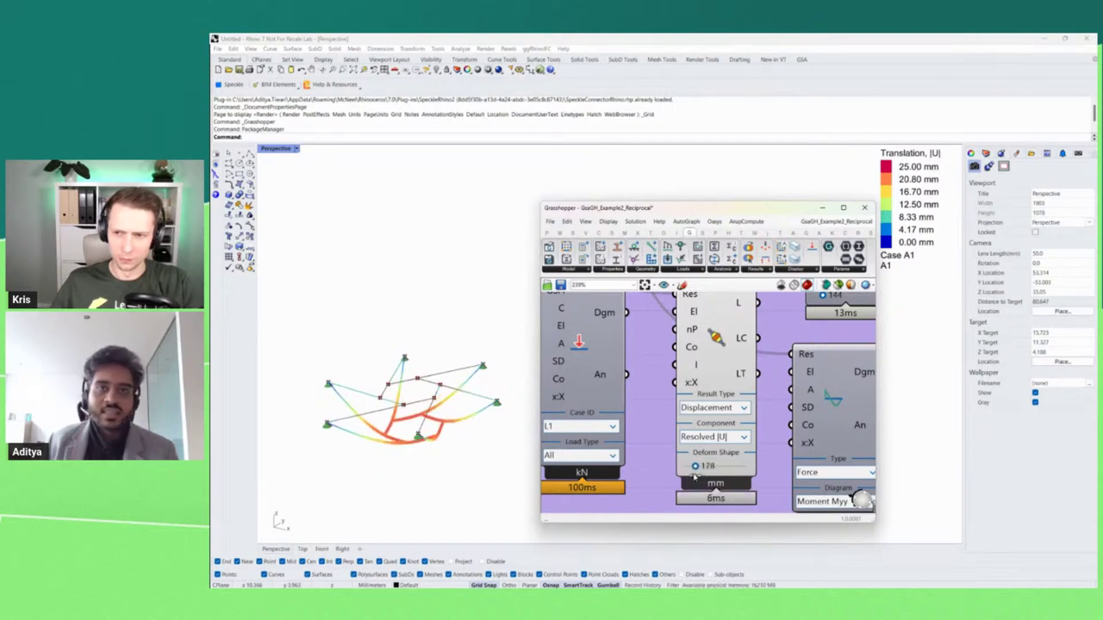
Change the contour component's result type to Force and show the Axial Force Fx component.
{"action": "scroll", "coordinate": [695, 476], "scroll_direction": "down", "scroll_amount": 1}
{"action": "left_click", "coordinate": [731, 421]}
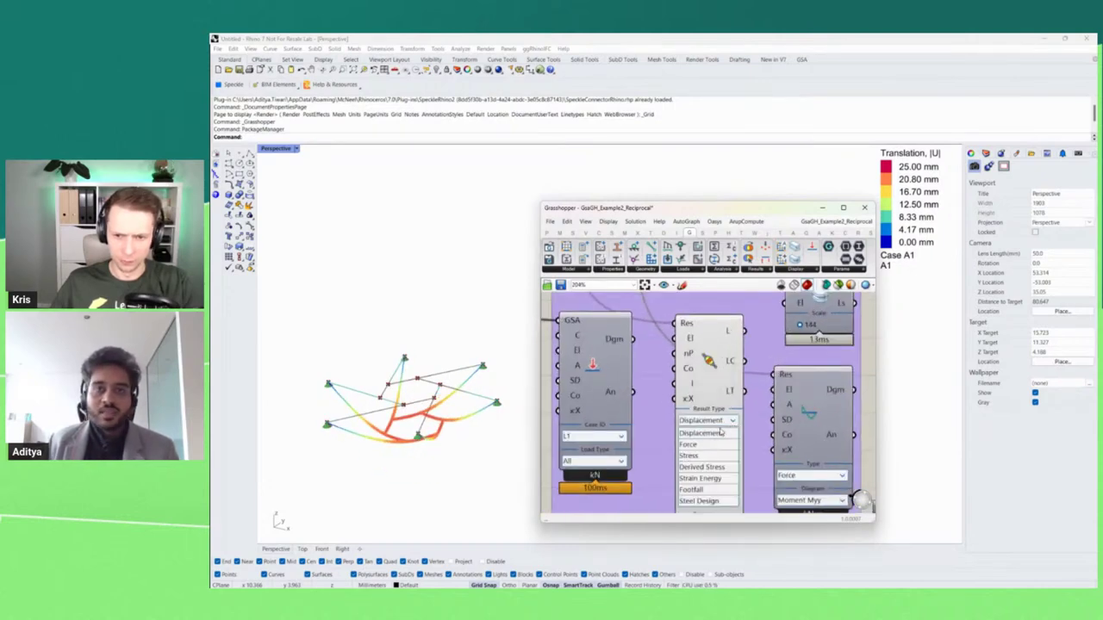
{"action": "left_click", "coordinate": [700, 445]}
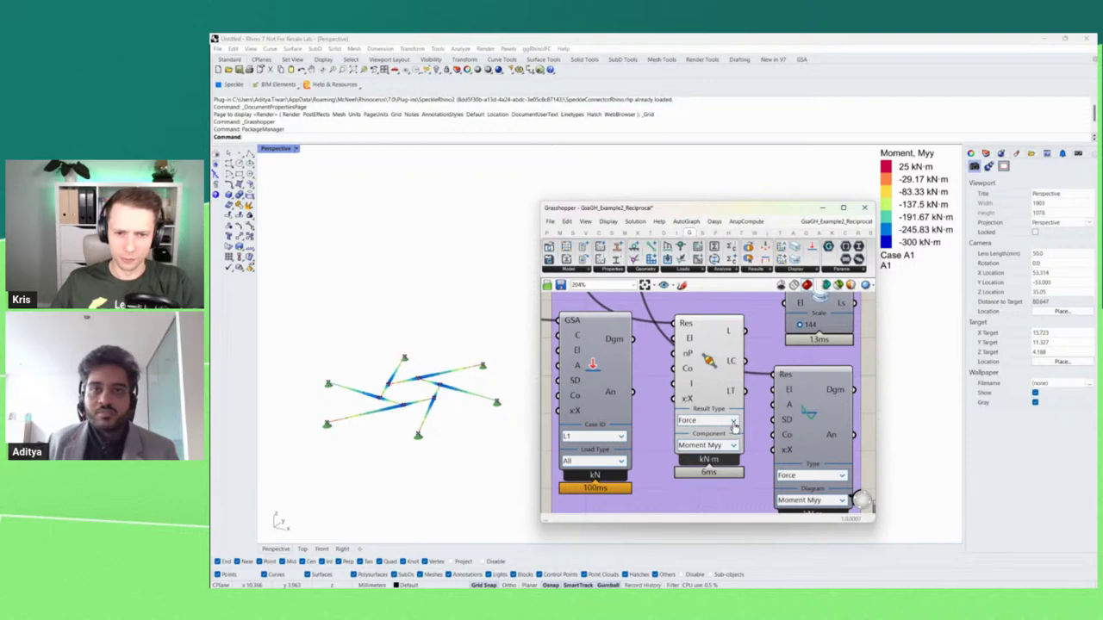
{"action": "left_click", "coordinate": [735, 448]}
{"action": "left_click", "coordinate": [708, 459]}
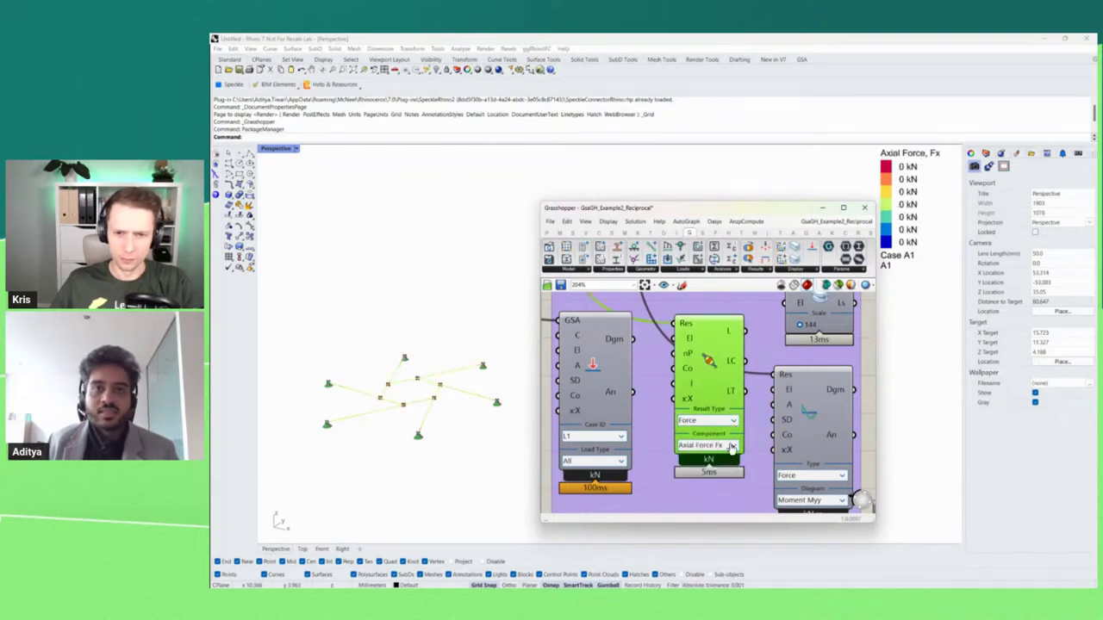
Show the Shear Force Fz contours on the frame, followed by the Torsion Mxx contours.
{"action": "left_click", "coordinate": [733, 446]}
{"action": "left_click", "coordinate": [704, 480]}
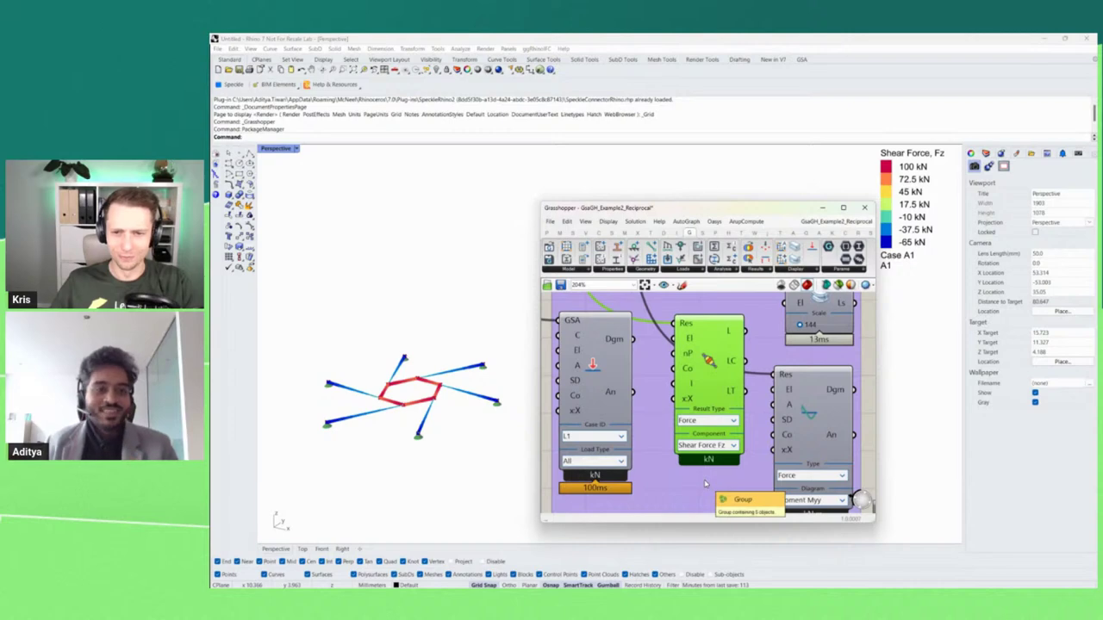
{"action": "scroll", "coordinate": [733, 421], "scroll_direction": "up", "scroll_amount": 1}
{"action": "left_click", "coordinate": [729, 402]}
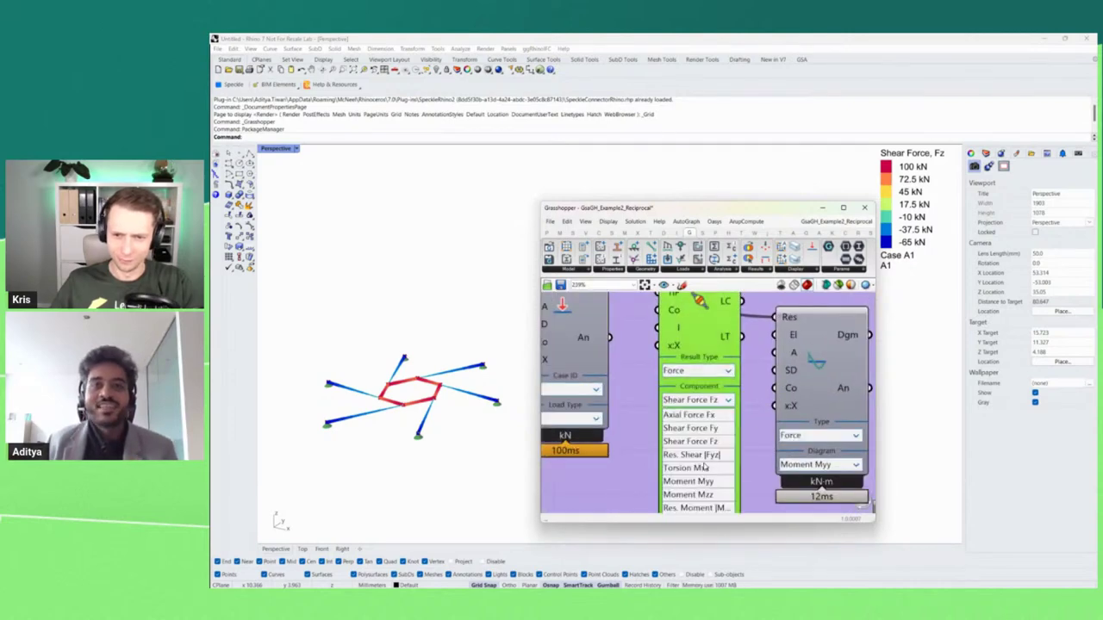
{"action": "left_click", "coordinate": [698, 469]}
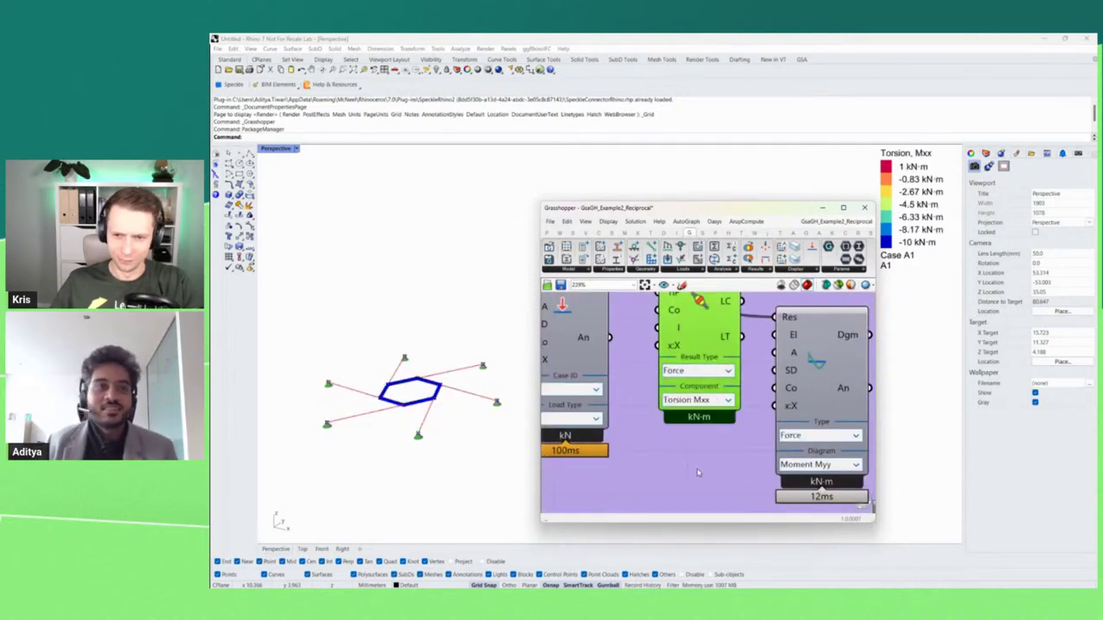
Open the force component choices of the contour result component.
{"action": "left_click", "coordinate": [722, 401]}
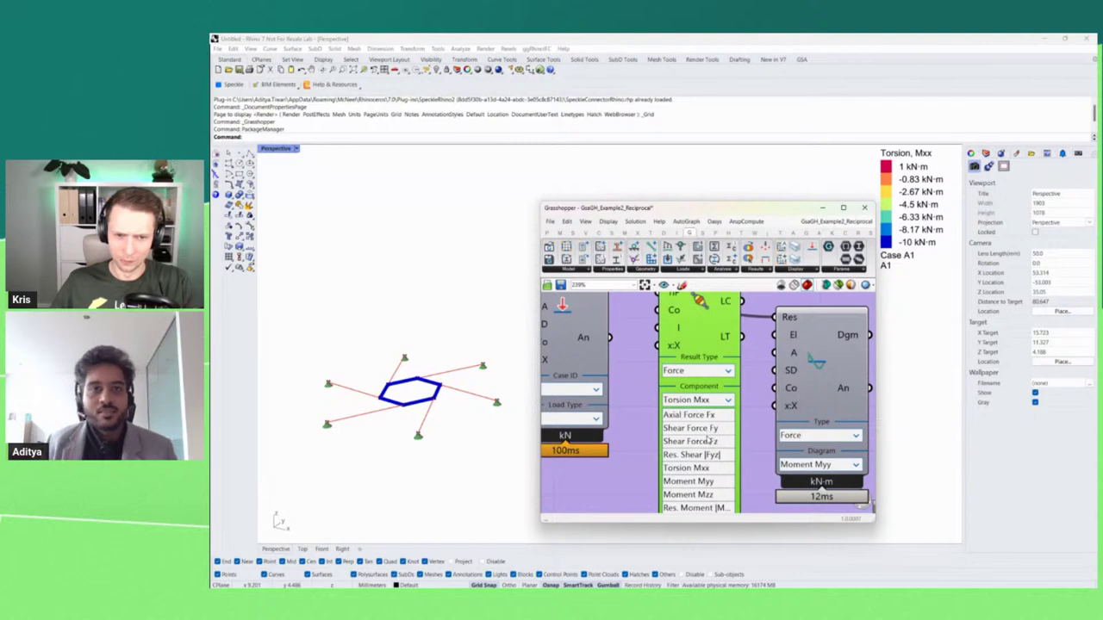
Set the 1D contour component to Moment Myy and check the available result types.
{"action": "left_click", "coordinate": [707, 482]}
{"action": "left_click", "coordinate": [727, 371]}
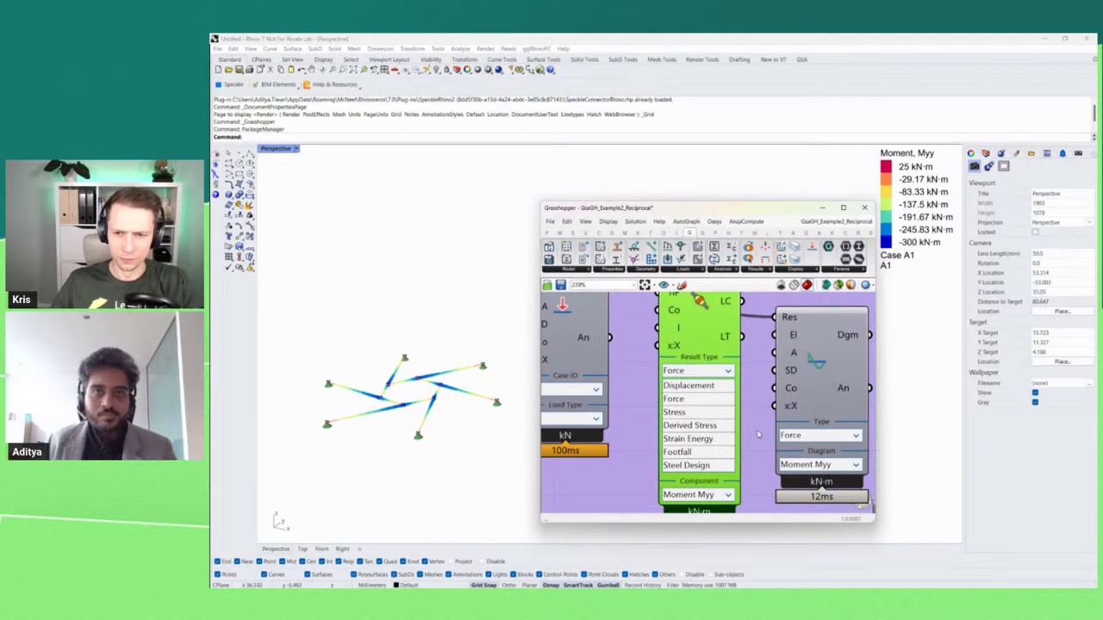
{"action": "left_click", "coordinate": [729, 372]}
{"action": "scroll", "coordinate": [738, 442], "scroll_direction": "down", "scroll_amount": 2}
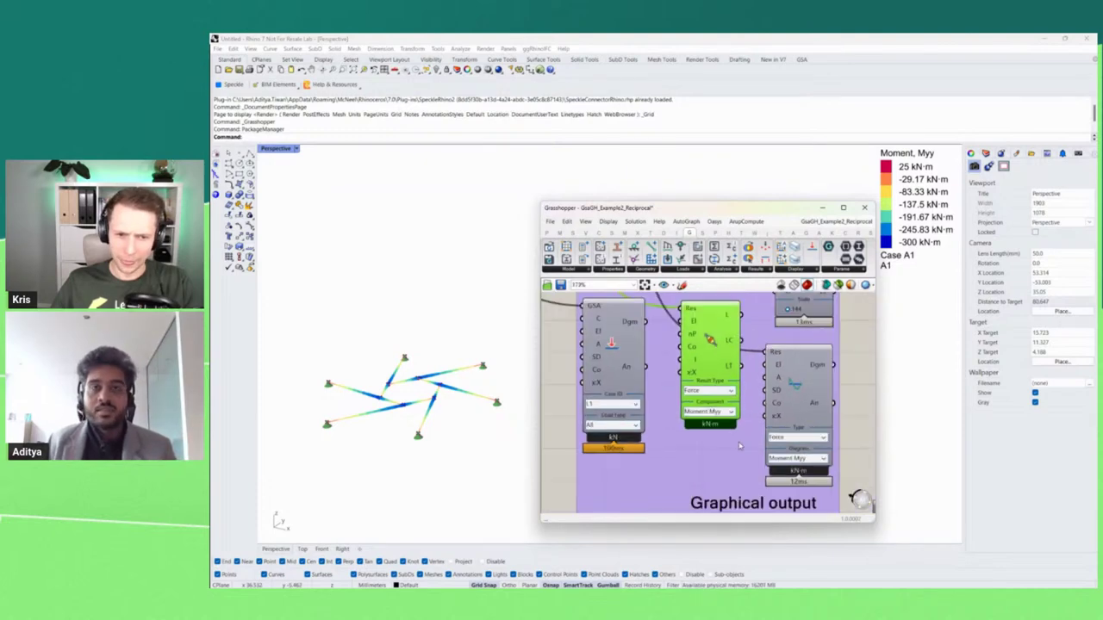
Turn off the preview of the 1D contour component.
{"action": "scroll", "coordinate": [708, 341], "scroll_direction": "up", "scroll_amount": 2}
{"action": "middle_click", "coordinate": [714, 357]}
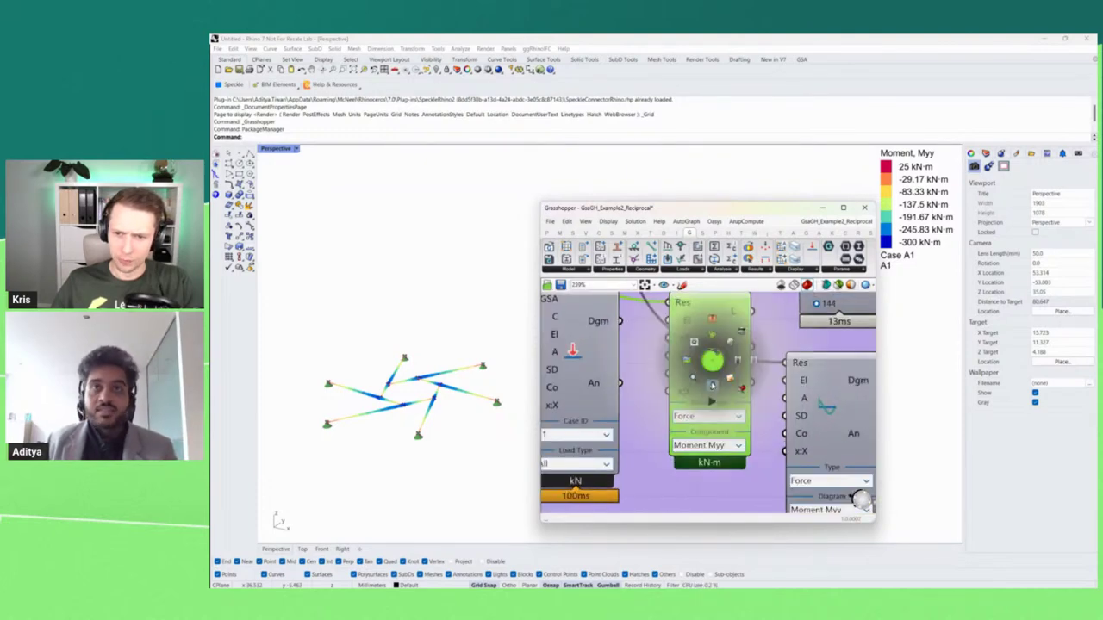
{"action": "left_click", "coordinate": [734, 337]}
Turn on the preview of the load diagram component to display load case L1 on the structure.
{"action": "scroll", "coordinate": [731, 359], "scroll_direction": "down", "scroll_amount": 3}
{"action": "scroll", "coordinate": [627, 353], "scroll_direction": "up", "scroll_amount": 2}
{"action": "scroll", "coordinate": [628, 353], "scroll_direction": "up", "scroll_amount": 1}
{"action": "left_click", "coordinate": [630, 353]}
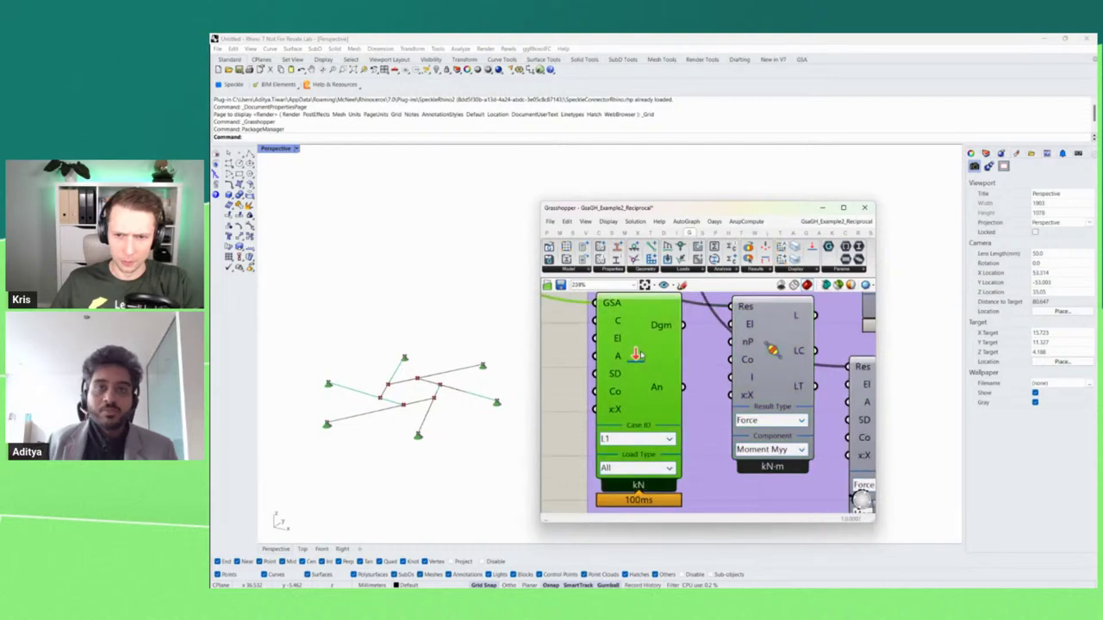
{"action": "middle_click", "coordinate": [639, 355]}
{"action": "left_click", "coordinate": [659, 335]}
{"action": "scroll", "coordinate": [415, 404], "scroll_direction": "up", "scroll_amount": 8}
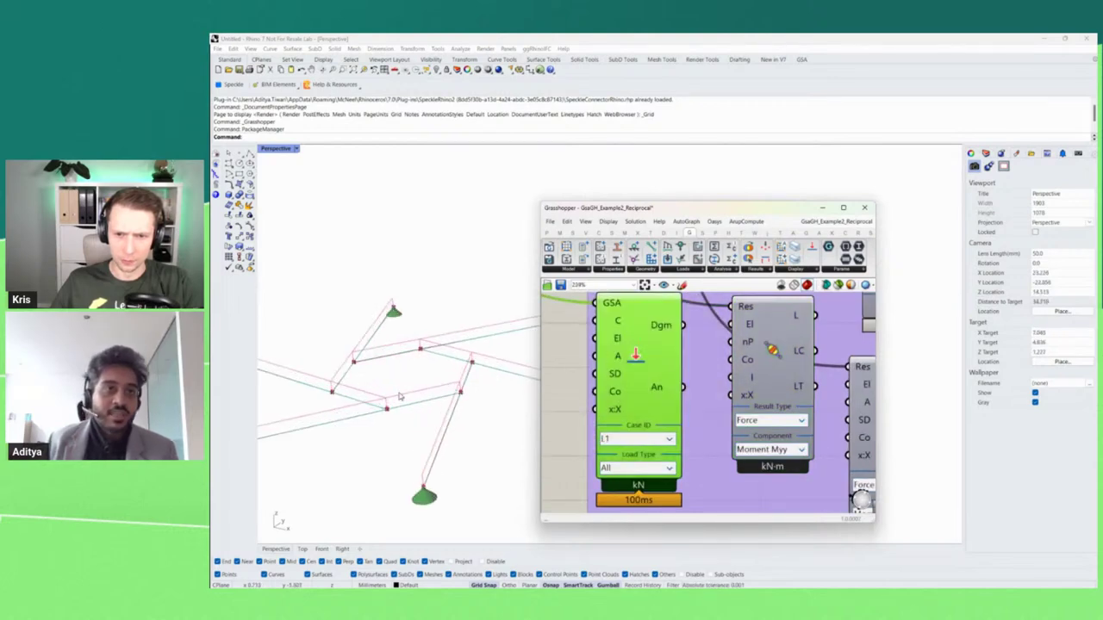
{"action": "mouse_move", "coordinate": [412, 421]}
{"action": "left_mouse_down"}
{"action": "mouse_move", "coordinate": [426, 416]}
{"action": "mouse_move", "coordinate": [414, 420]}
{"action": "left_mouse_up"}
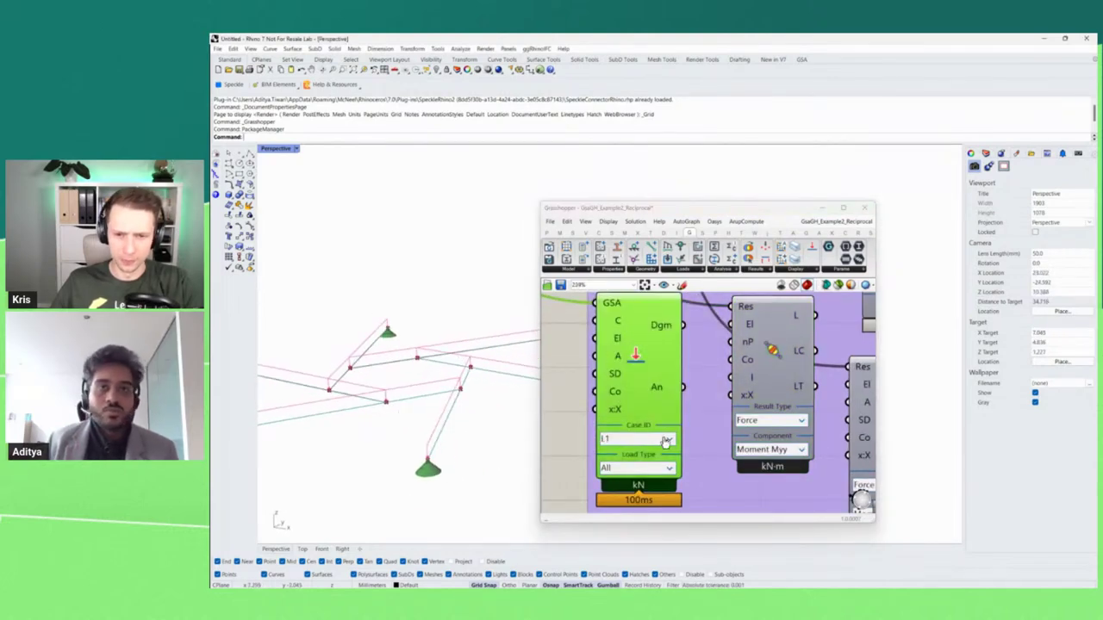
Review the case IDs available on the load diagram component.
{"action": "left_click", "coordinate": [668, 440]}
{"action": "scroll", "coordinate": [662, 384], "scroll_direction": "down", "scroll_amount": 4}
{"action": "scroll", "coordinate": [665, 442], "scroll_direction": "up", "scroll_amount": 4}
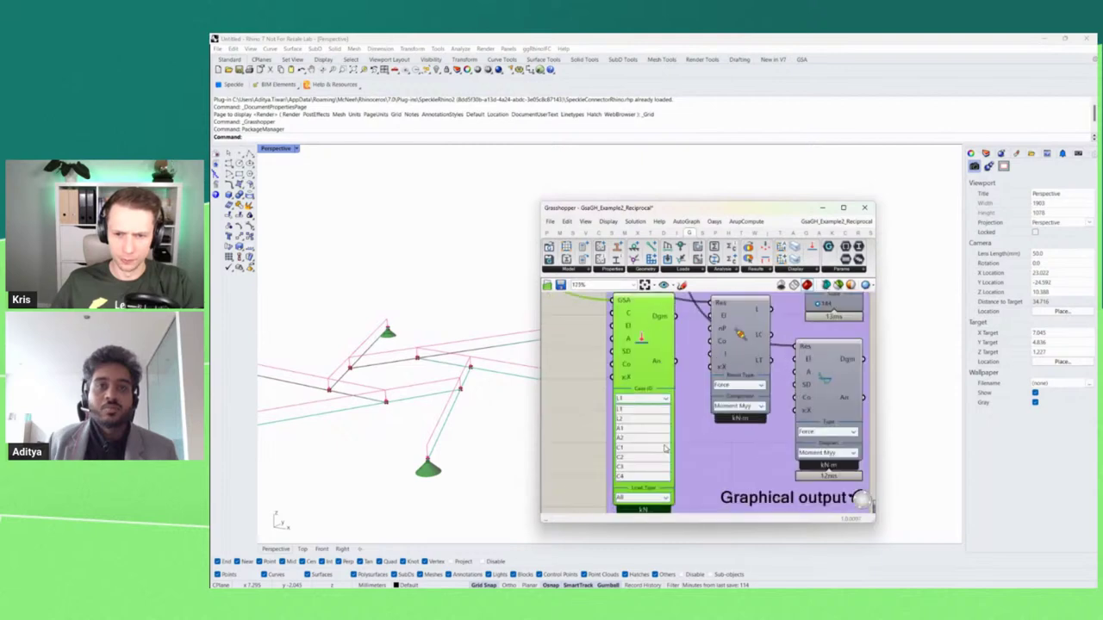
{"action": "left_click", "coordinate": [668, 383]}
{"action": "scroll", "coordinate": [711, 437], "scroll_direction": "down", "scroll_amount": 4}
{"action": "scroll", "coordinate": [681, 379], "scroll_direction": "up", "scroll_amount": 4}
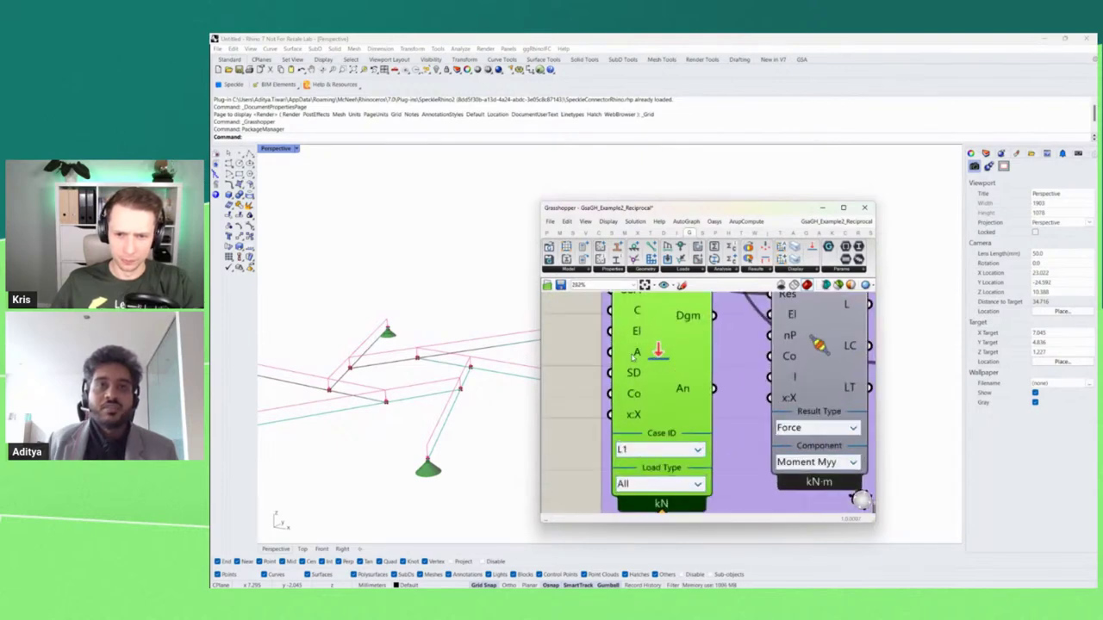
Invert the load diagram's A input to annotate the loads with their values and inspect them in the viewport.
{"action": "right_click", "coordinate": [636, 353]}
{"action": "left_click", "coordinate": [669, 425]}
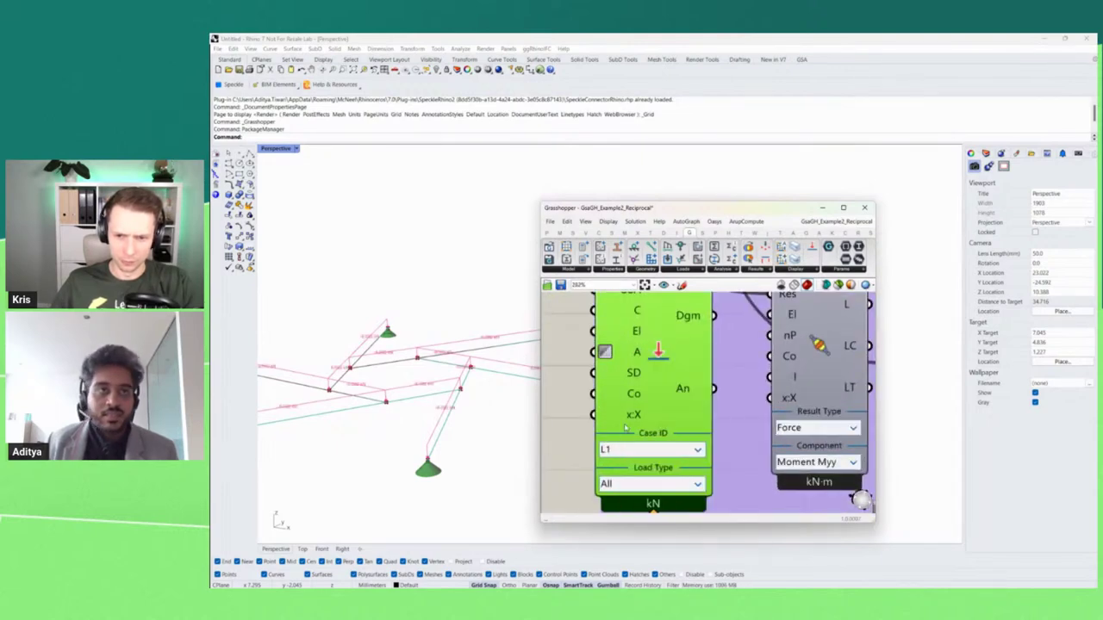
{"action": "scroll", "coordinate": [395, 413], "scroll_direction": "up", "scroll_amount": 2}
{"action": "left_click_drag", "start_coordinate": [456, 418], "coordinate": [438, 417]}
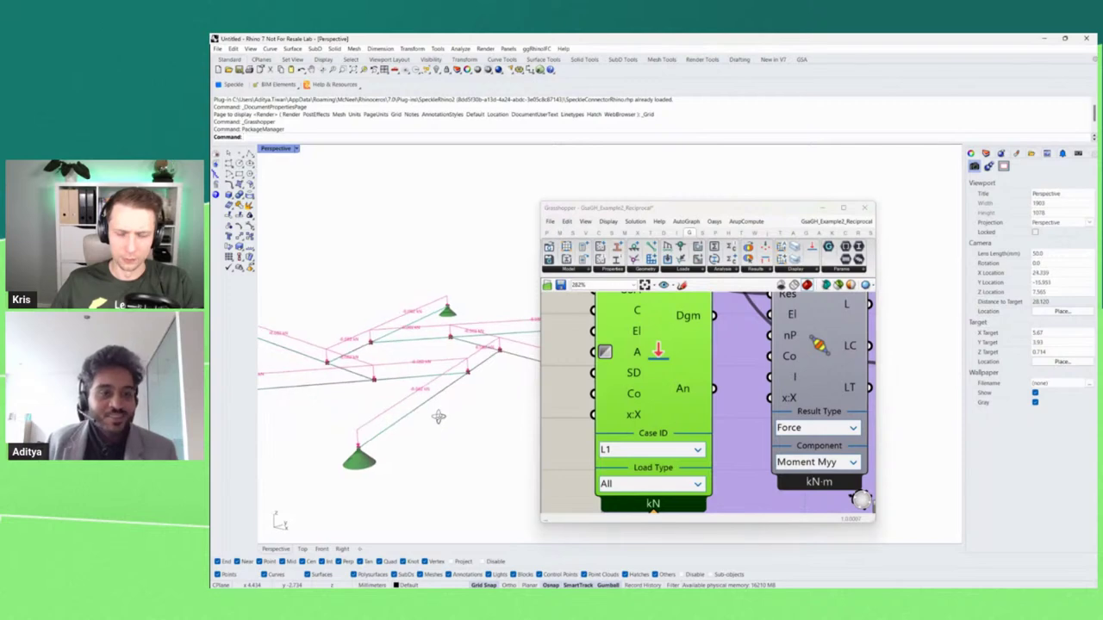
{"action": "scroll", "coordinate": [439, 417], "scroll_direction": "up", "scroll_amount": 5}
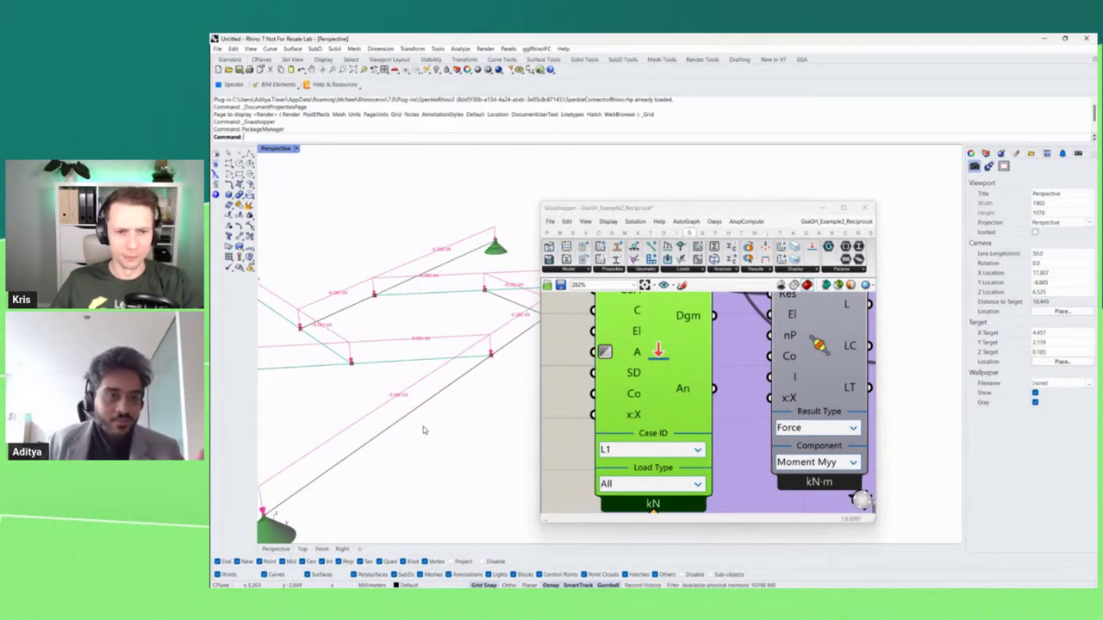
Remove the inversion from the load diagram's A input to hide the value annotations.
{"action": "right_click", "coordinate": [639, 355]}
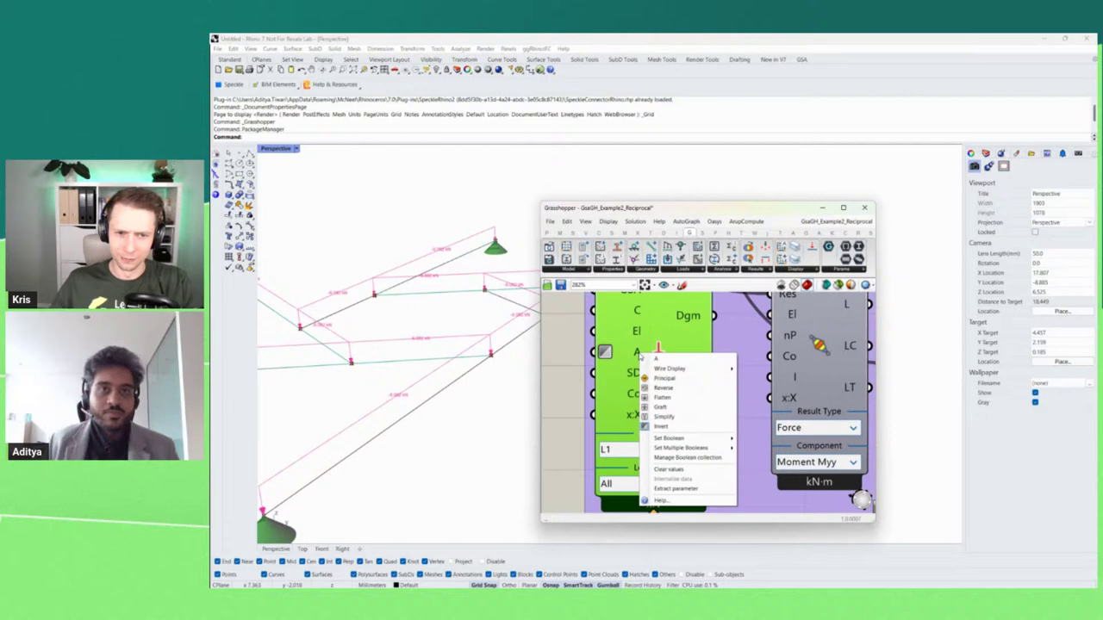
{"action": "left_click", "coordinate": [680, 420]}
{"action": "scroll", "coordinate": [668, 387], "scroll_direction": "down", "scroll_amount": 3}
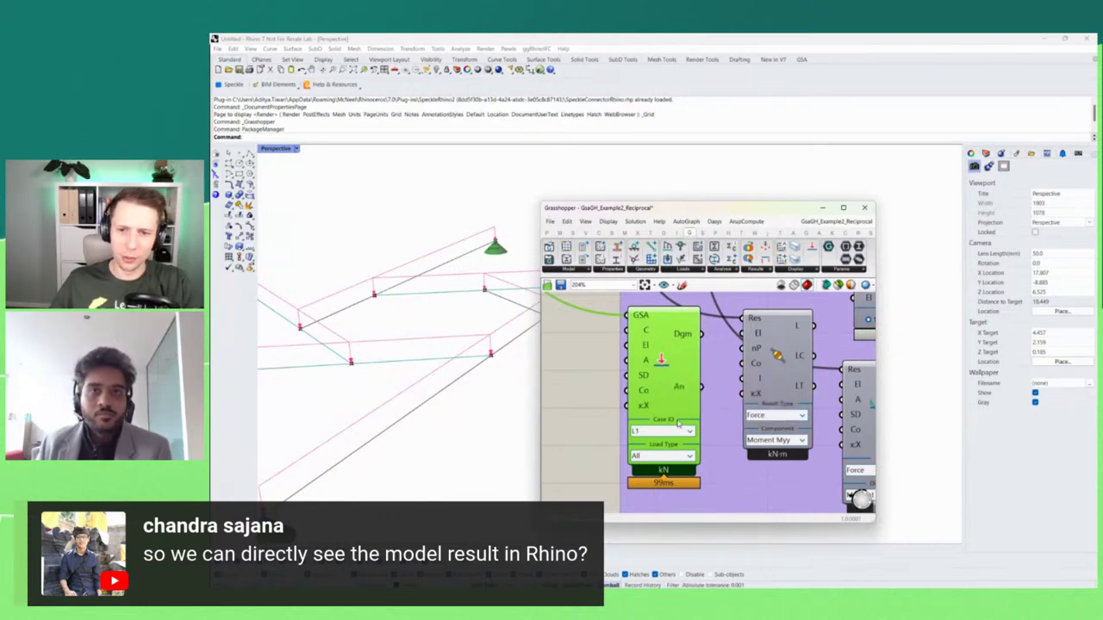
Turn off the preview of the load diagram component.
{"action": "middle_click", "coordinate": [657, 366]}
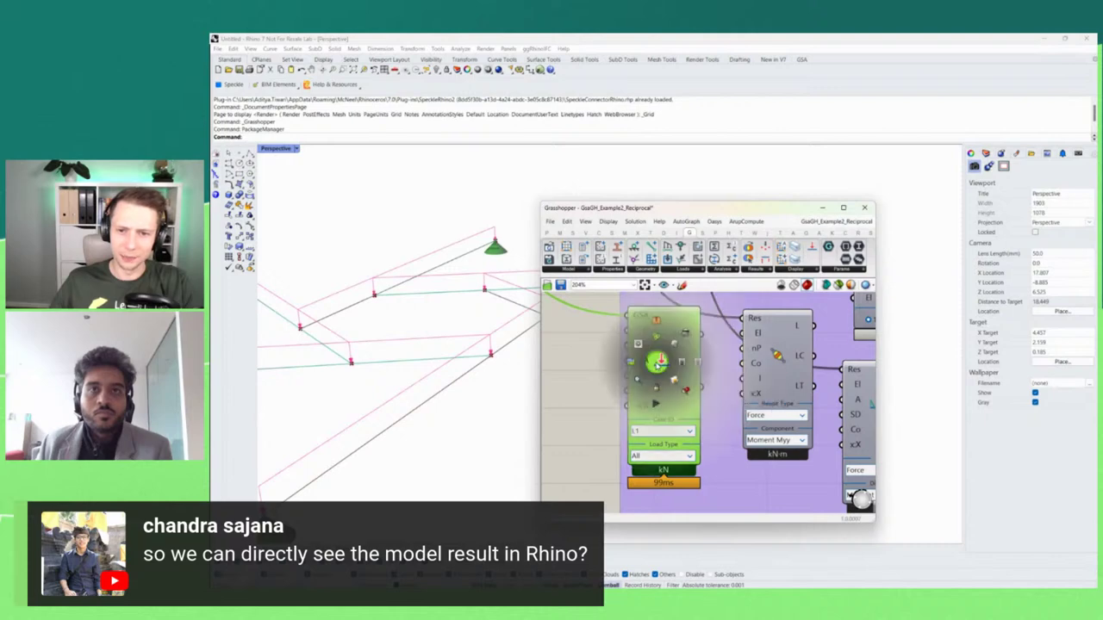
{"action": "left_click", "coordinate": [681, 340]}
{"action": "scroll", "coordinate": [647, 387], "scroll_direction": "down", "scroll_amount": 4}
{"action": "scroll", "coordinate": [646, 390], "scroll_direction": "down", "scroll_amount": 4}
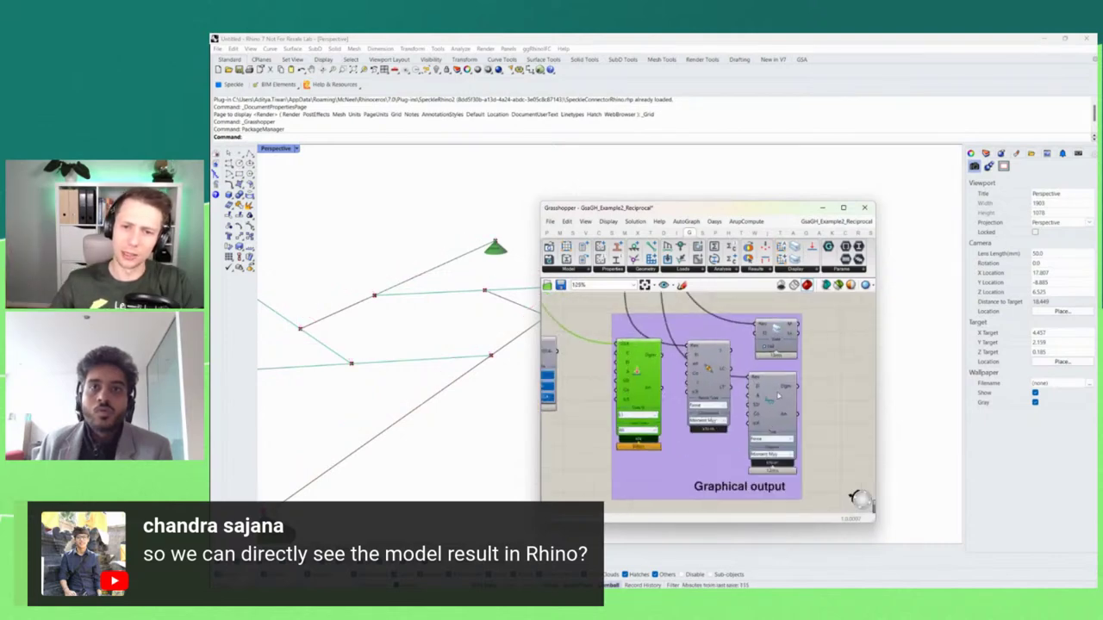
Turn the 1D contour's preview back on and review the result types it offers.
{"action": "scroll", "coordinate": [681, 345], "scroll_direction": "up", "scroll_amount": 4}
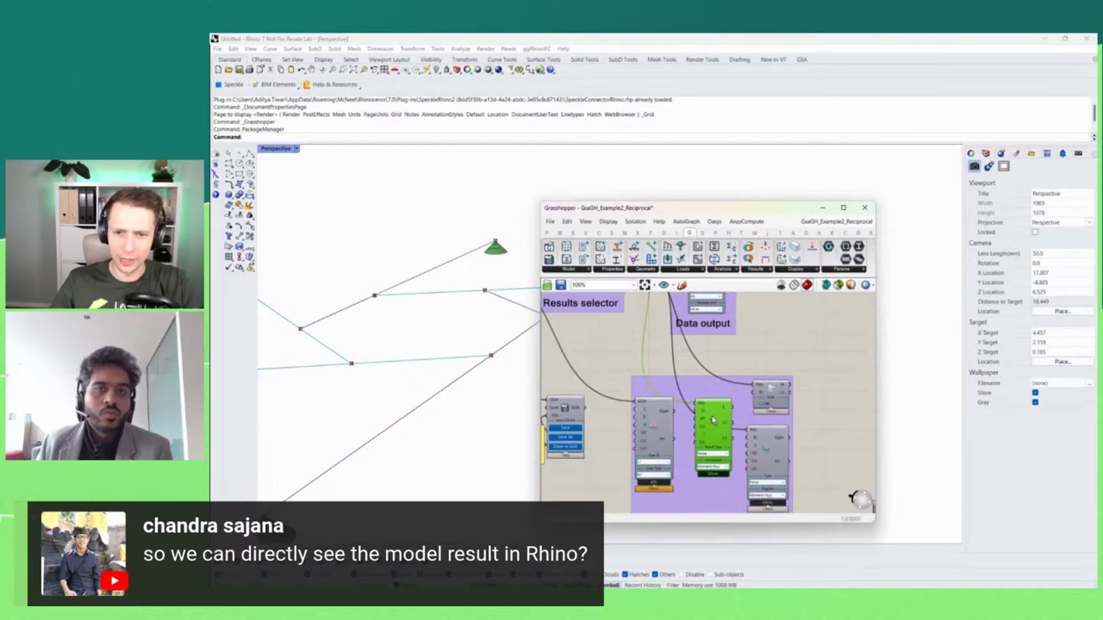
{"action": "scroll", "coordinate": [710, 418], "scroll_direction": "up", "scroll_amount": 1}
{"action": "left_click", "coordinate": [730, 463]}
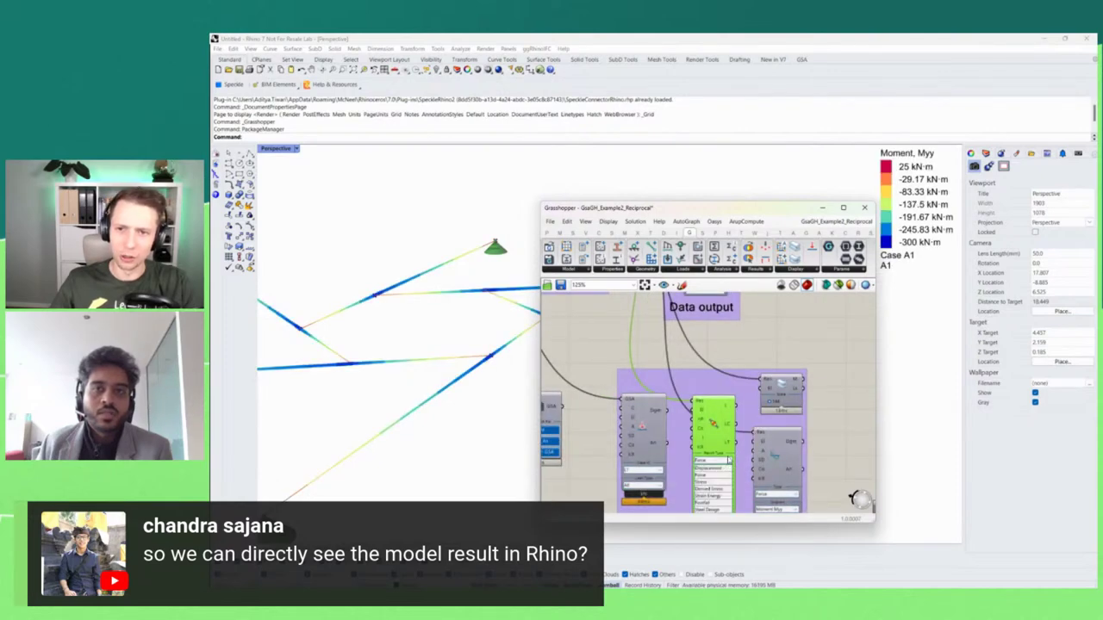
{"action": "scroll", "coordinate": [729, 463], "scroll_direction": "down", "scroll_amount": 2}
{"action": "scroll", "coordinate": [724, 452], "scroll_direction": "up", "scroll_amount": 4}
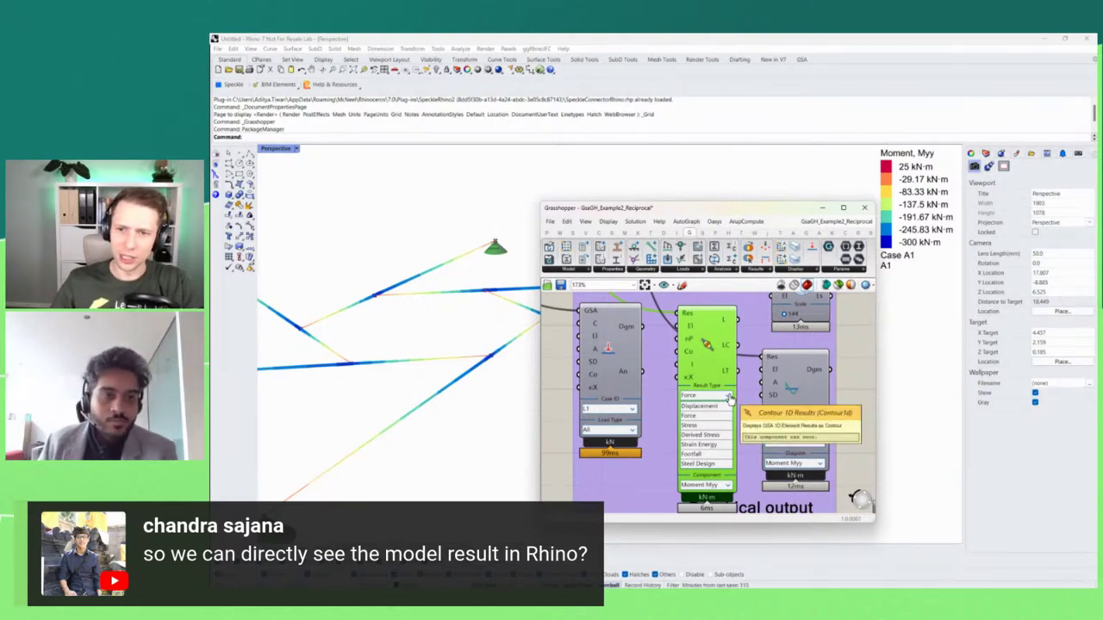
Set the legend scale of the 1D contour component to 1.
{"action": "right_click", "coordinate": [708, 347]}
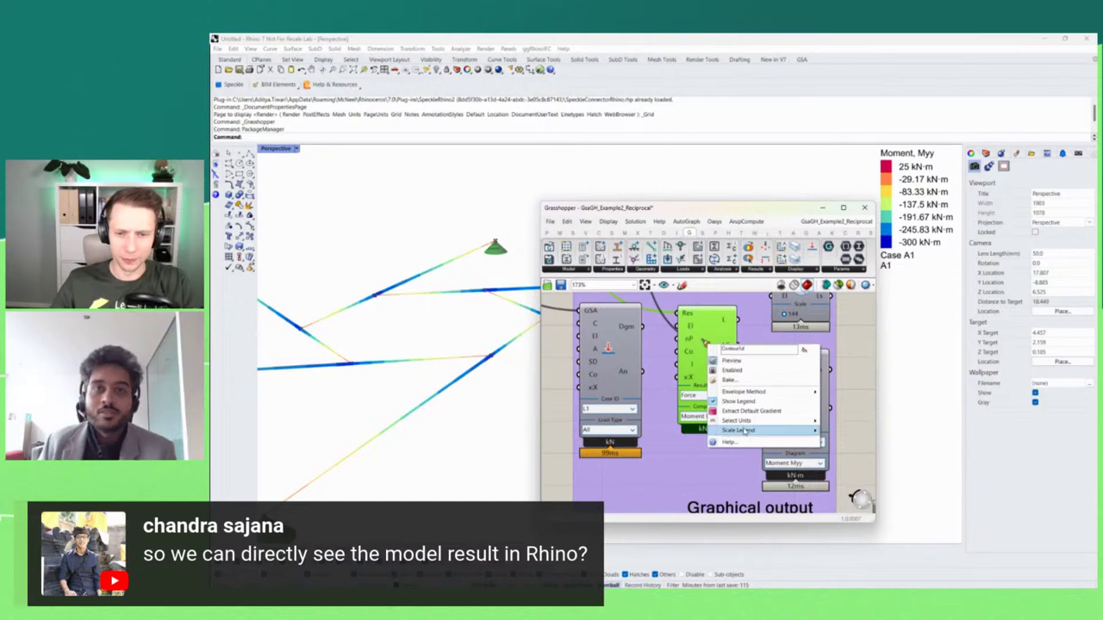
{"action": "mouse_move", "coordinate": [746, 433]}
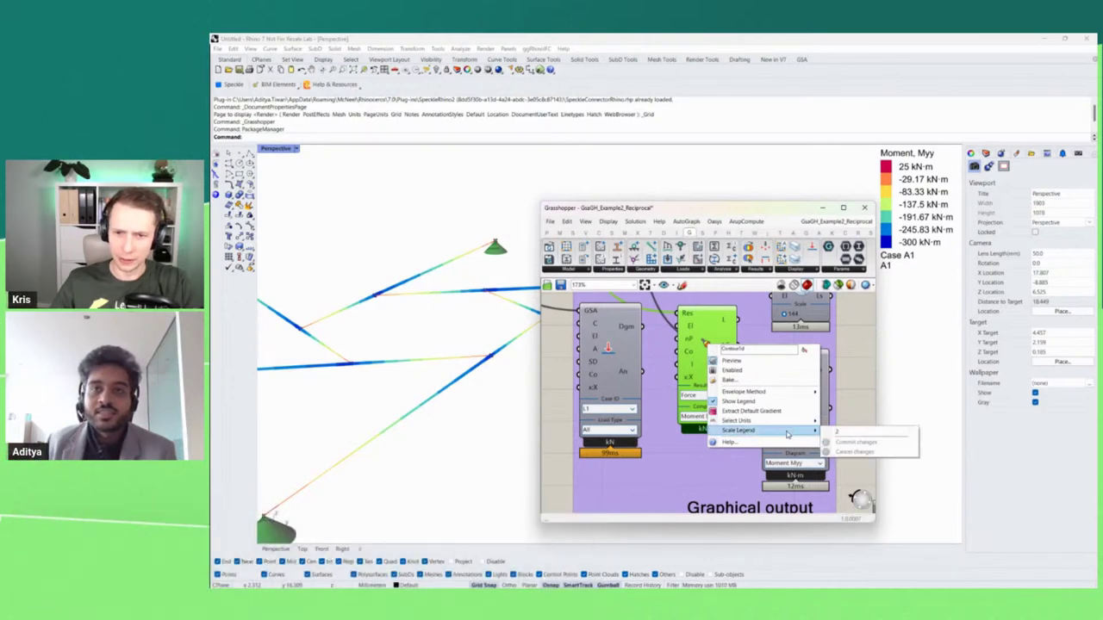
{"action": "left_click", "coordinate": [836, 432]}
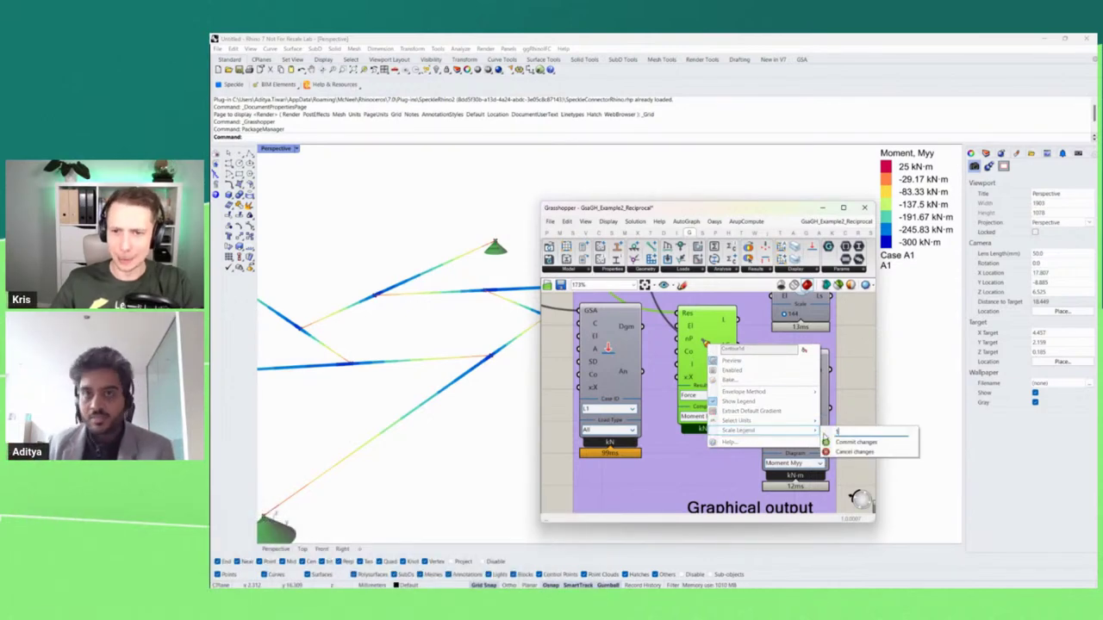
{"action": "left_click", "coordinate": [853, 442]}
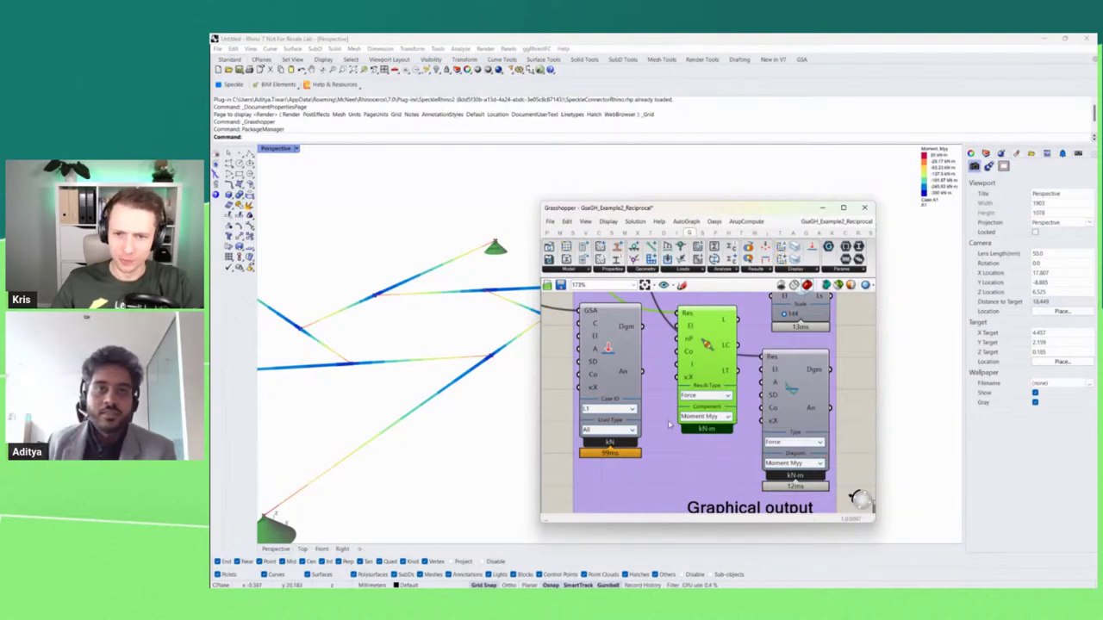
Hide the preview of the 1D contour component in the Graphical output group.
{"action": "scroll", "coordinate": [669, 424], "scroll_direction": "down", "scroll_amount": 2}
{"action": "left_click", "coordinate": [837, 411]}
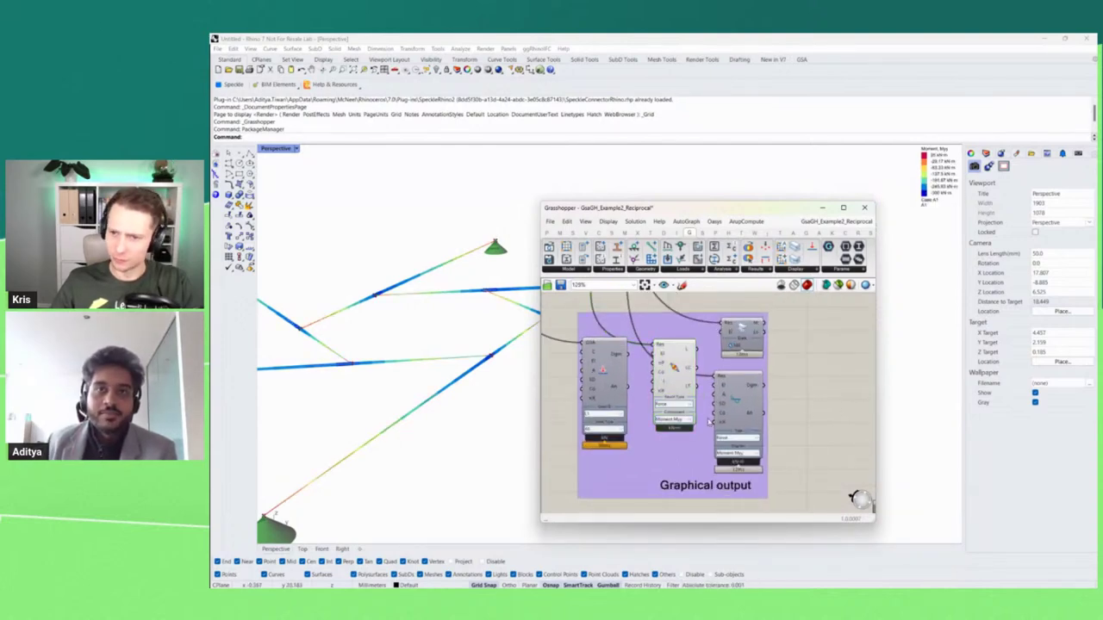
{"action": "left_click", "coordinate": [675, 377]}
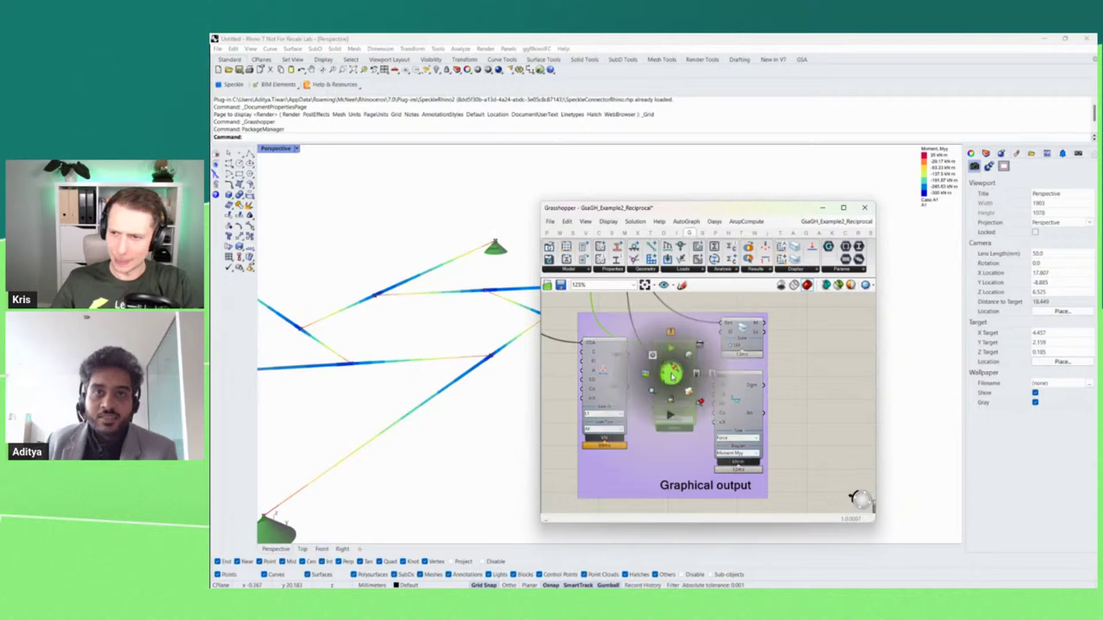
Turn on the preview of the 1D result diagram component to display the Moment Myy diagram on the beams.
{"action": "left_click", "coordinate": [739, 404]}
{"action": "middle_click", "coordinate": [739, 402]}
{"action": "left_click", "coordinate": [755, 387]}
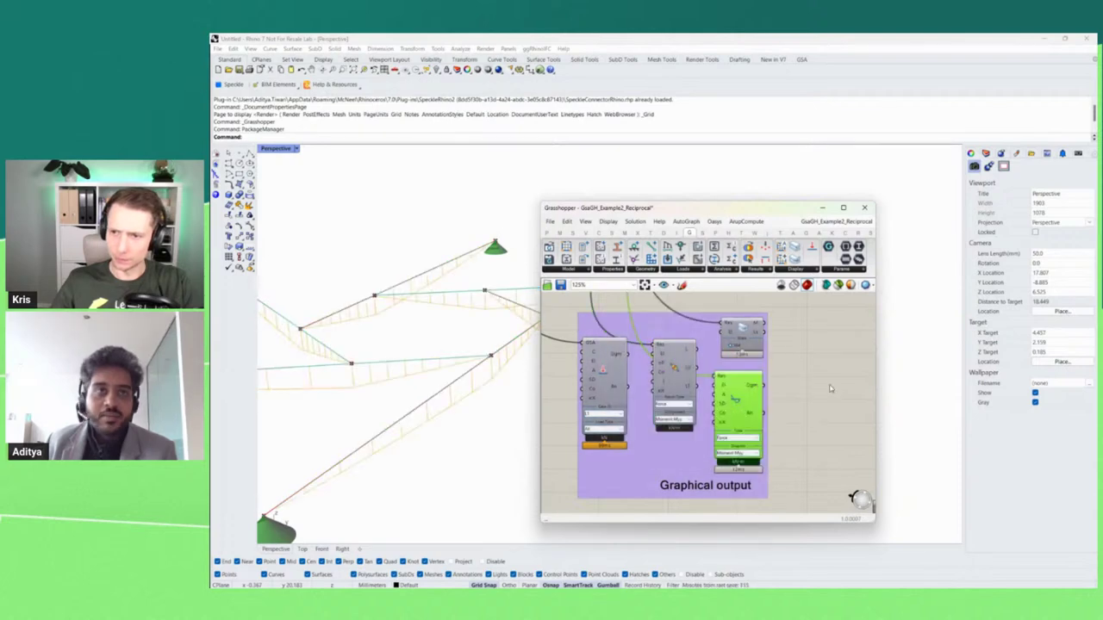
{"action": "left_click", "coordinate": [830, 389]}
{"action": "scroll", "coordinate": [403, 414], "scroll_direction": "down", "scroll_amount": 2}
{"action": "scroll", "coordinate": [403, 414], "scroll_direction": "down", "scroll_amount": 2}
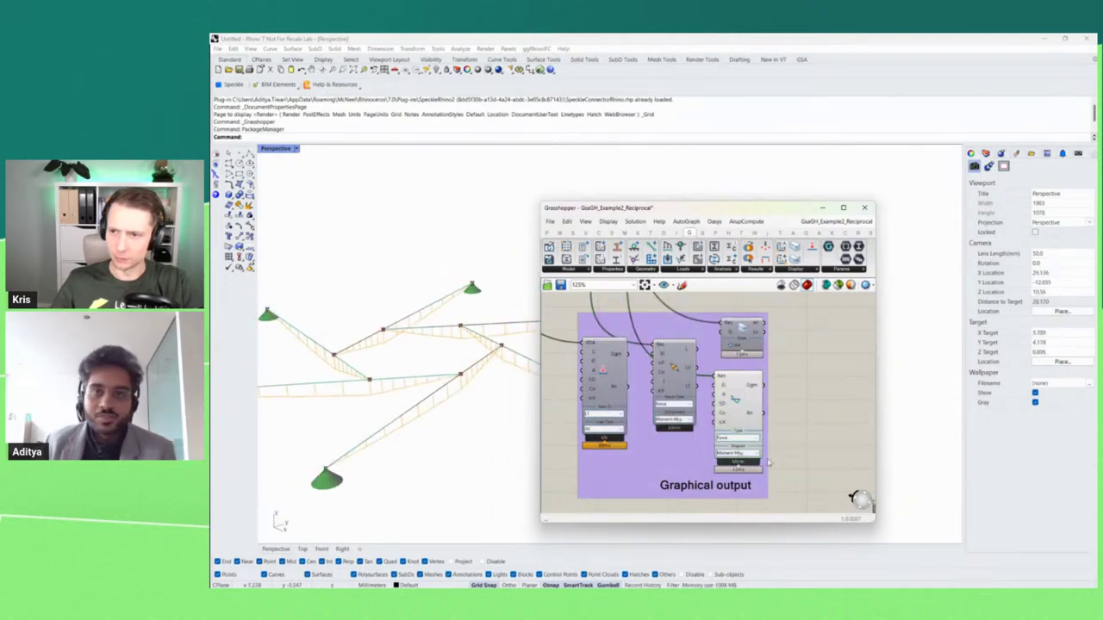
Switch the result diagram to Shear Fz and invert its A input to annotate the values.
{"action": "left_click", "coordinate": [756, 453]}
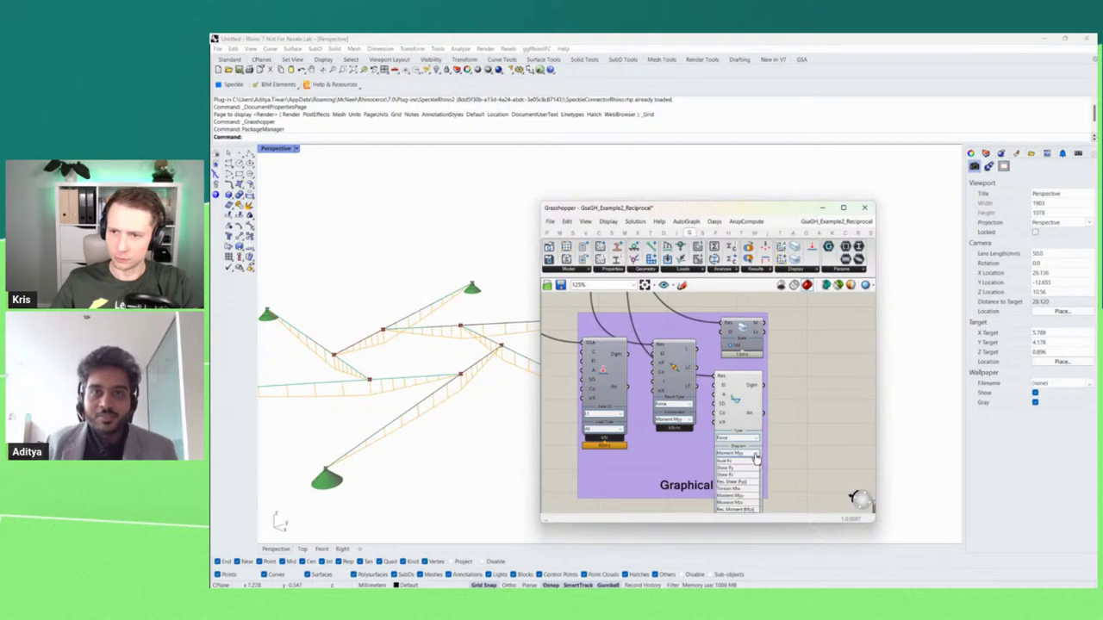
{"action": "left_click", "coordinate": [729, 478]}
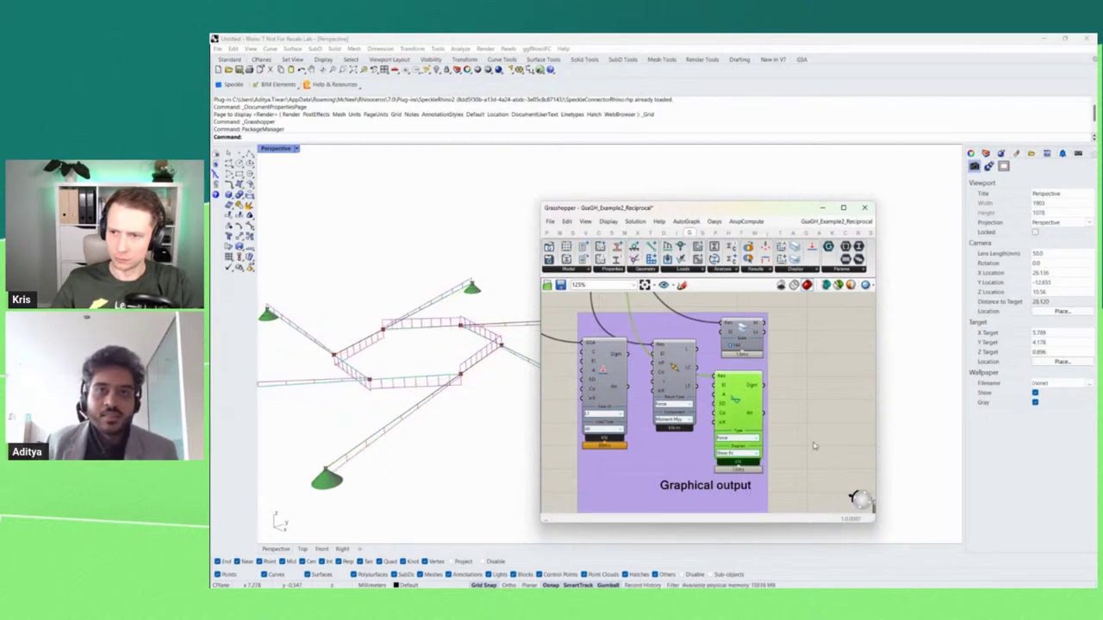
{"action": "right_click", "coordinate": [731, 399]}
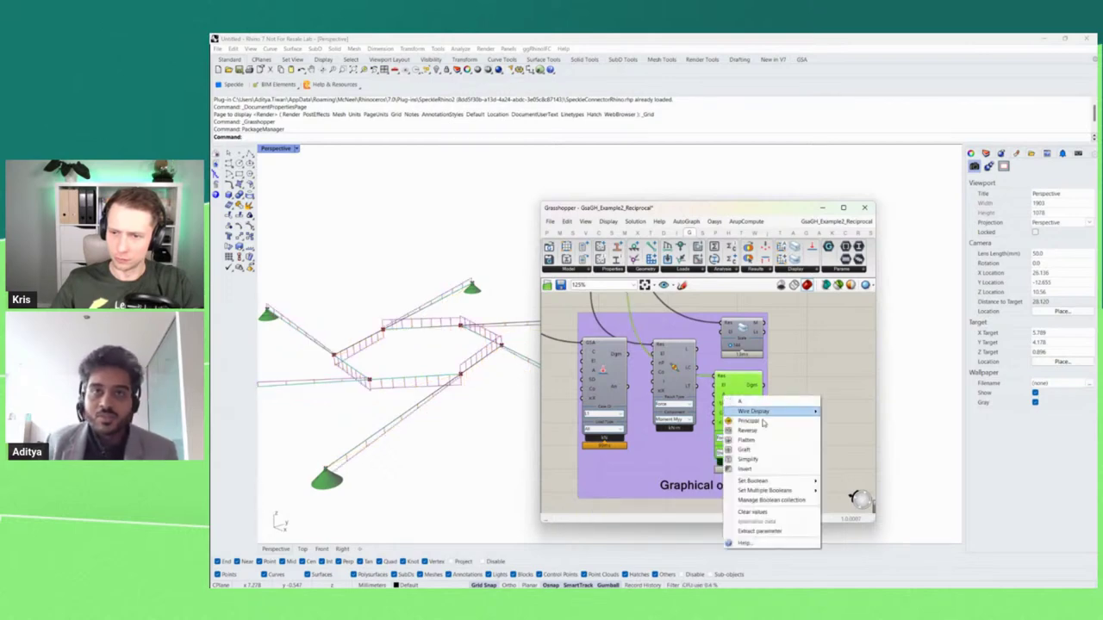
{"action": "left_click", "coordinate": [756, 471]}
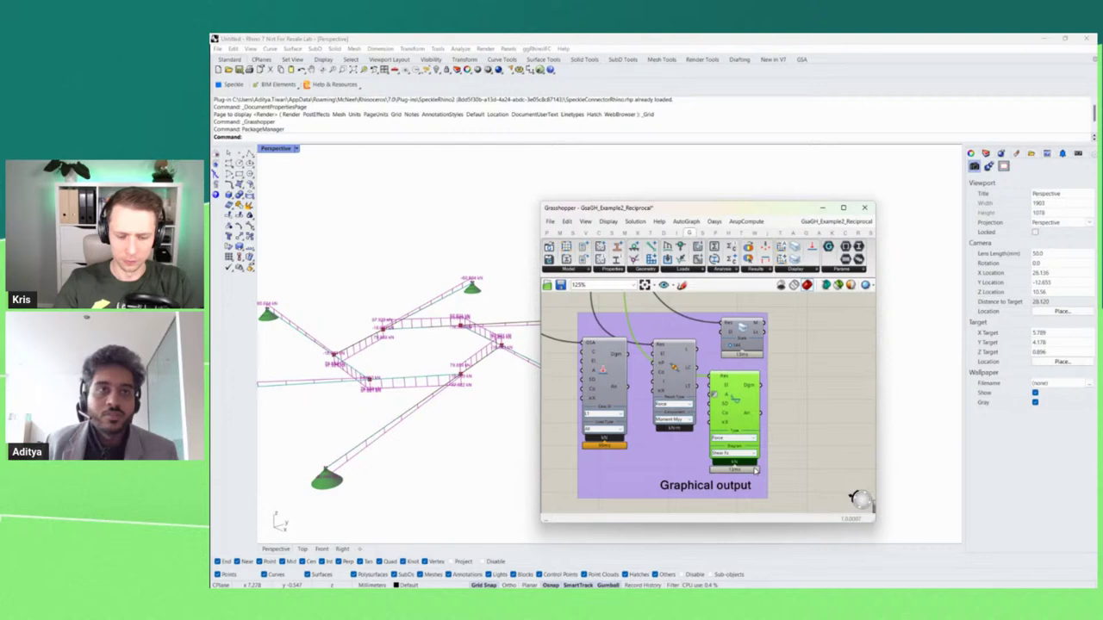
Remove the inversion from the result diagram's A input and set its diagram back to Moment Myy.
{"action": "right_click", "coordinate": [728, 398]}
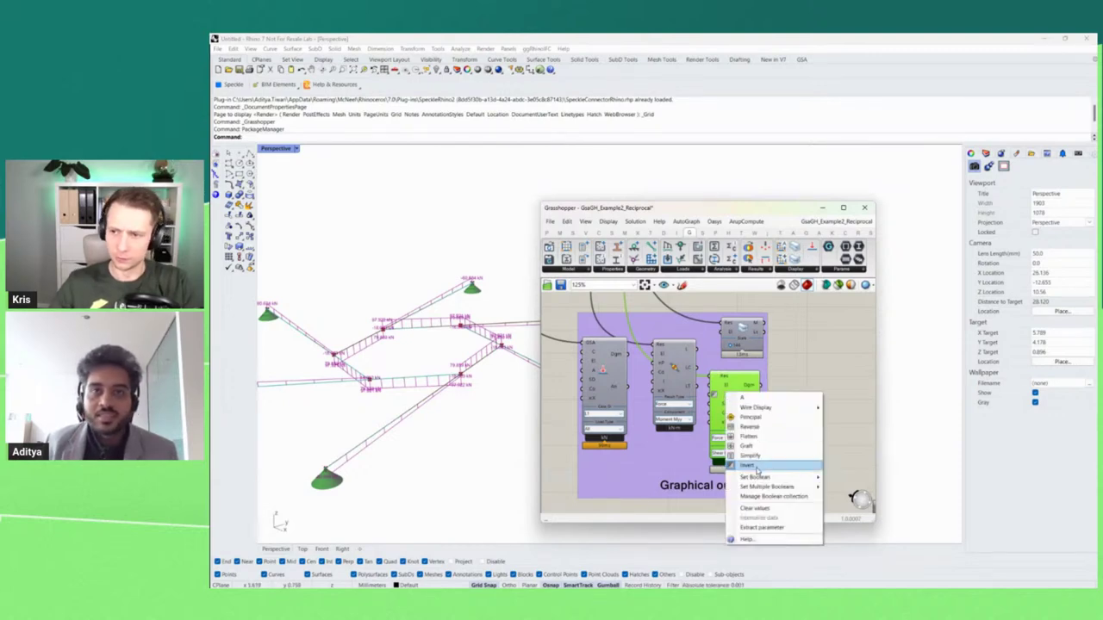
{"action": "left_click", "coordinate": [746, 464]}
{"action": "left_click", "coordinate": [756, 441]}
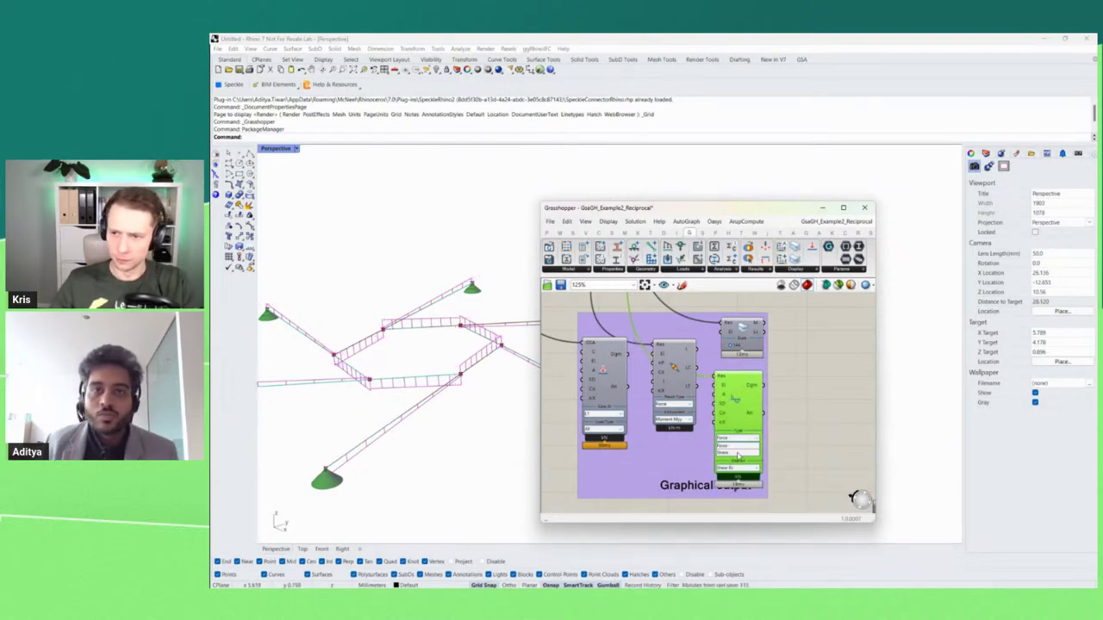
{"action": "left_click", "coordinate": [755, 442]}
{"action": "left_click", "coordinate": [757, 455]}
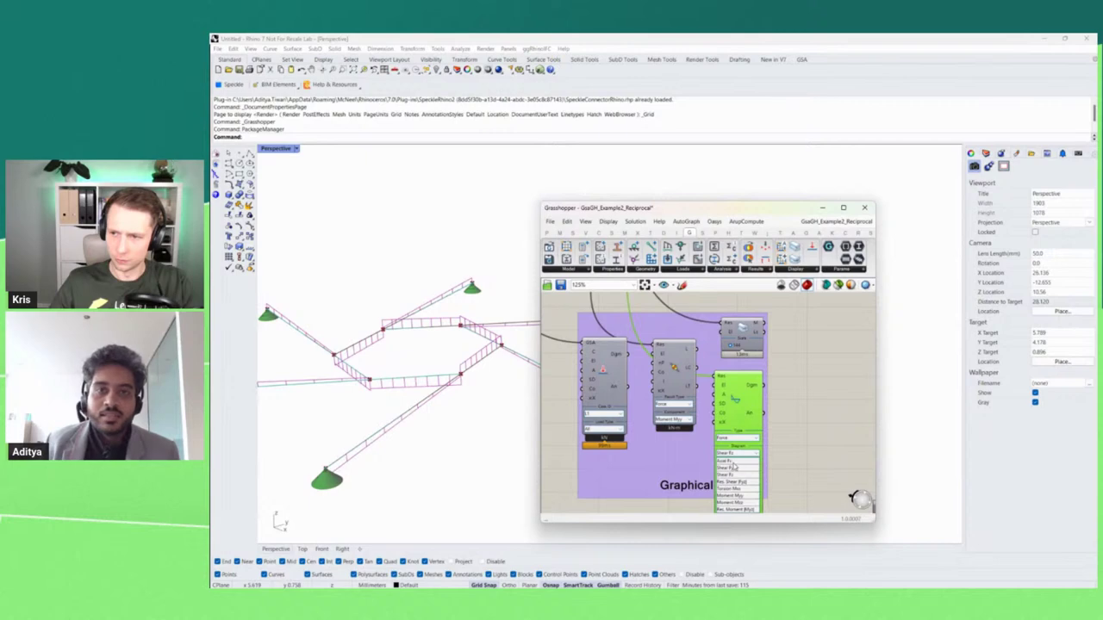
{"action": "left_click", "coordinate": [732, 497]}
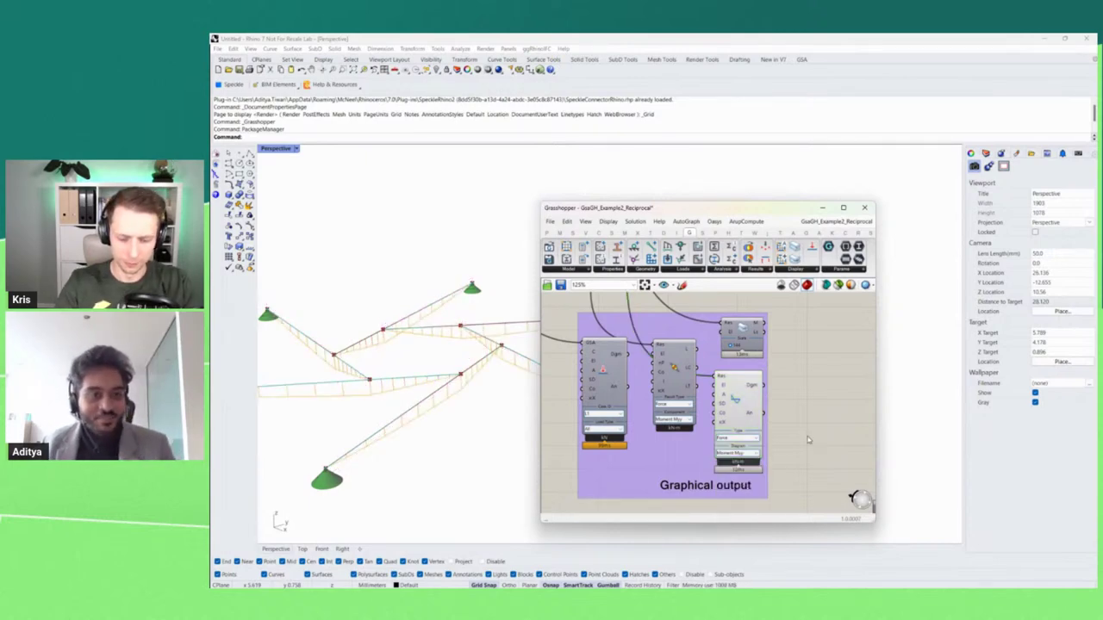
Hide the preview of the 1D result diagram component in the Graphical output group.
{"action": "scroll", "coordinate": [792, 403], "scroll_direction": "down", "scroll_amount": 2}
{"action": "scroll", "coordinate": [758, 383], "scroll_direction": "up", "scroll_amount": 3}
{"action": "left_click", "coordinate": [751, 426]}
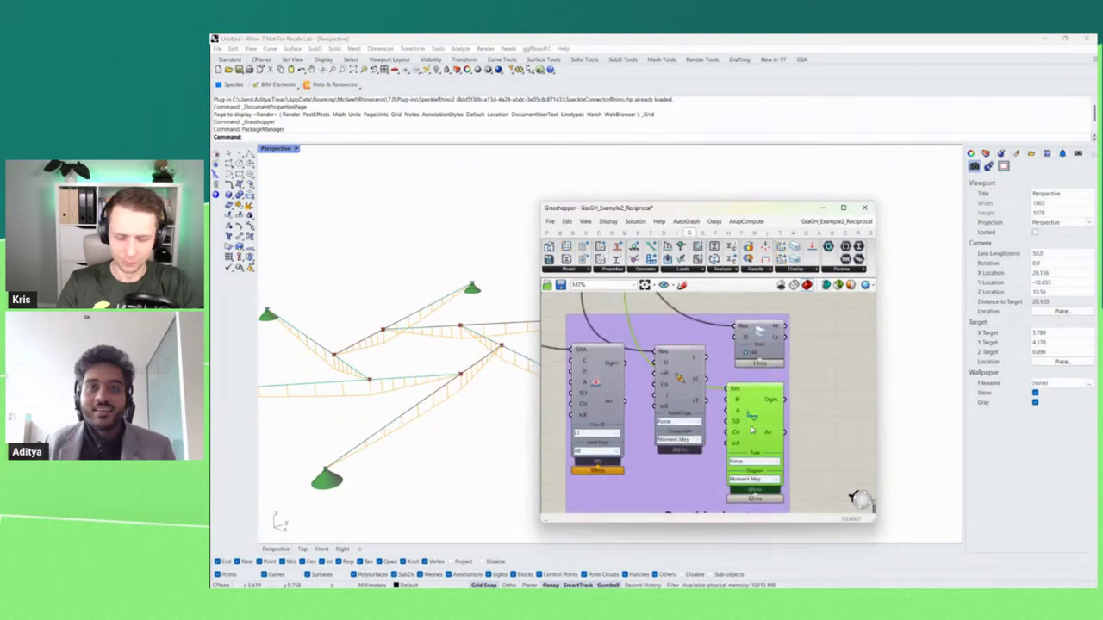
{"action": "middle_click", "coordinate": [751, 426]}
{"action": "left_click", "coordinate": [784, 405]}
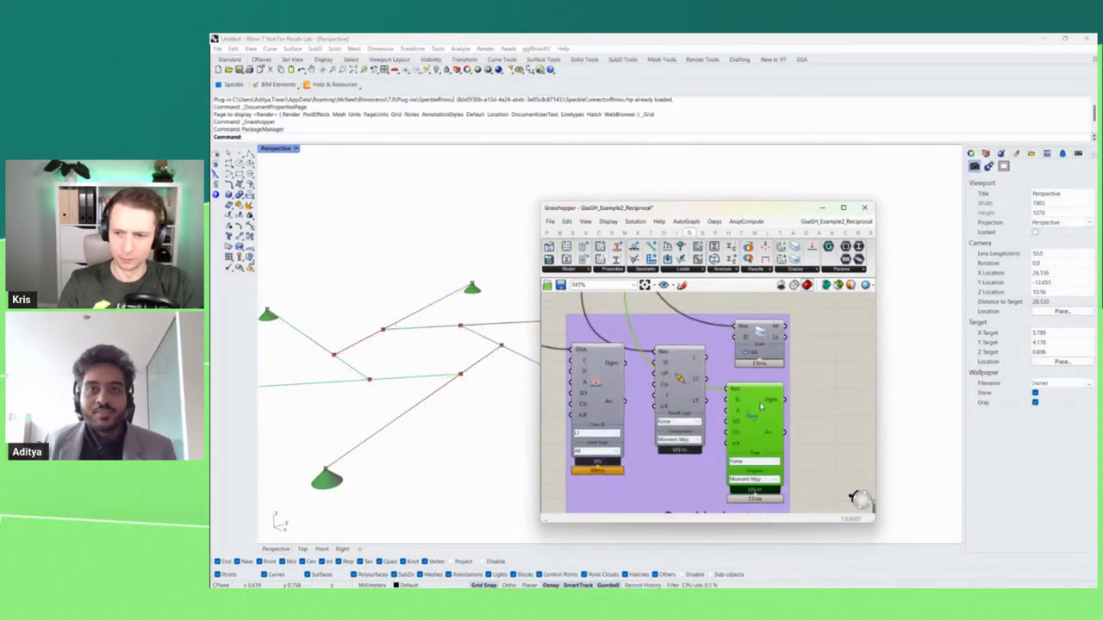
Preview the deformed 3D sections of the beams in the Rhino view, and hide that preview again.
{"action": "left_click", "coordinate": [762, 336]}
{"action": "middle_click", "coordinate": [761, 336]}
{"action": "left_click", "coordinate": [765, 331]}
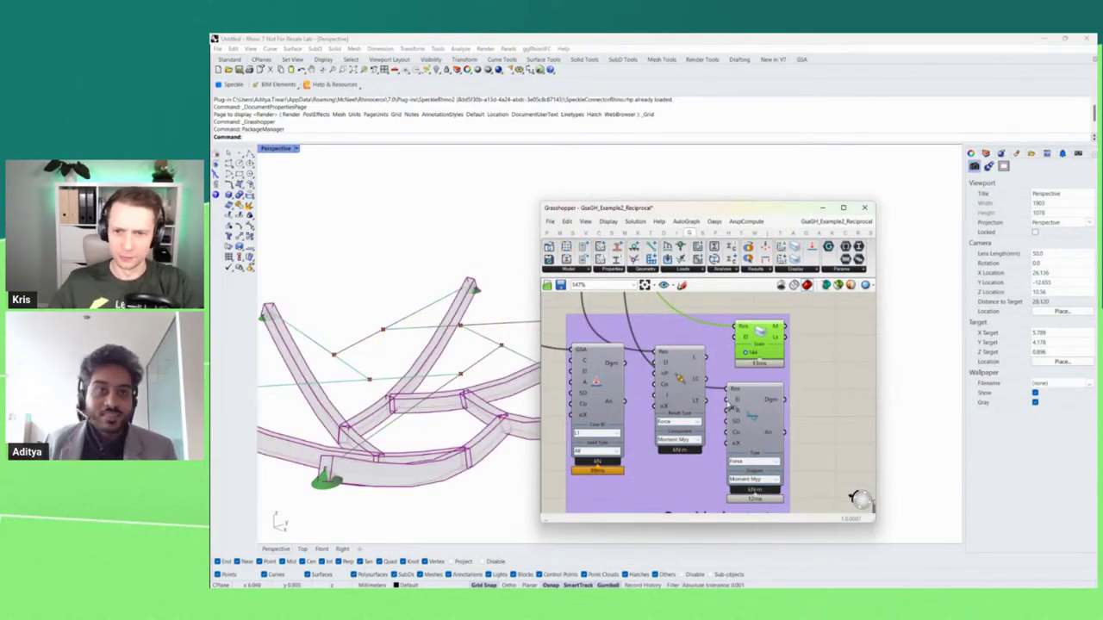
{"action": "scroll", "coordinate": [386, 424], "scroll_direction": "down", "scroll_amount": 6}
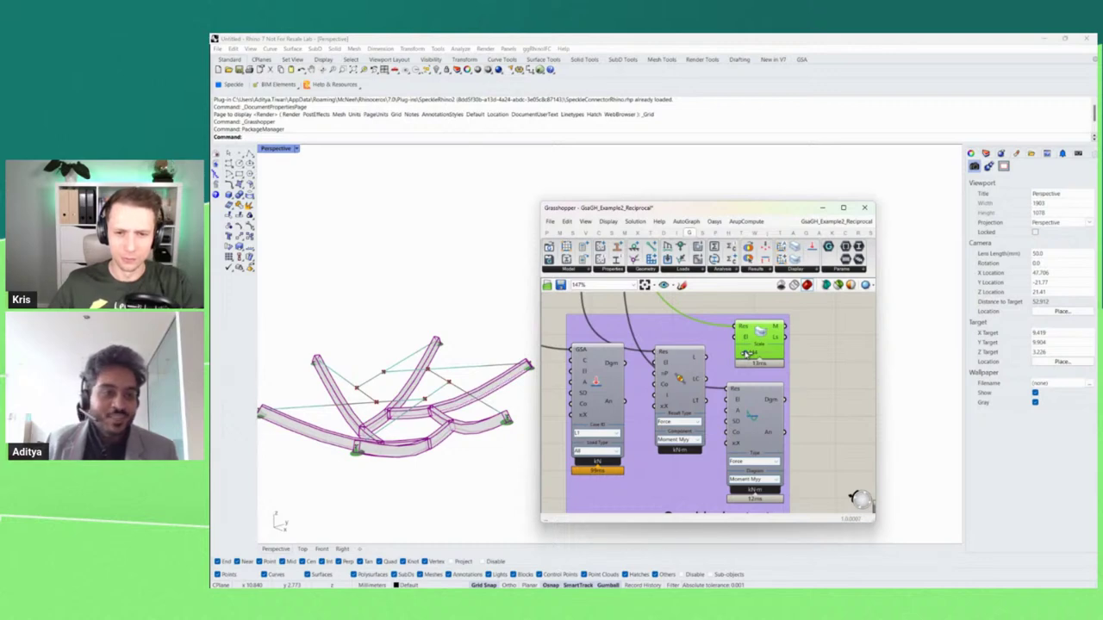
{"action": "left_click_drag", "start_coordinate": [746, 353], "coordinate": [768, 429]}
{"action": "middle_click", "coordinate": [762, 329]}
{"action": "left_click", "coordinate": [791, 301]}
Add a panel beside the Data output group, connect it to the Myy output and enlarge it.
{"action": "scroll", "coordinate": [767, 448], "scroll_direction": "down", "scroll_amount": 4}
{"action": "scroll", "coordinate": [768, 428], "scroll_direction": "up", "scroll_amount": 4}
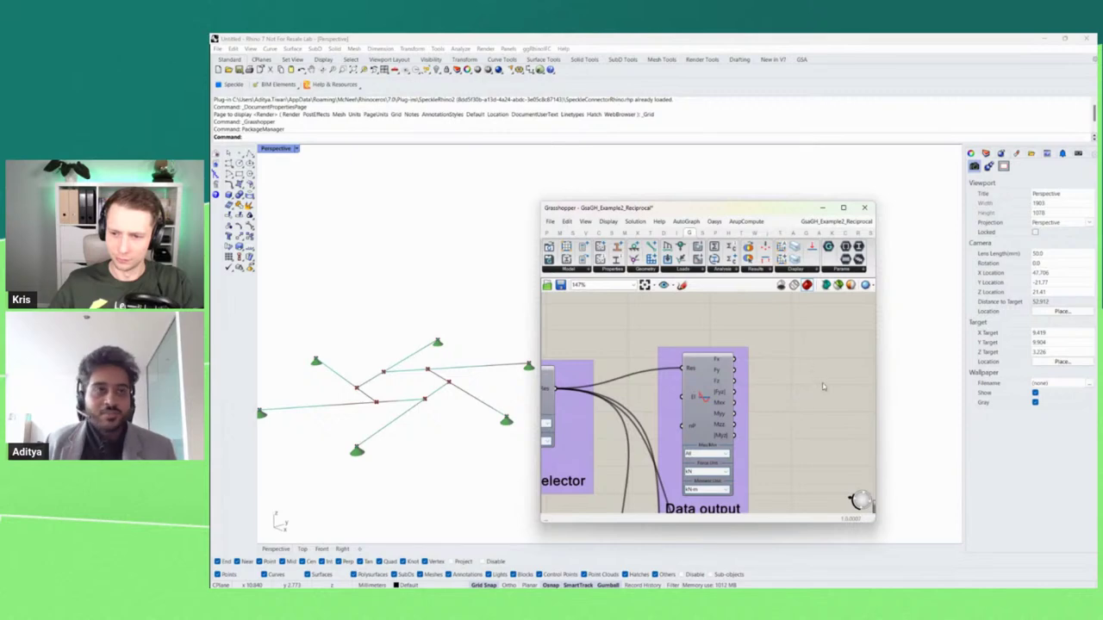
{"action": "double_click", "coordinate": [824, 387]}
{"action": "type", "text": "//"}
{"action": "key", "text": "Return"}
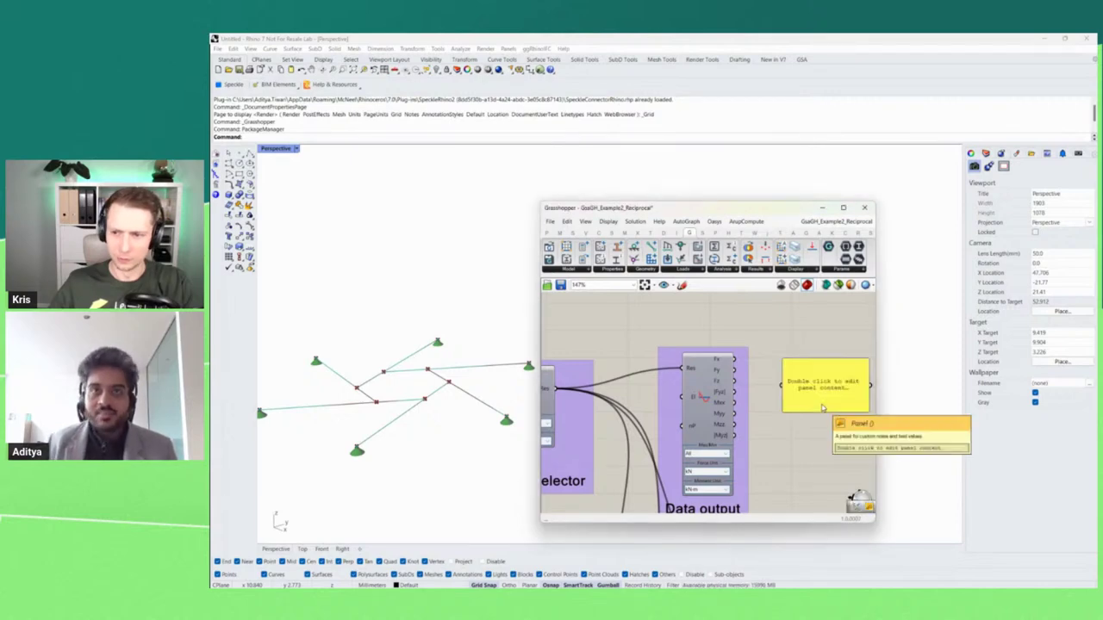
{"action": "left_click_drag", "start_coordinate": [734, 425], "coordinate": [780, 387]}
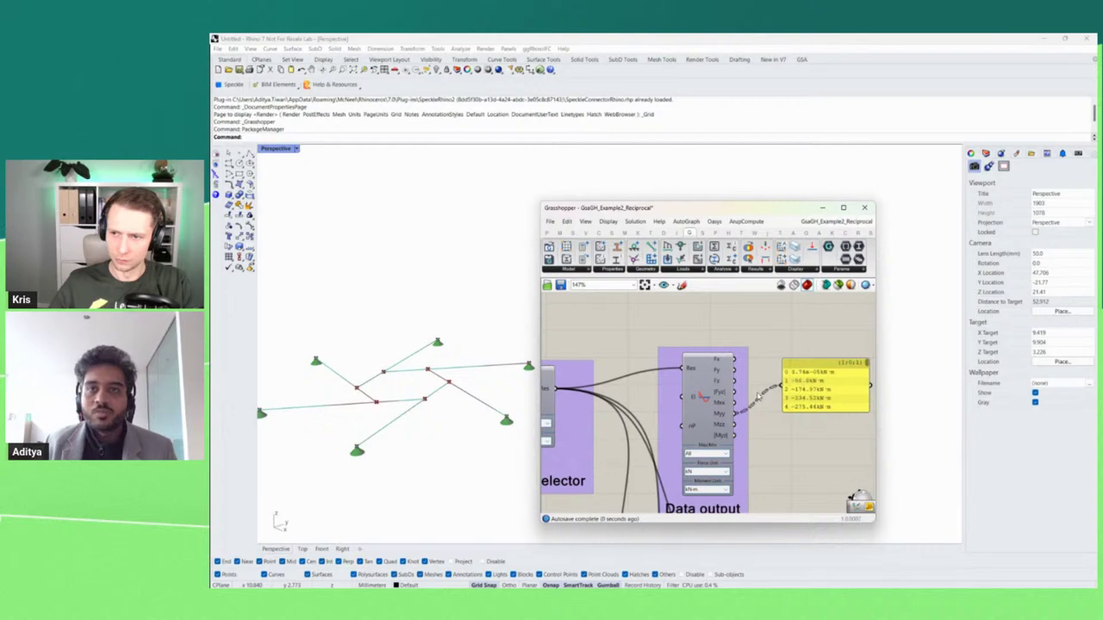
{"action": "left_click_drag", "start_coordinate": [832, 412], "coordinate": [814, 409]}
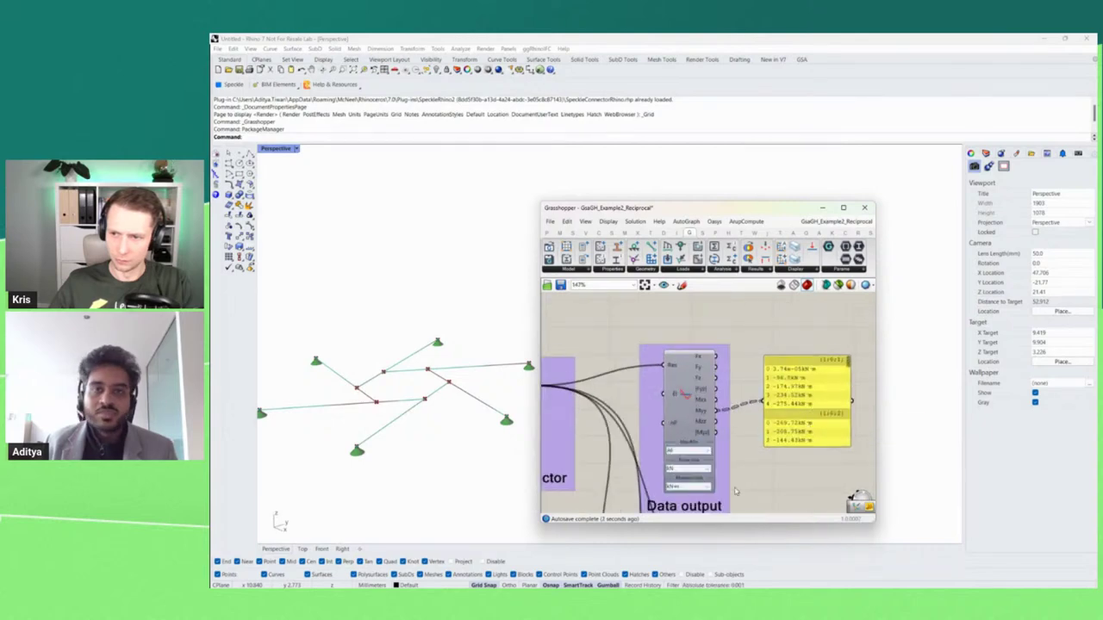
Switch the moment unit of the Data output component to kipf·ft and to kgf·m to compare the listed moments.
{"action": "scroll", "coordinate": [703, 489], "scroll_direction": "down", "scroll_amount": 3}
{"action": "scroll", "coordinate": [703, 491], "scroll_direction": "up", "scroll_amount": 3}
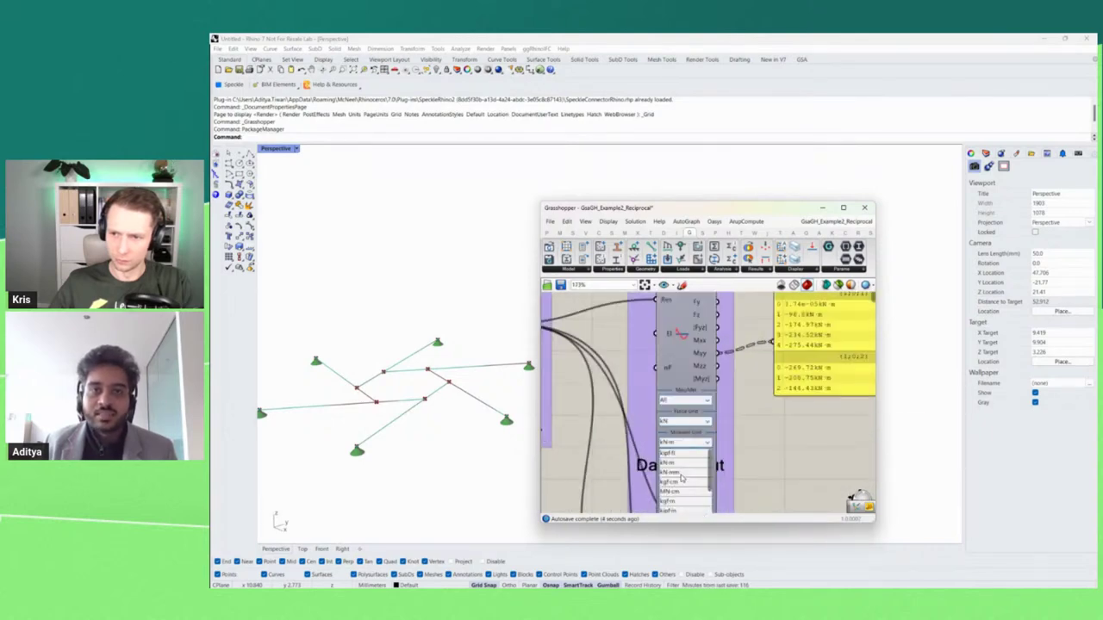
{"action": "left_click", "coordinate": [679, 455]}
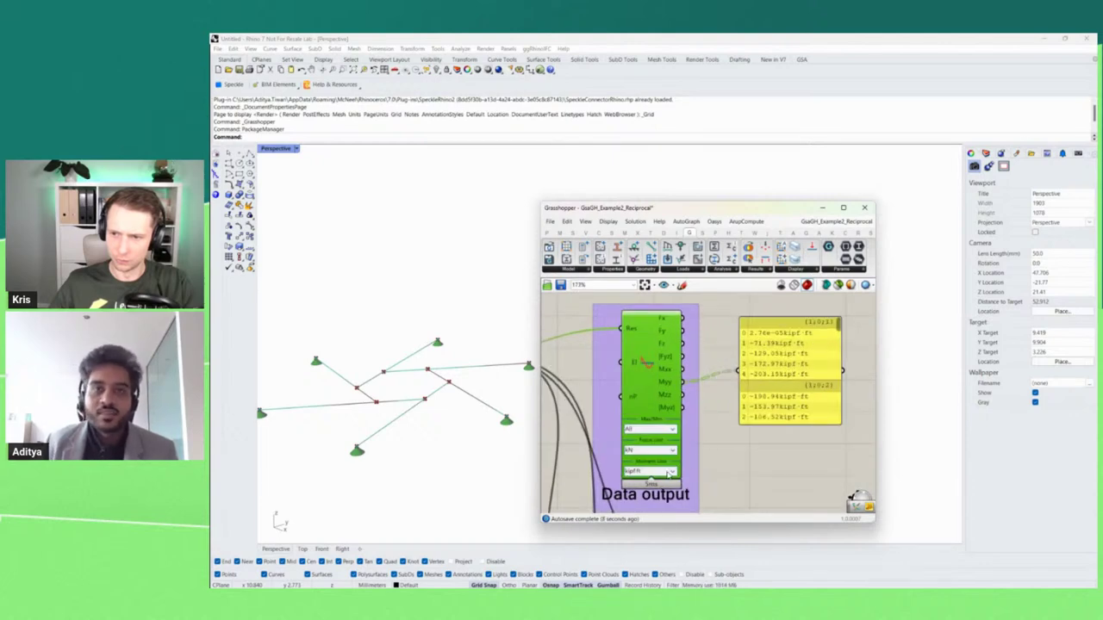
{"action": "left_click", "coordinate": [671, 473]}
{"action": "scroll", "coordinate": [655, 487], "scroll_direction": "up", "scroll_amount": 1}
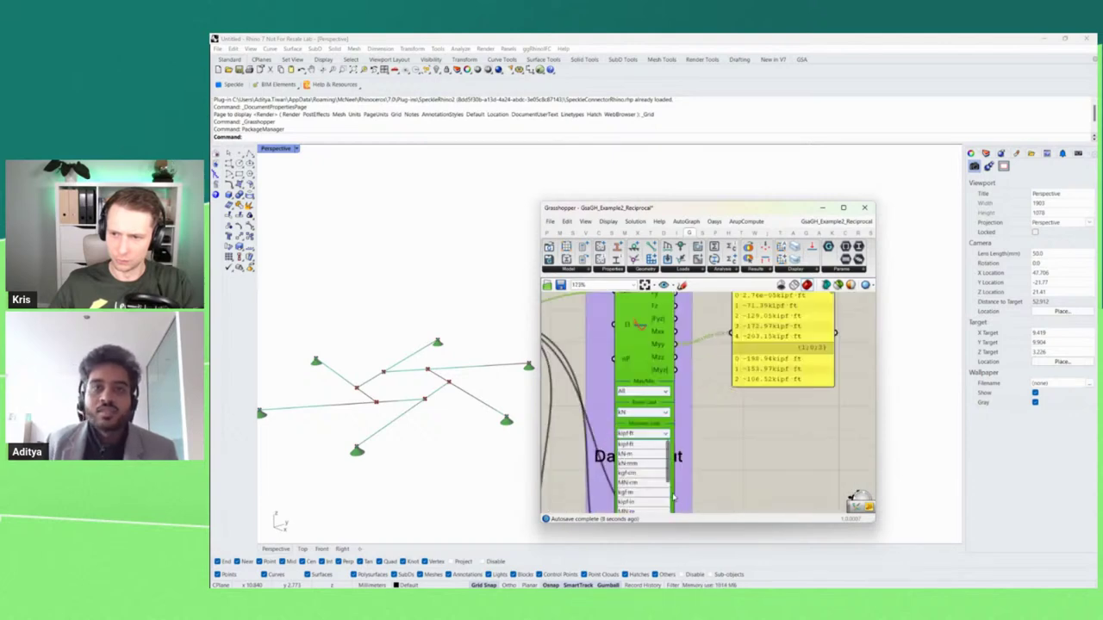
{"action": "left_click", "coordinate": [626, 493]}
Set the moment unit of the Data output component back to kN·m.
{"action": "left_click", "coordinate": [662, 424]}
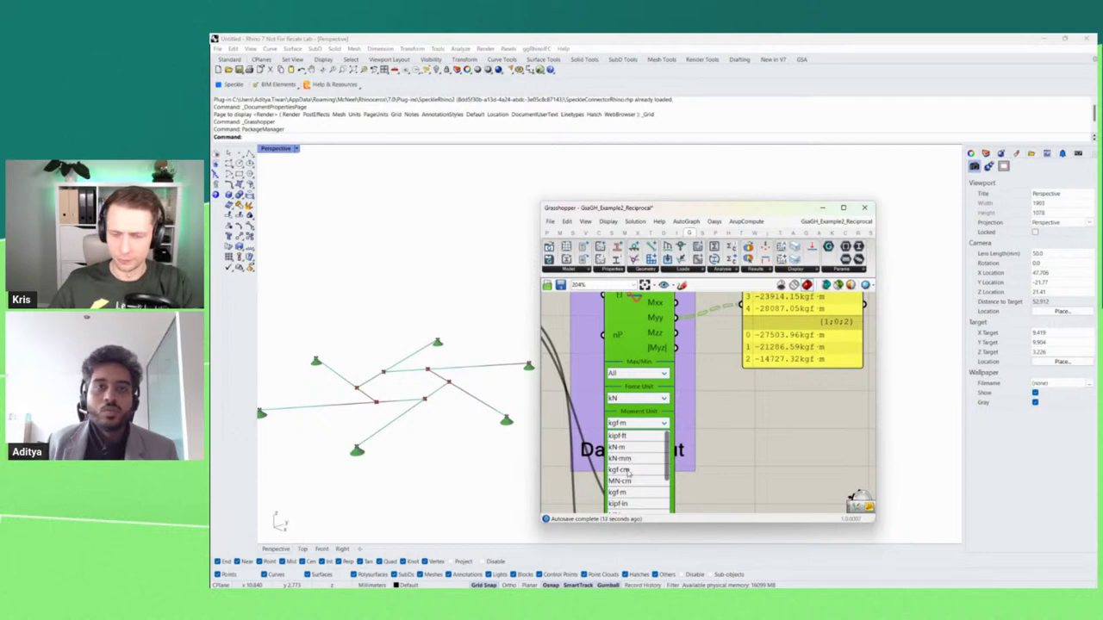
{"action": "left_click", "coordinate": [622, 448]}
{"action": "scroll", "coordinate": [768, 423], "scroll_direction": "down", "scroll_amount": 3}
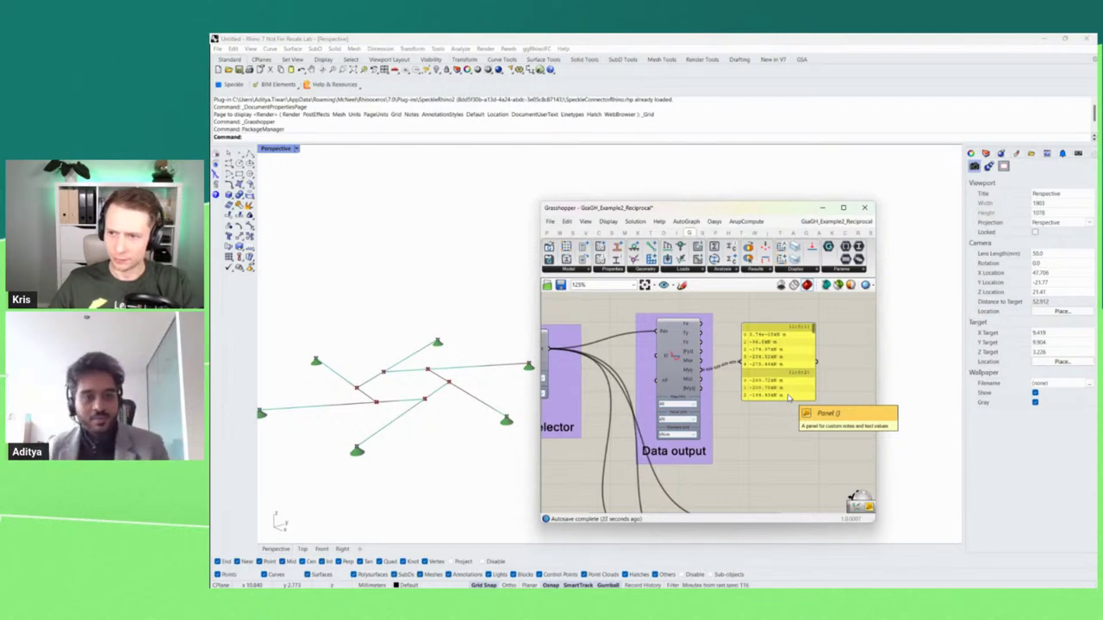
Save the GSA model to the panel's file path, test 101.gwb, with the Save GSA Model component.
{"action": "scroll", "coordinate": [780, 392], "scroll_direction": "down", "scroll_amount": 5}
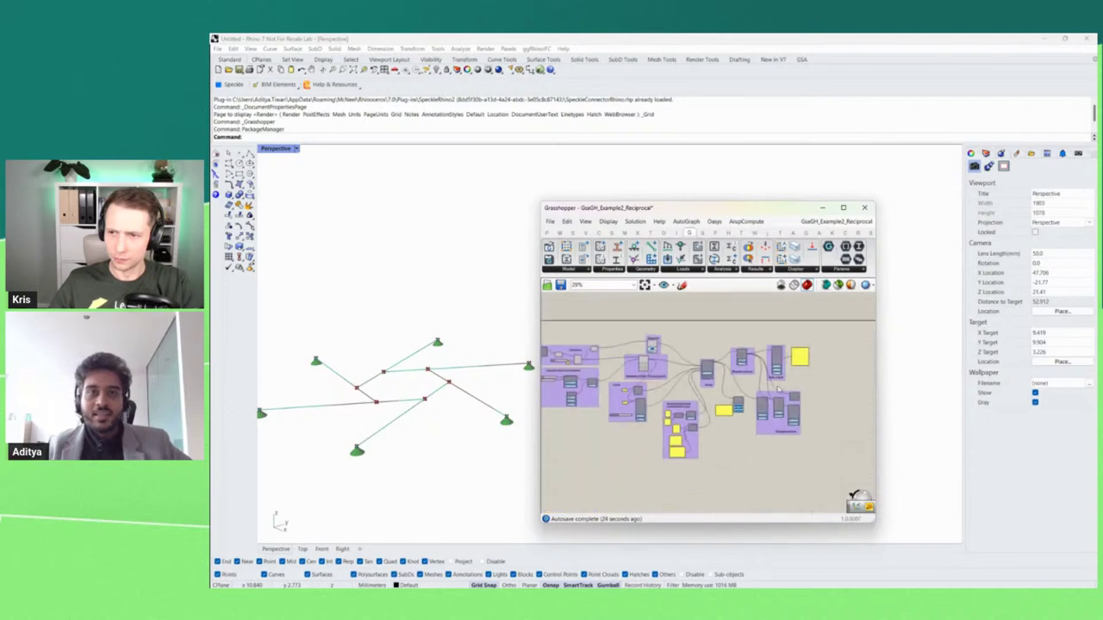
{"action": "scroll", "coordinate": [759, 391], "scroll_direction": "up", "scroll_amount": 4}
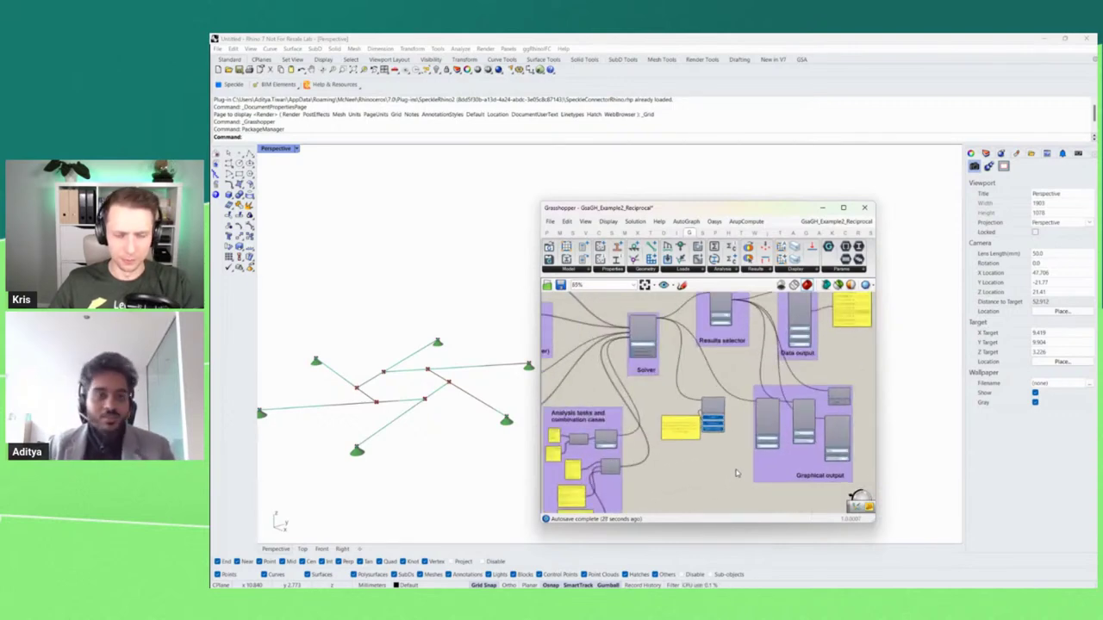
{"action": "scroll", "coordinate": [707, 478], "scroll_direction": "up", "scroll_amount": 3}
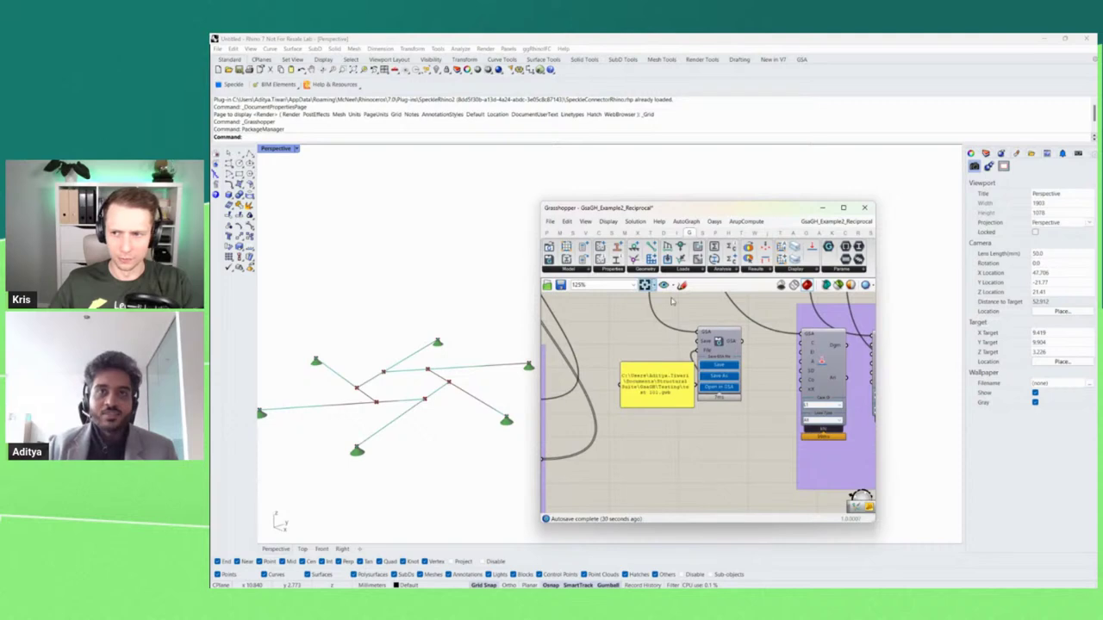
{"action": "scroll", "coordinate": [737, 386], "scroll_direction": "up", "scroll_amount": 3}
{"action": "left_click", "coordinate": [738, 385]}
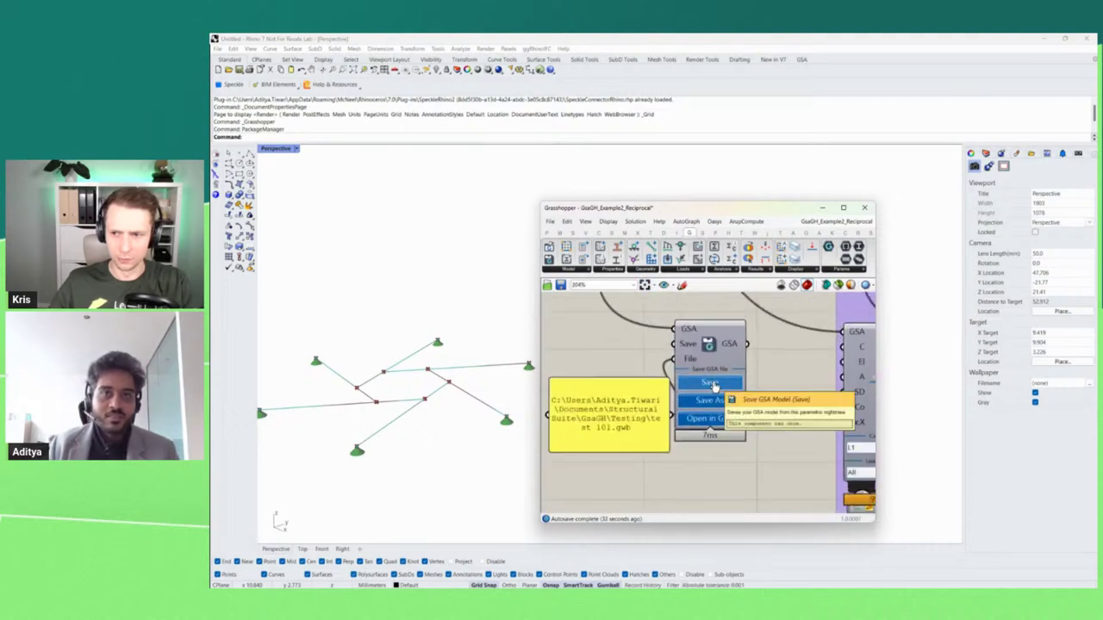
{"action": "left_click", "coordinate": [710, 400]}
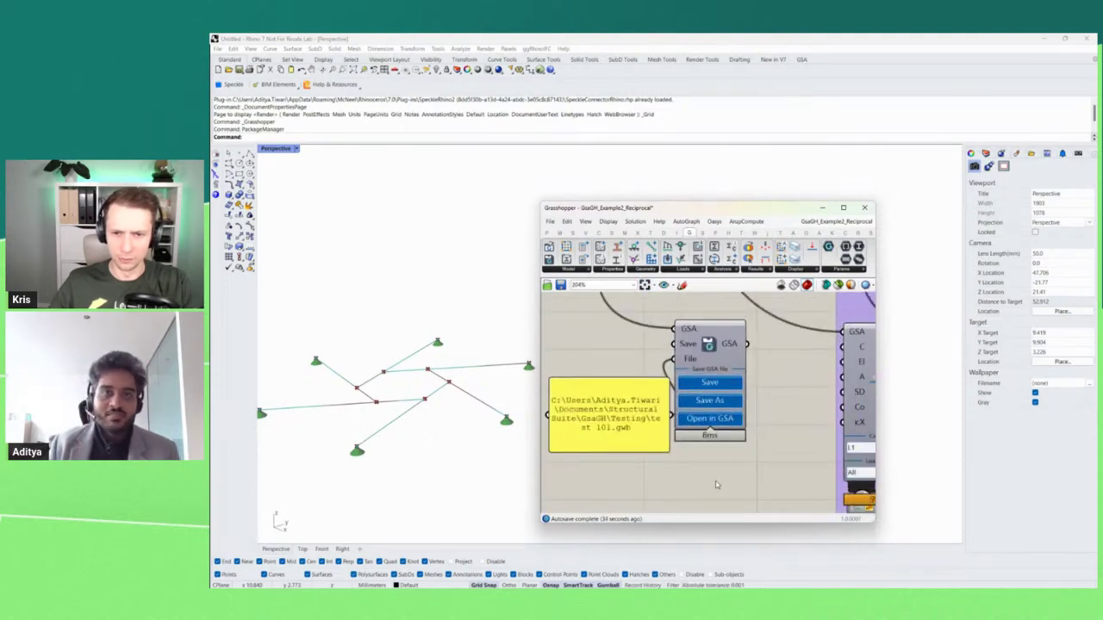
{"action": "left_click_drag", "start_coordinate": [777, 250], "coordinate": [726, 177]}
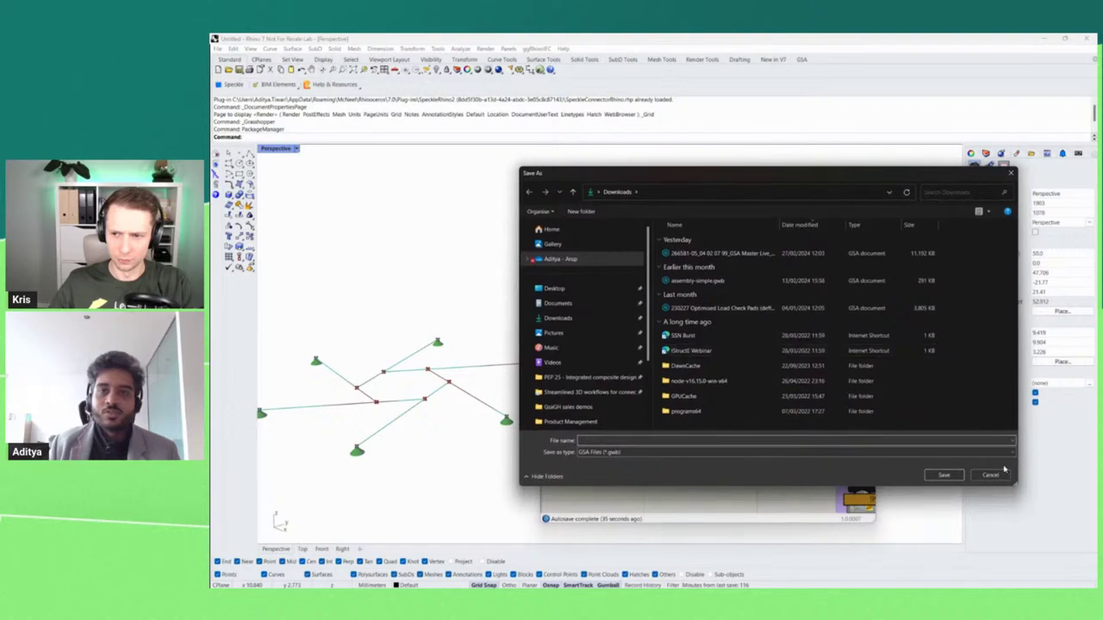
{"action": "left_click", "coordinate": [997, 474]}
Open the saved test 101.gwb model in Oasys GSA and enlarge its graphic view.
{"action": "left_click", "coordinate": [709, 380]}
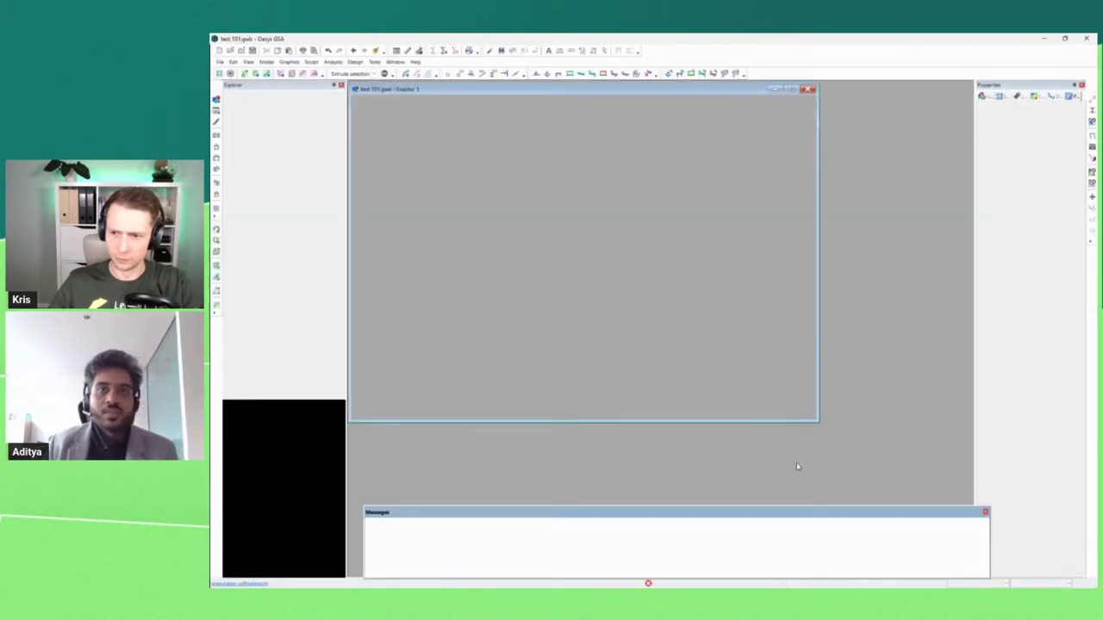
{"action": "left_click_drag", "start_coordinate": [816, 423], "coordinate": [940, 504]}
{"action": "left_click_drag", "start_coordinate": [813, 431], "coordinate": [741, 357]}
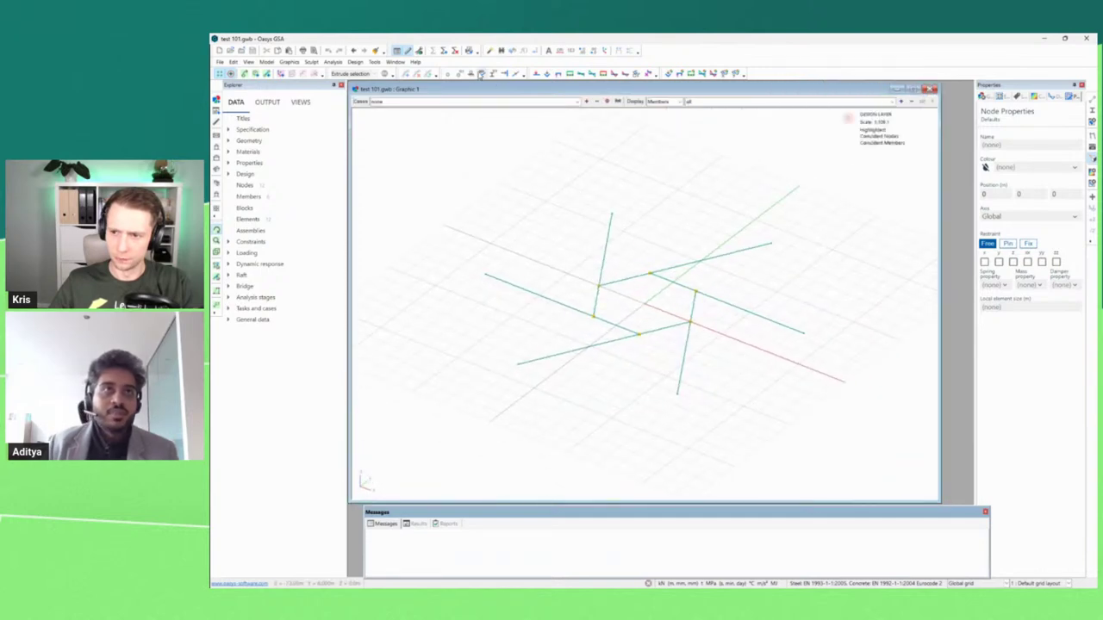
Display the supports on the GSA model, and show the member sections briefly before hiding them again.
{"action": "left_click", "coordinate": [470, 73]}
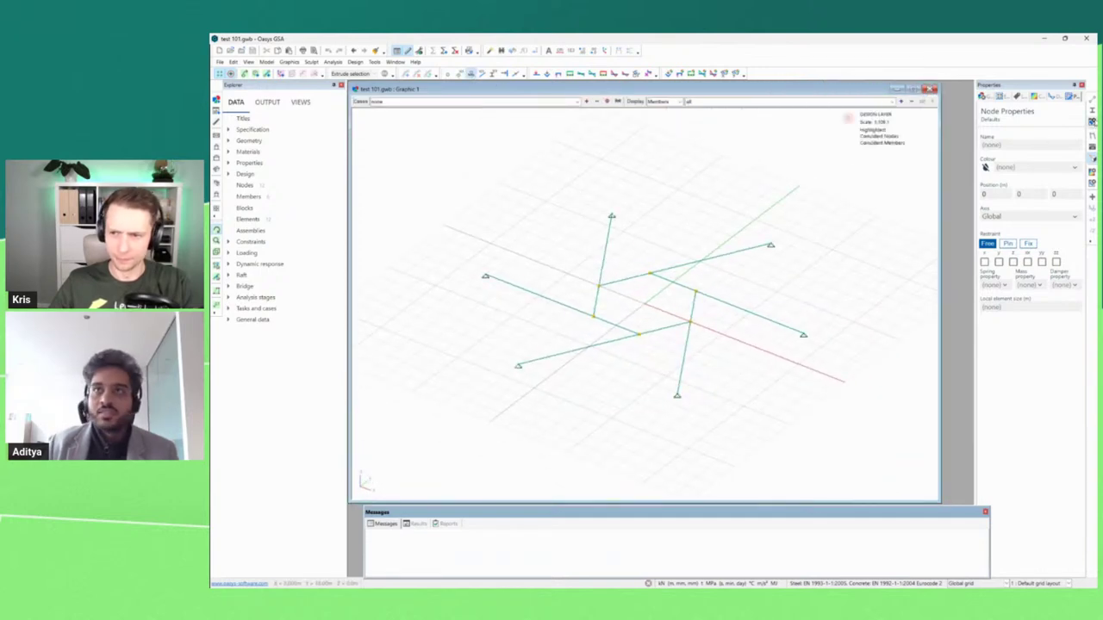
{"action": "left_click", "coordinate": [1091, 112]}
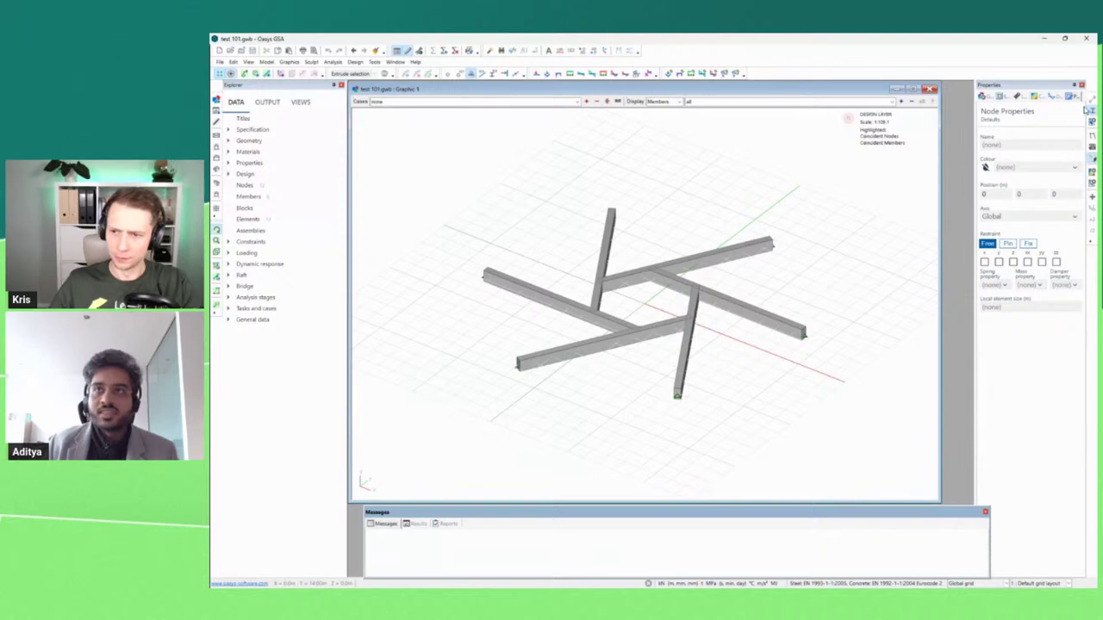
{"action": "left_click", "coordinate": [1089, 111]}
Display the deformed shape for case C4 : SLS 2 in the analysis layer.
{"action": "left_click", "coordinate": [577, 102]}
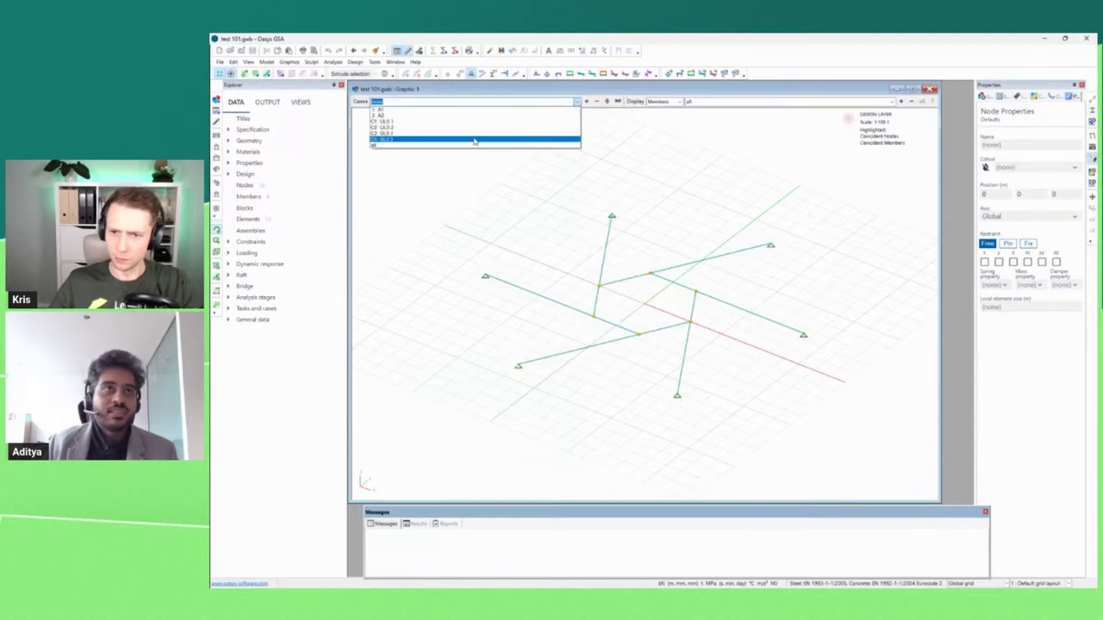
{"action": "left_click", "coordinate": [474, 141]}
{"action": "right_click", "coordinate": [513, 191]}
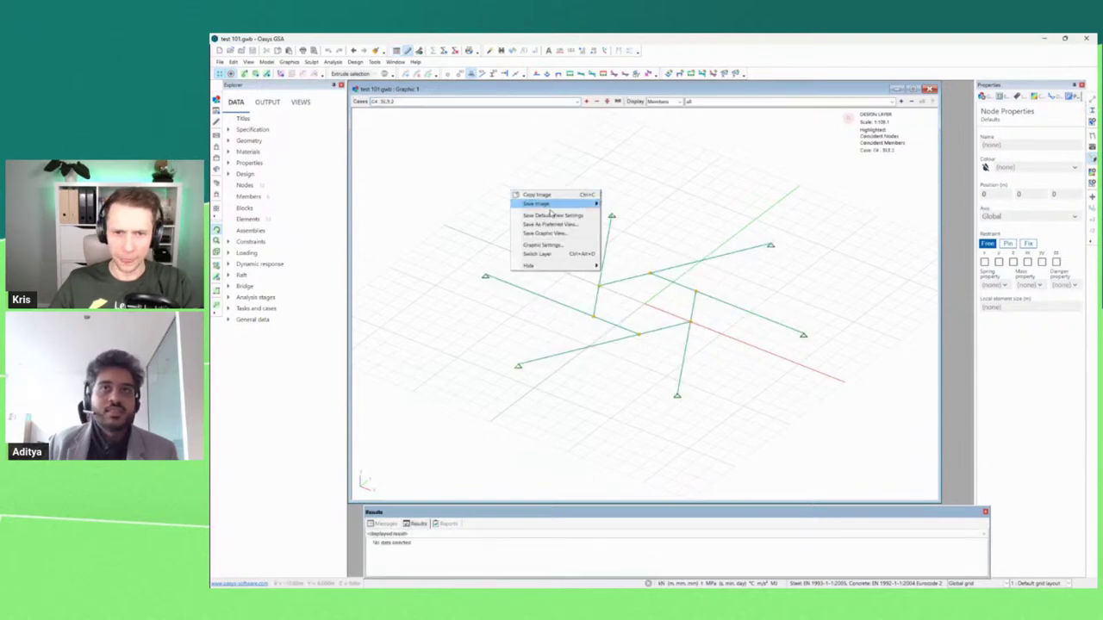
{"action": "left_click", "coordinate": [539, 255]}
{"action": "left_click", "coordinate": [1090, 137]}
{"action": "mouse_move", "coordinate": [716, 335]}
{"action": "left_mouse_down"}
{"action": "mouse_move", "coordinate": [733, 305]}
{"action": "mouse_move", "coordinate": [693, 333]}
{"action": "mouse_move", "coordinate": [703, 326]}
{"action": "left_mouse_up"}
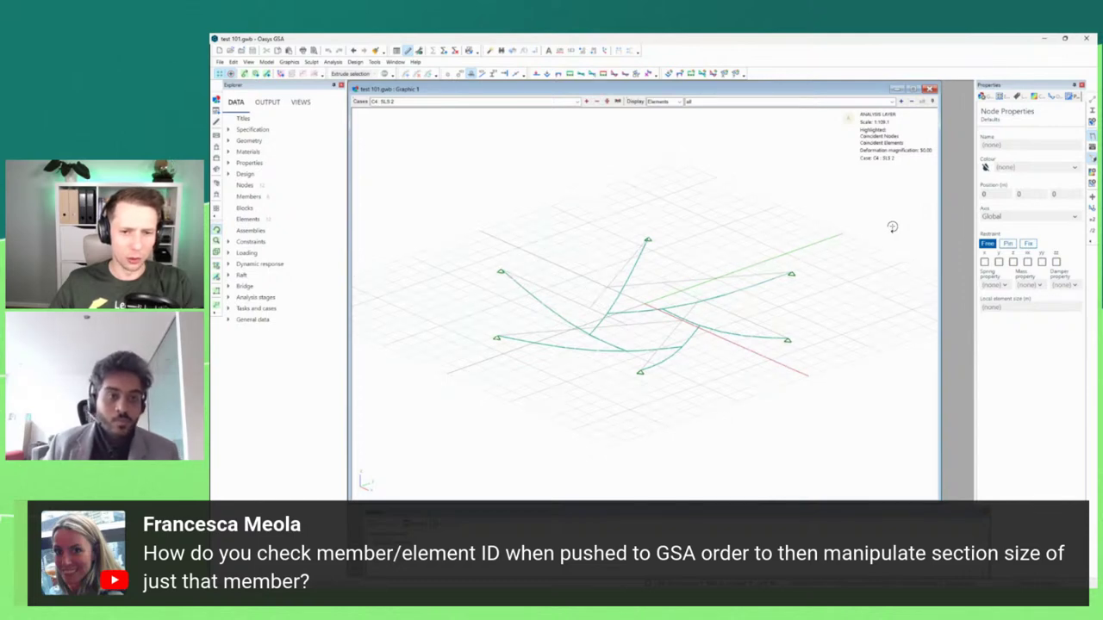
Return to Grasshopper and move the Create 1D Member component slightly left within the Members (GSA - Design Layer) group.
{"action": "left_click", "coordinate": [1045, 39]}
{"action": "scroll", "coordinate": [747, 362], "scroll_direction": "down", "scroll_amount": 8}
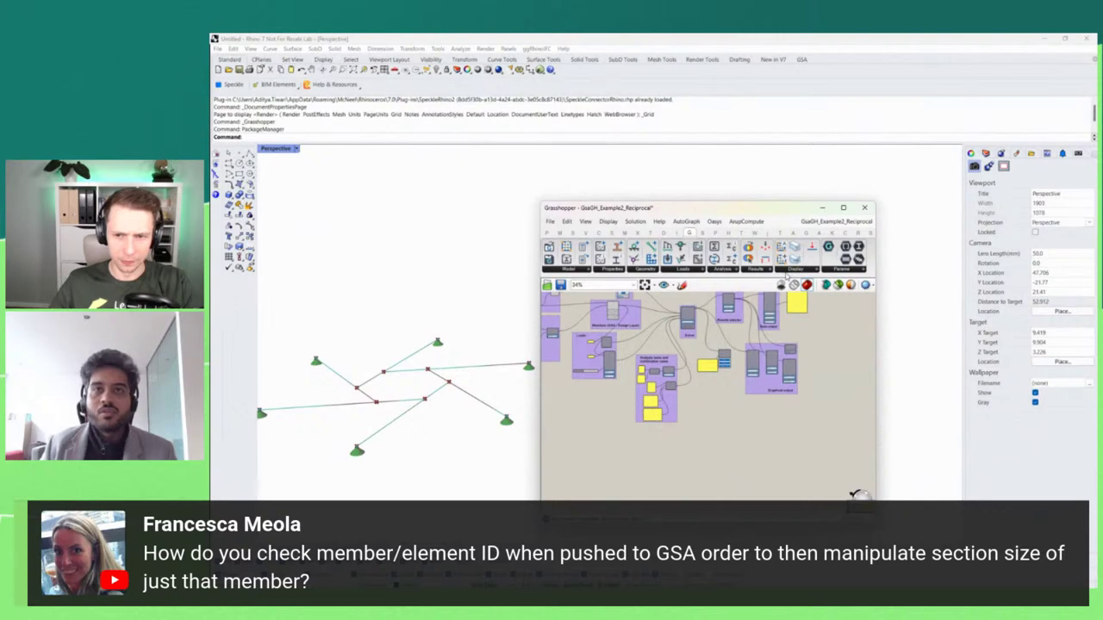
{"action": "scroll", "coordinate": [731, 418], "scroll_direction": "down", "scroll_amount": 3}
{"action": "scroll", "coordinate": [696, 398], "scroll_direction": "up", "scroll_amount": 8}
{"action": "scroll", "coordinate": [715, 432], "scroll_direction": "down", "scroll_amount": 6}
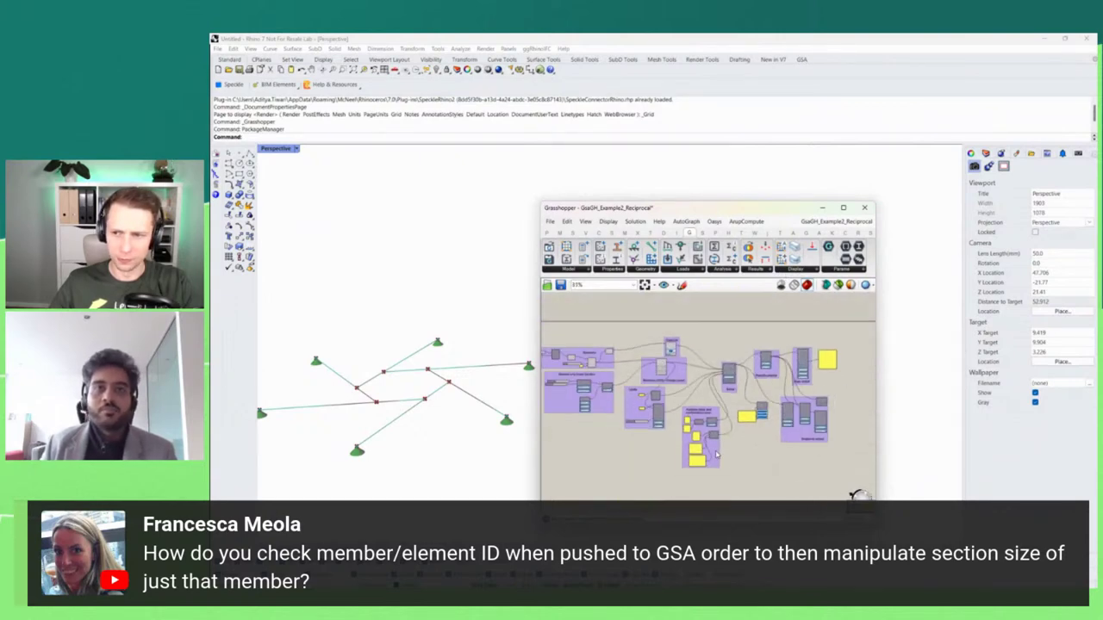
{"action": "scroll", "coordinate": [694, 400], "scroll_direction": "up", "scroll_amount": 3}
{"action": "scroll", "coordinate": [694, 400], "scroll_direction": "up", "scroll_amount": 4}
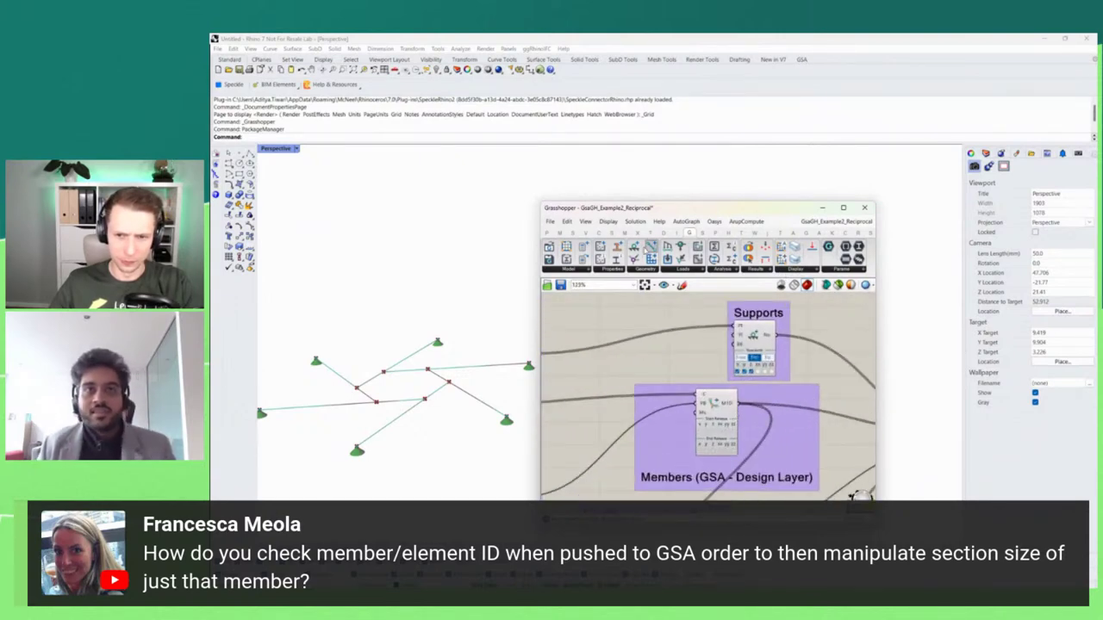
{"action": "left_click_drag", "start_coordinate": [726, 407], "coordinate": [708, 412]}
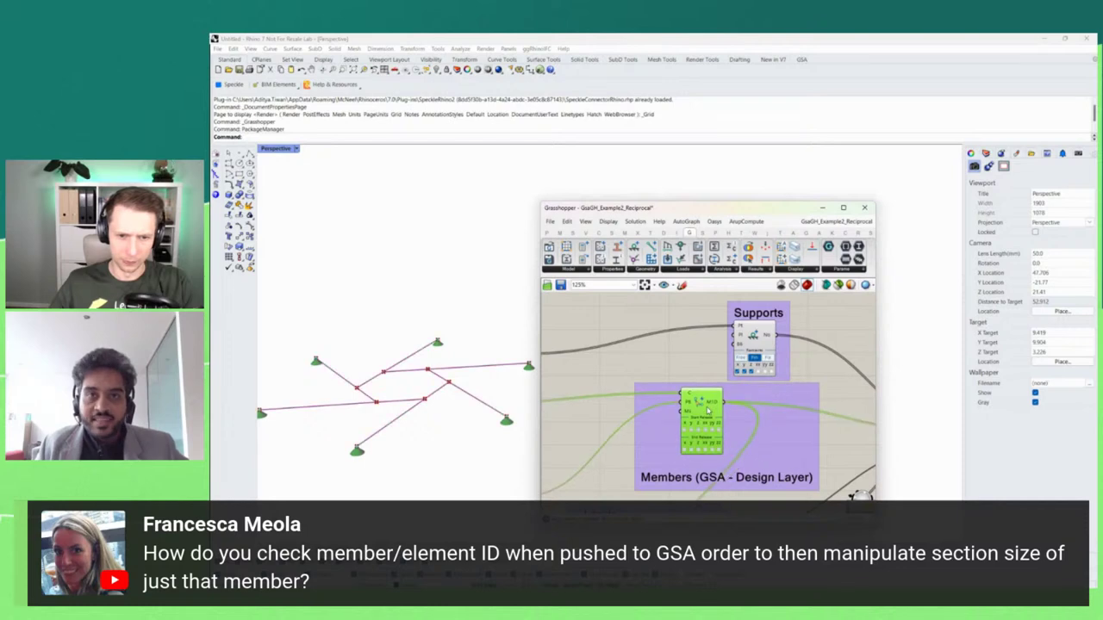
{"action": "scroll", "coordinate": [731, 420], "scroll_direction": "up", "scroll_amount": 1}
Insert an Edit 1D Member component on the canvas beside the Members (GSA - Design Layer) group.
{"action": "left_click", "coordinate": [652, 271]}
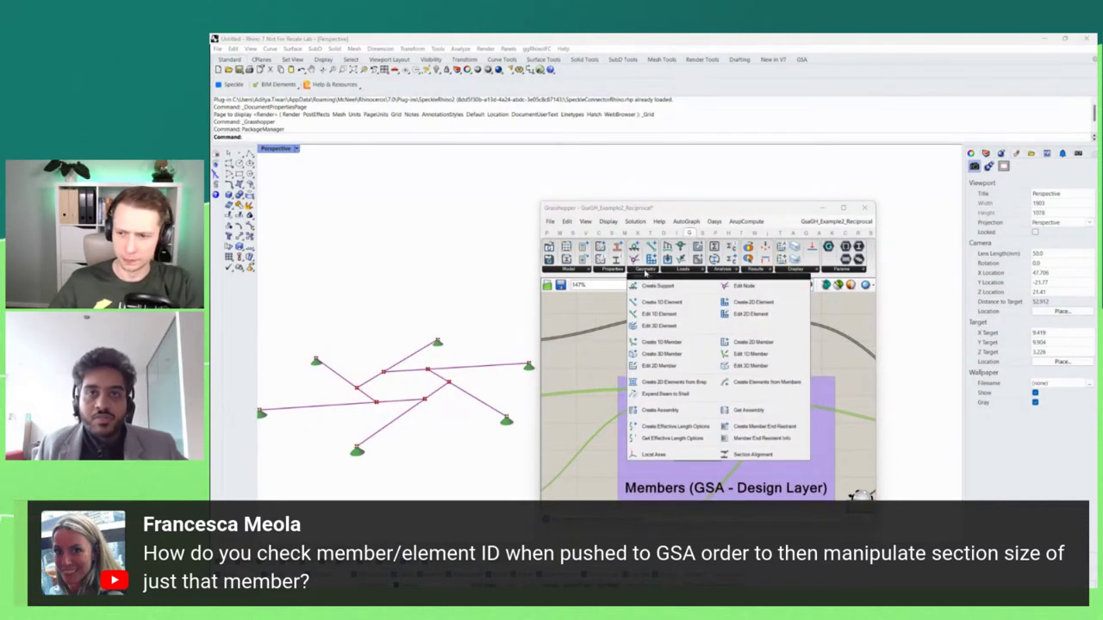
{"action": "left_click", "coordinate": [605, 350]}
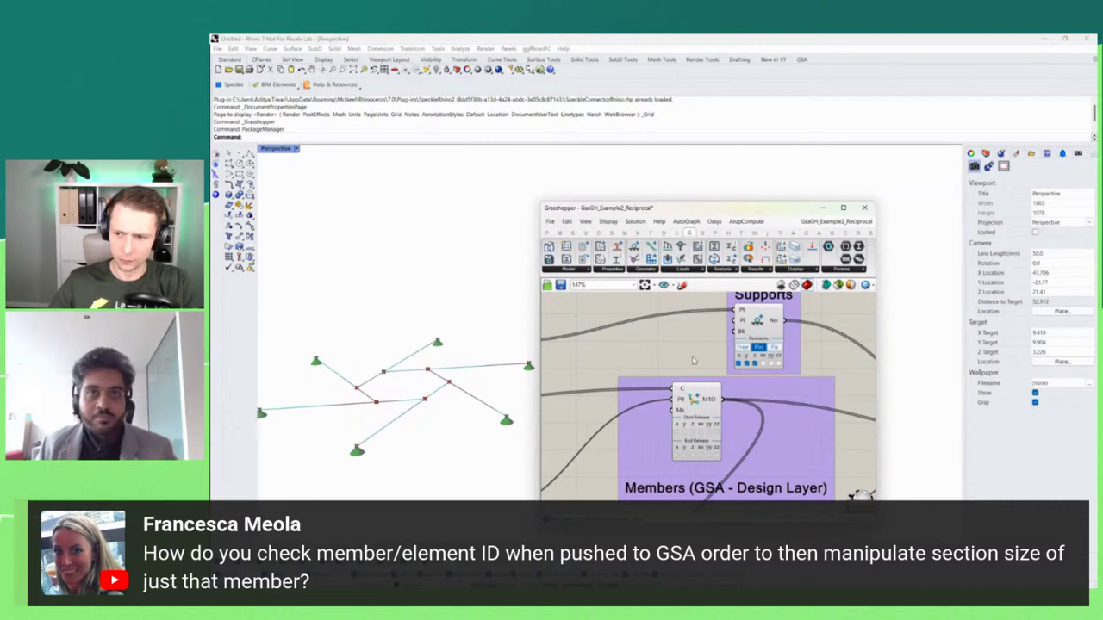
{"action": "left_click", "coordinate": [648, 272]}
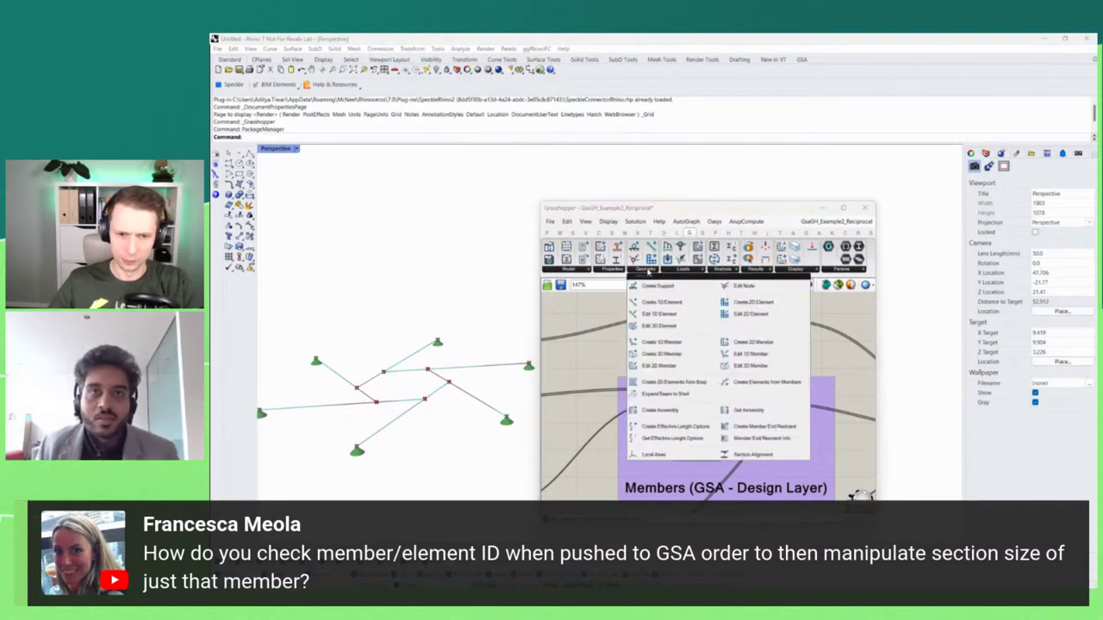
{"action": "left_click", "coordinate": [661, 274]}
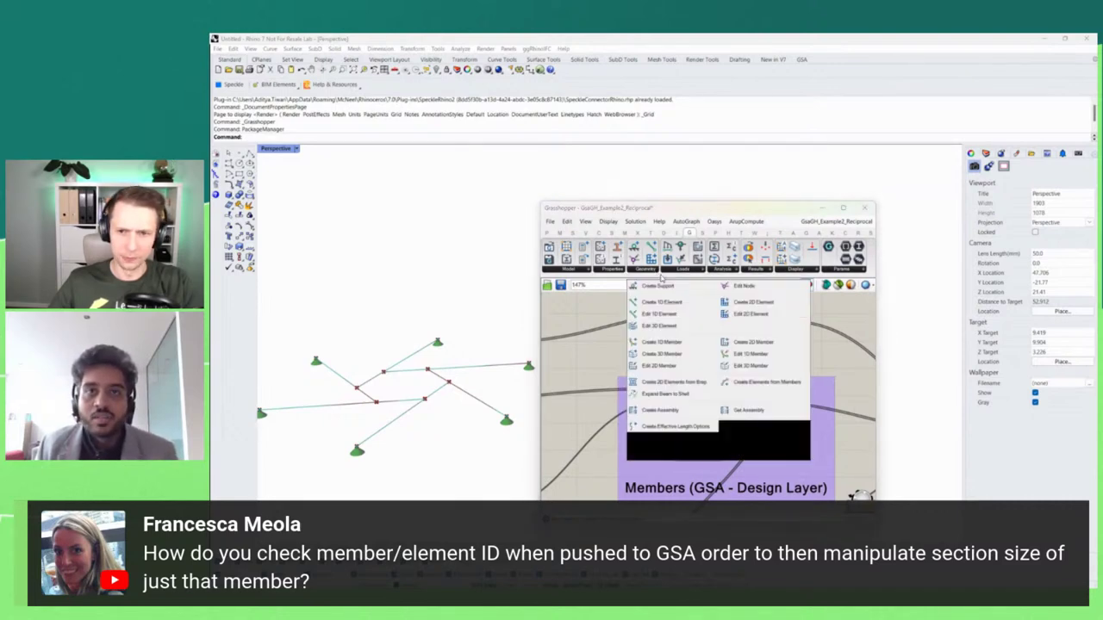
{"action": "left_click", "coordinate": [761, 355]}
{"action": "scroll", "coordinate": [761, 370], "scroll_direction": "down", "scroll_amount": 4}
{"action": "left_click", "coordinate": [807, 390]}
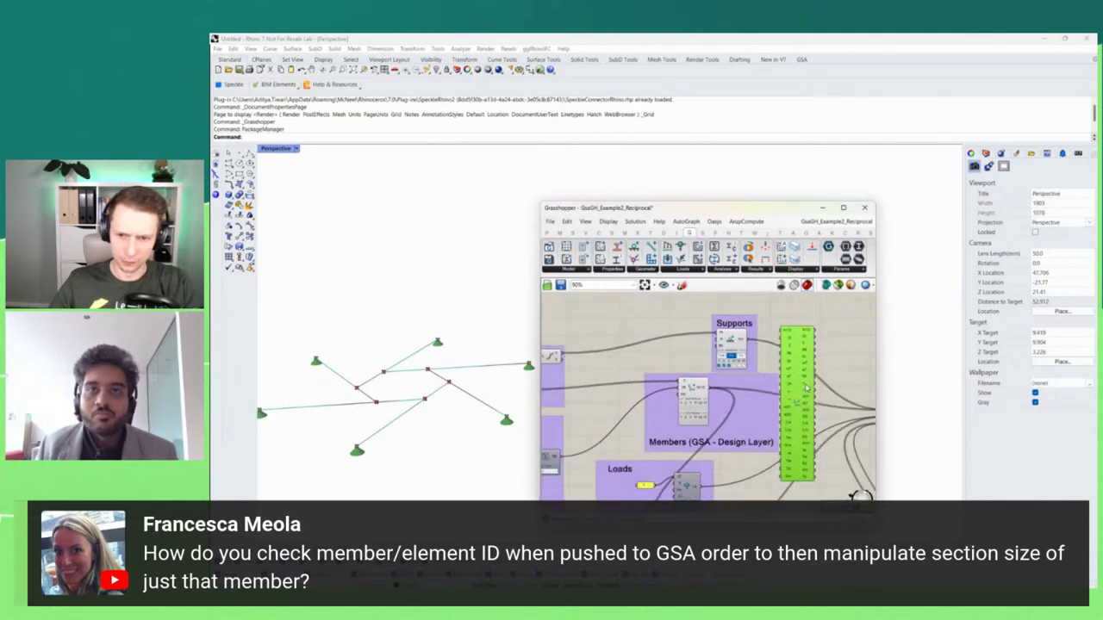
Reposition the Edit 1D Member component and connect the Create 1D Member output to its M1D input.
{"action": "left_click_drag", "start_coordinate": [806, 388], "coordinate": [822, 381]}
{"action": "left_click_drag", "start_coordinate": [713, 394], "coordinate": [797, 323]}
{"action": "scroll", "coordinate": [797, 327], "scroll_direction": "up", "scroll_amount": 2}
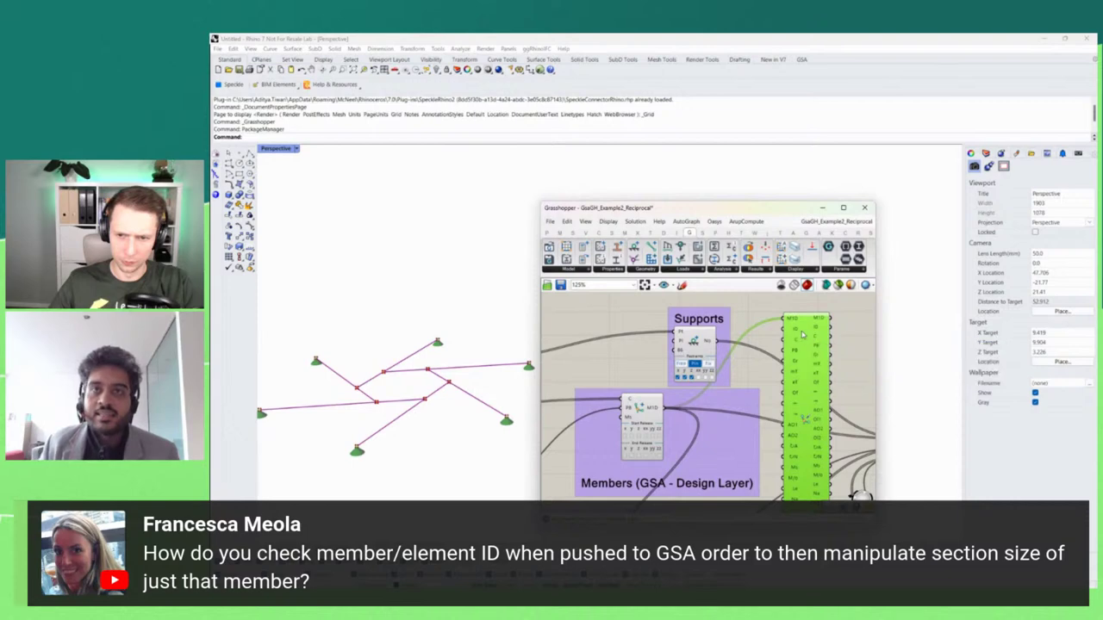
{"action": "left_click_drag", "start_coordinate": [822, 379], "coordinate": [827, 360]}
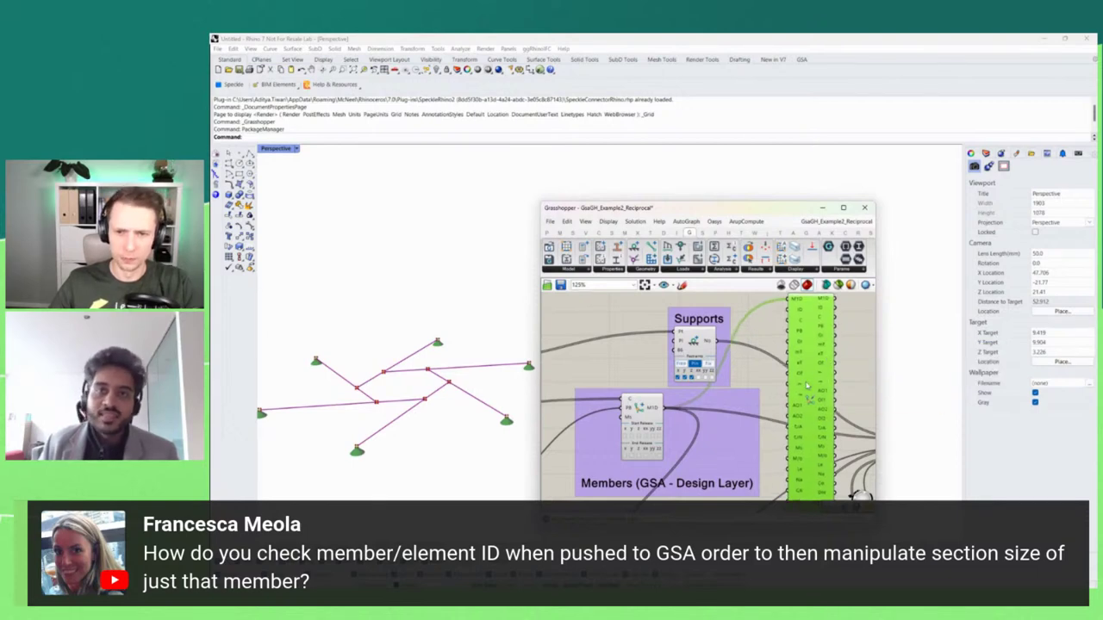
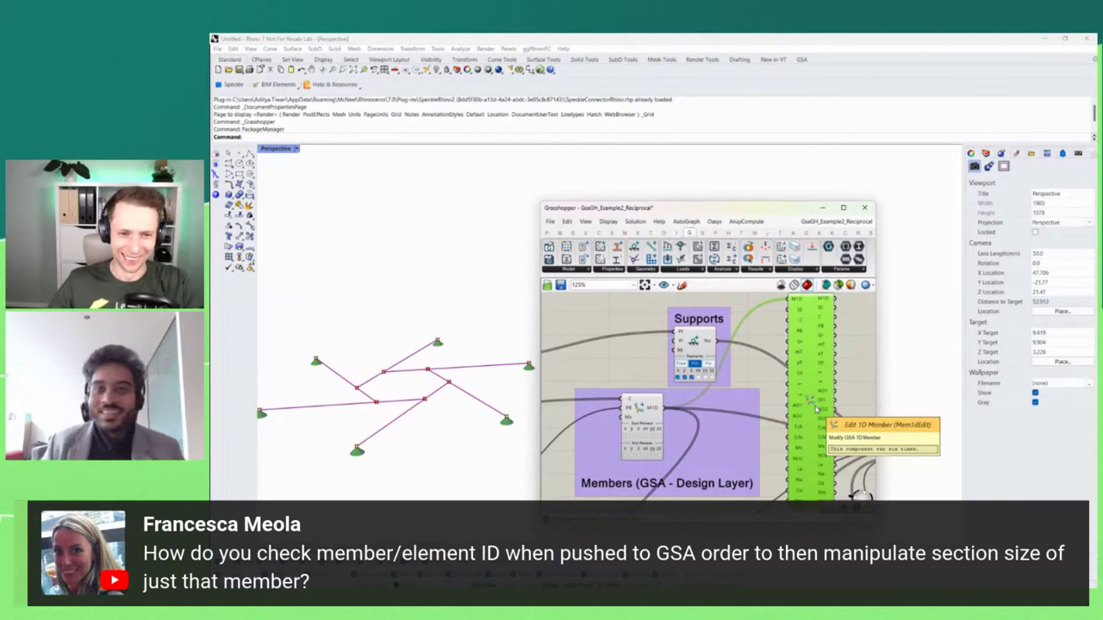
Remove the Edit 1D Member component beside the Members (GSA - Design Layer) group from the canvas.
{"action": "scroll", "coordinate": [816, 379], "scroll_direction": "down", "scroll_amount": 3}
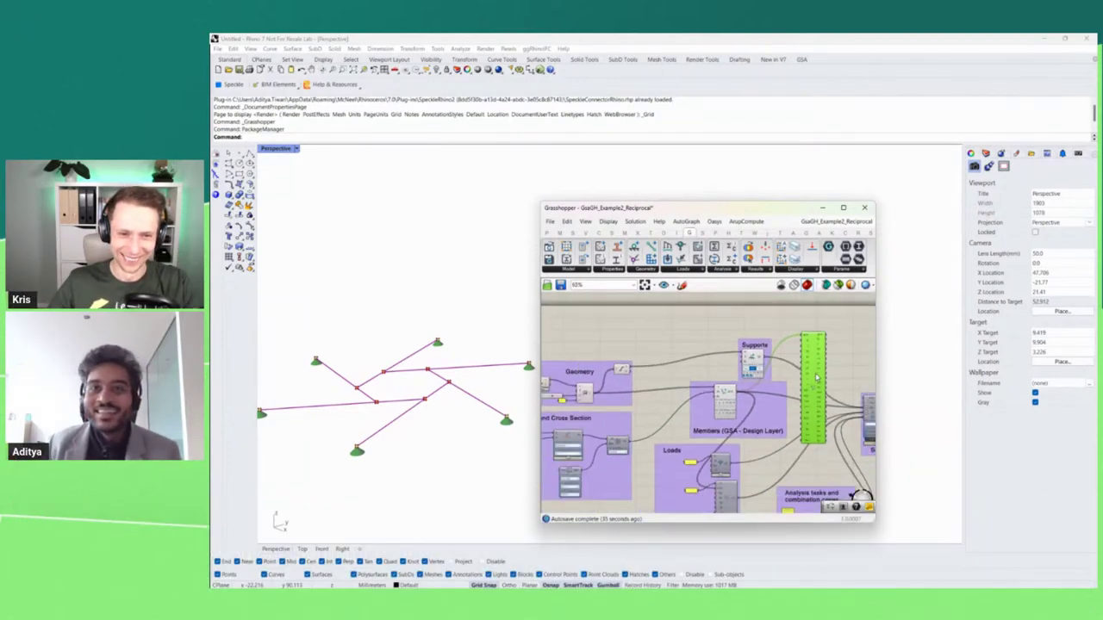
{"action": "scroll", "coordinate": [816, 376], "scroll_direction": "up", "scroll_amount": 3}
{"action": "left_click", "coordinate": [848, 345]}
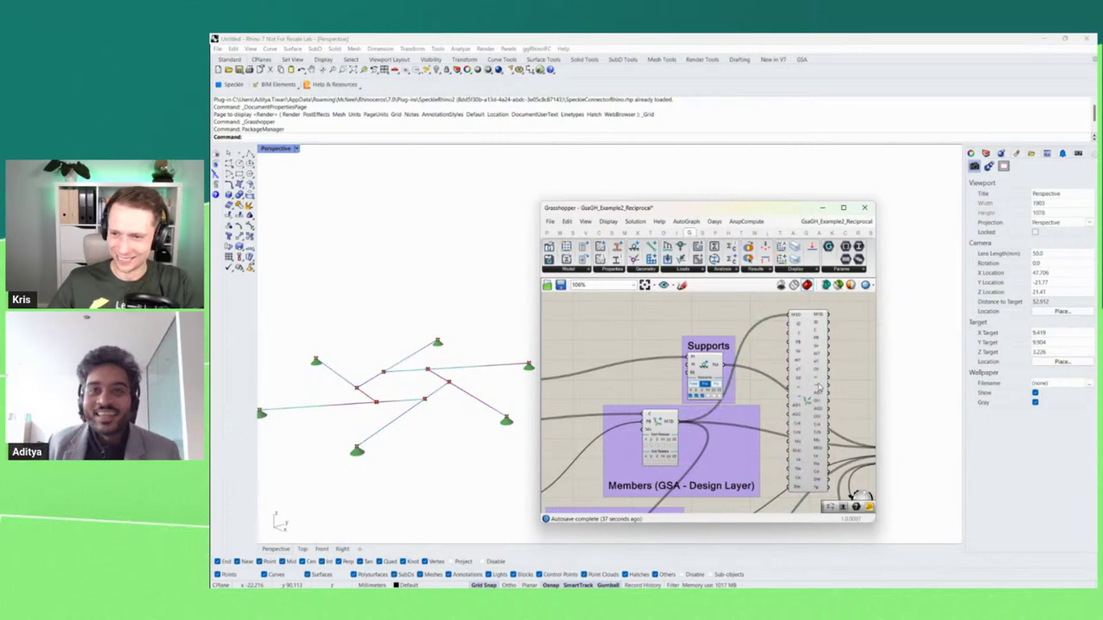
{"action": "left_click_drag", "start_coordinate": [812, 331], "coordinate": [812, 328]}
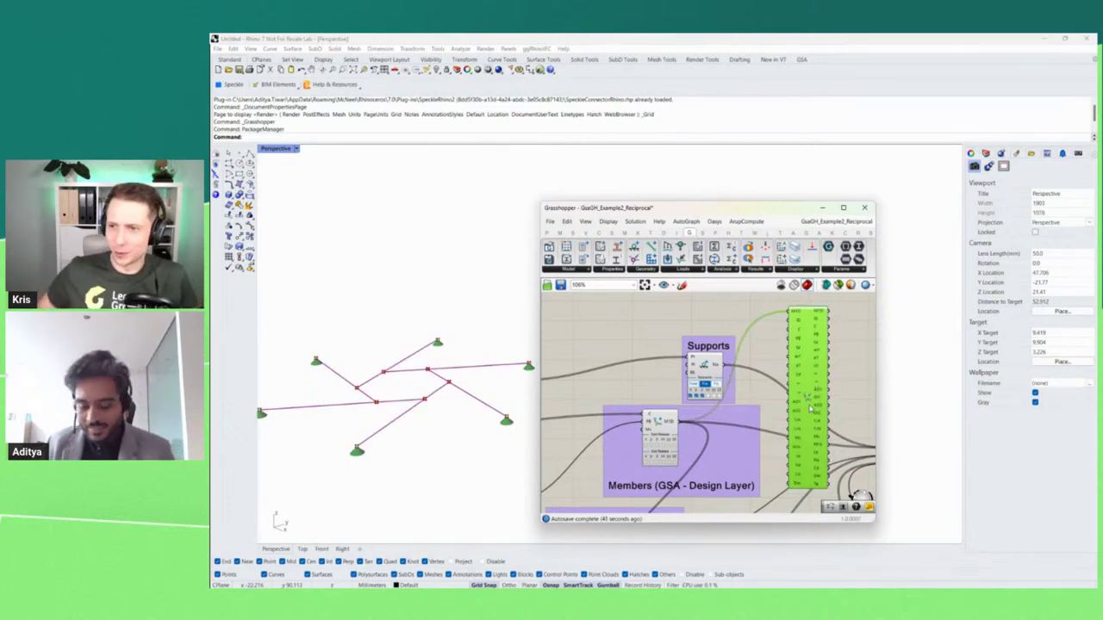
{"action": "left_click", "coordinate": [751, 344]}
{"action": "scroll", "coordinate": [743, 344], "scroll_direction": "down", "scroll_amount": 4}
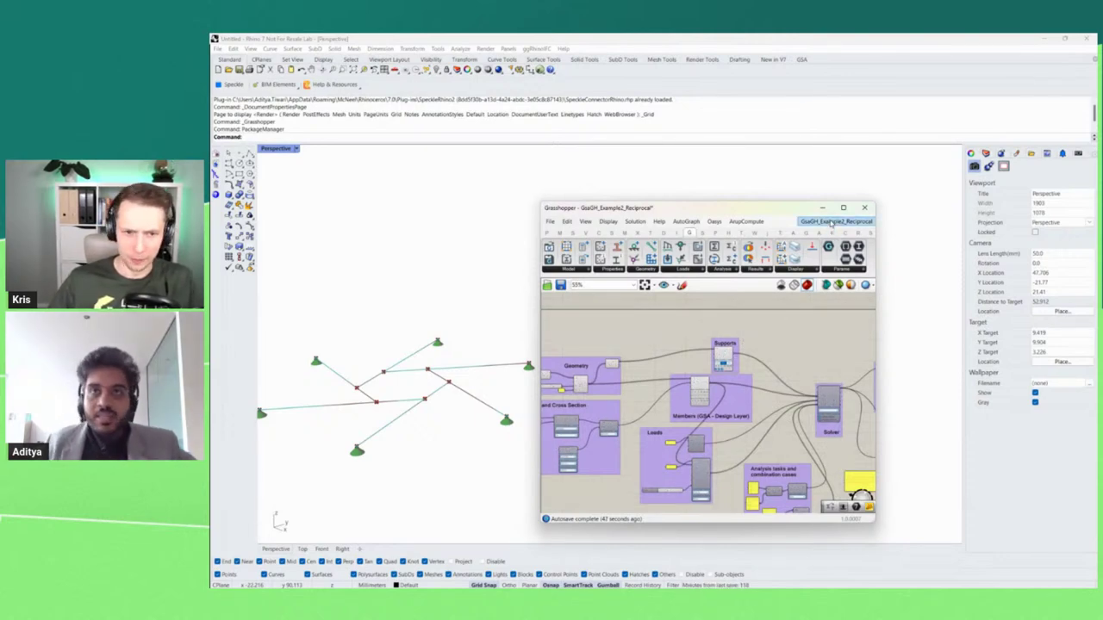
Switch to the GsaGH_Example4_ReMeshing definition and move the Grasshopper window clear of the Rhino modelling area.
{"action": "left_click", "coordinate": [831, 222]}
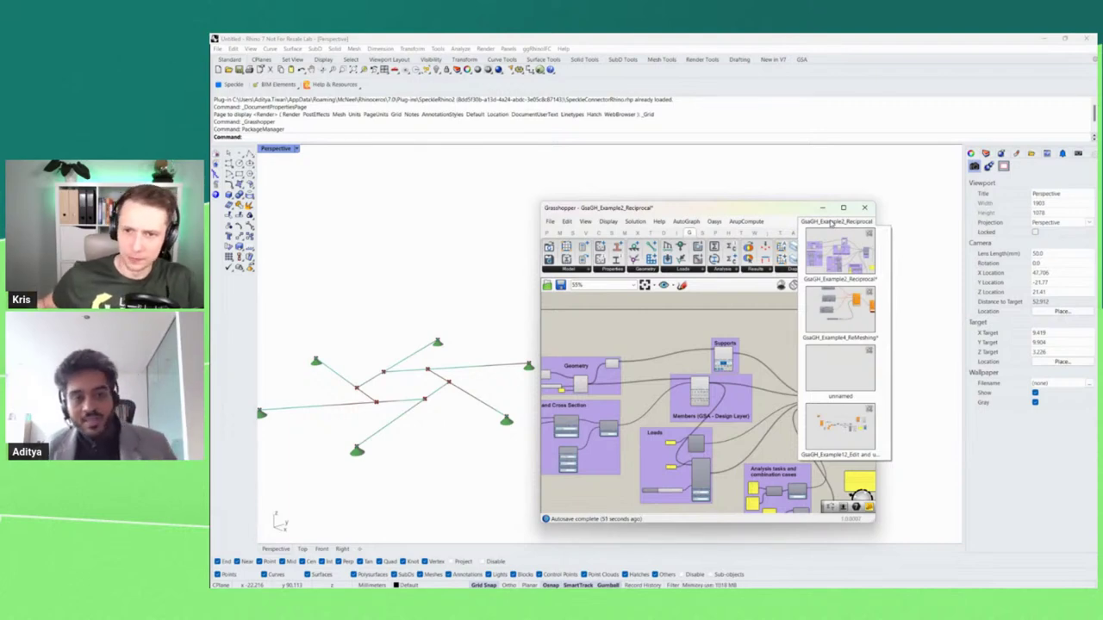
{"action": "left_click", "coordinate": [838, 324]}
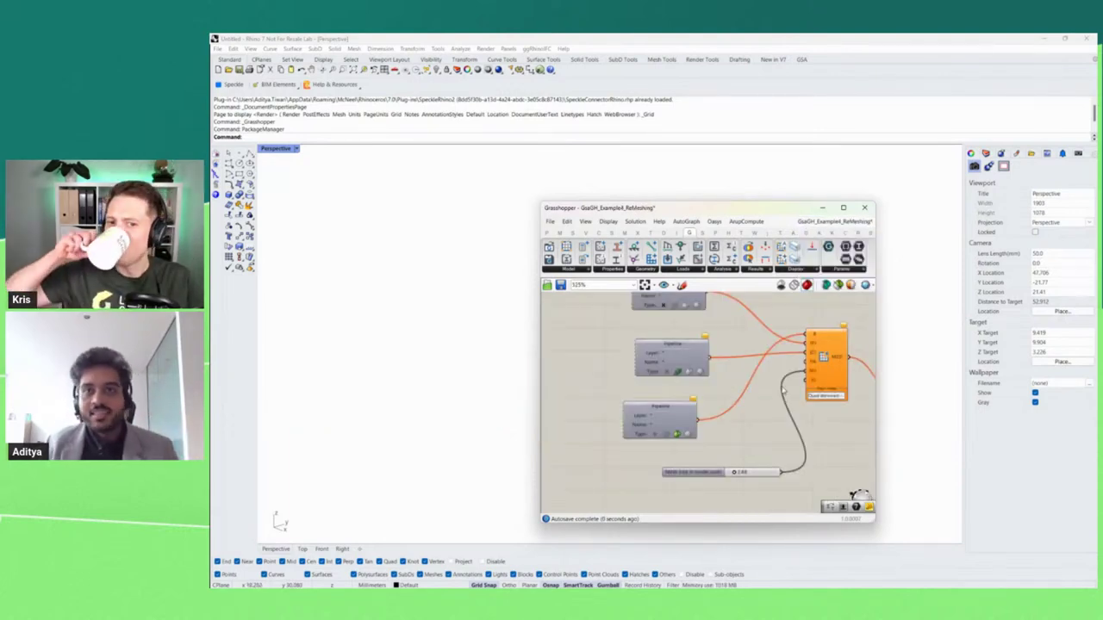
{"action": "left_click_drag", "start_coordinate": [681, 208], "coordinate": [728, 195]}
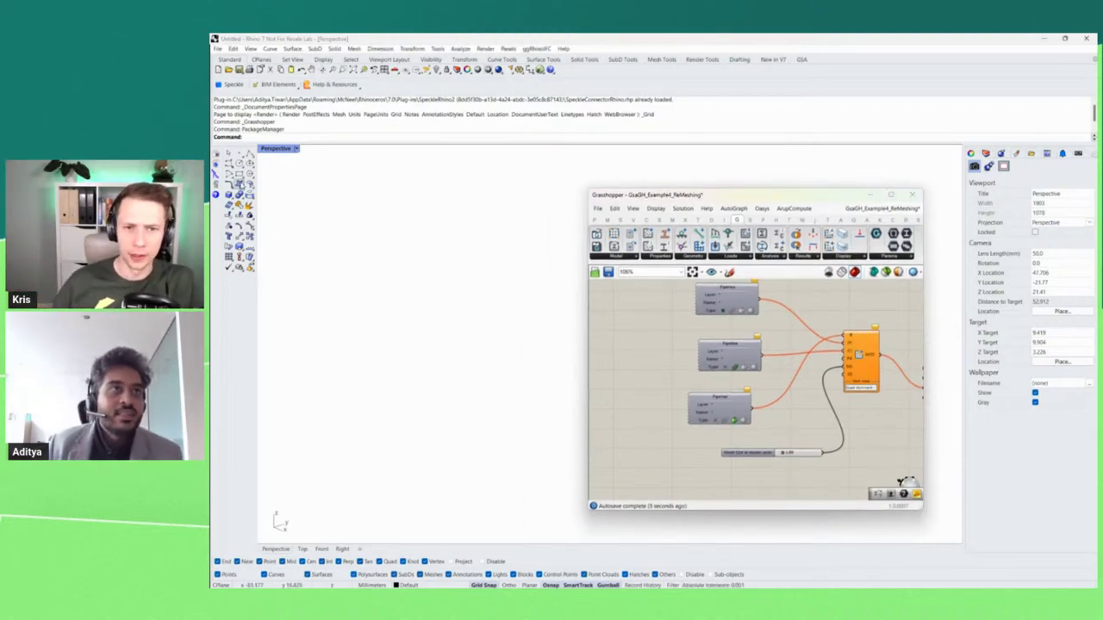
Draw a four-sided surface from corner points in the empty Perspective view.
{"action": "left_click", "coordinate": [239, 184]}
{"action": "left_click", "coordinate": [397, 302]}
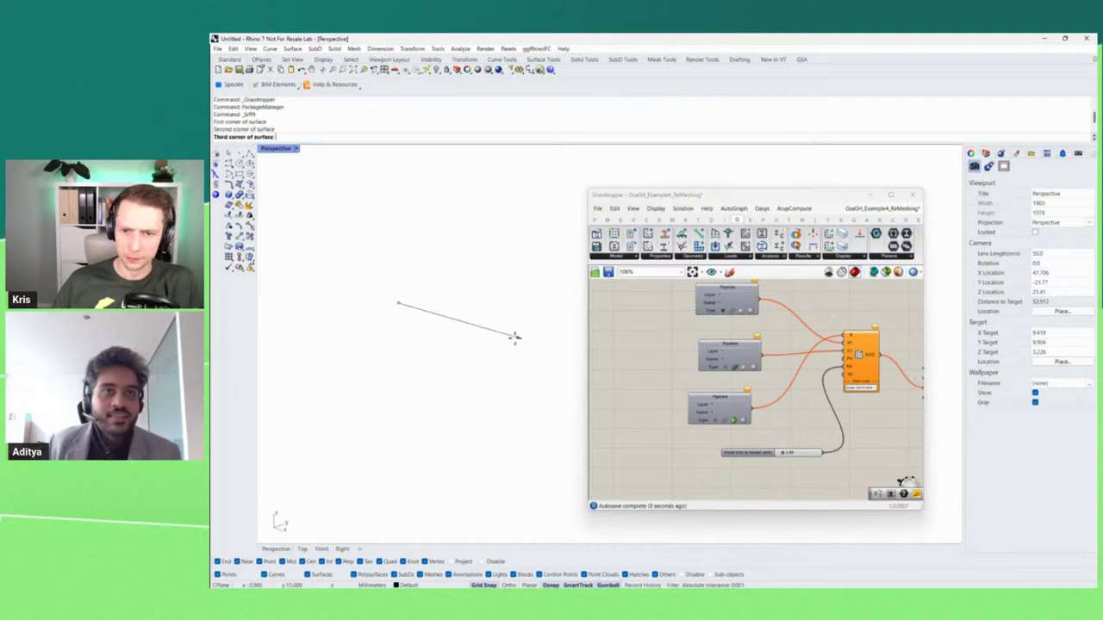
{"action": "left_click", "coordinate": [517, 337]}
{"action": "left_click", "coordinate": [508, 438]}
{"action": "left_click", "coordinate": [357, 426]}
Scatter about ten point objects across both halves of the four-sided surface.
{"action": "left_click_drag", "start_coordinate": [441, 374], "coordinate": [461, 348]}
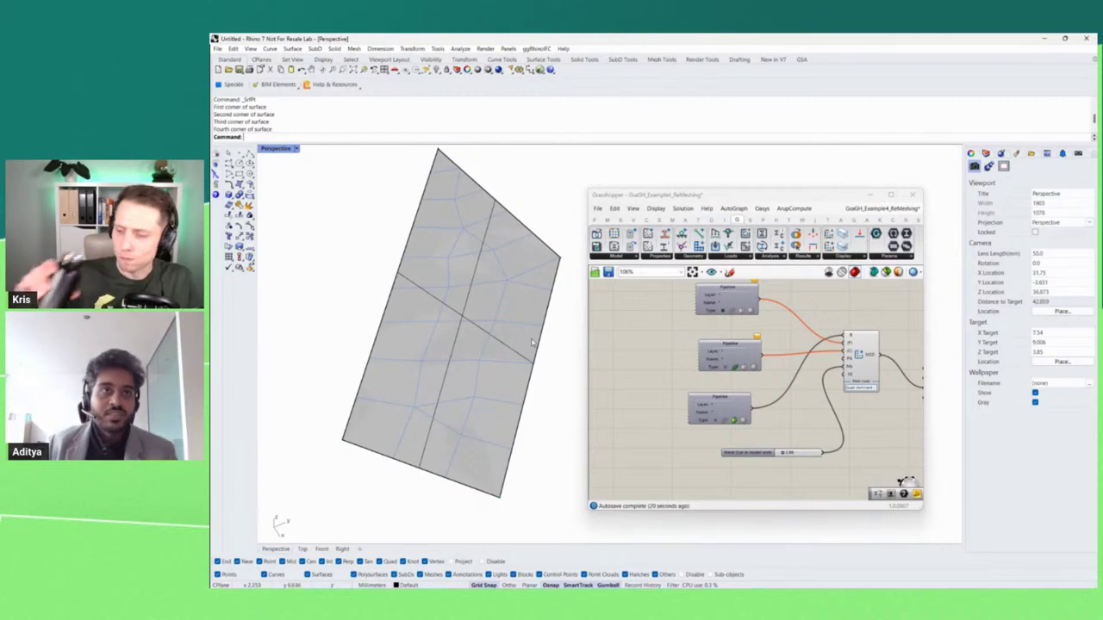
{"action": "left_click_drag", "start_coordinate": [552, 358], "coordinate": [516, 329]}
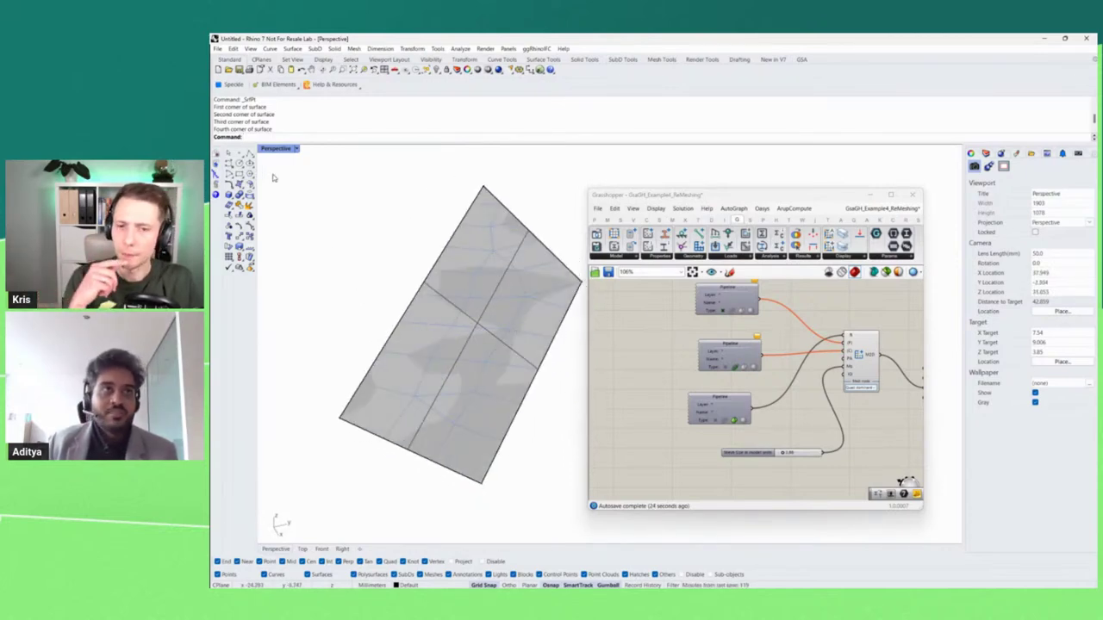
{"action": "left_click", "coordinate": [240, 153]}
{"action": "left_click", "coordinate": [482, 248]}
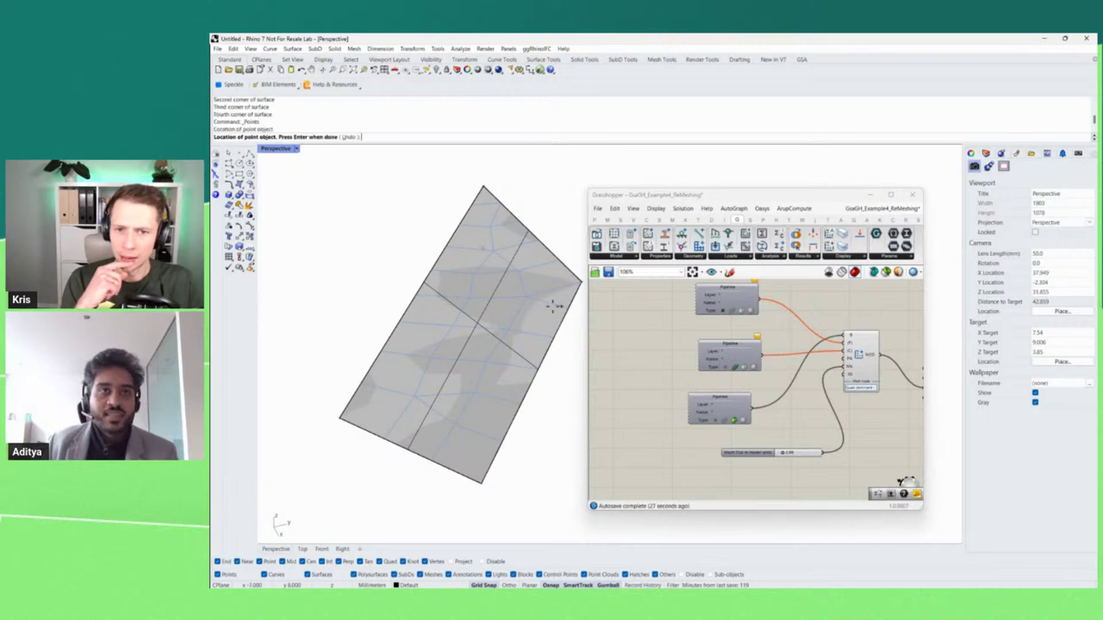
{"action": "left_click", "coordinate": [445, 337]}
{"action": "left_click", "coordinate": [420, 350]}
{"action": "left_click", "coordinate": [391, 380]}
{"action": "left_click", "coordinate": [445, 432]}
{"action": "left_click", "coordinate": [459, 415]}
{"action": "left_click", "coordinate": [470, 386]}
{"action": "left_click", "coordinate": [500, 367]}
{"action": "left_click", "coordinate": [491, 345]}
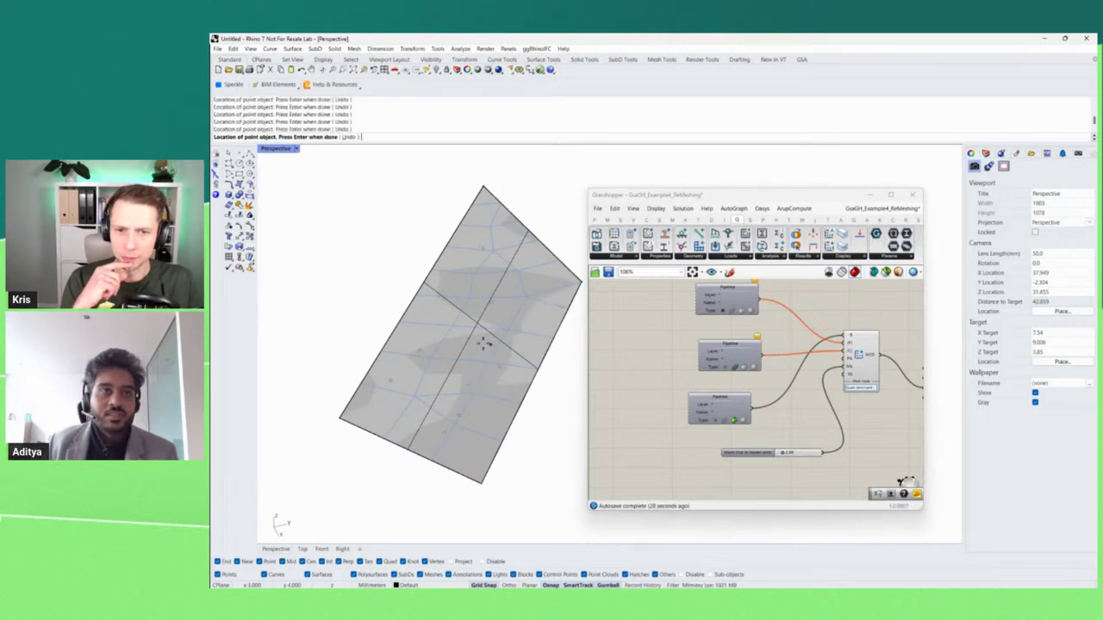
{"action": "left_click", "coordinate": [443, 312]}
{"action": "key", "text": "Return"}
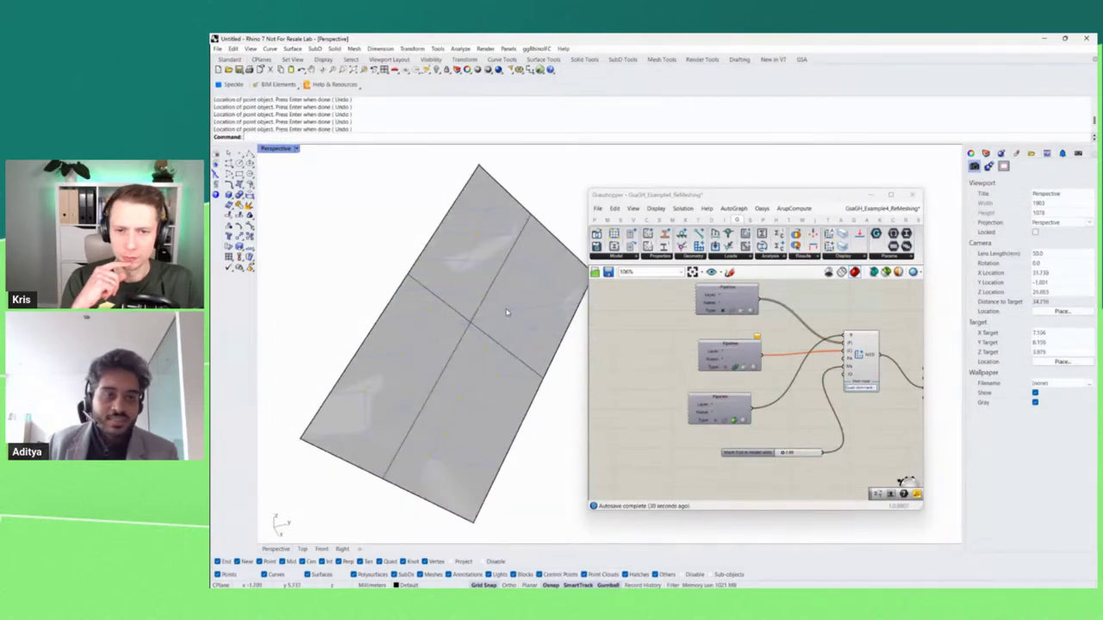
Draw a straight polyline lengthwise across the surface, extending past both of its short edges.
{"action": "scroll", "coordinate": [497, 252], "scroll_direction": "up", "scroll_amount": 3}
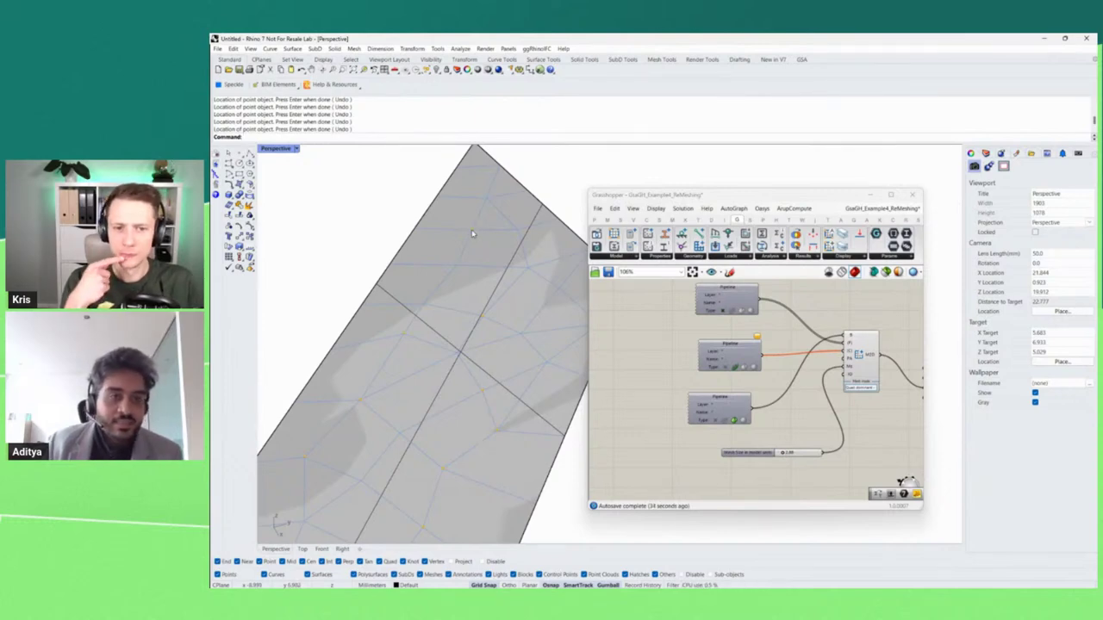
{"action": "scroll", "coordinate": [473, 234], "scroll_direction": "down", "scroll_amount": 3}
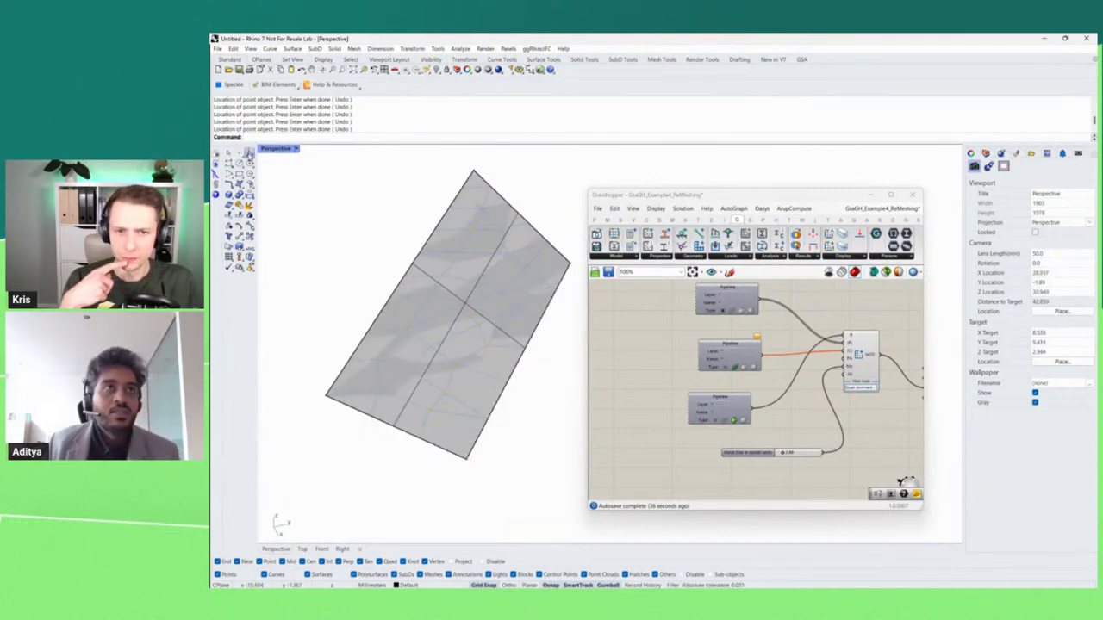
{"action": "left_click", "coordinate": [249, 154]}
{"action": "left_click", "coordinate": [547, 178]}
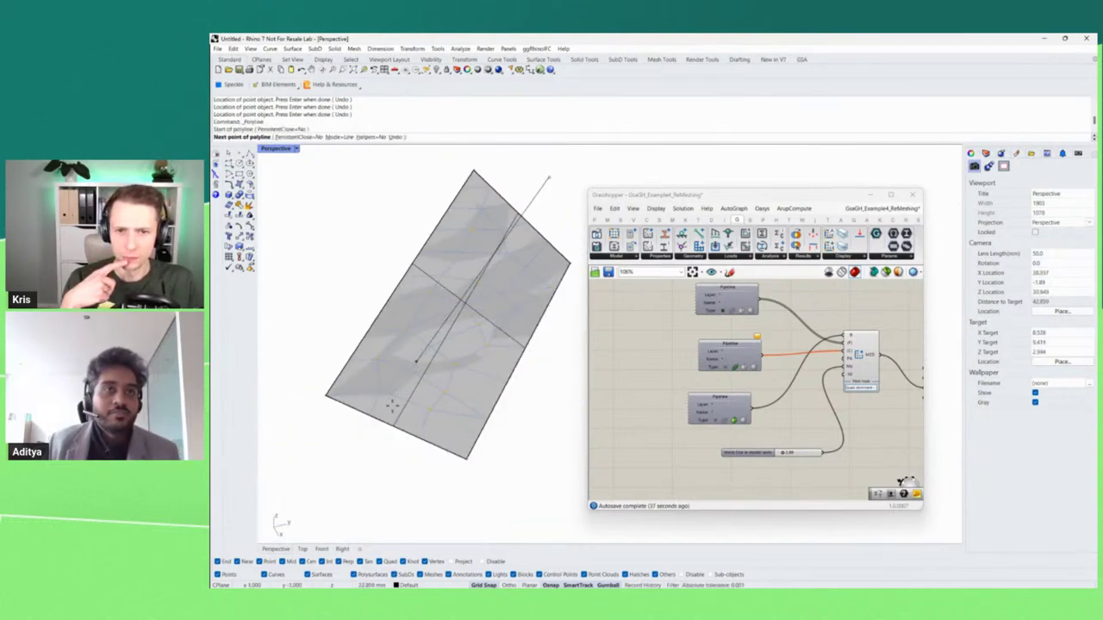
{"action": "left_click", "coordinate": [337, 447]}
{"action": "key", "text": "Return"}
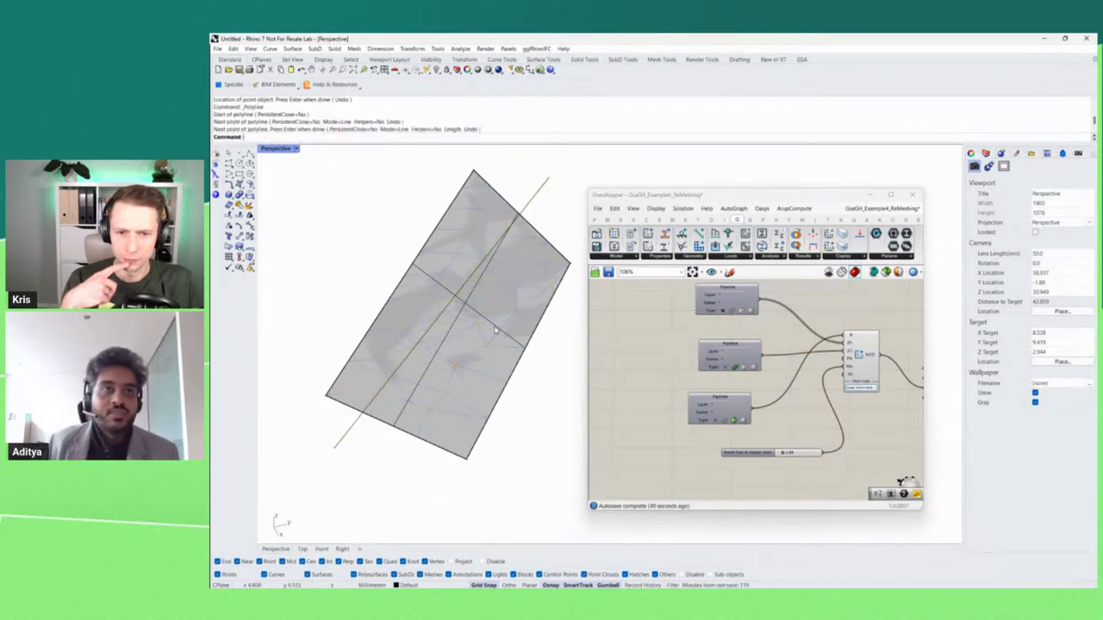
Draw a second straight polyline crosswise near the surface's lower end, crossing the first line.
{"action": "mouse_move", "coordinate": [437, 423]}
{"action": "left_mouse_down"}
{"action": "mouse_move", "coordinate": [437, 379]}
{"action": "mouse_move", "coordinate": [426, 431]}
{"action": "left_mouse_up"}
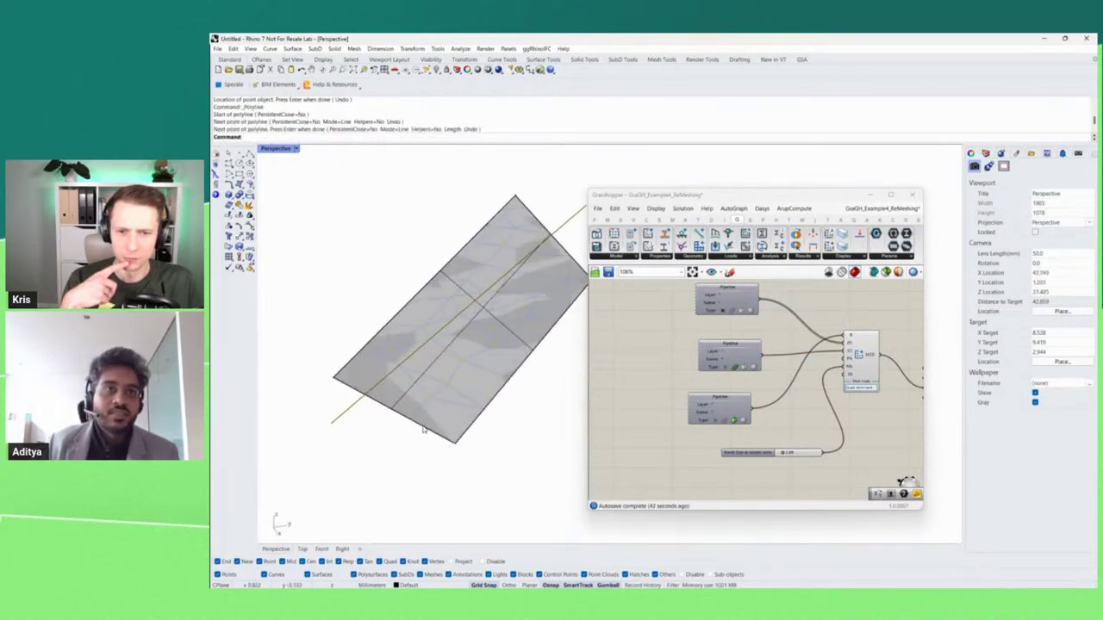
{"action": "scroll", "coordinate": [426, 431], "scroll_direction": "down", "scroll_amount": 4}
{"action": "right_click", "coordinate": [542, 473]}
{"action": "left_click", "coordinate": [491, 437]}
{"action": "left_click", "coordinate": [385, 313]}
{"action": "key", "text": "Return"}
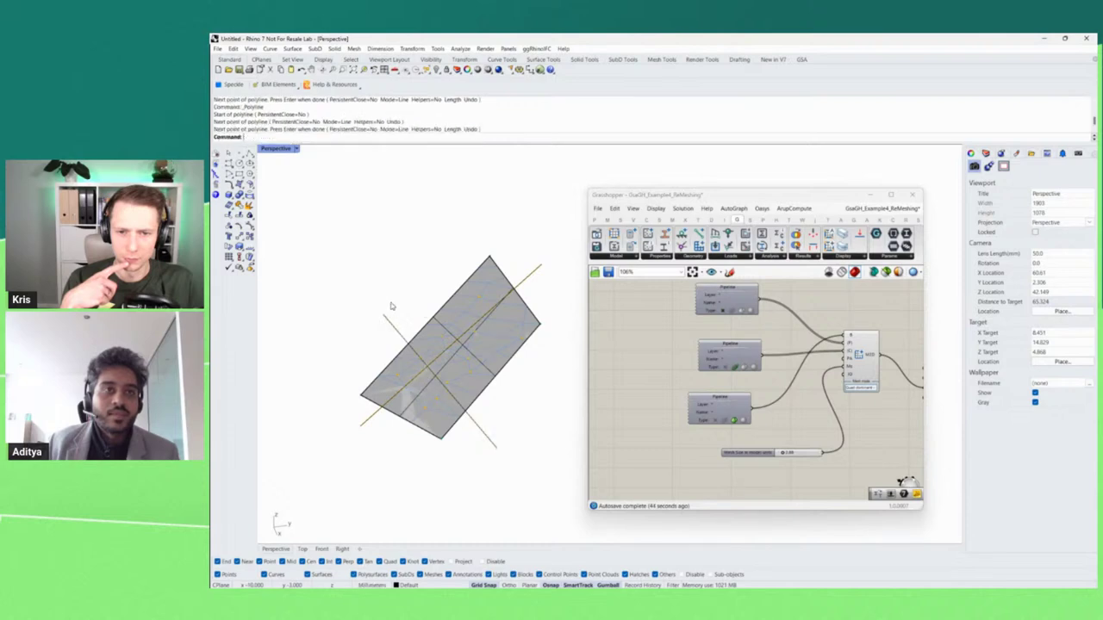
Draw a winding control-point curve that starts beyond the upper end of the surface, snakes across it and loops past the lower end.
{"action": "left_click", "coordinate": [227, 162]}
{"action": "left_click", "coordinate": [468, 208]}
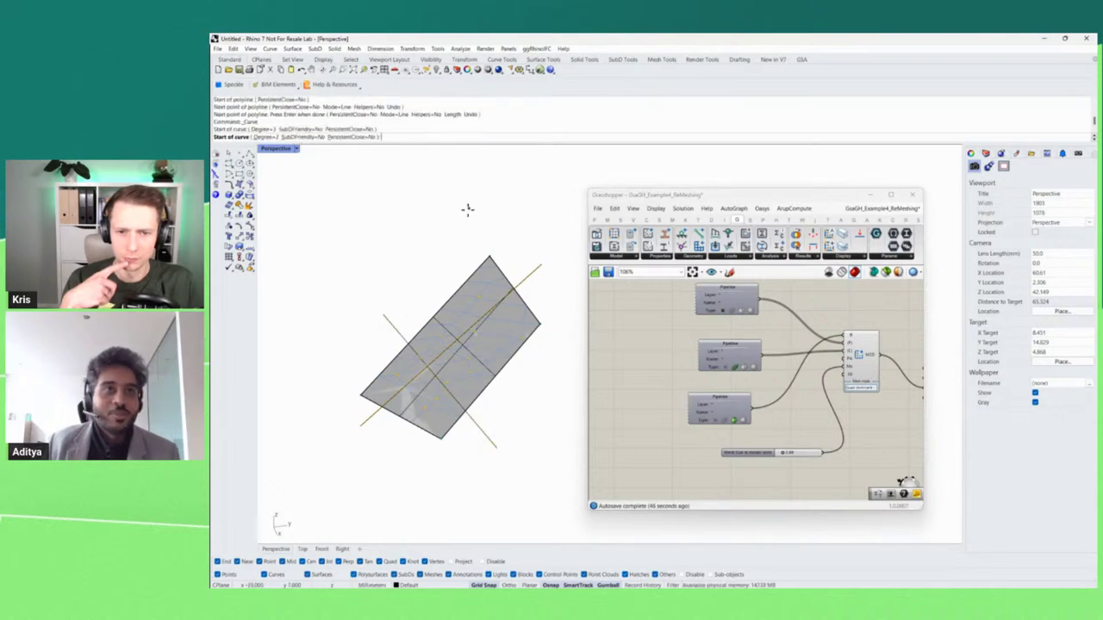
{"action": "left_click", "coordinate": [401, 261]}
{"action": "left_click", "coordinate": [492, 309]}
{"action": "left_click", "coordinate": [522, 339]}
{"action": "left_click", "coordinate": [485, 376]}
{"action": "left_click", "coordinate": [434, 371]}
{"action": "left_click", "coordinate": [366, 416]}
{"action": "left_click", "coordinate": [419, 470]}
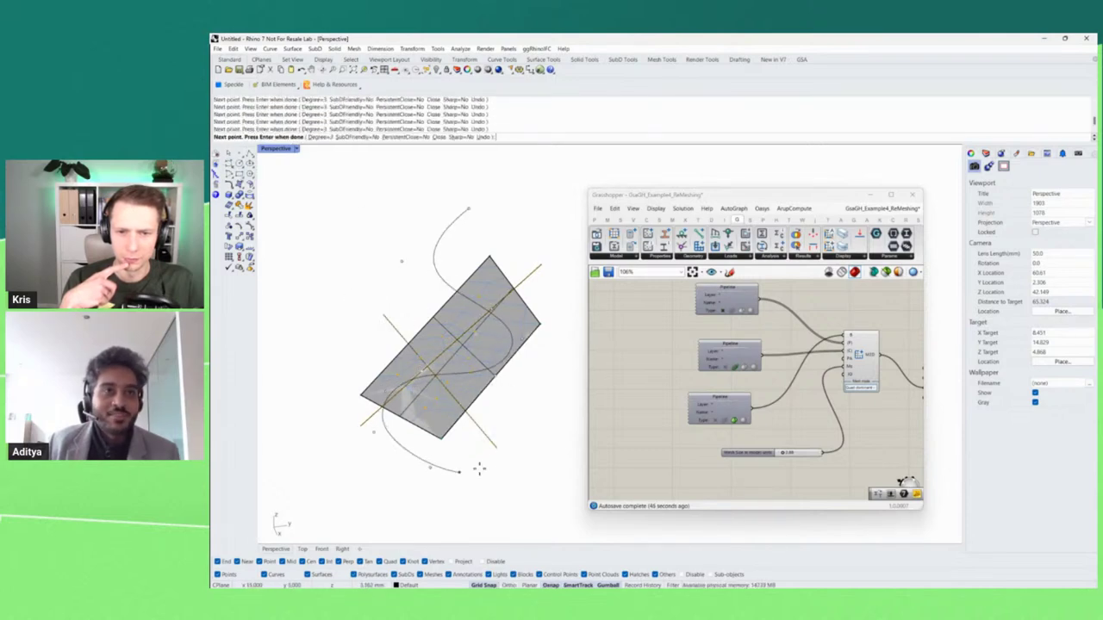
{"action": "left_click", "coordinate": [490, 442]}
{"action": "right_click", "coordinate": [526, 412]}
{"action": "key", "text": "Return"}
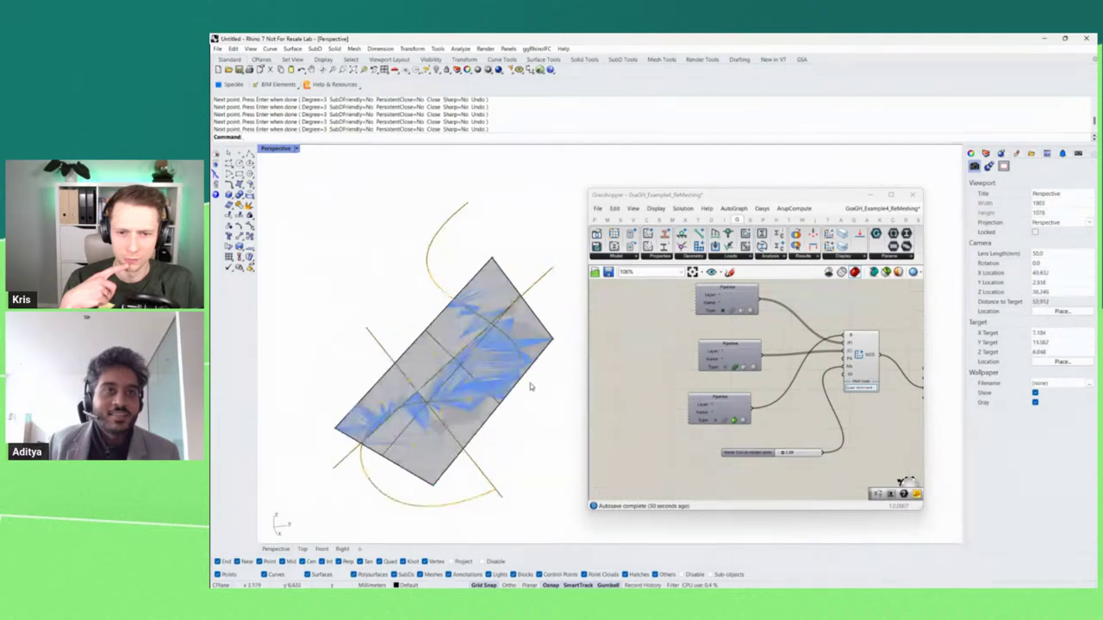
Duplicate the four-sided surface in place and raise the copy vertically above the original.
{"action": "scroll", "coordinate": [489, 318], "scroll_direction": "up", "scroll_amount": 3}
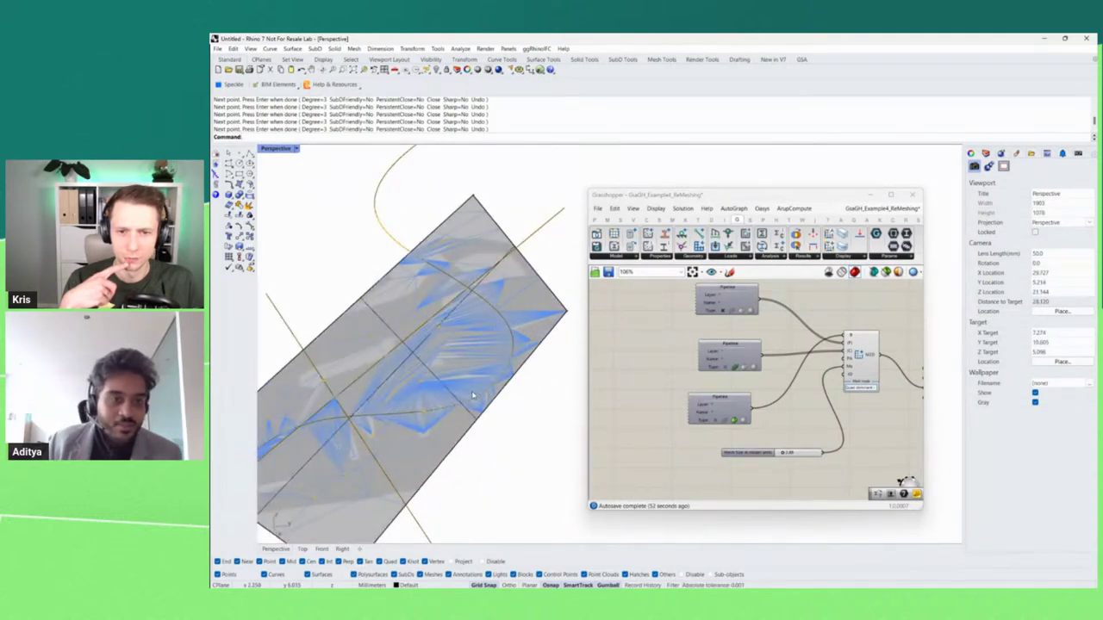
{"action": "scroll", "coordinate": [508, 365], "scroll_direction": "down", "scroll_amount": 6}
{"action": "left_click_drag", "start_coordinate": [505, 438], "coordinate": [472, 410]}
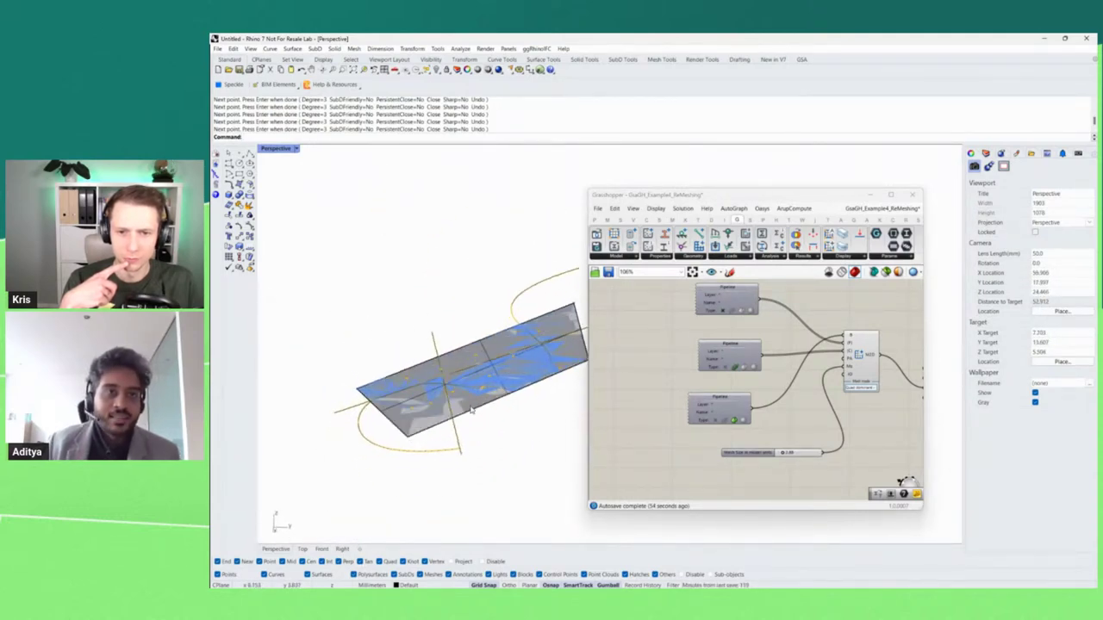
{"action": "left_click", "coordinate": [482, 418]}
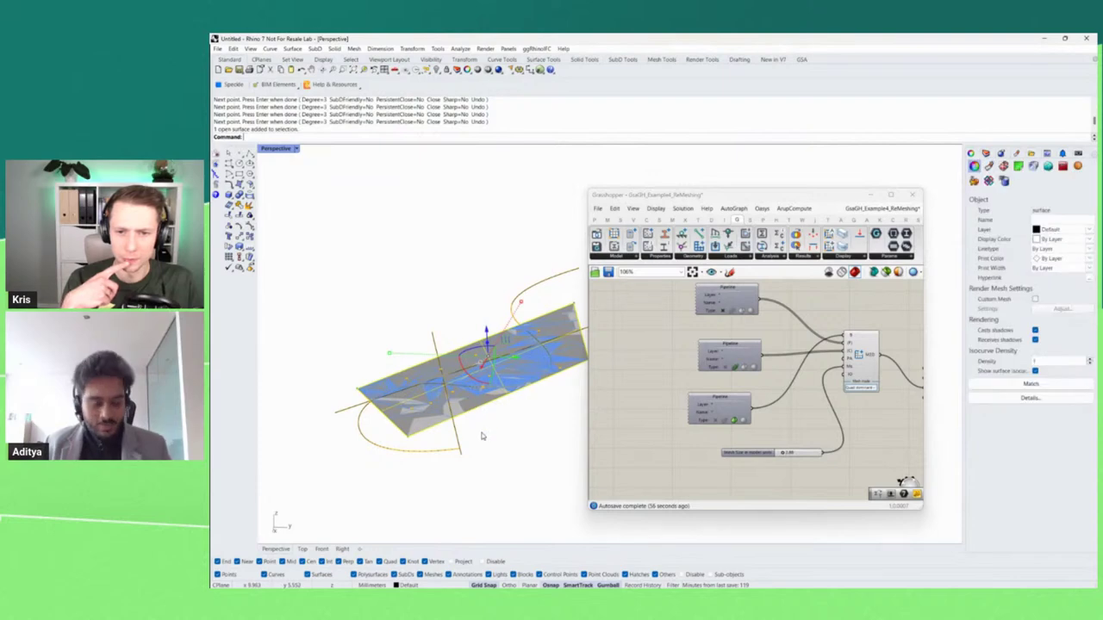
{"action": "key", "text": "ctrl+c"}
{"action": "key", "text": "ctrl+v"}
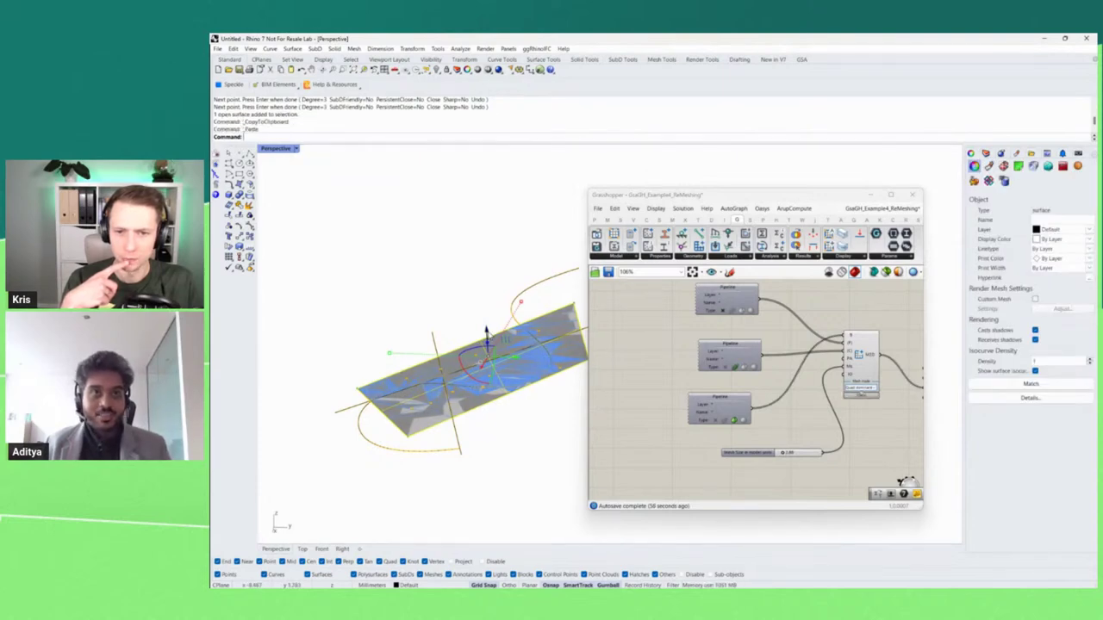
{"action": "left_click_drag", "start_coordinate": [502, 310], "coordinate": [485, 283]}
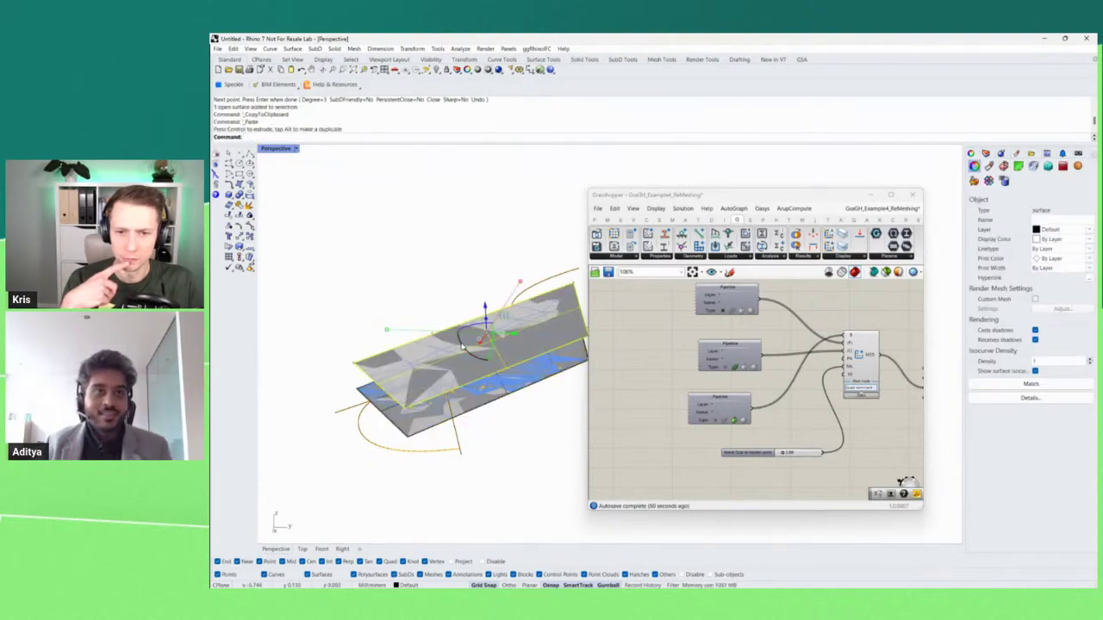
Rotate the raised surface copy steeply so that it cuts through the original surface.
{"action": "left_click_drag", "start_coordinate": [463, 348], "coordinate": [496, 392]}
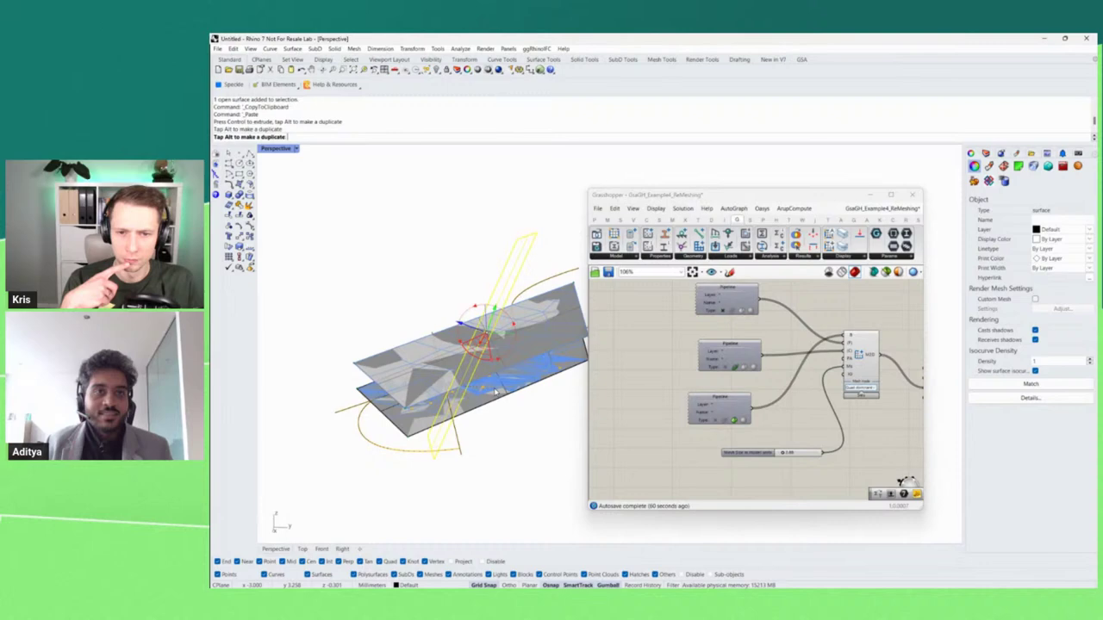
{"action": "left_click", "coordinate": [499, 480]}
{"action": "left_click_drag", "start_coordinate": [500, 480], "coordinate": [454, 436]}
{"action": "scroll", "coordinate": [454, 435], "scroll_direction": "up", "scroll_amount": 10}
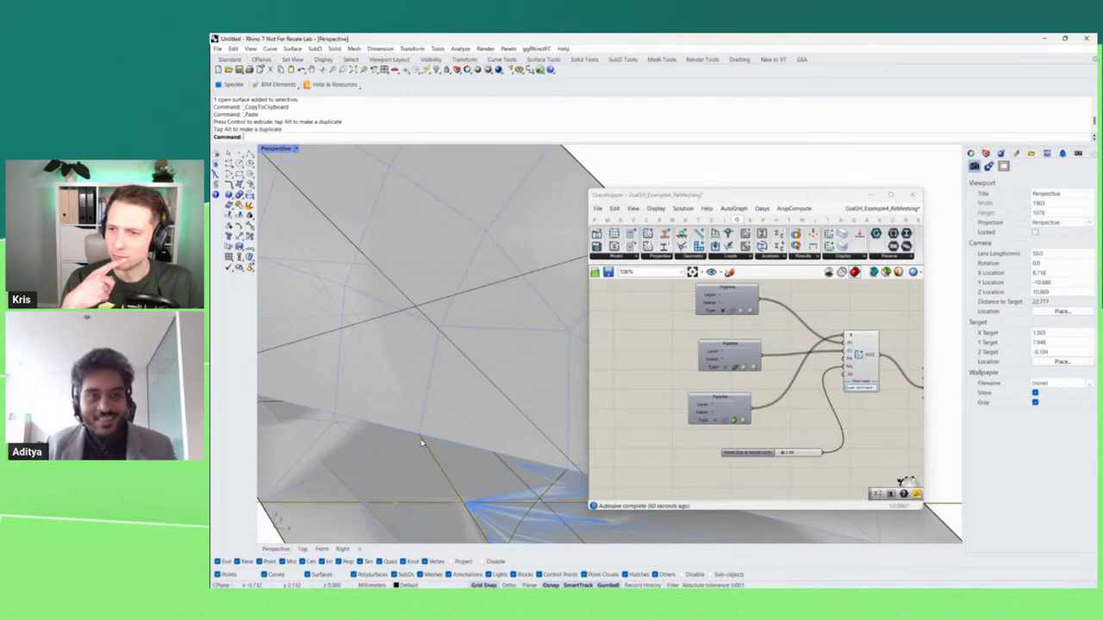
{"action": "scroll", "coordinate": [421, 443], "scroll_direction": "down", "scroll_amount": 10}
{"action": "left_click_drag", "start_coordinate": [458, 445], "coordinate": [434, 444]}
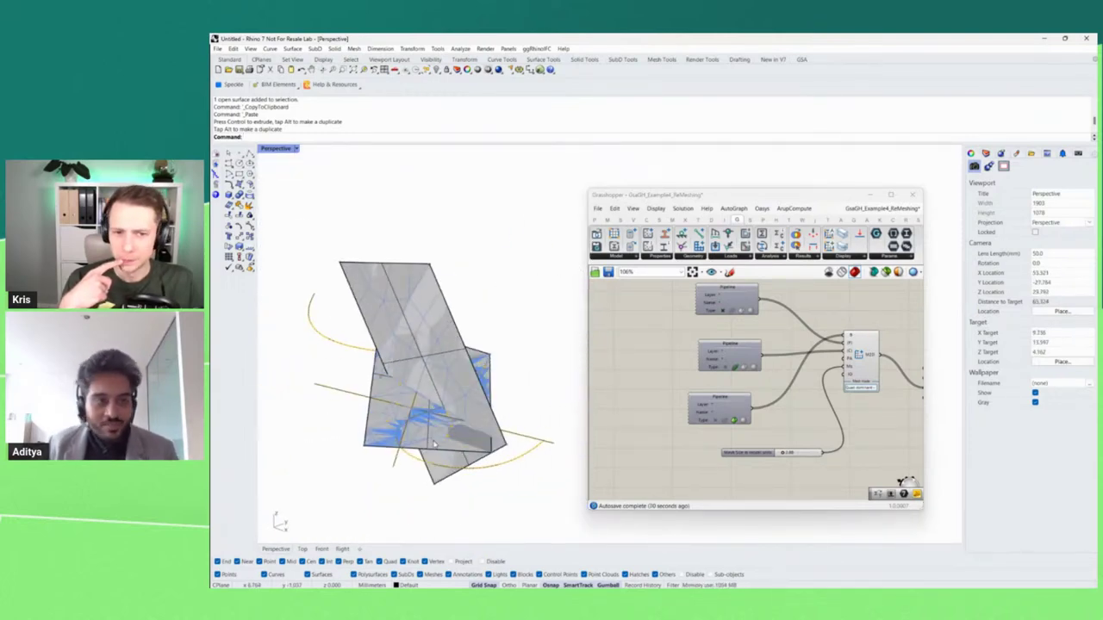
Set the mesh mode of the 2D member component to Tri only.
{"action": "scroll", "coordinate": [864, 392], "scroll_direction": "up", "scroll_amount": 5}
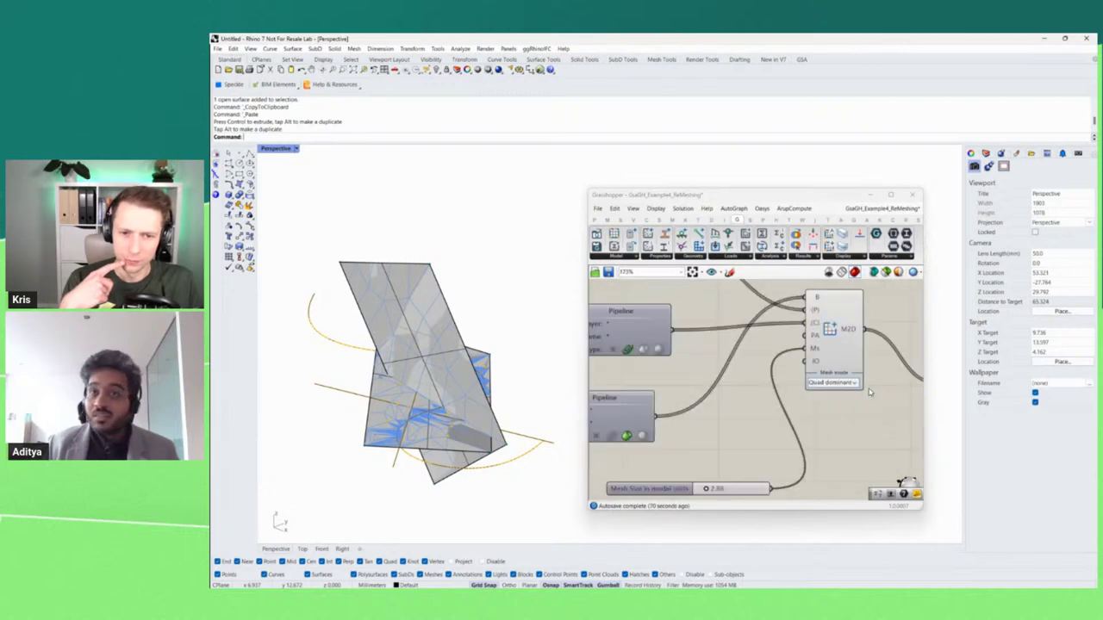
{"action": "left_click", "coordinate": [847, 377]}
{"action": "left_click", "coordinate": [793, 393]}
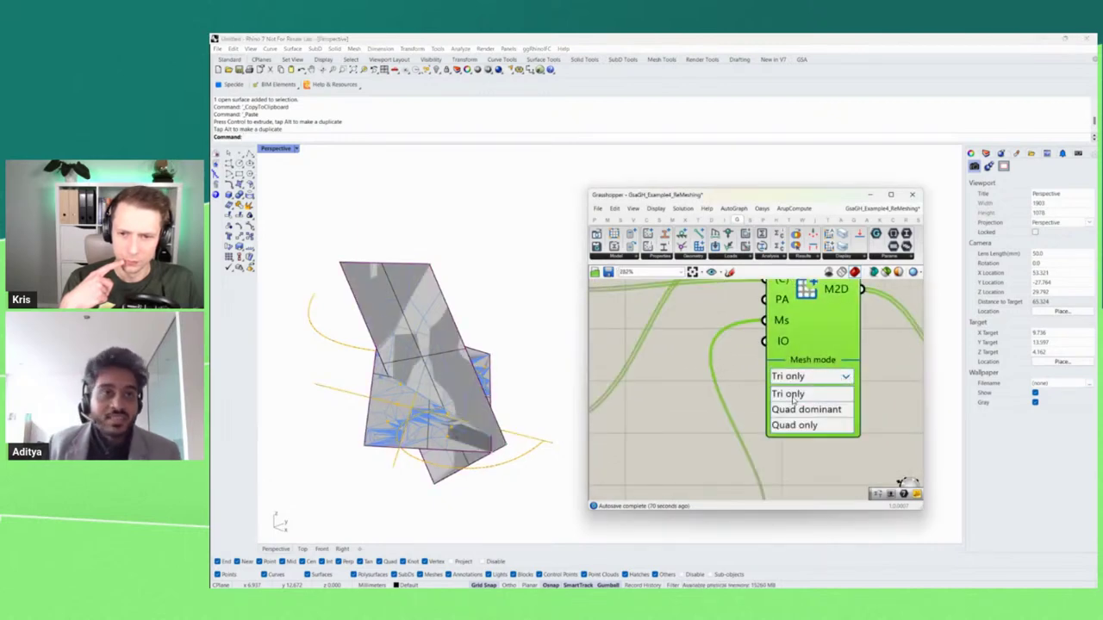
Compare mesh modes on the 2D member component by switching it to Quad dominant, Quad only and Tri only in turn.
{"action": "left_click", "coordinate": [845, 377]}
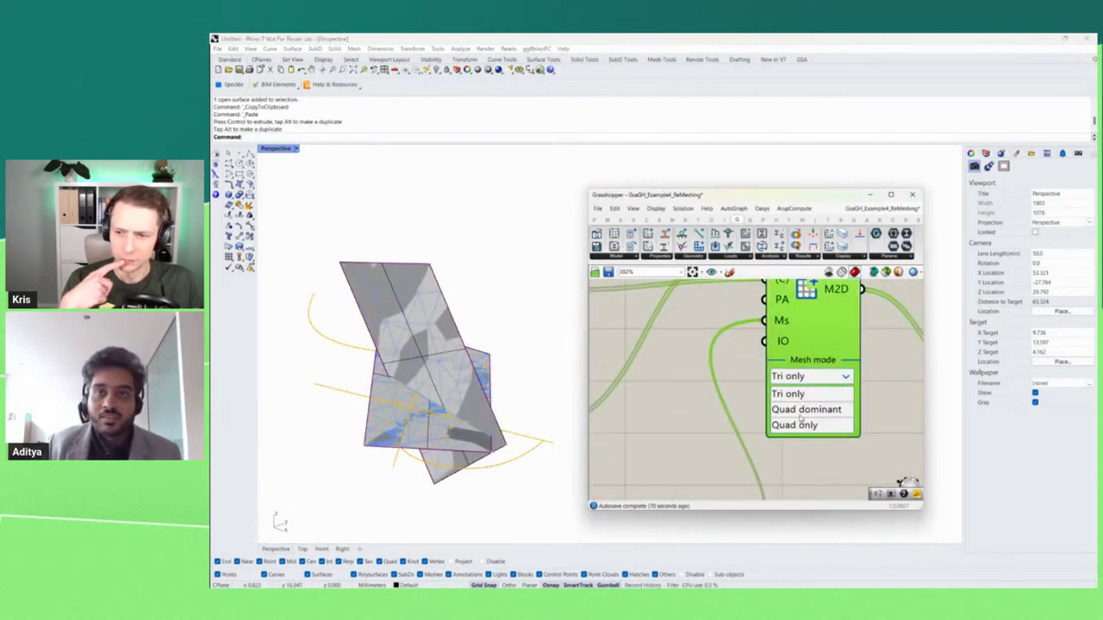
{"action": "scroll", "coordinate": [510, 366], "scroll_direction": "up", "scroll_amount": 3}
{"action": "left_click", "coordinate": [848, 379]}
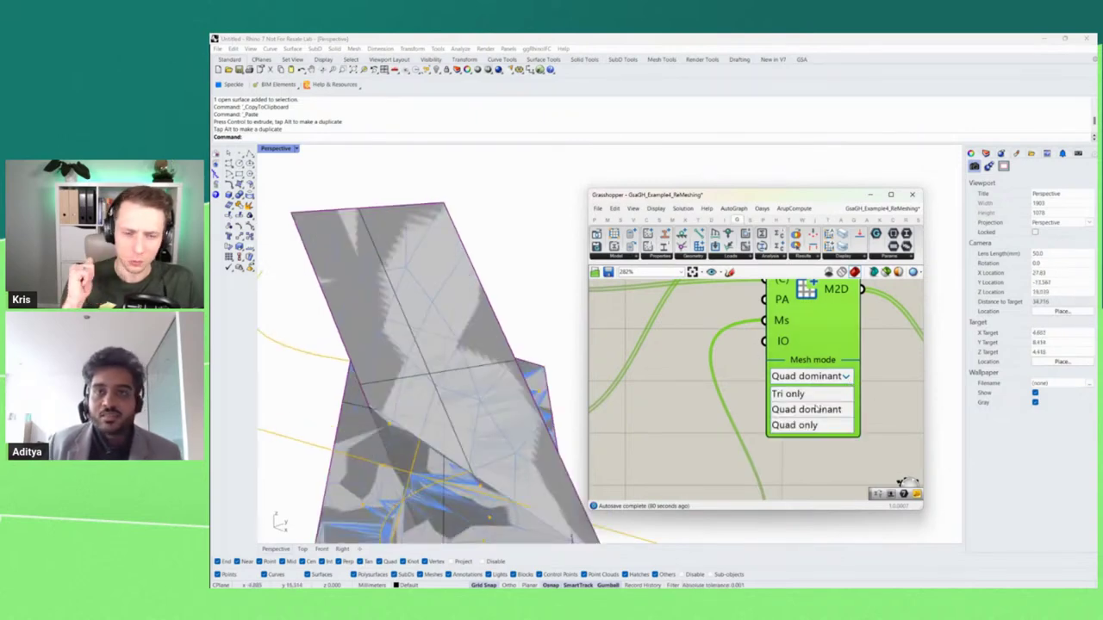
{"action": "left_click", "coordinate": [797, 424]}
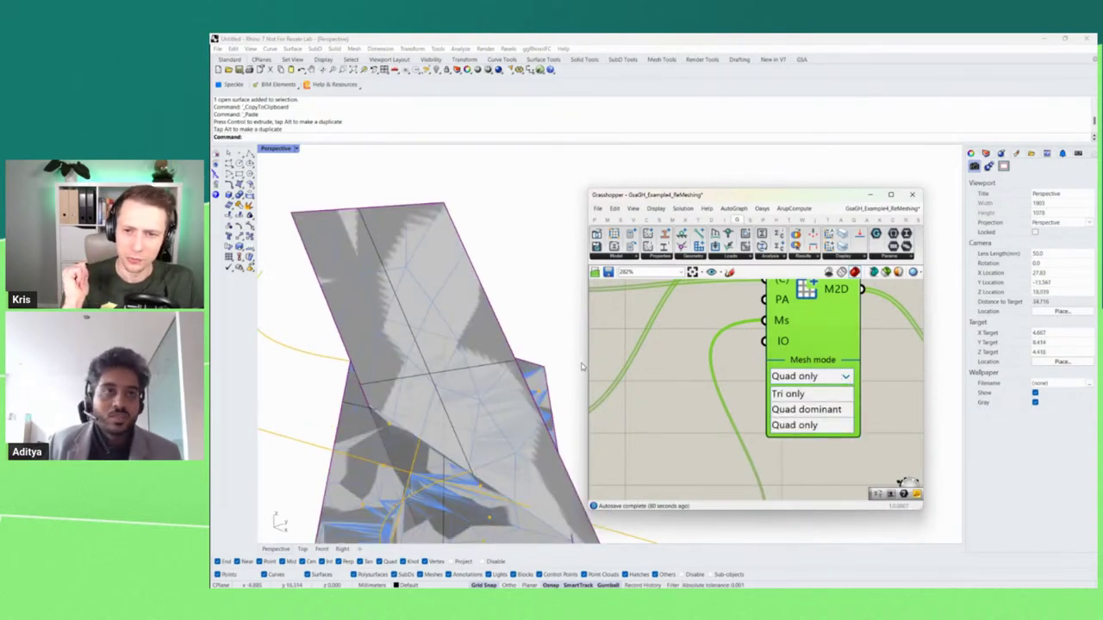
{"action": "left_click", "coordinate": [842, 376]}
{"action": "left_click", "coordinate": [794, 394]}
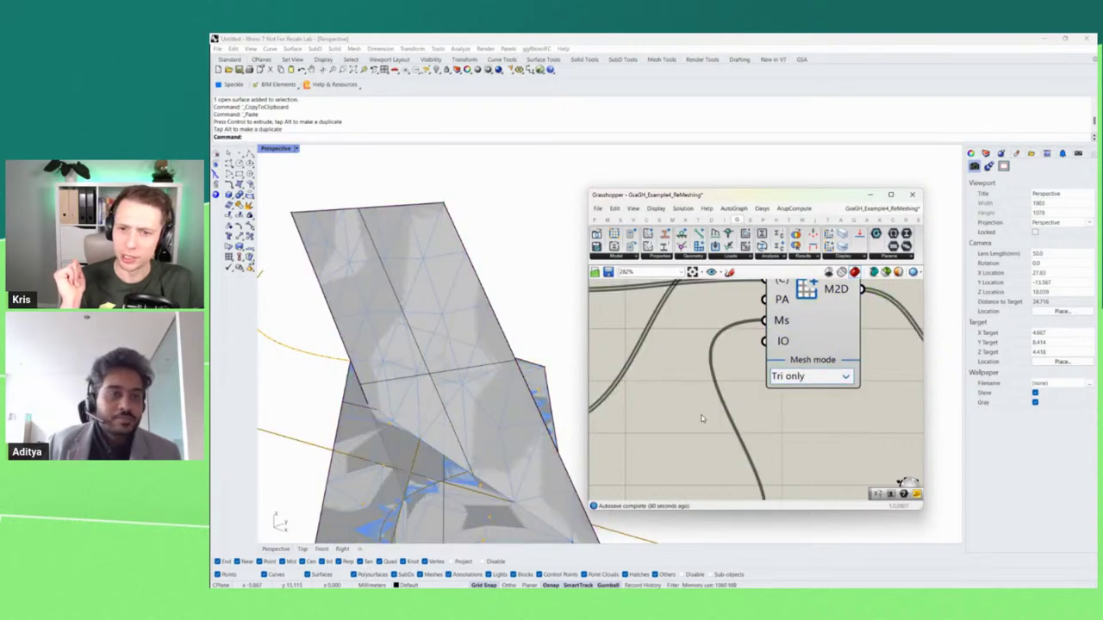
Set the mesh mode of the 2D member component to Quad dominant and examine the remeshed intersecting surfaces.
{"action": "left_click", "coordinate": [845, 377]}
{"action": "left_click", "coordinate": [795, 409]}
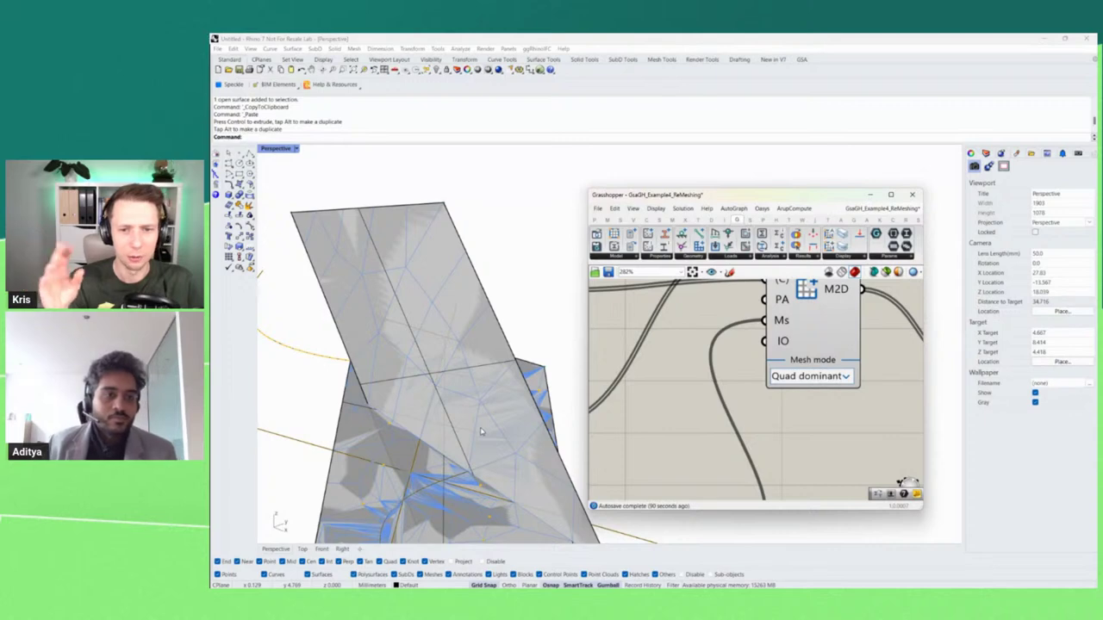
{"action": "scroll", "coordinate": [464, 370], "scroll_direction": "down", "scroll_amount": 8}
{"action": "left_click_drag", "start_coordinate": [465, 369], "coordinate": [446, 391]}
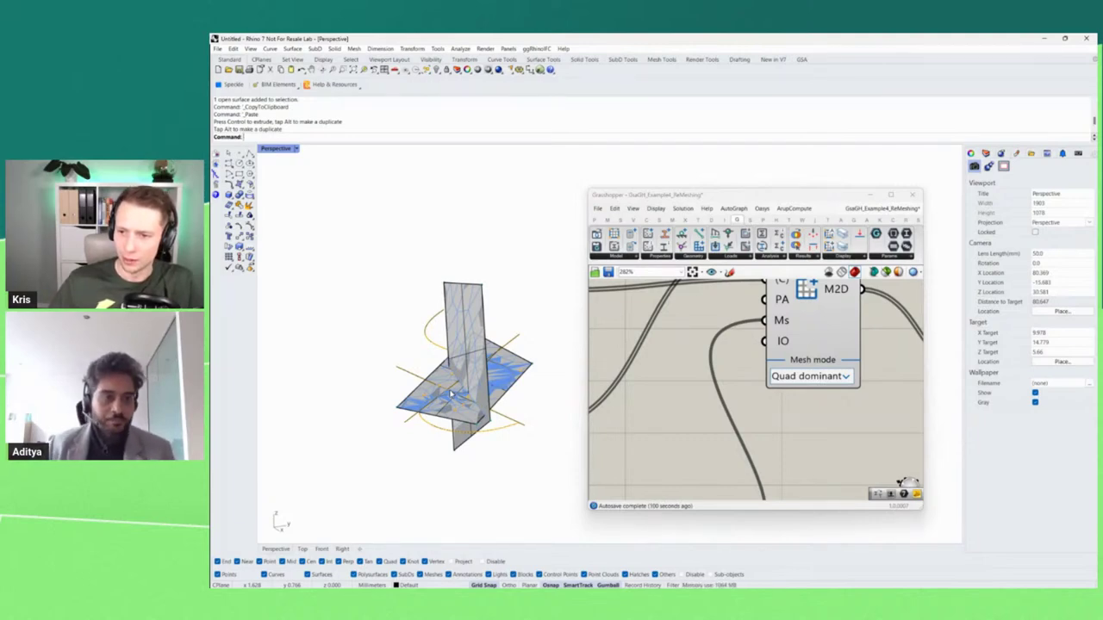
{"action": "scroll", "coordinate": [493, 345], "scroll_direction": "up", "scroll_amount": 2}
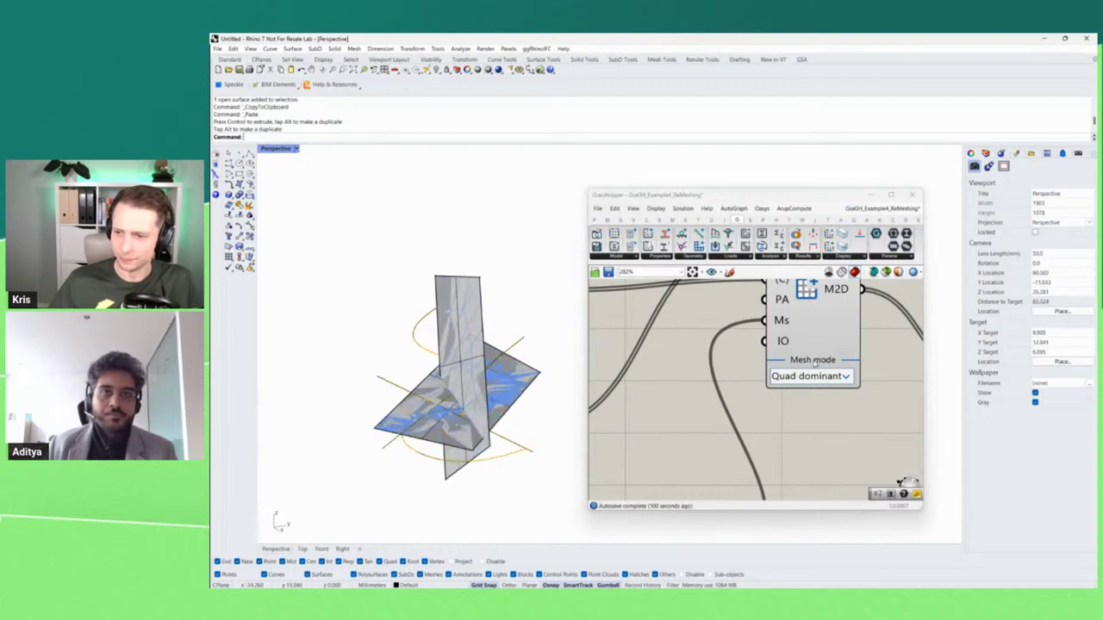
Delete all the points, curves and surfaces from the Rhino model.
{"action": "scroll", "coordinate": [414, 346], "scroll_direction": "down", "scroll_amount": 2}
{"action": "left_click_drag", "start_coordinate": [345, 286], "coordinate": [545, 478]}
{"action": "key", "text": "Delete"}
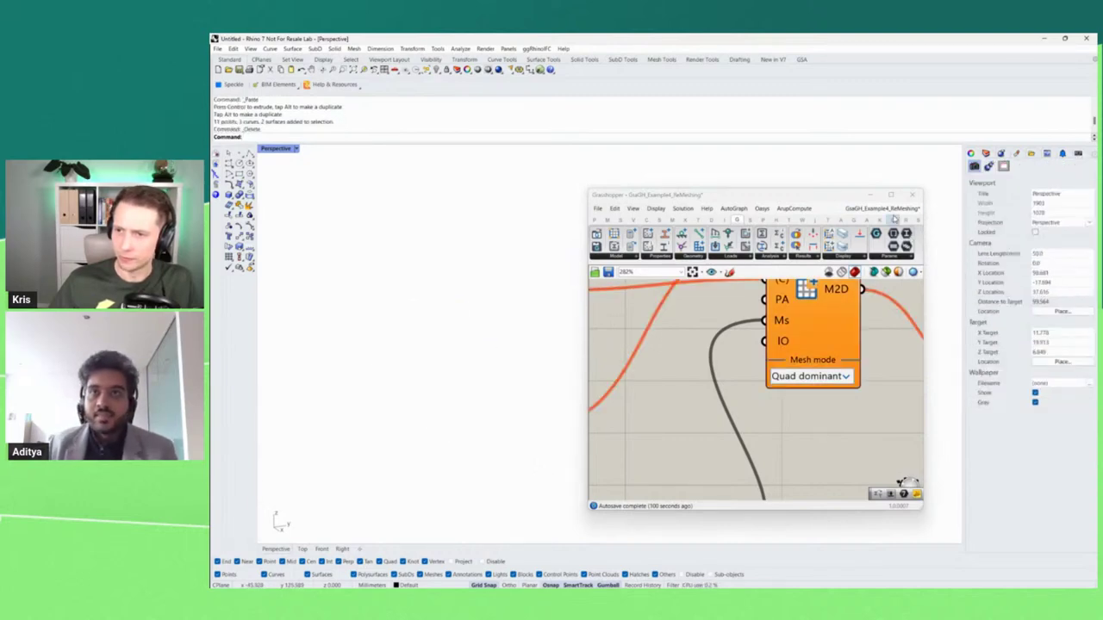
Switch to the blank unnamed Grasshopper definition and place a GSA Open Model component on the canvas.
{"action": "left_click", "coordinate": [886, 210]}
{"action": "left_click", "coordinate": [884, 355]}
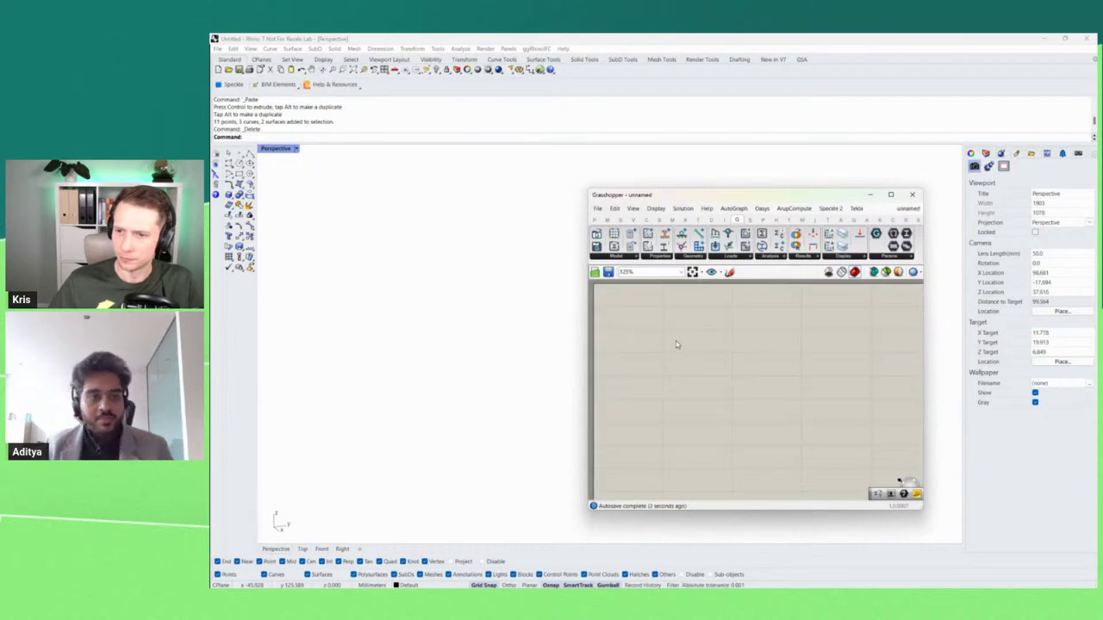
{"action": "left_click", "coordinate": [616, 260]}
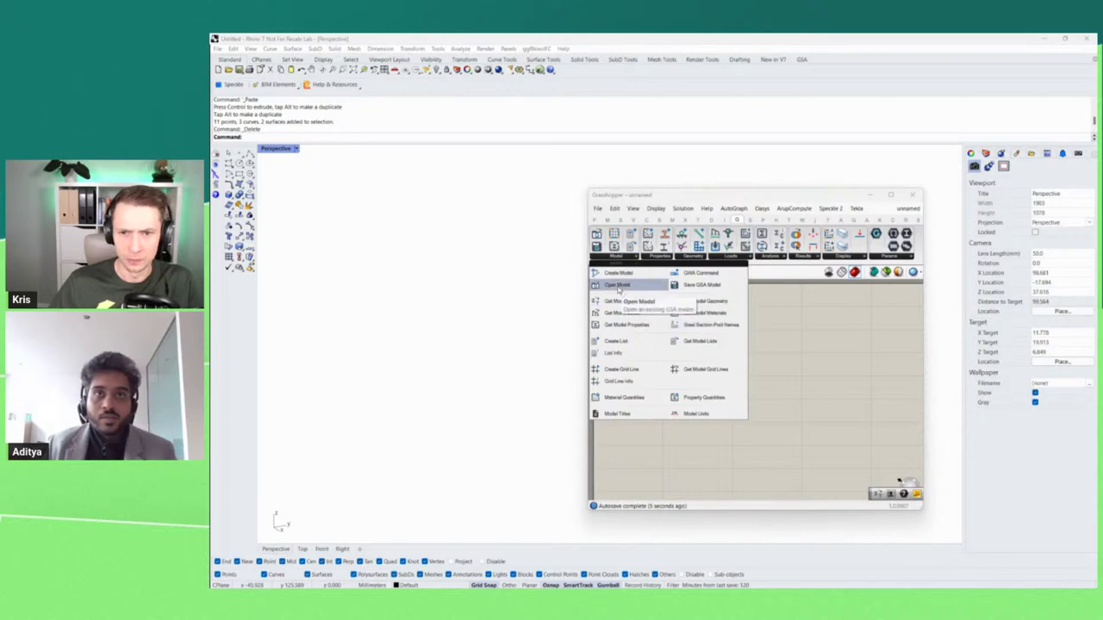
{"action": "left_click", "coordinate": [680, 310]}
{"action": "left_click", "coordinate": [732, 361]}
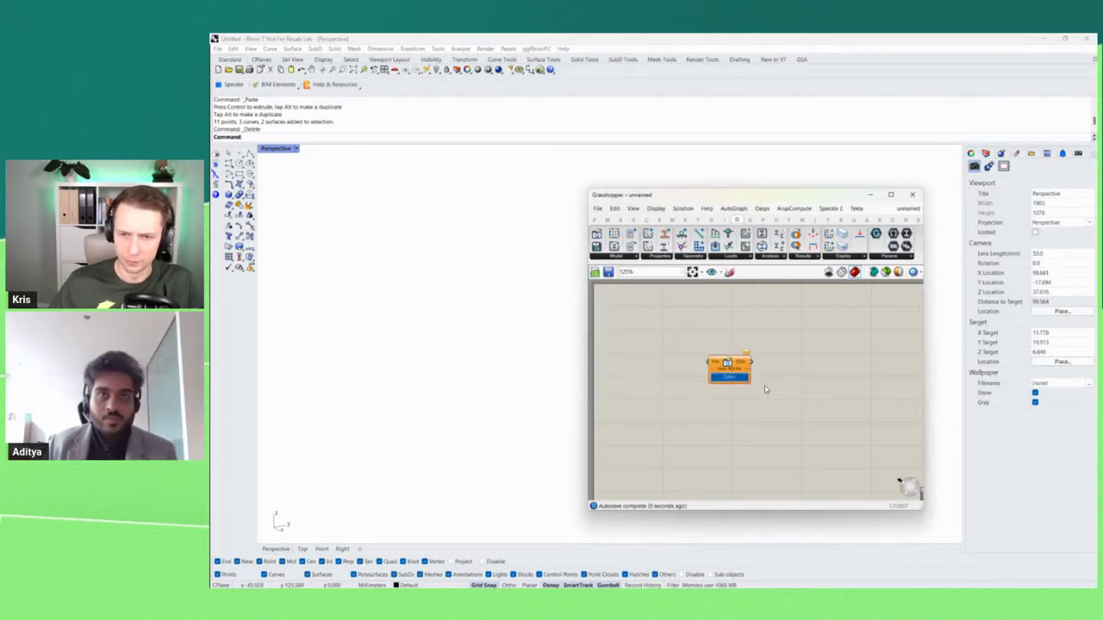
{"action": "left_click", "coordinate": [609, 259]}
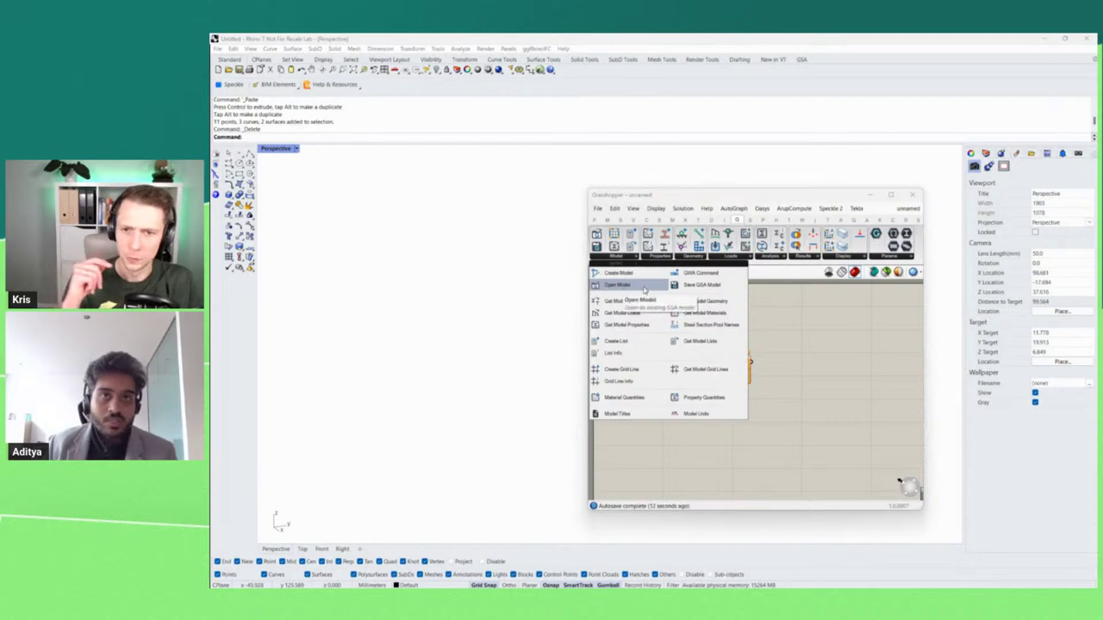
{"action": "scroll", "coordinate": [736, 357], "scroll_direction": "up", "scroll_amount": 3}
{"action": "left_click", "coordinate": [709, 378]}
{"action": "left_click_drag", "start_coordinate": [705, 373], "coordinate": [786, 357]}
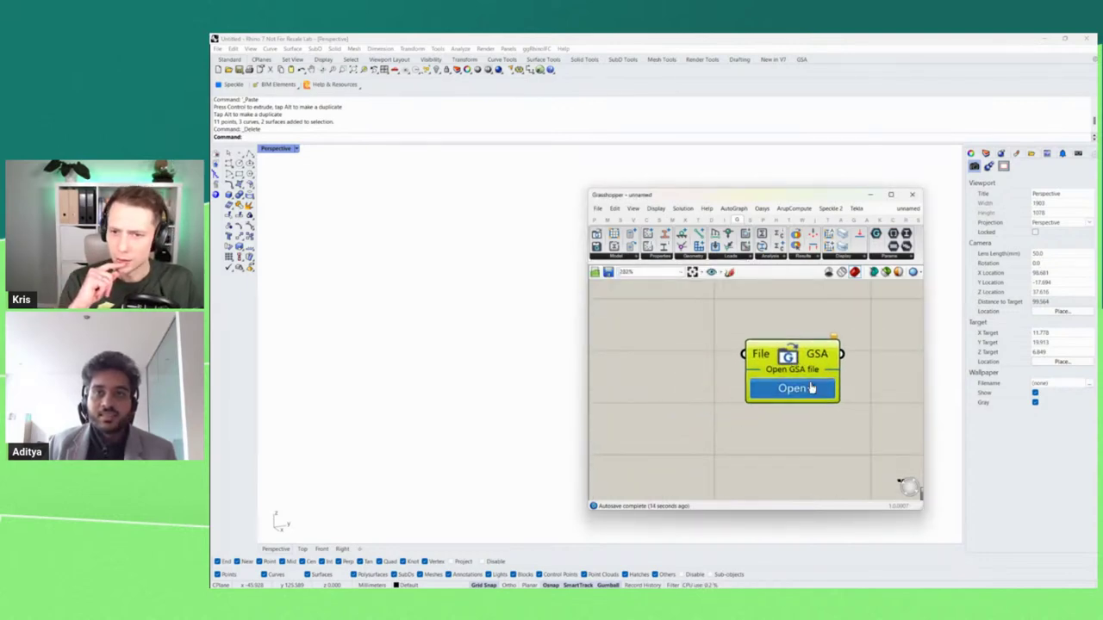
Load "Low rise Concrete Moment Frame - global submodel.gwb" from the "Low rise concrete moment frame" folder under Documents\Structural Suite\GSA into the Open Model component.
{"action": "left_click", "coordinate": [810, 388]}
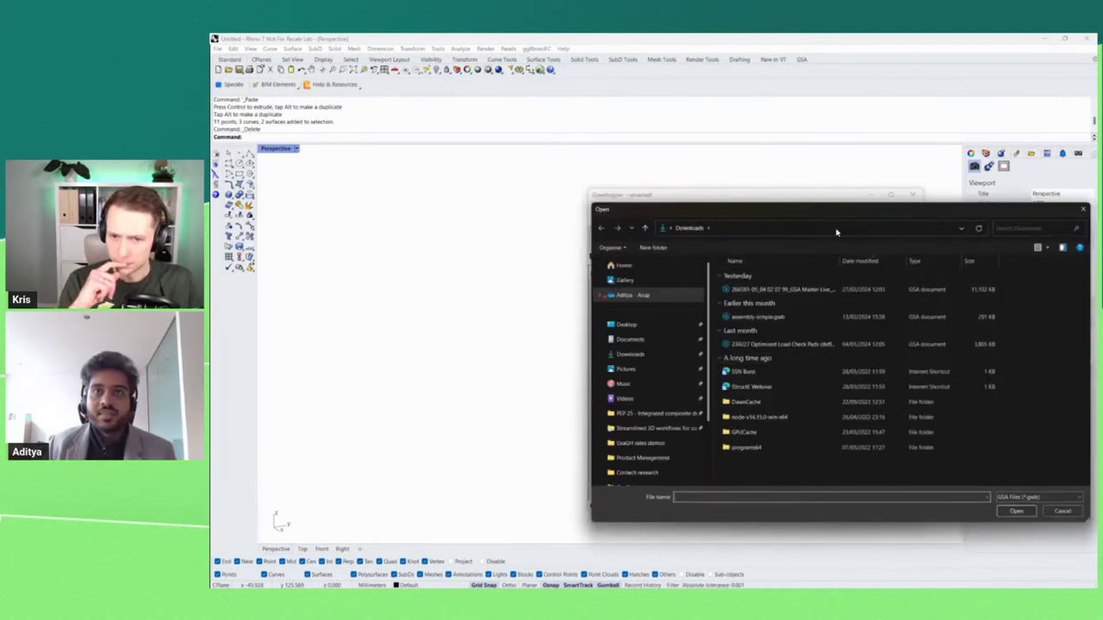
{"action": "left_click_drag", "start_coordinate": [834, 219], "coordinate": [771, 217]}
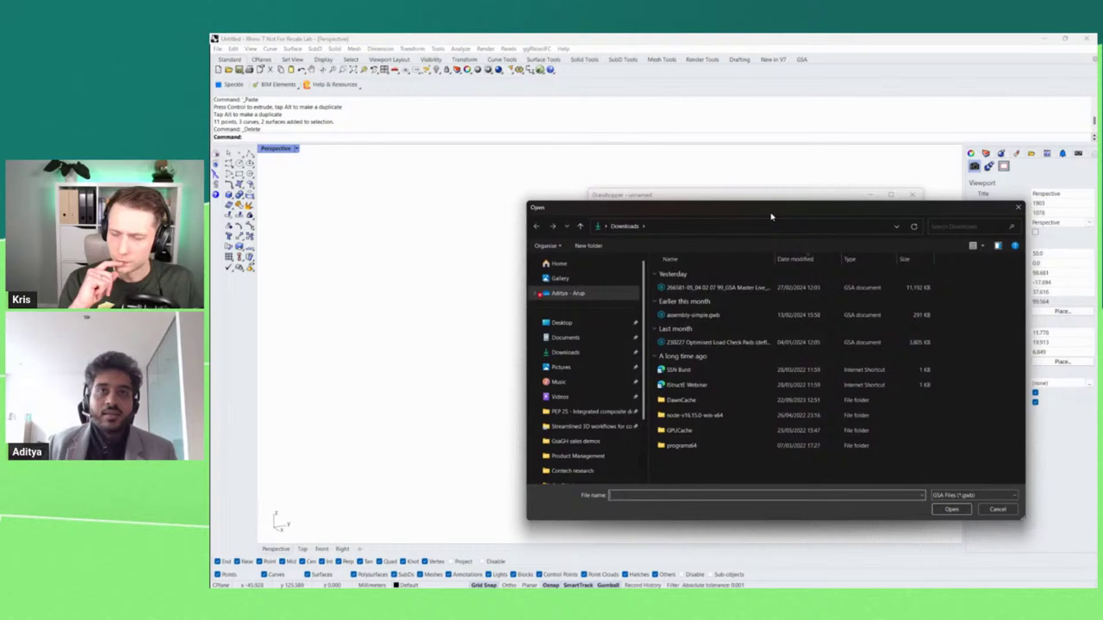
{"action": "left_click", "coordinate": [565, 337]}
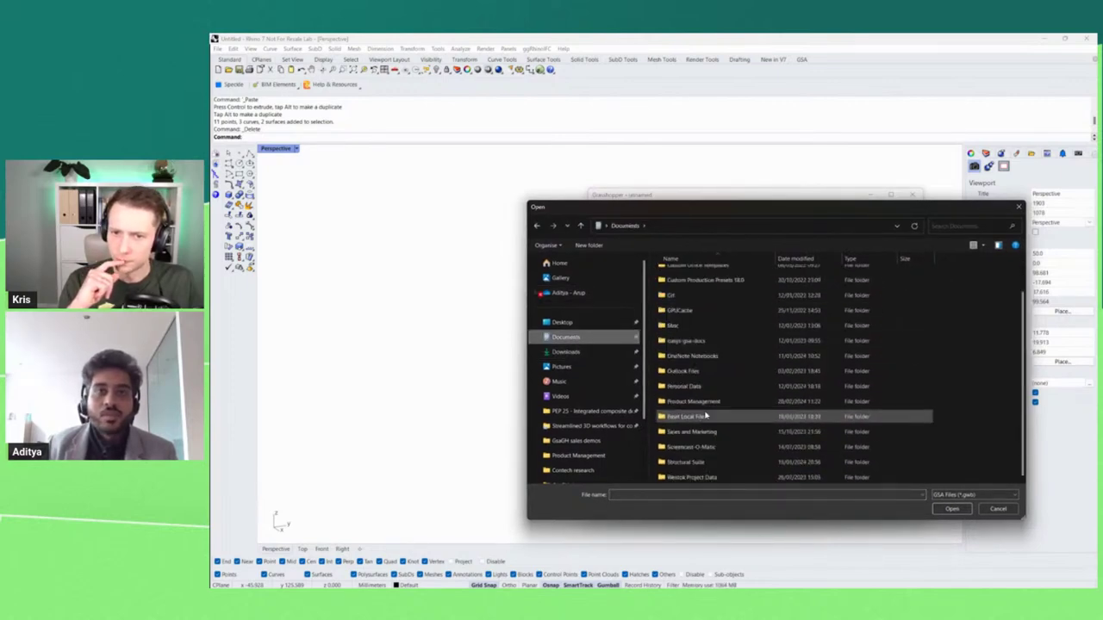
{"action": "double_click", "coordinate": [702, 462]}
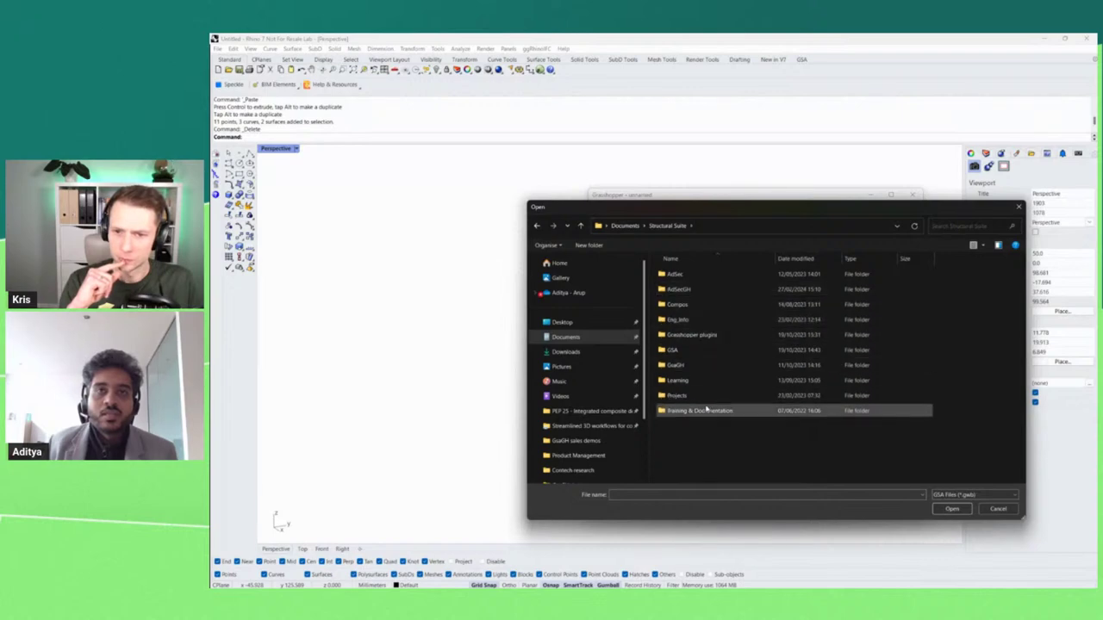
{"action": "double_click", "coordinate": [680, 350]}
{"action": "scroll", "coordinate": [758, 322], "scroll_direction": "down", "scroll_amount": 2}
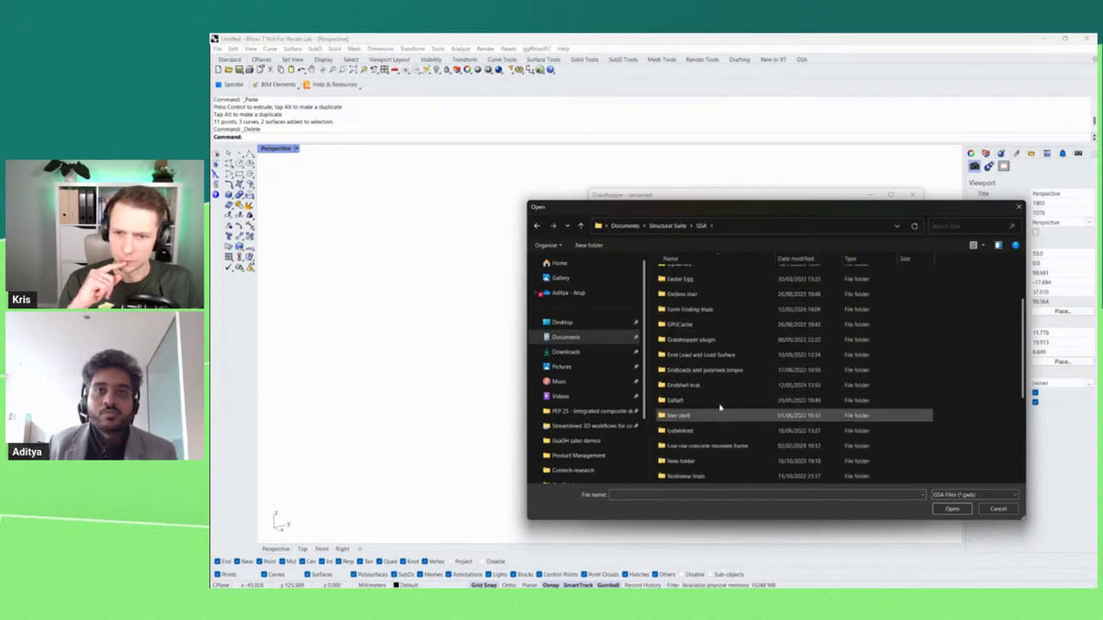
{"action": "scroll", "coordinate": [722, 388], "scroll_direction": "down", "scroll_amount": 1}
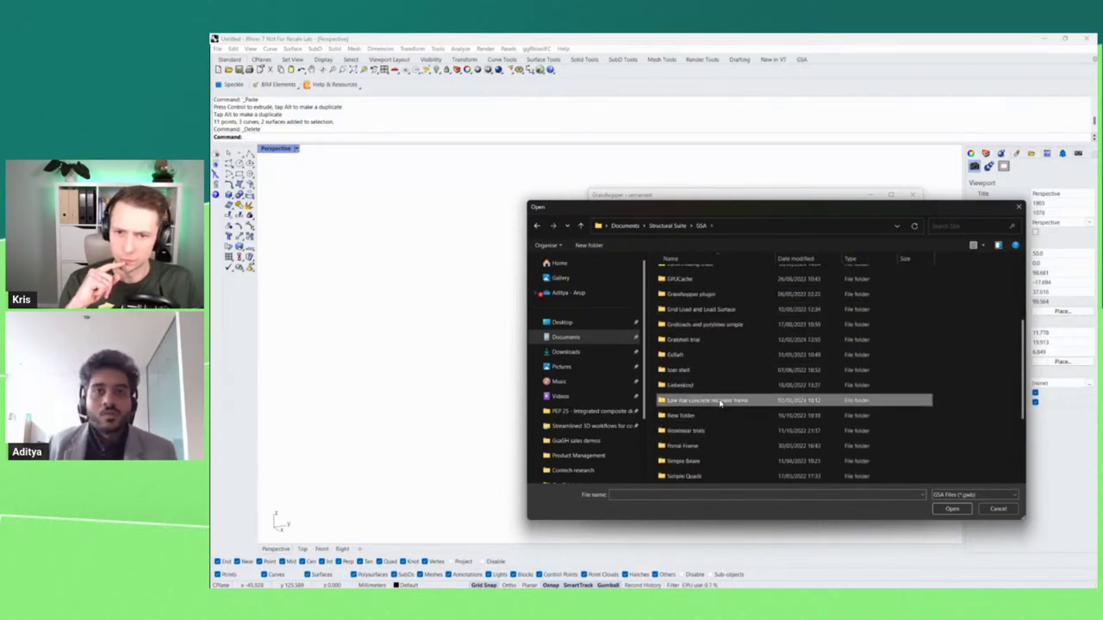
{"action": "double_click", "coordinate": [722, 401]}
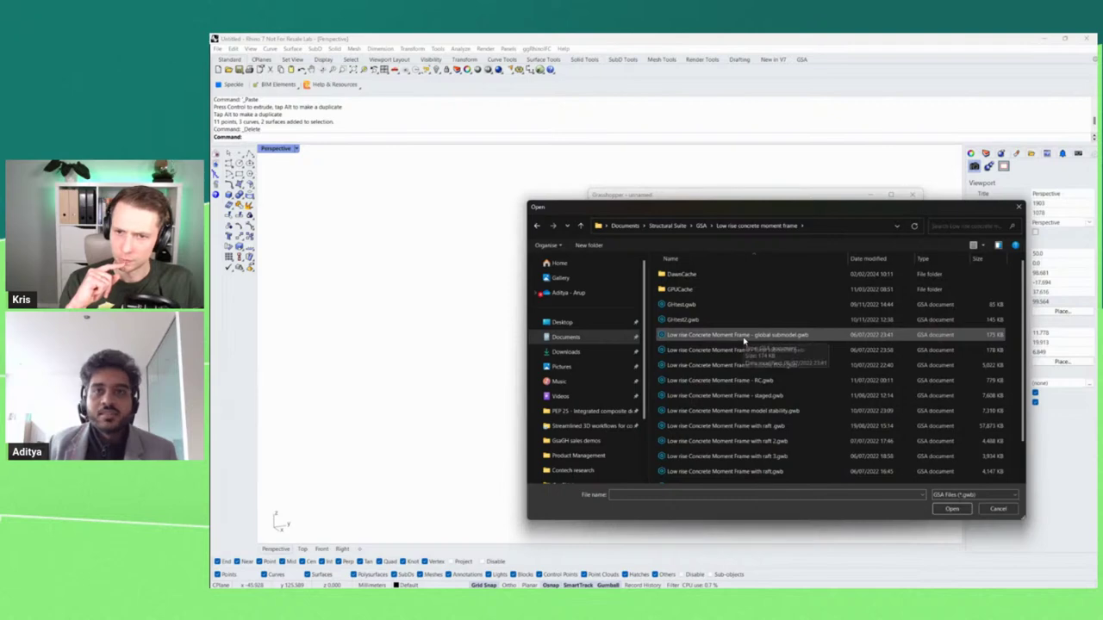
{"action": "left_click", "coordinate": [744, 336]}
{"action": "left_click", "coordinate": [952, 508]}
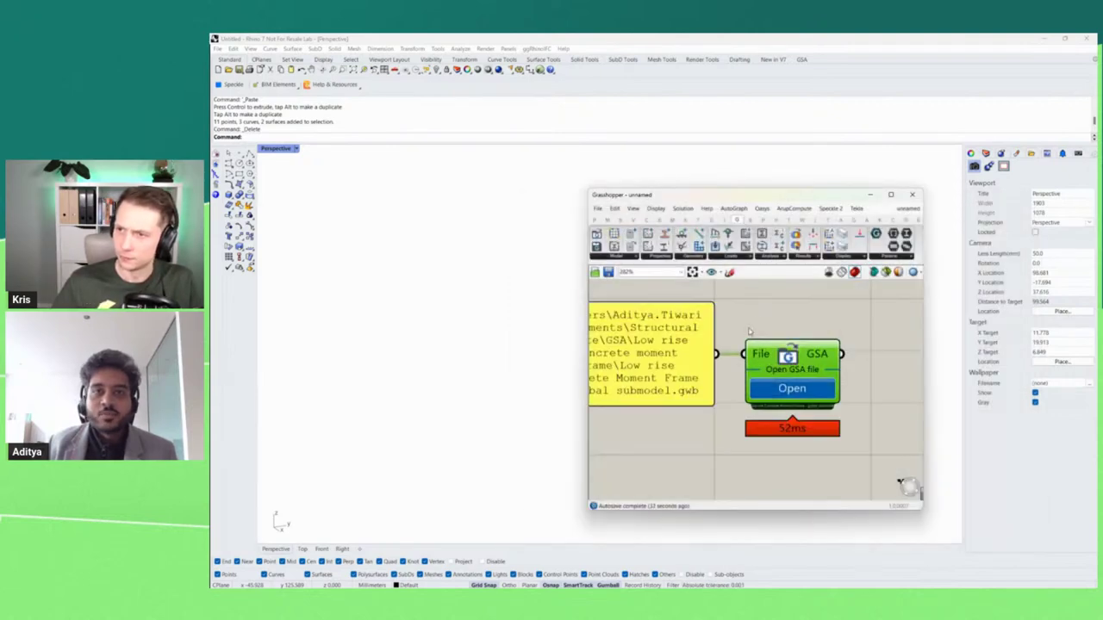
Add a Get Model Geometry component beside the Open Model component, leaving space between them for wiring.
{"action": "scroll", "coordinate": [710, 339], "scroll_direction": "down", "scroll_amount": 3}
{"action": "scroll", "coordinate": [821, 348], "scroll_direction": "up", "scroll_amount": 2}
{"action": "left_click", "coordinate": [821, 348]}
{"action": "left_click_drag", "start_coordinate": [748, 351], "coordinate": [766, 334]}
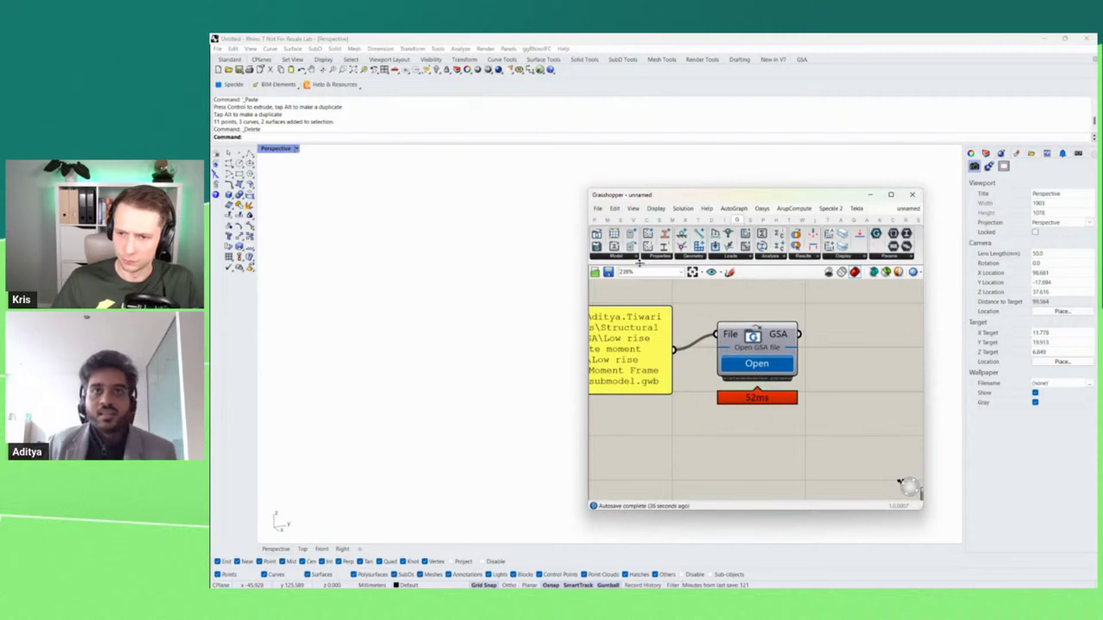
{"action": "left_click", "coordinate": [635, 258]}
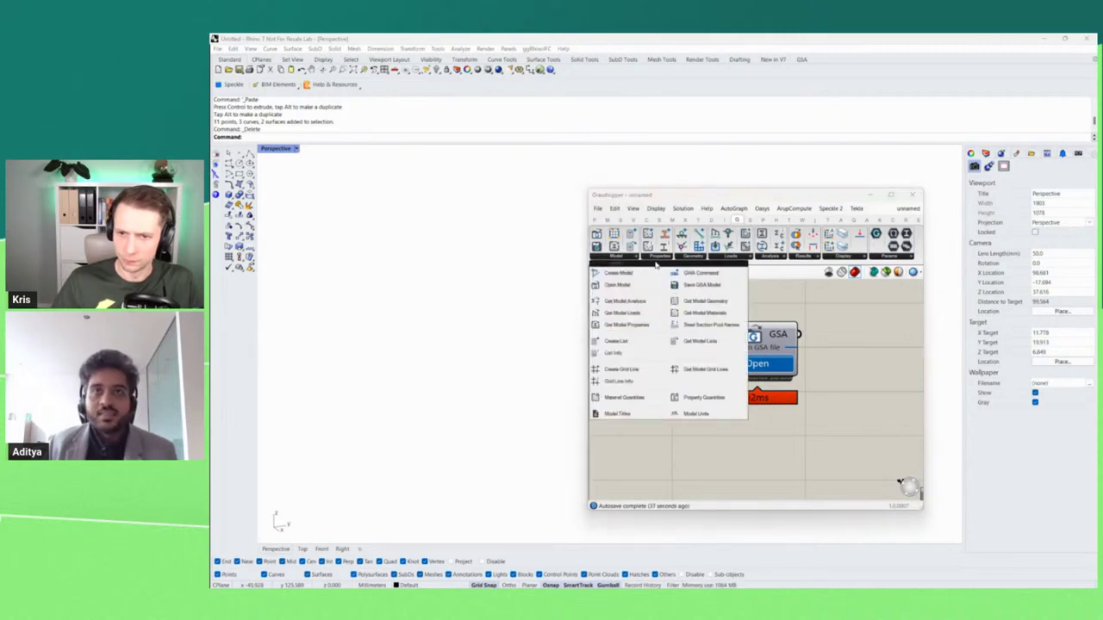
{"action": "left_click", "coordinate": [701, 302]}
{"action": "scroll", "coordinate": [658, 356], "scroll_direction": "down", "scroll_amount": 2}
{"action": "left_click", "coordinate": [843, 384]}
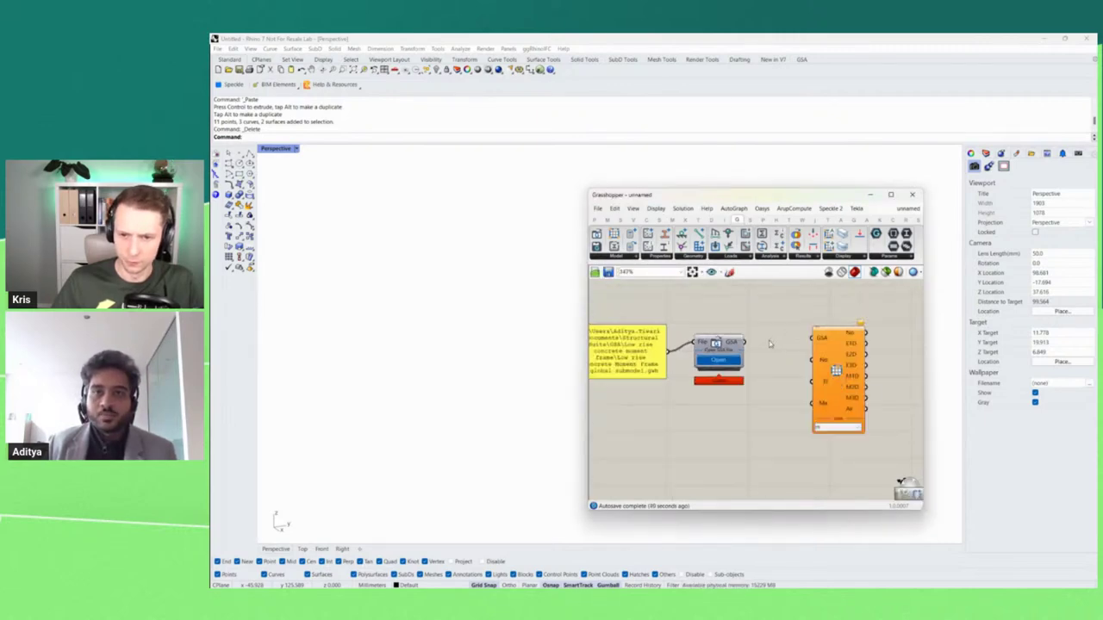
Connect the Open Model component's GSA output to the GSA input of Get Model Geometry and nudge that component slightly upward.
{"action": "scroll", "coordinate": [844, 385], "scroll_direction": "up", "scroll_amount": 1}
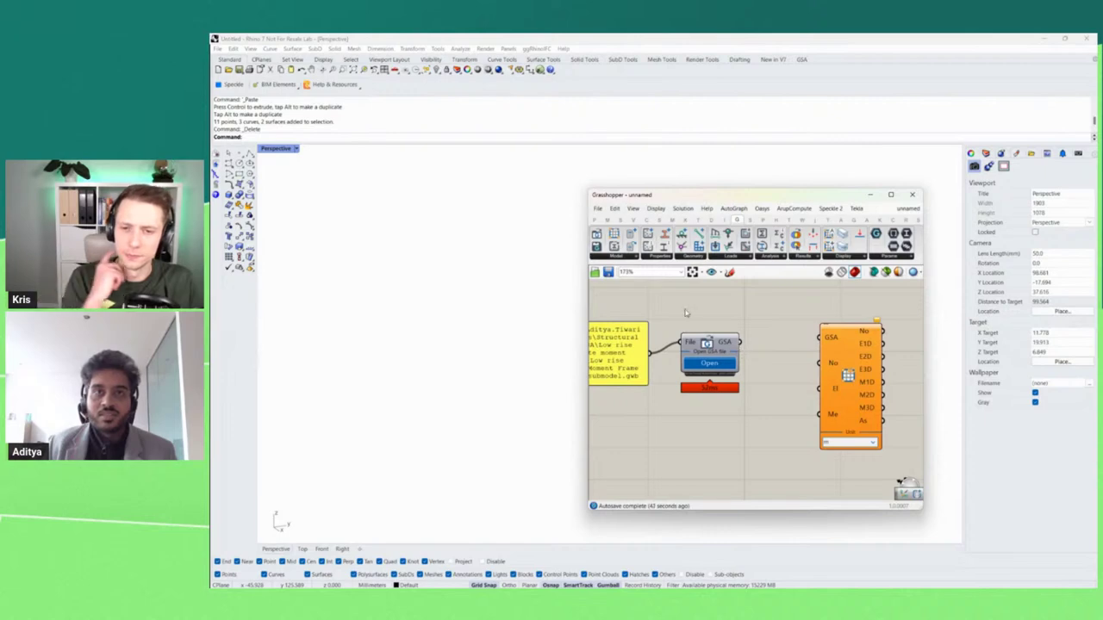
{"action": "left_click", "coordinate": [620, 258]}
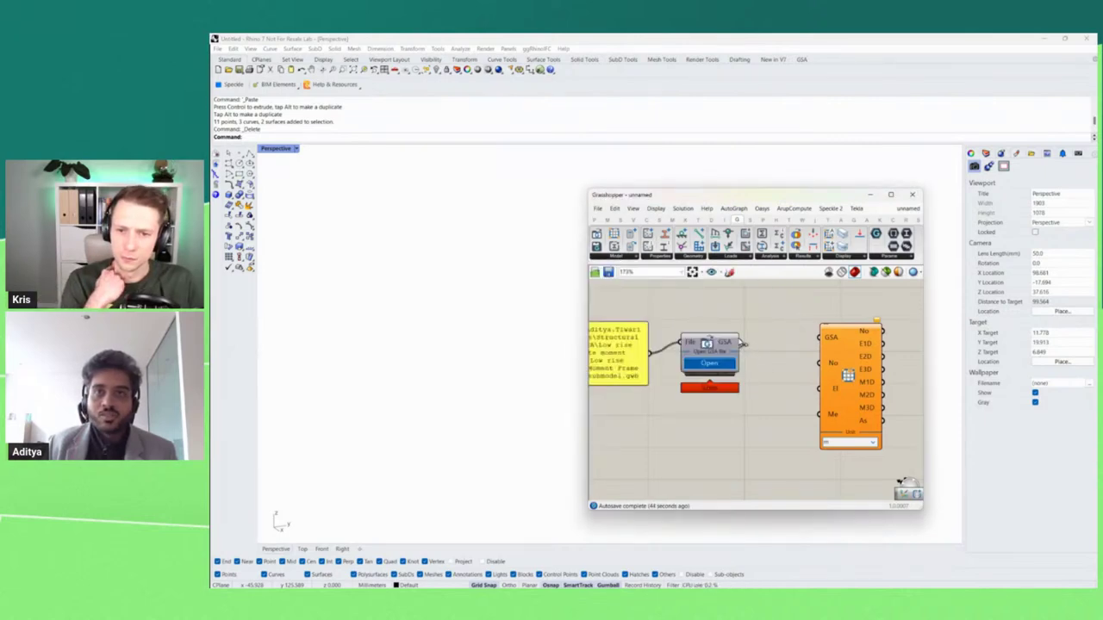
{"action": "left_click_drag", "start_coordinate": [741, 344], "coordinate": [818, 337]}
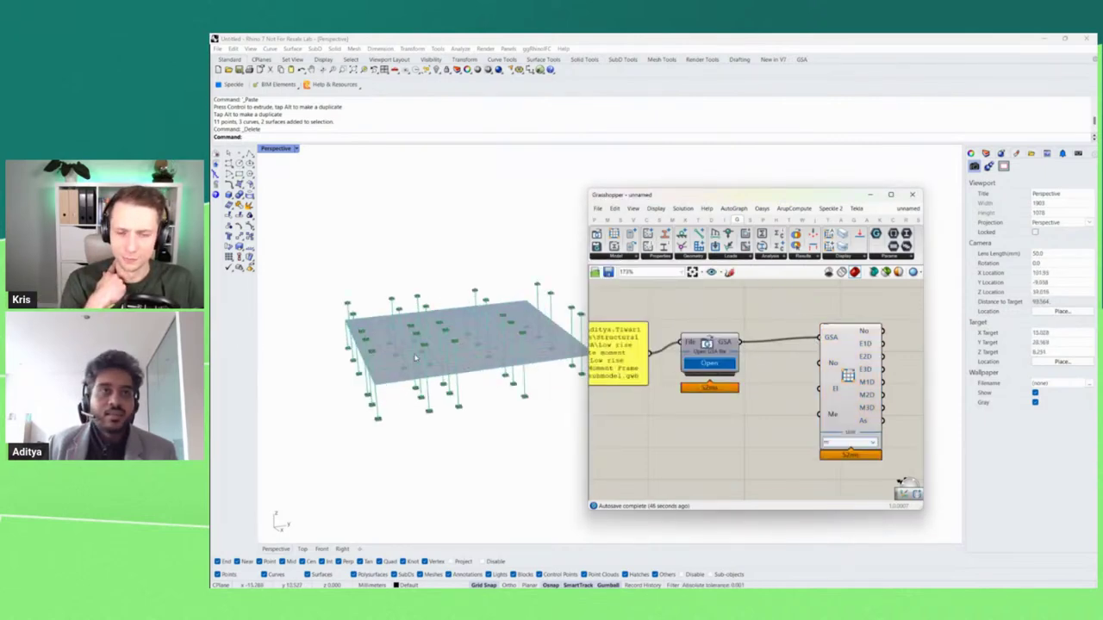
{"action": "mouse_move", "coordinate": [415, 357]}
{"action": "left_mouse_down"}
{"action": "mouse_move", "coordinate": [458, 371]}
{"action": "mouse_move", "coordinate": [488, 362]}
{"action": "mouse_move", "coordinate": [422, 375]}
{"action": "mouse_move", "coordinate": [422, 362]}
{"action": "left_mouse_up"}
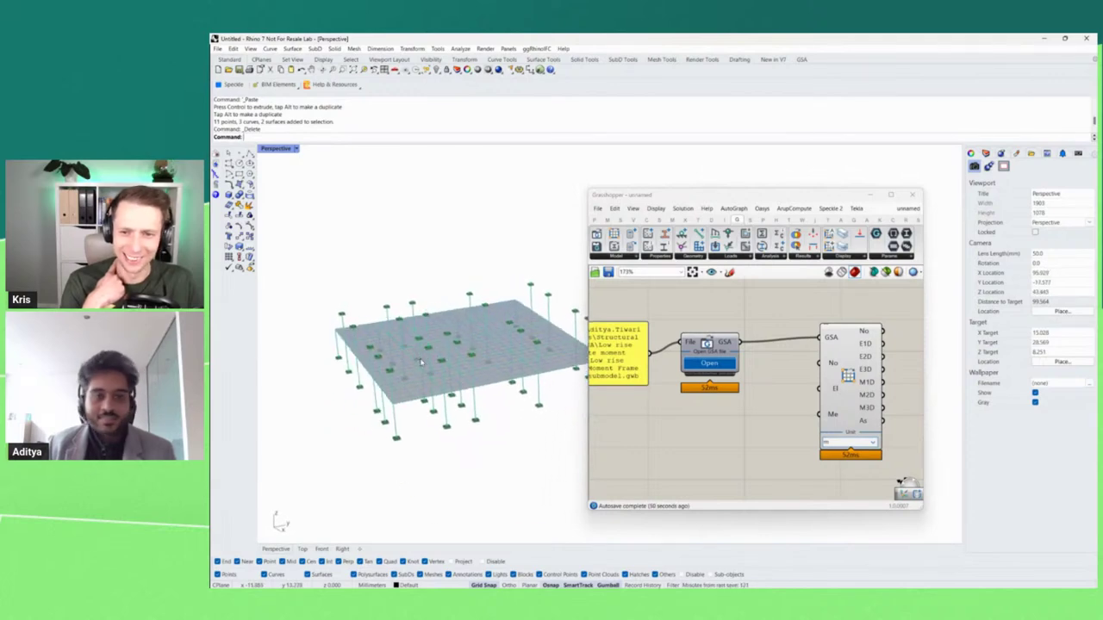
{"action": "left_click", "coordinate": [862, 398]}
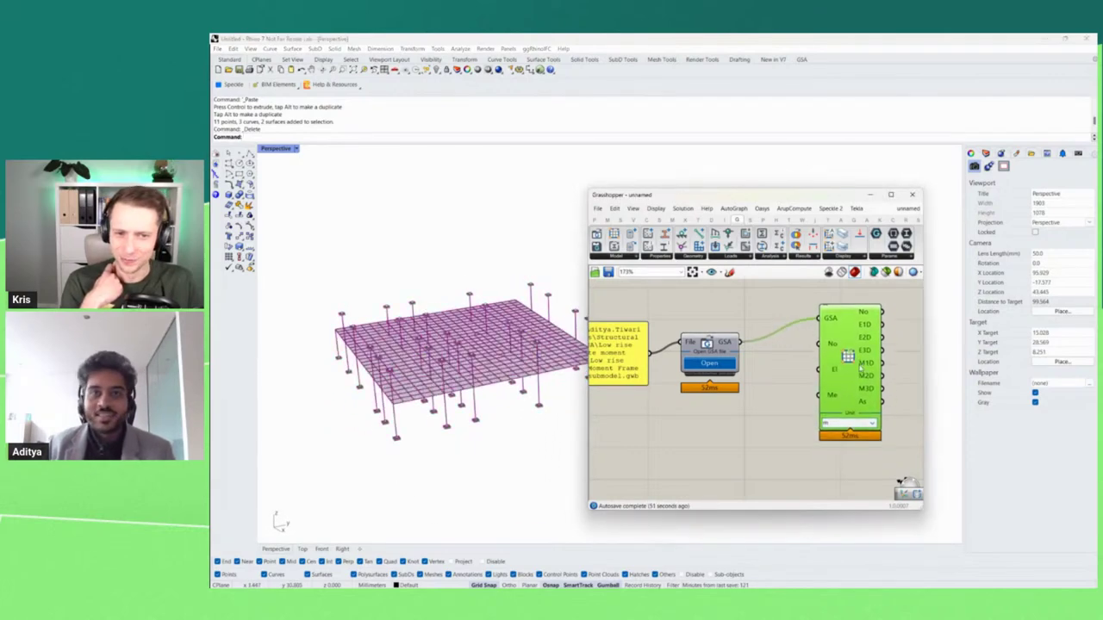
{"action": "left_click", "coordinate": [786, 392]}
Inspect the 1D element and 1D member outputs of the Get Model Geometry component.
{"action": "scroll", "coordinate": [765, 390], "scroll_direction": "down", "scroll_amount": 1}
{"action": "scroll", "coordinate": [752, 387], "scroll_direction": "down", "scroll_amount": 1}
{"action": "scroll", "coordinate": [848, 368], "scroll_direction": "up", "scroll_amount": 3}
{"action": "scroll", "coordinate": [784, 396], "scroll_direction": "down", "scroll_amount": 3}
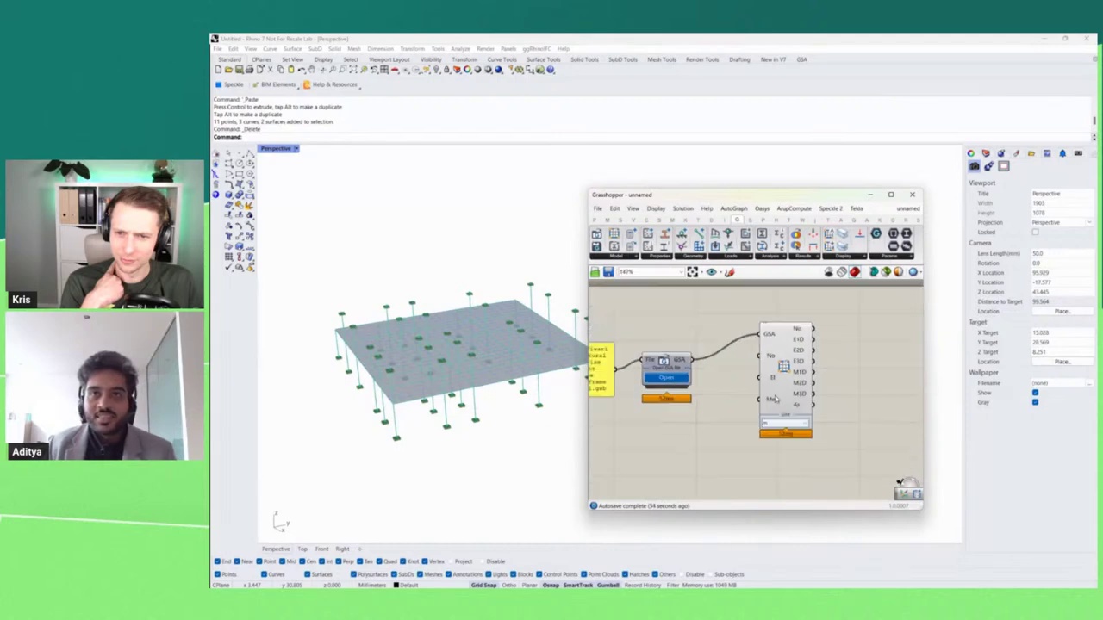
{"action": "scroll", "coordinate": [817, 353], "scroll_direction": "up", "scroll_amount": 3}
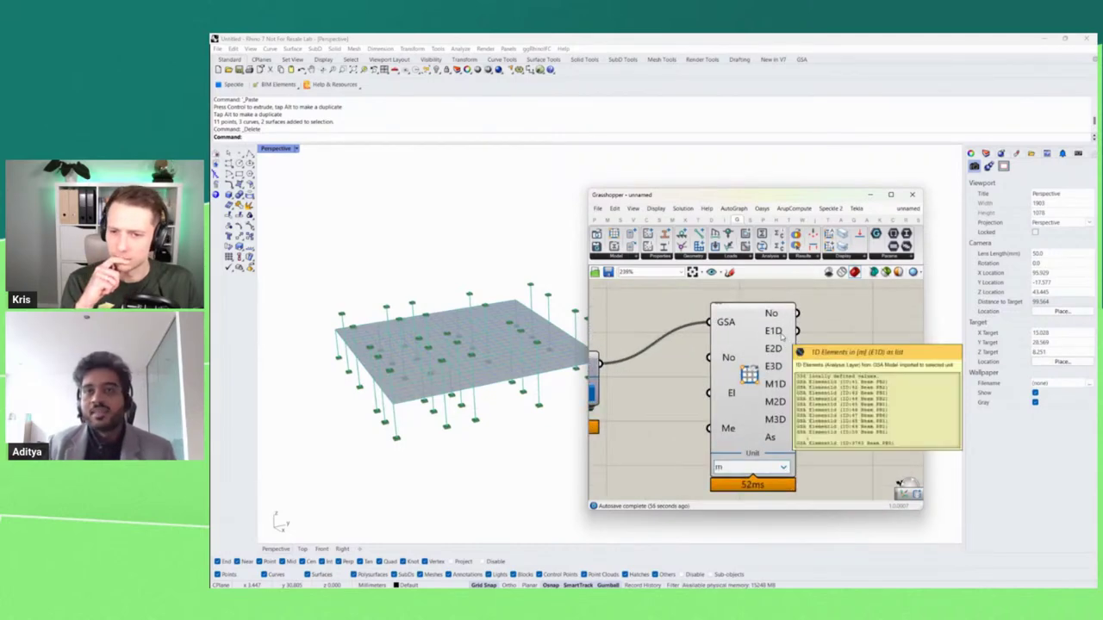
{"action": "mouse_move", "coordinate": [784, 389]}
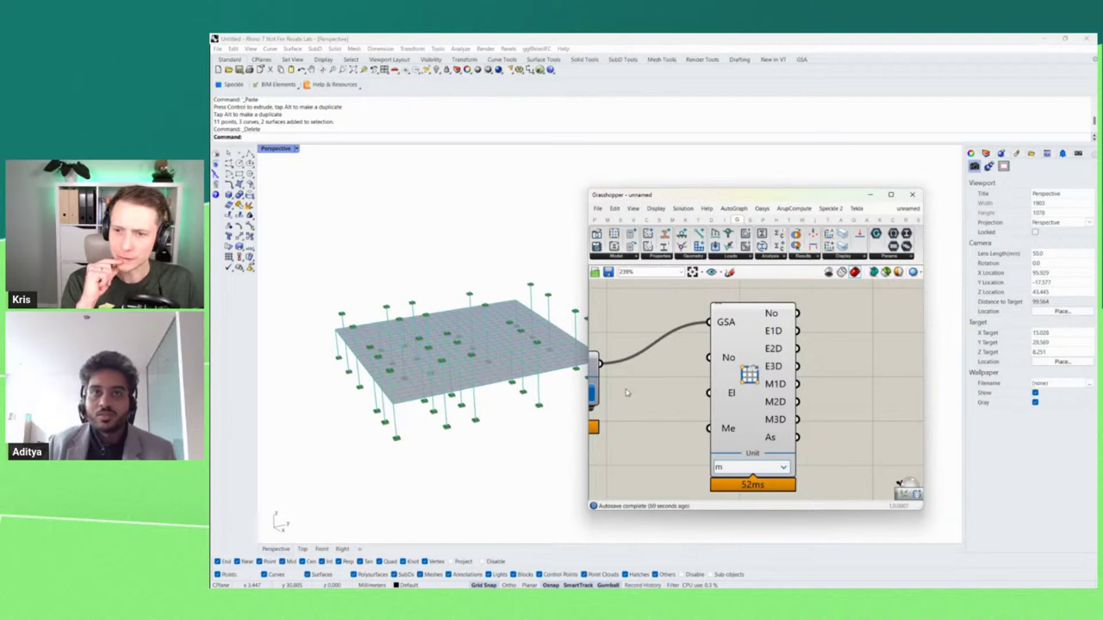
Add a Curve parameter to the canvas on the output side of the Get Model Geometry component.
{"action": "scroll", "coordinate": [627, 392], "scroll_direction": "down", "scroll_amount": 1}
{"action": "left_click_drag", "start_coordinate": [865, 382], "coordinate": [770, 387]}
{"action": "double_click", "coordinate": [798, 357]}
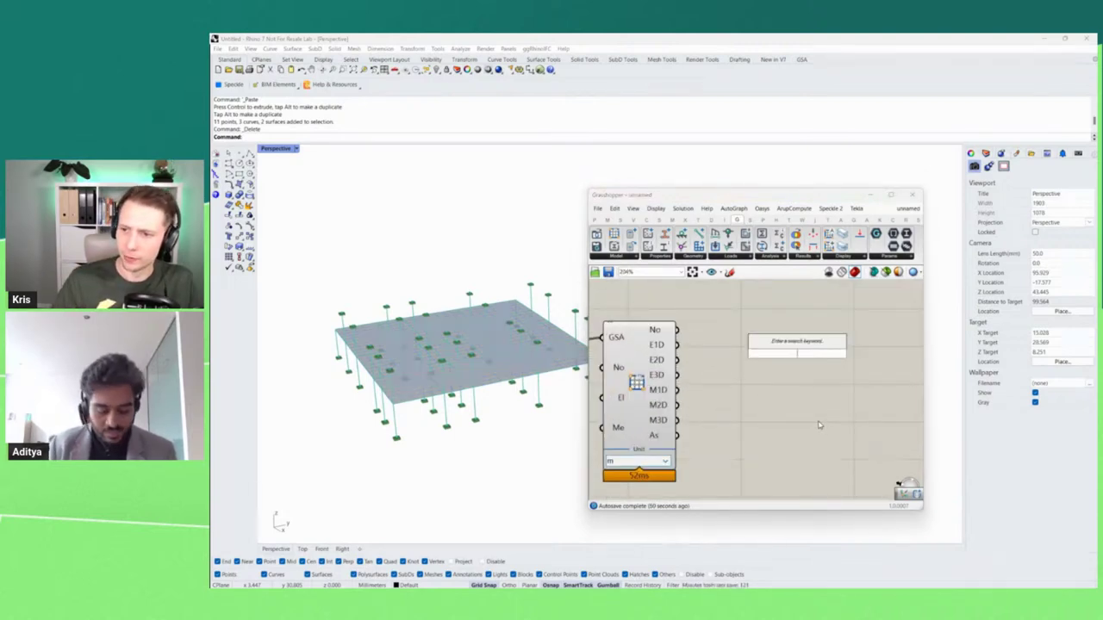
{"action": "type", "text": "curv"}
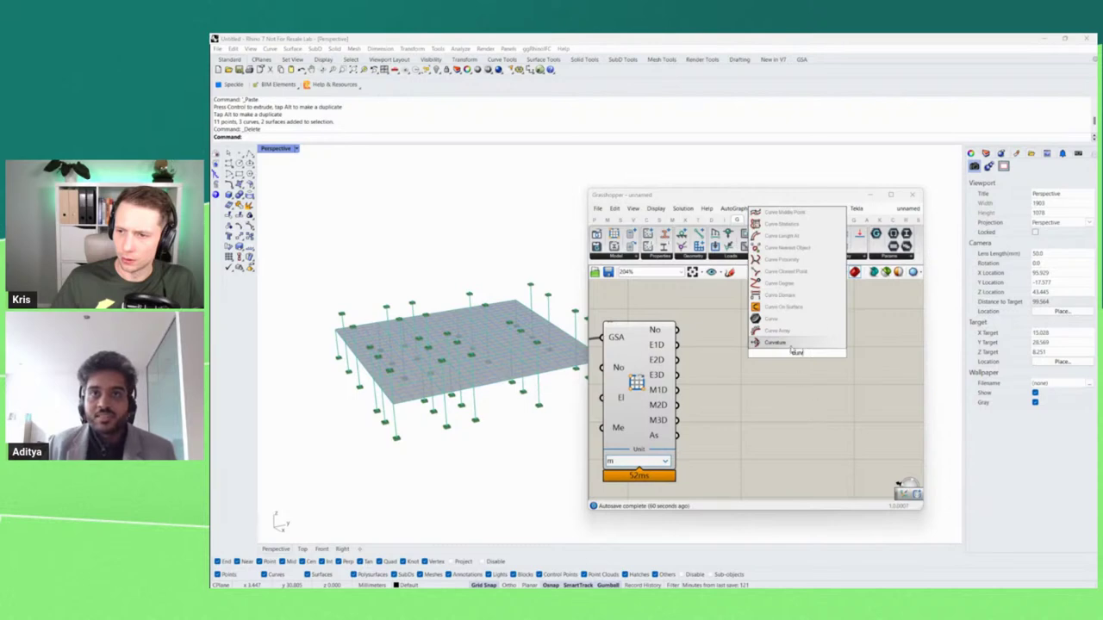
{"action": "left_click", "coordinate": [779, 342]}
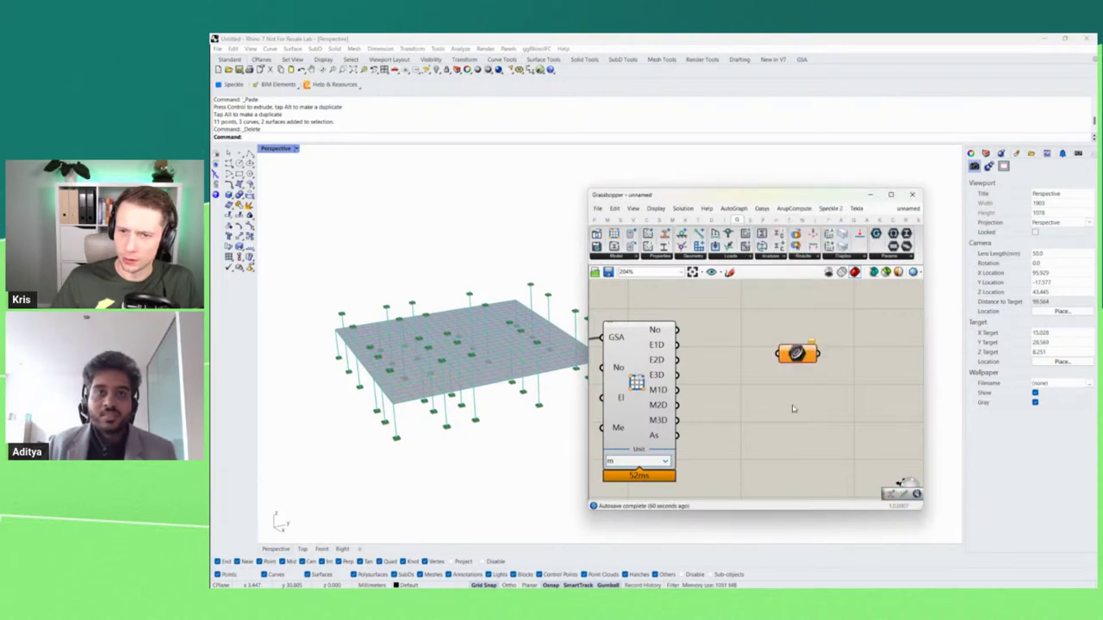
Try wiring the 1D member output of Get Model Geometry into the Curve parameter, and delete that parameter.
{"action": "left_click_drag", "start_coordinate": [678, 390], "coordinate": [778, 354]}
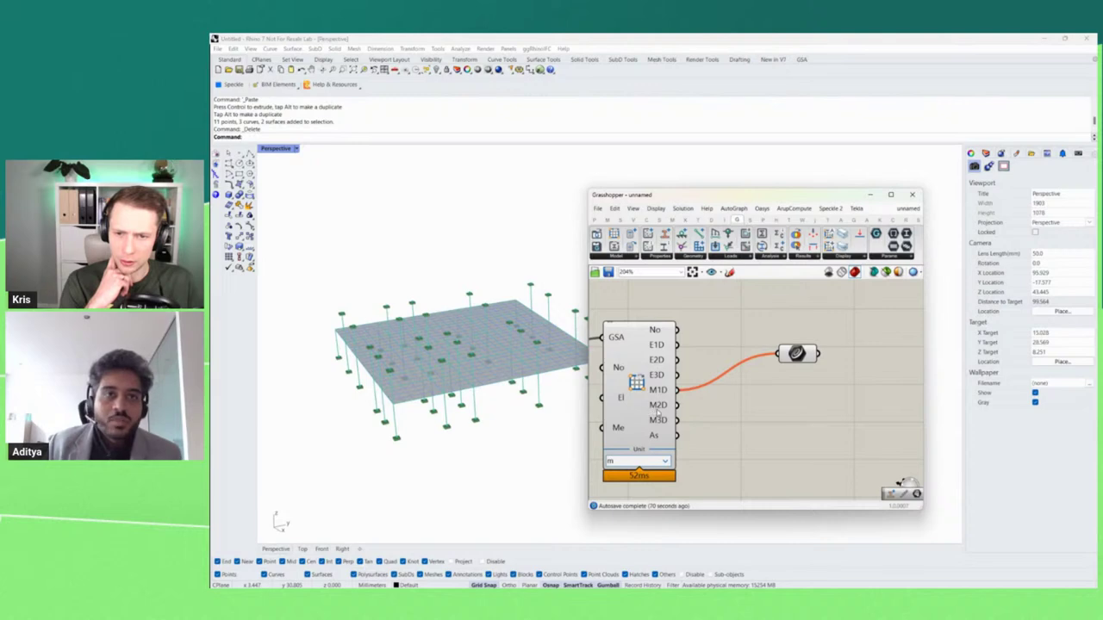
{"action": "left_click", "coordinate": [810, 349]}
{"action": "key", "text": "Delete"}
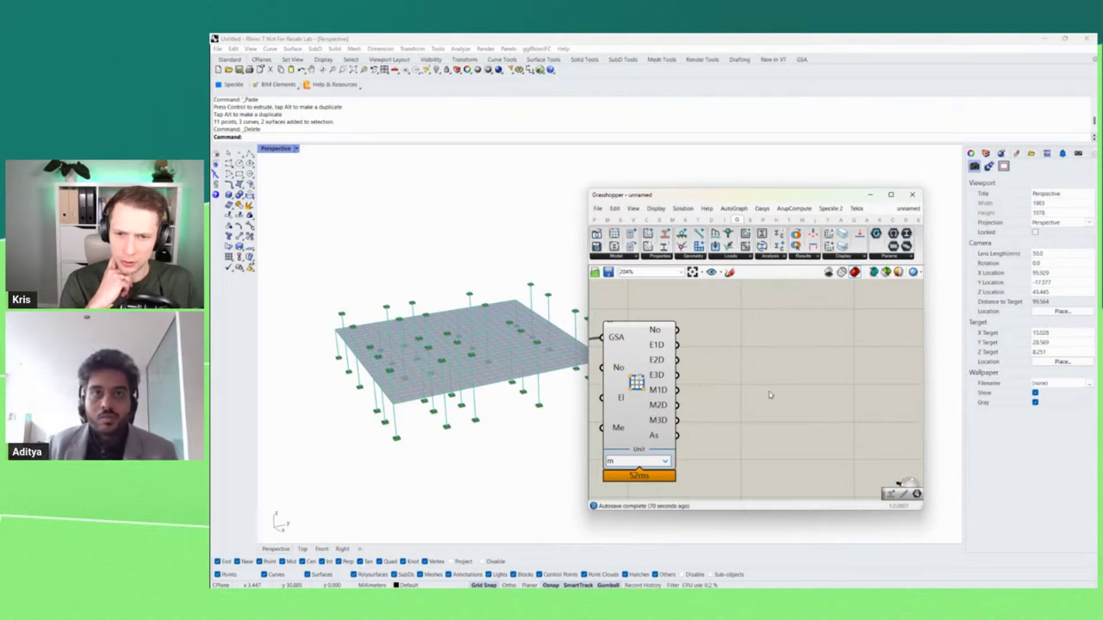
Try a Brep parameter on the 2D member output of Get Model Geometry, and delete that parameter.
{"action": "double_click", "coordinate": [768, 391]}
{"action": "type", "text": "be"}
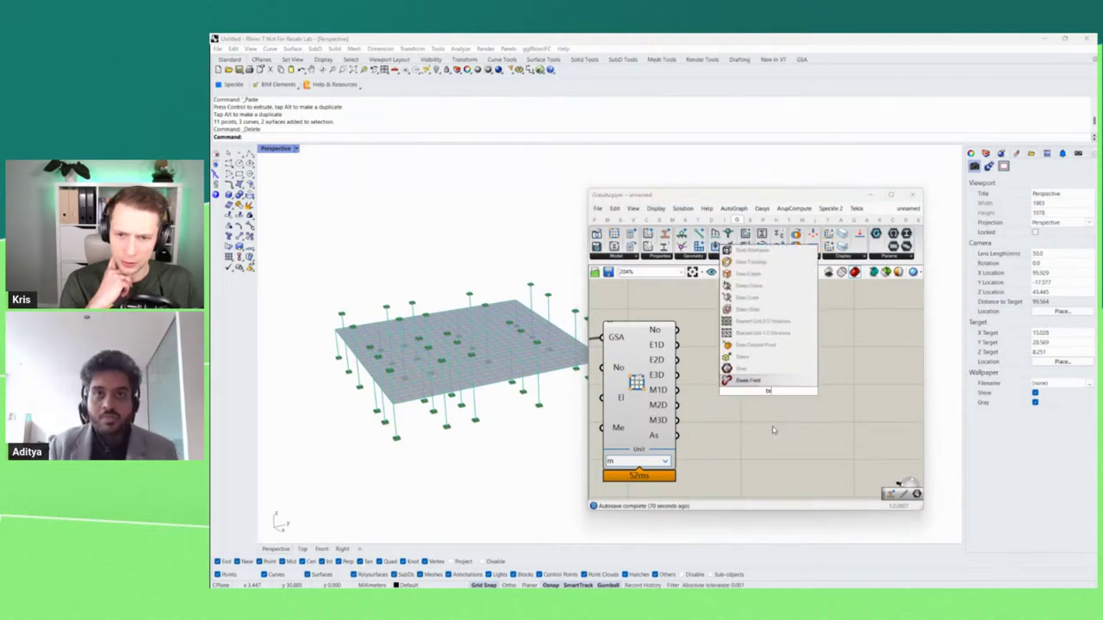
{"action": "key", "text": "Return"}
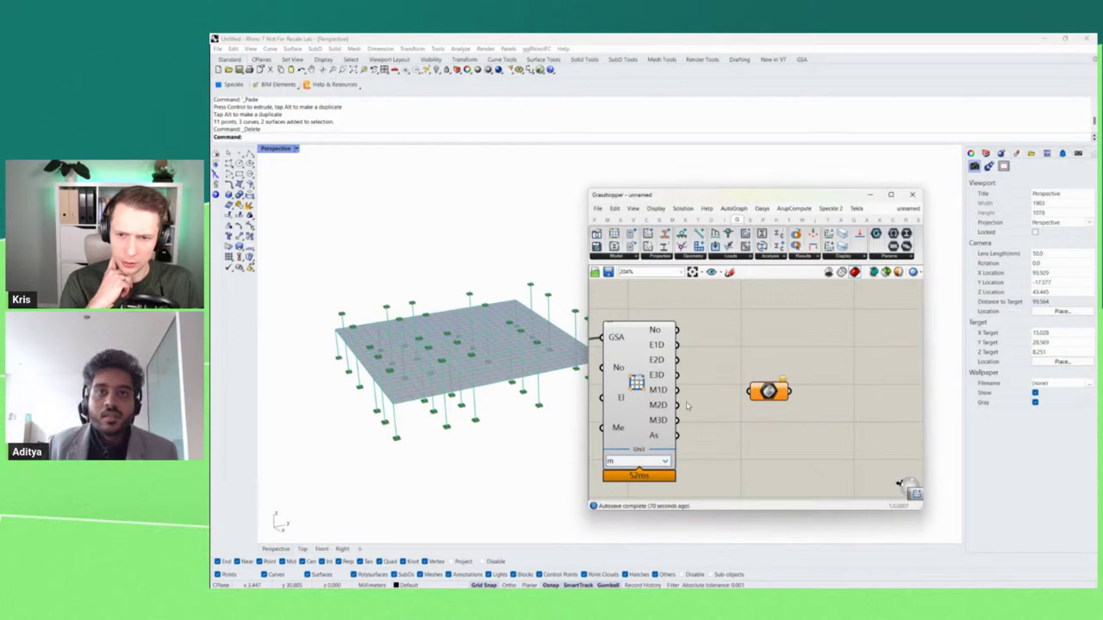
{"action": "left_click_drag", "start_coordinate": [678, 405], "coordinate": [750, 392]}
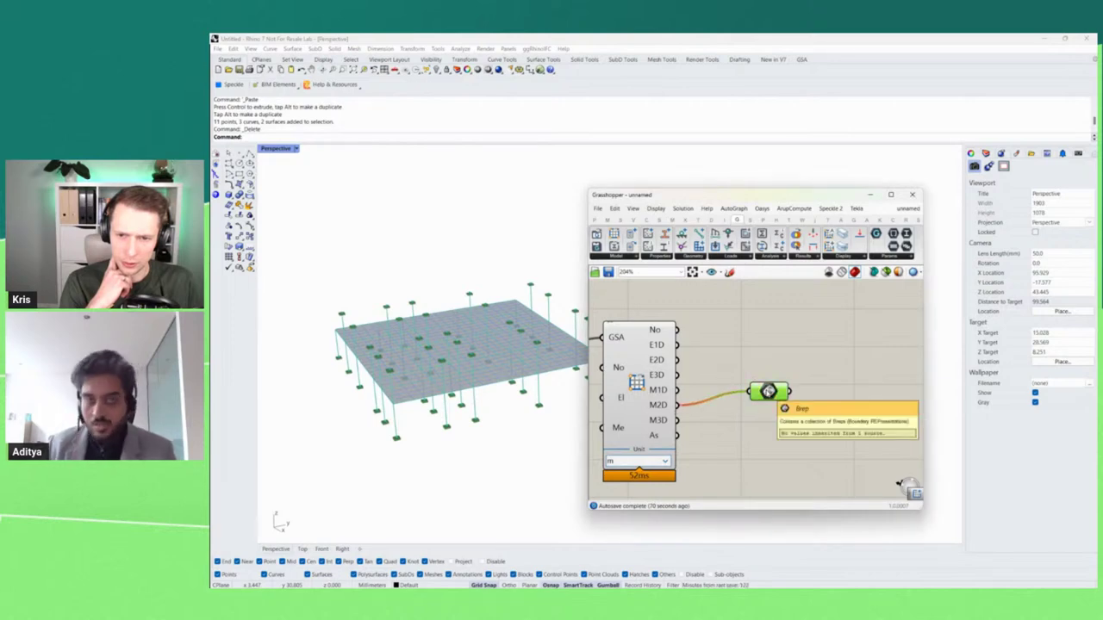
{"action": "key", "text": "Delete"}
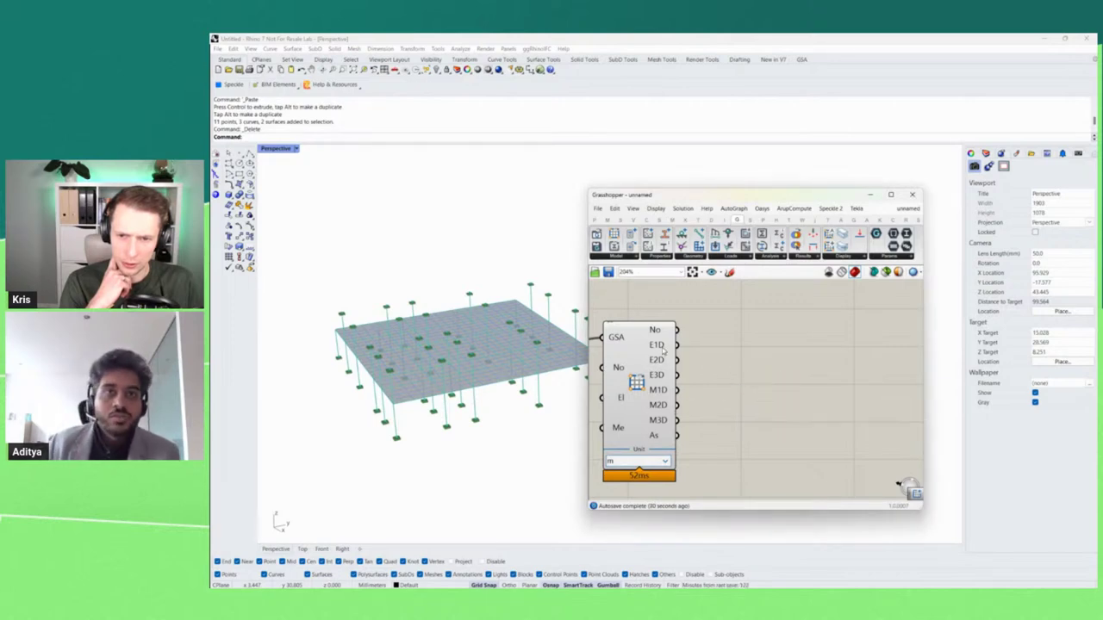
Add a Curve parameter fed by the 1D element output of Get Model Geometry and inspect the extracted curves in the viewport.
{"action": "double_click", "coordinate": [805, 353]}
{"action": "type", "text": "cur"}
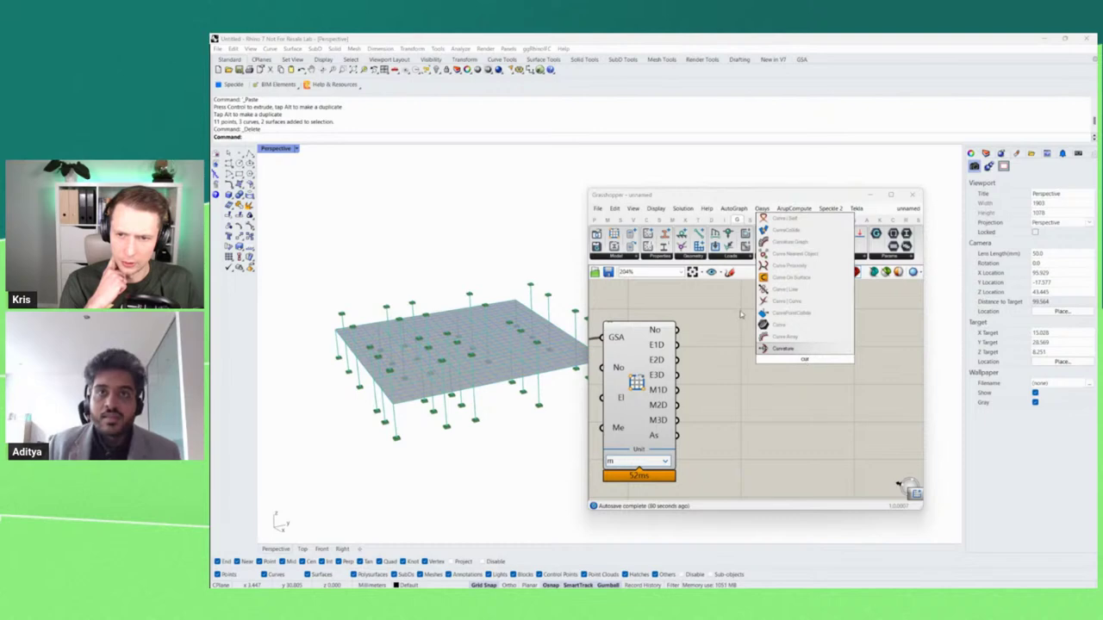
{"action": "left_click", "coordinate": [779, 348]}
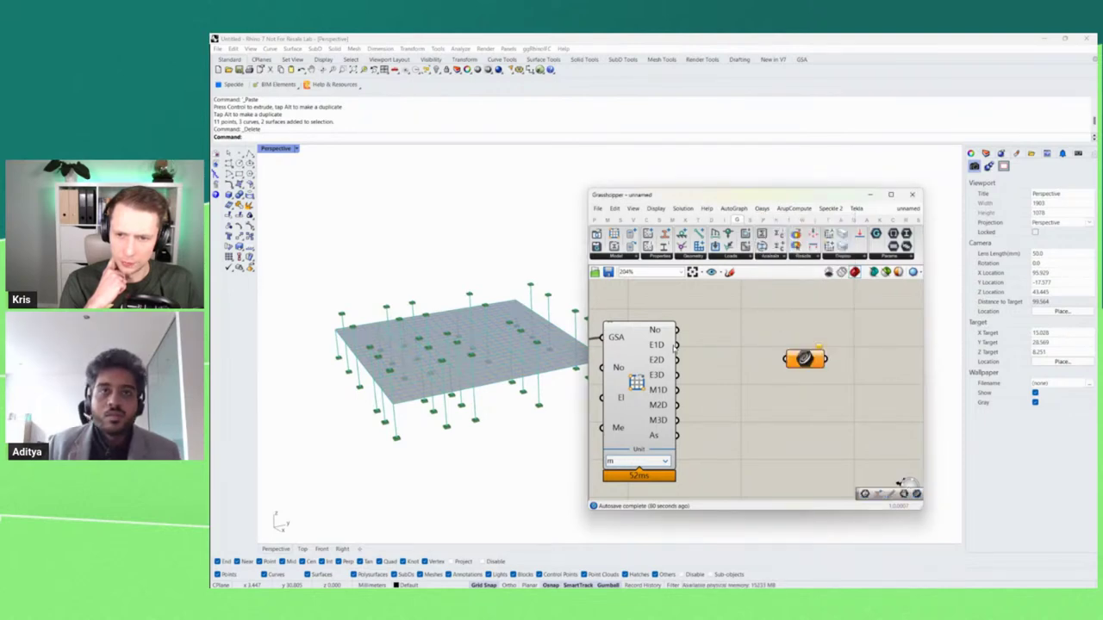
{"action": "left_click_drag", "start_coordinate": [676, 344], "coordinate": [775, 378]}
{"action": "left_click_drag", "start_coordinate": [450, 390], "coordinate": [457, 367]}
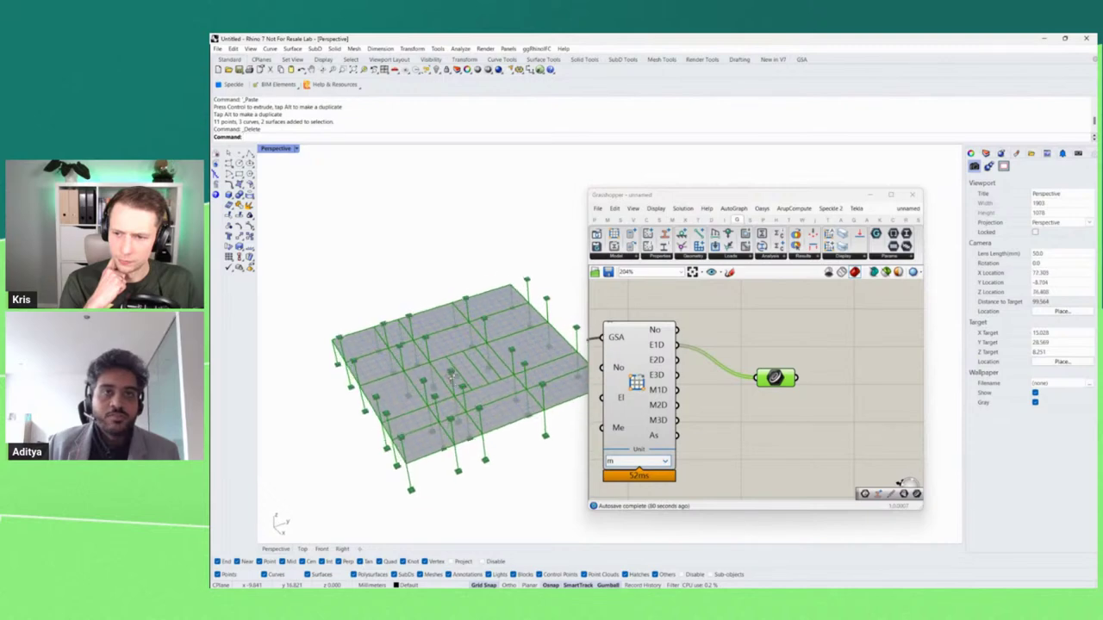
{"action": "left_click_drag", "start_coordinate": [778, 386], "coordinate": [778, 342]}
{"action": "mouse_move", "coordinate": [778, 341]}
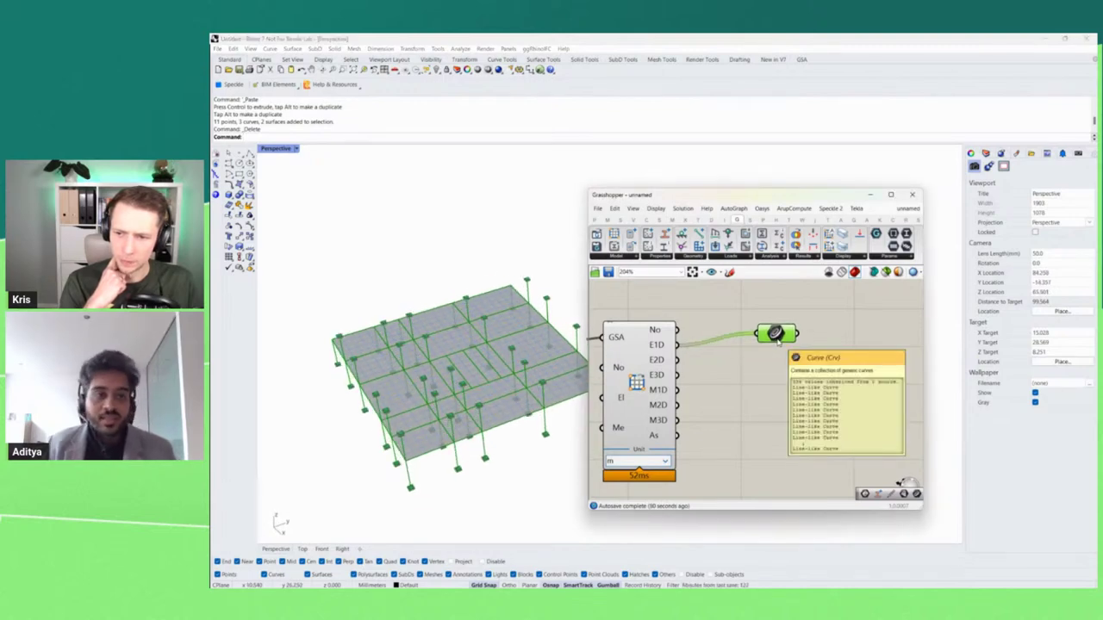
{"action": "left_click", "coordinate": [773, 359]}
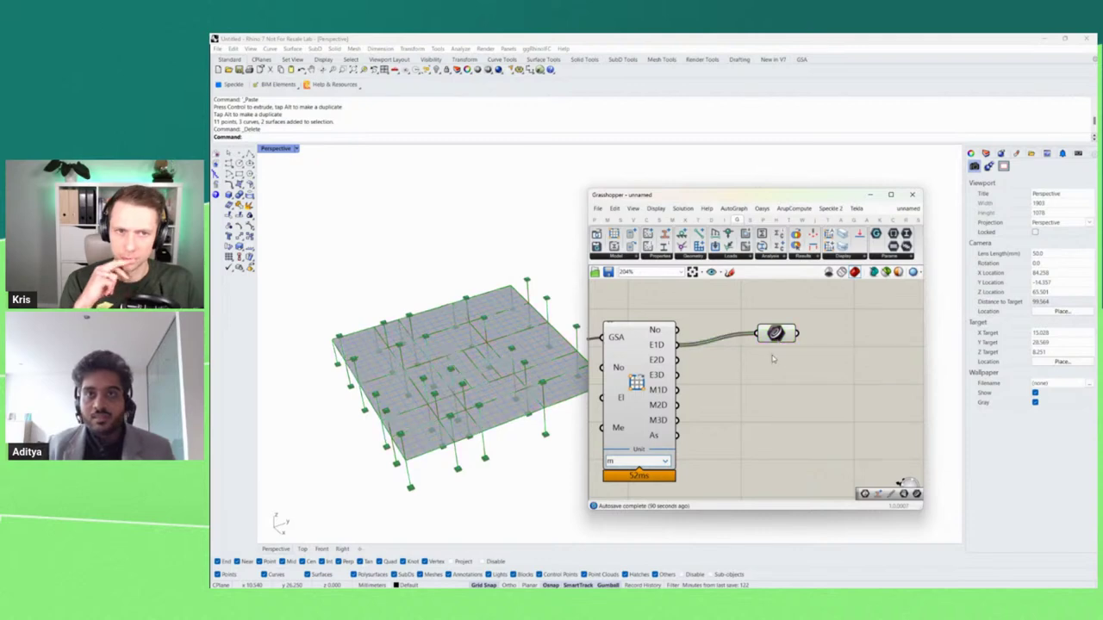
Delete the Curve parameter and move Get Model Geometry farther away from the Open Model component.
{"action": "left_click", "coordinate": [779, 336]}
{"action": "key", "text": "Delete"}
{"action": "scroll", "coordinate": [803, 351], "scroll_direction": "down", "scroll_amount": 3}
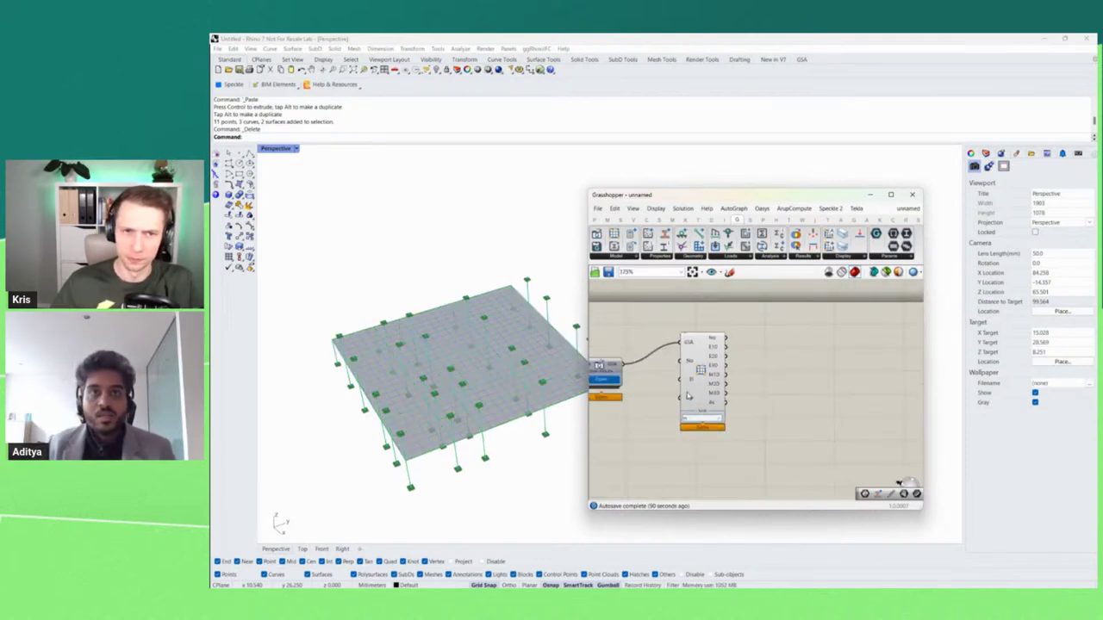
{"action": "left_click_drag", "start_coordinate": [708, 374], "coordinate": [765, 360]}
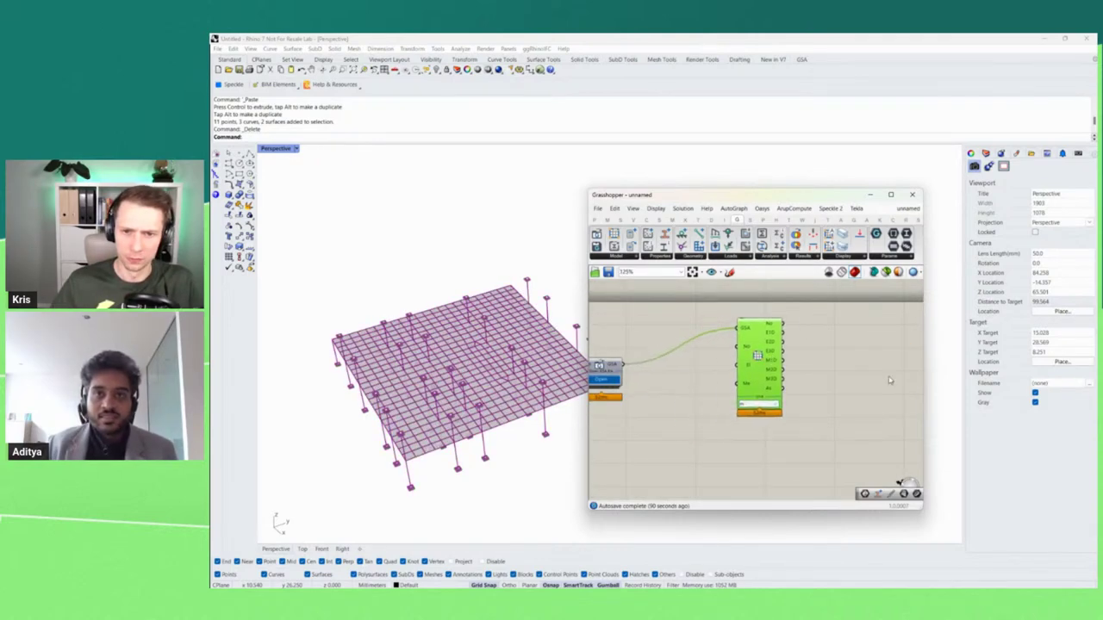
{"action": "left_click", "coordinate": [655, 284]}
Add a Get Model Properties component below Get Model Geometry and connect the Open Model component's GSA output to it.
{"action": "left_click", "coordinate": [636, 258]}
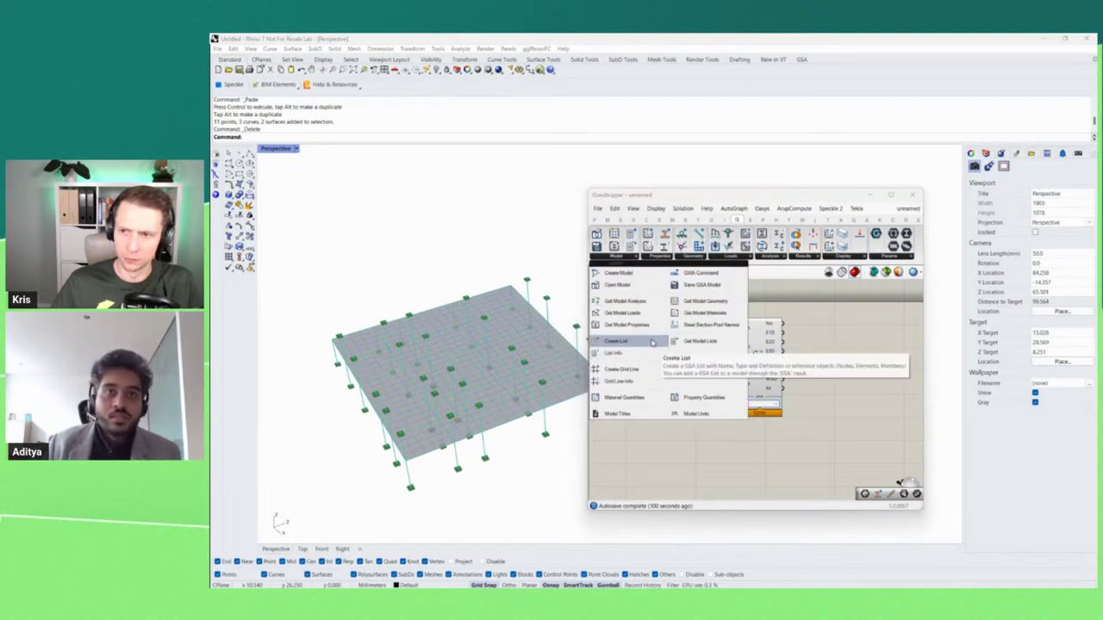
{"action": "left_click", "coordinate": [615, 341]}
{"action": "left_click", "coordinate": [691, 450]}
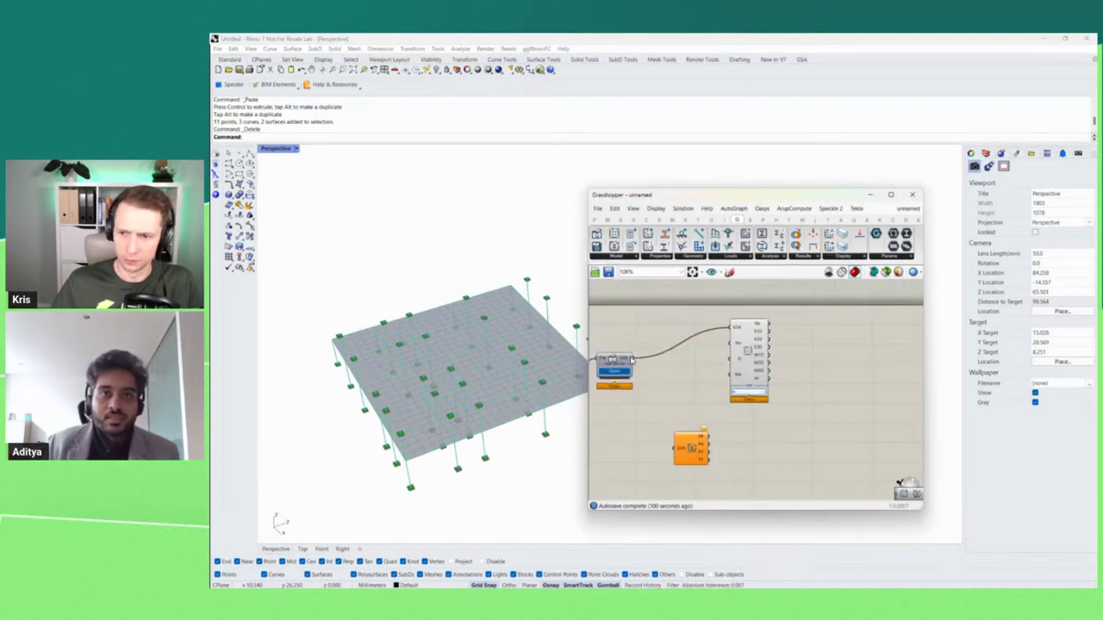
{"action": "left_click_drag", "start_coordinate": [634, 362], "coordinate": [676, 449]}
Inspect the 2D properties output of Get Model Properties and move that component slightly up and toward Open Model.
{"action": "scroll", "coordinate": [705, 426], "scroll_direction": "up", "scroll_amount": 3}
{"action": "mouse_move", "coordinate": [705, 425]}
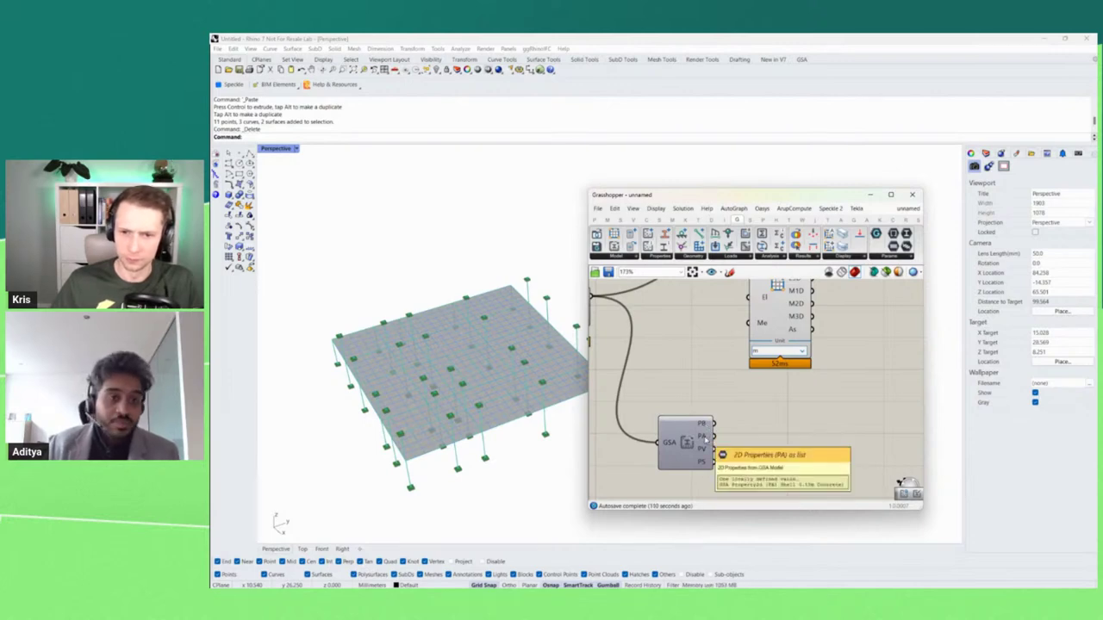
{"action": "left_click_drag", "start_coordinate": [686, 446], "coordinate": [677, 403]}
{"action": "left_click", "coordinate": [767, 434]}
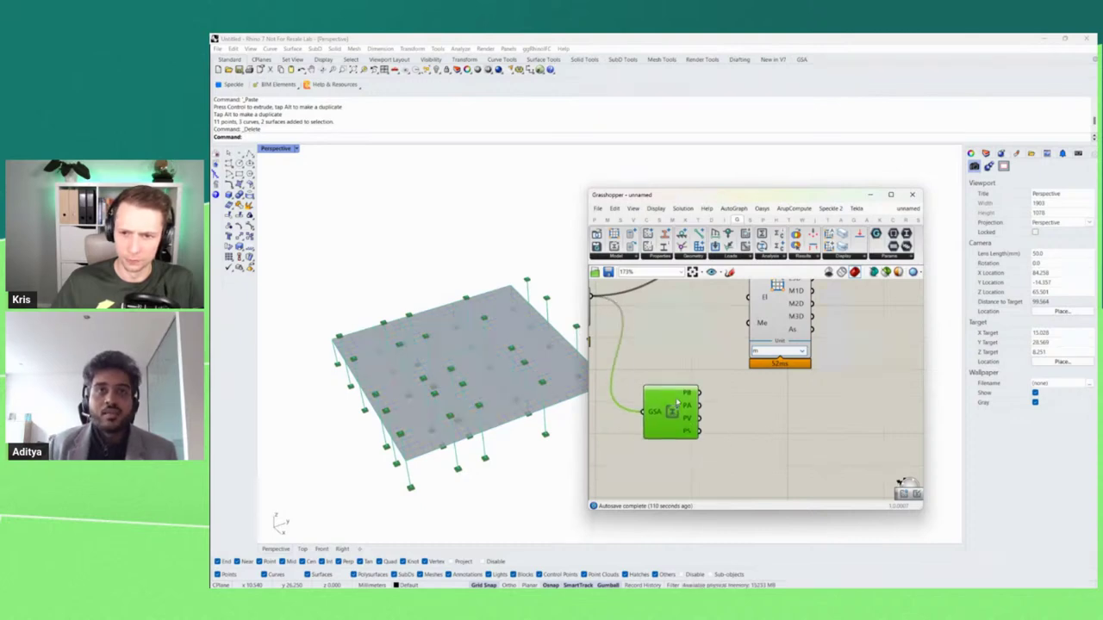
Add a Get Model Analysis component below Get Model Properties, fed by Open Model's GSA output, and align it nearer to Get Model Properties.
{"action": "left_click", "coordinate": [631, 258]}
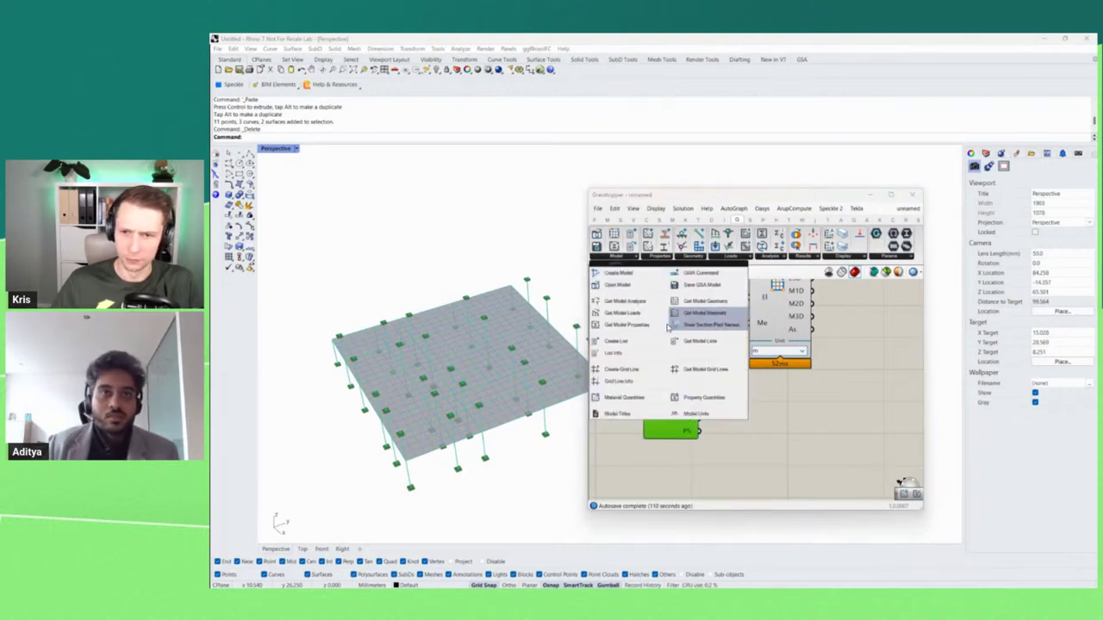
{"action": "left_click", "coordinate": [652, 303]}
{"action": "scroll", "coordinate": [687, 308], "scroll_direction": "down", "scroll_amount": 2}
{"action": "left_click", "coordinate": [720, 435]}
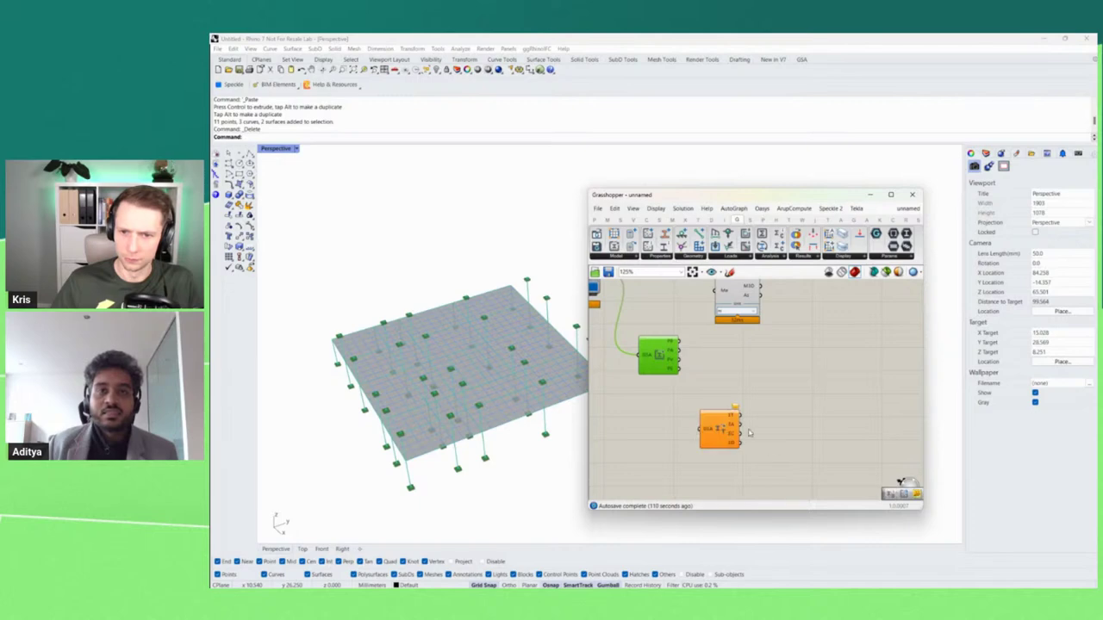
{"action": "left_click_drag", "start_coordinate": [622, 290], "coordinate": [716, 440]}
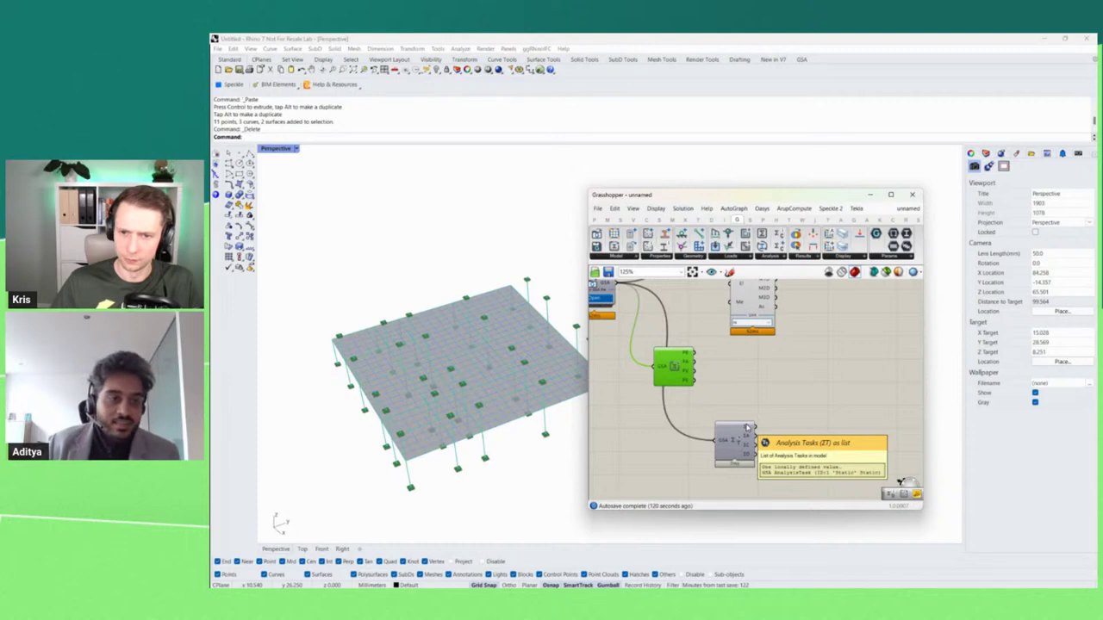
{"action": "left_click_drag", "start_coordinate": [738, 441], "coordinate": [712, 441]}
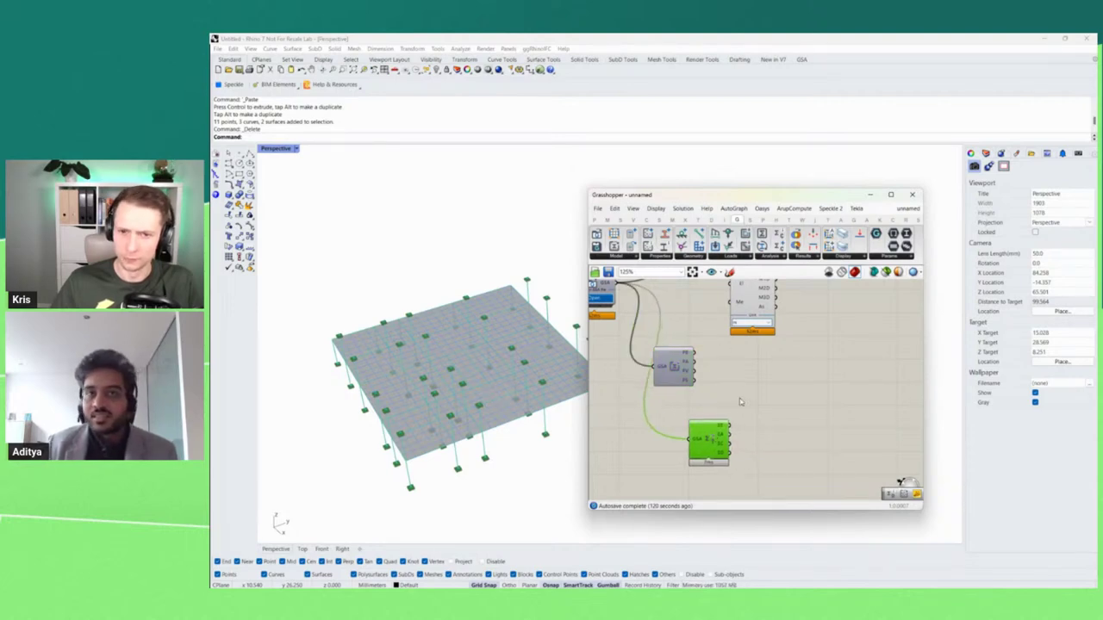
{"action": "left_click", "coordinate": [739, 401]}
Add a Get Model Loads component below Get Model Geometry and connect Open Model's GSA output to it.
{"action": "left_click", "coordinate": [634, 258]}
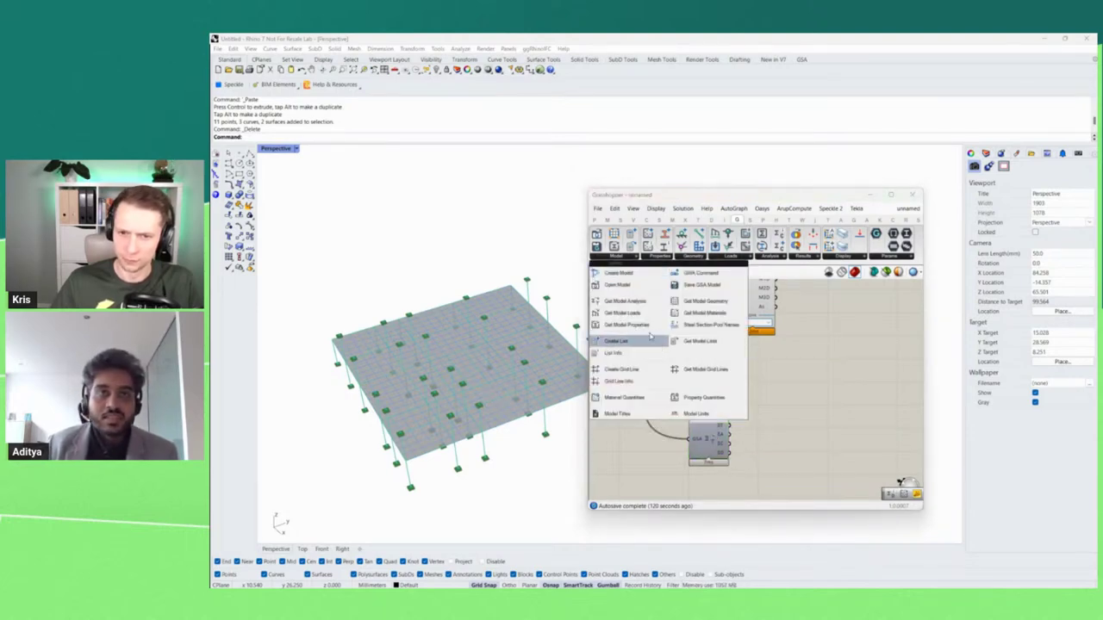
{"action": "left_click", "coordinate": [653, 314]}
{"action": "left_click", "coordinate": [776, 375]}
{"action": "scroll", "coordinate": [793, 431], "scroll_direction": "down", "scroll_amount": 2}
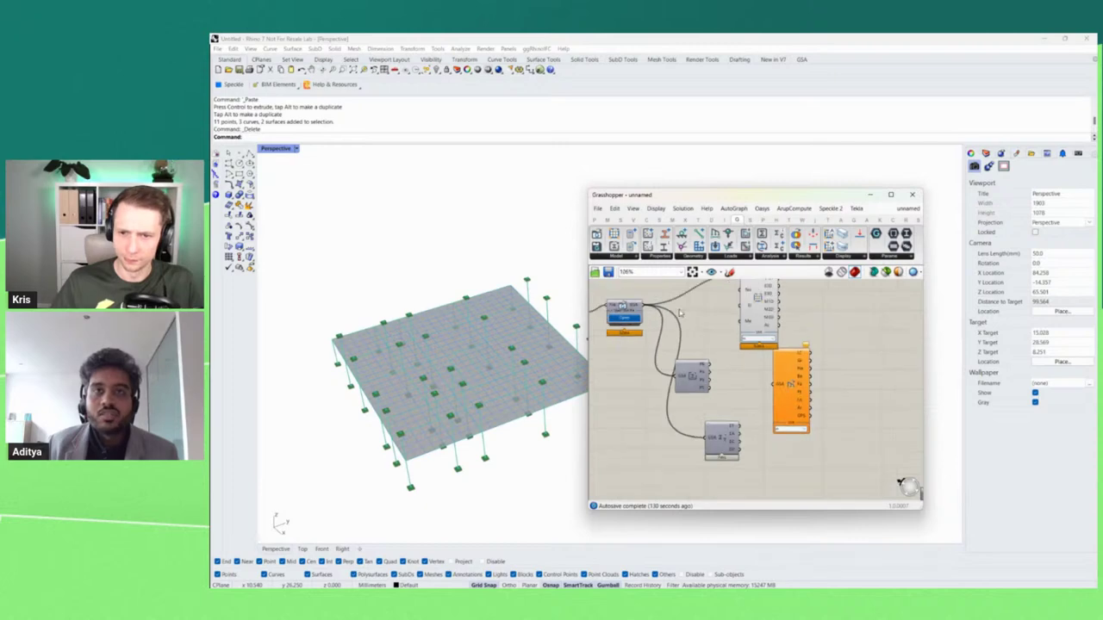
{"action": "left_click_drag", "start_coordinate": [646, 310], "coordinate": [791, 386]}
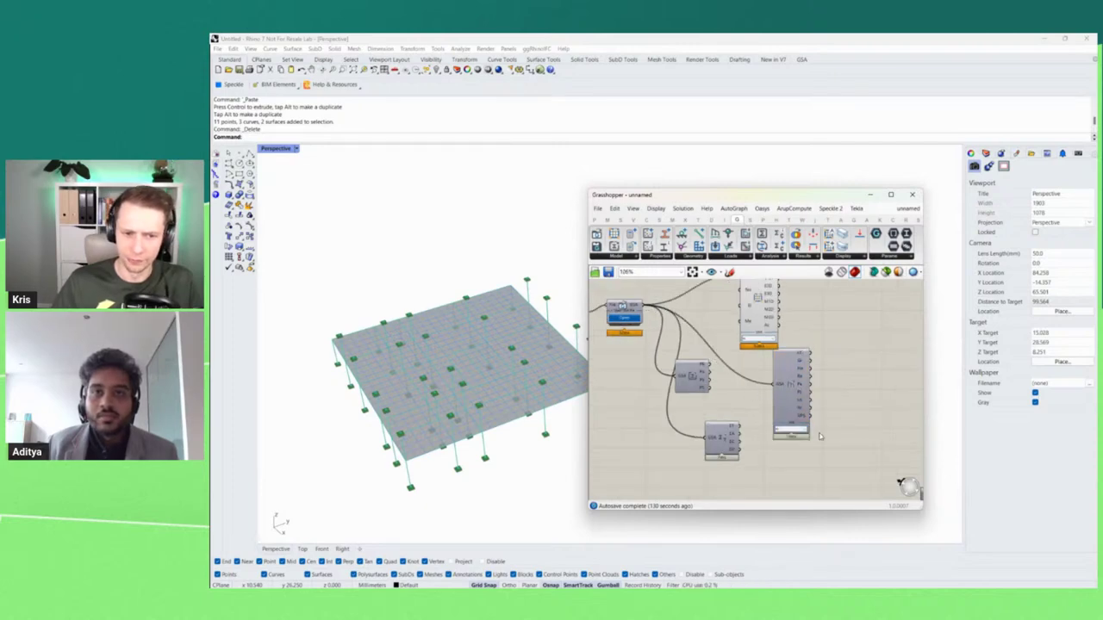
Inspect the outputs of Get Model Loads, and space that component and Get Model Analysis farther from their neighbours.
{"action": "scroll", "coordinate": [801, 353], "scroll_direction": "up", "scroll_amount": 2}
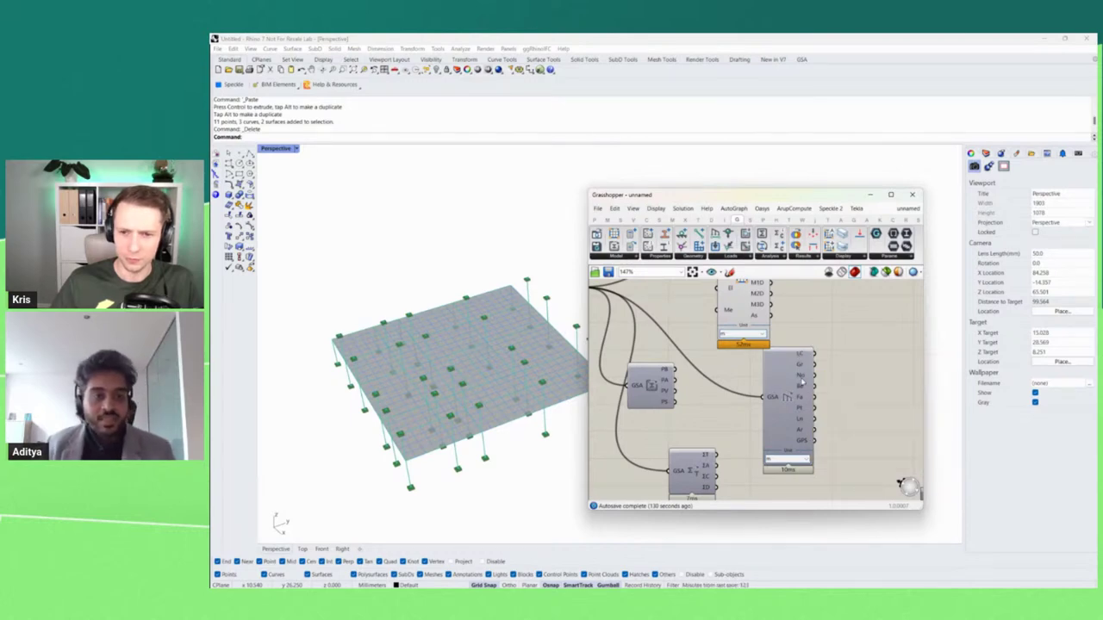
{"action": "mouse_move", "coordinate": [802, 383]}
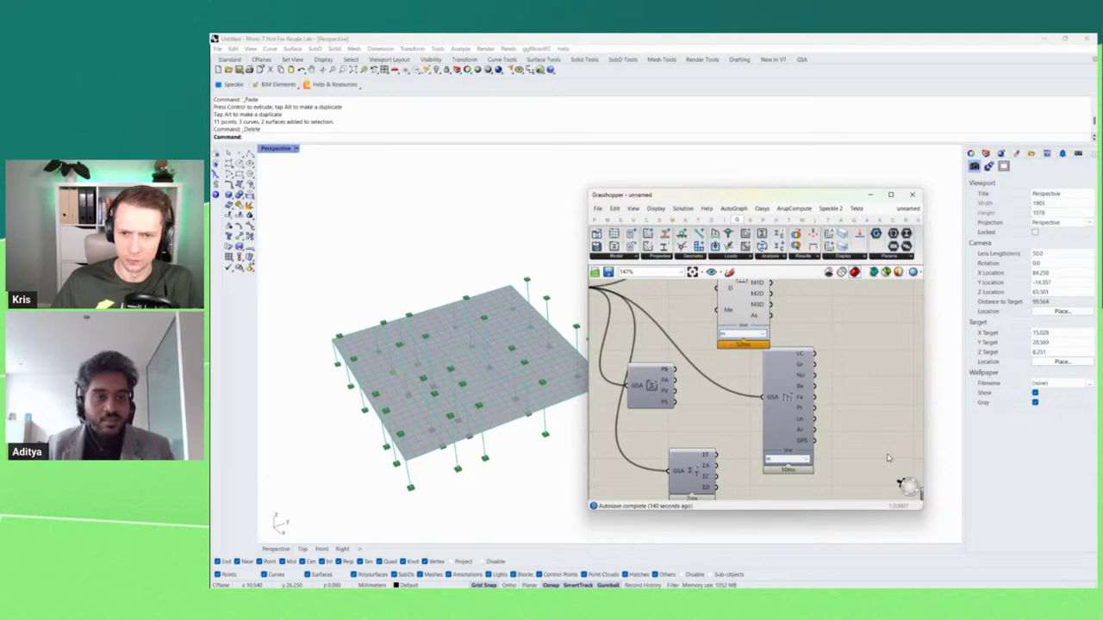
{"action": "left_click_drag", "start_coordinate": [786, 413], "coordinate": [819, 390]}
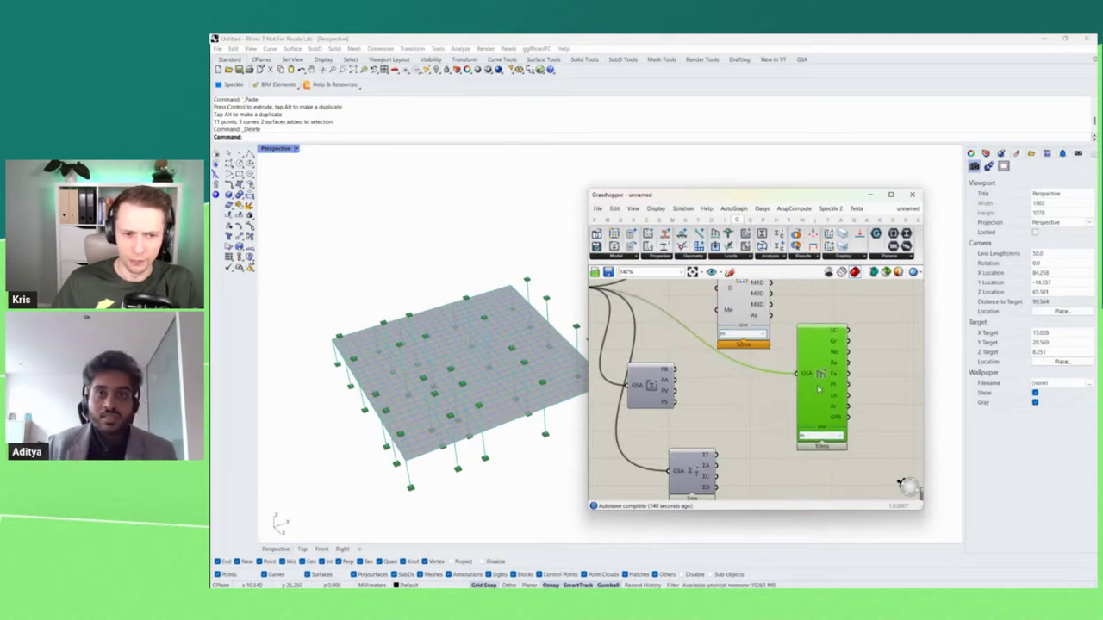
{"action": "scroll", "coordinate": [818, 388], "scroll_direction": "down", "scroll_amount": 3}
{"action": "scroll", "coordinate": [788, 424], "scroll_direction": "up", "scroll_amount": 2}
{"action": "left_click_drag", "start_coordinate": [725, 435], "coordinate": [737, 443]}
{"action": "left_click", "coordinate": [763, 380]}
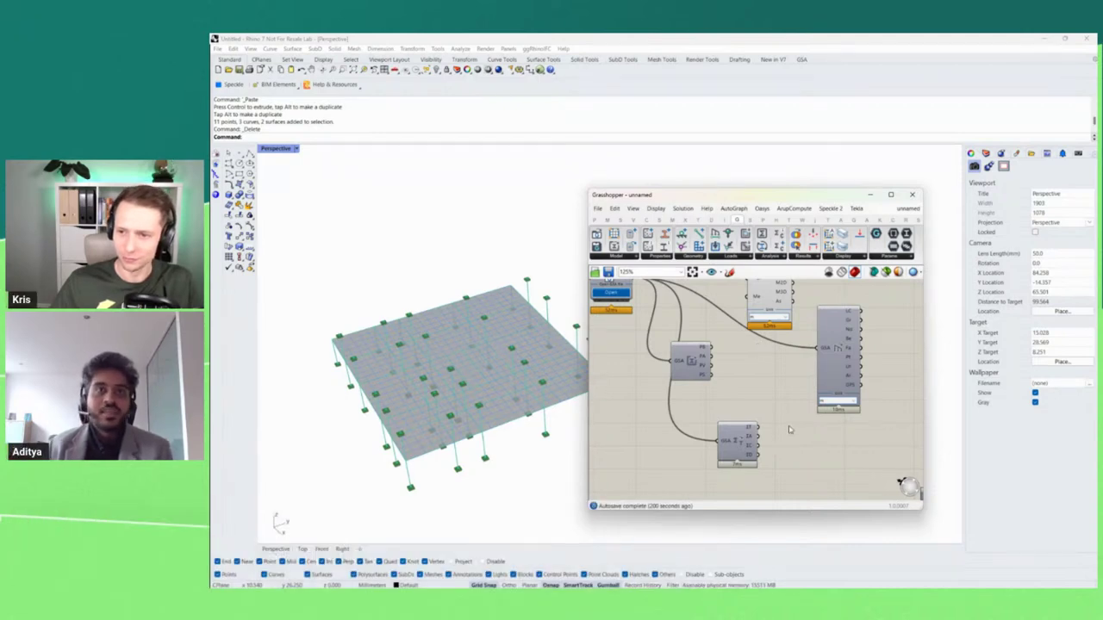
Nudge the Open Model component slightly upward on the canvas.
{"action": "scroll", "coordinate": [789, 429], "scroll_direction": "down", "scroll_amount": 2}
{"action": "scroll", "coordinate": [665, 317], "scroll_direction": "up", "scroll_amount": 4}
{"action": "left_click_drag", "start_coordinate": [728, 374], "coordinate": [730, 362]}
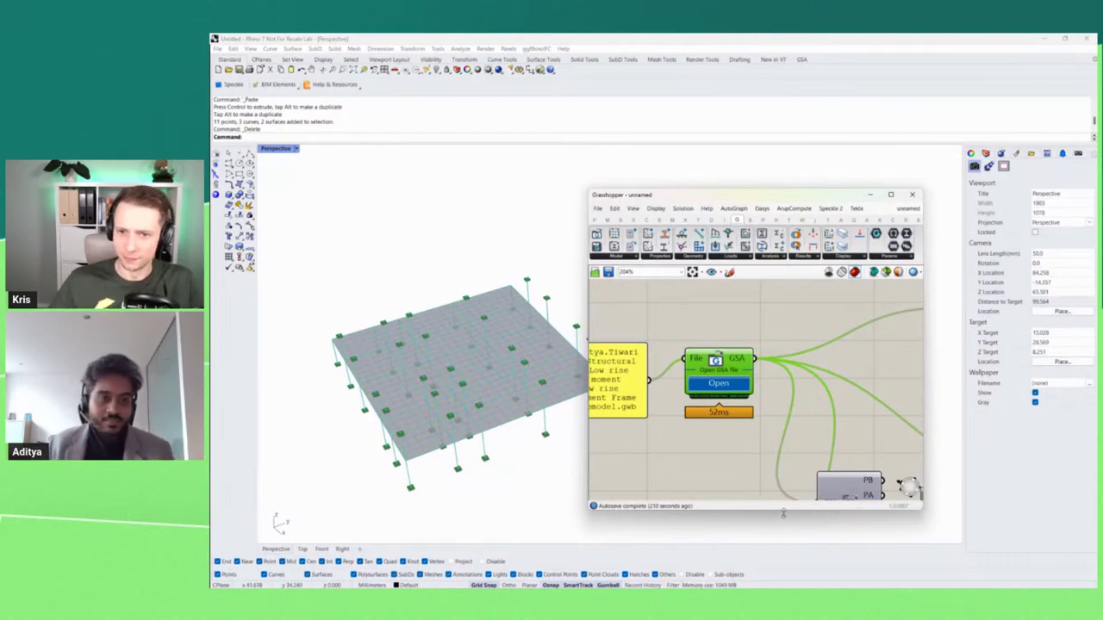
Add a Material Quantities component below the Open Model component, clear of Get Model Properties.
{"action": "scroll", "coordinate": [710, 328], "scroll_direction": "down", "scroll_amount": 3}
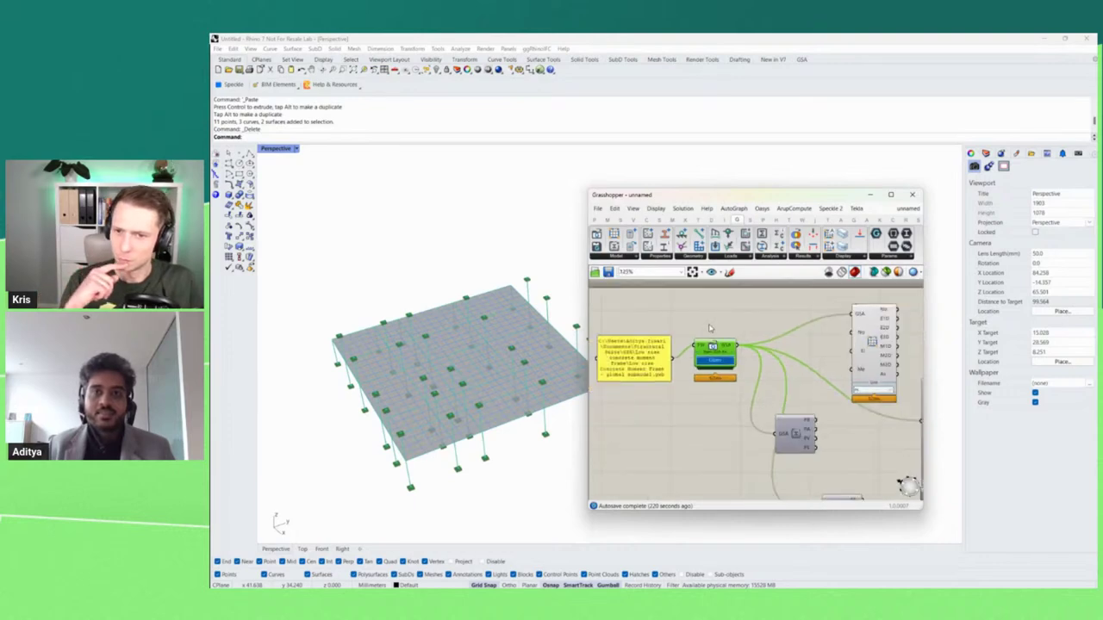
{"action": "left_click", "coordinate": [635, 258]}
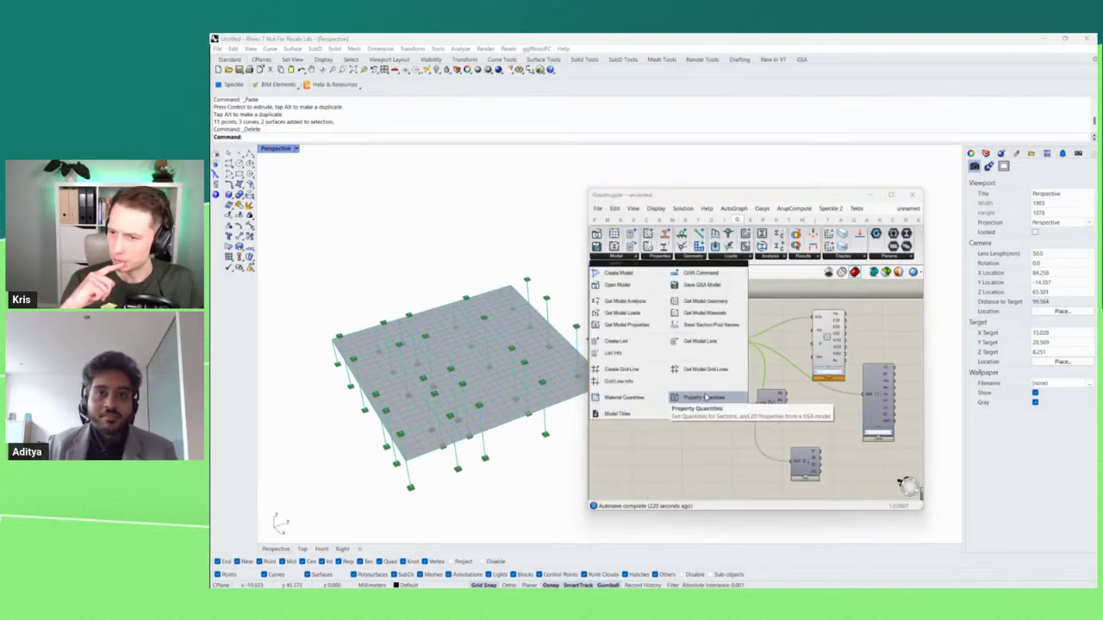
{"action": "left_click", "coordinate": [654, 399]}
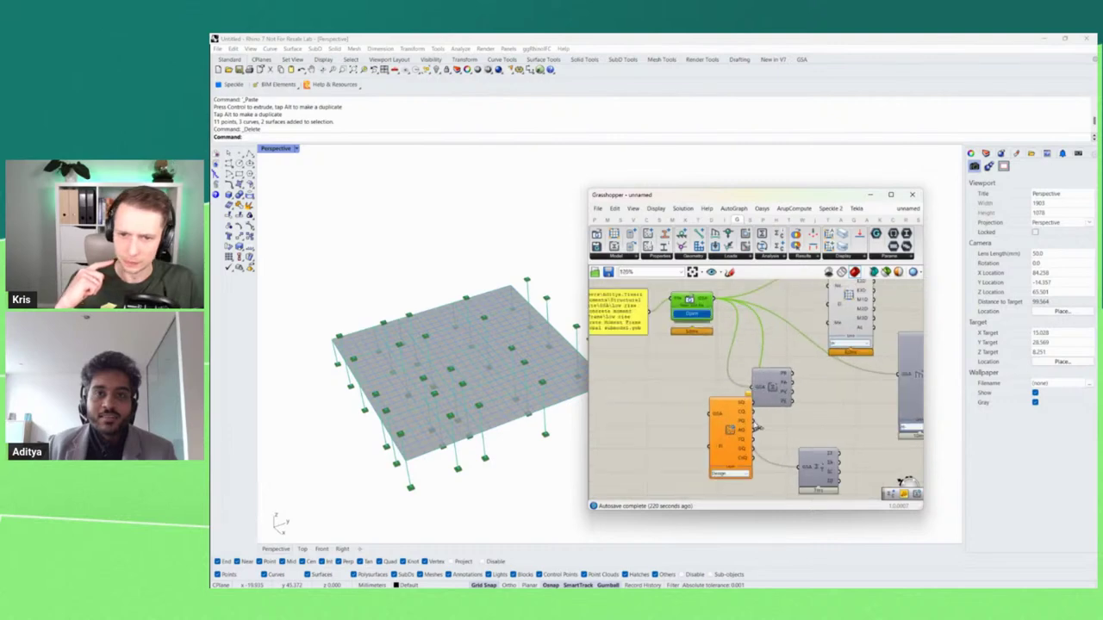
{"action": "left_click_drag", "start_coordinate": [728, 448], "coordinate": [705, 443]}
{"action": "left_click", "coordinate": [707, 370]}
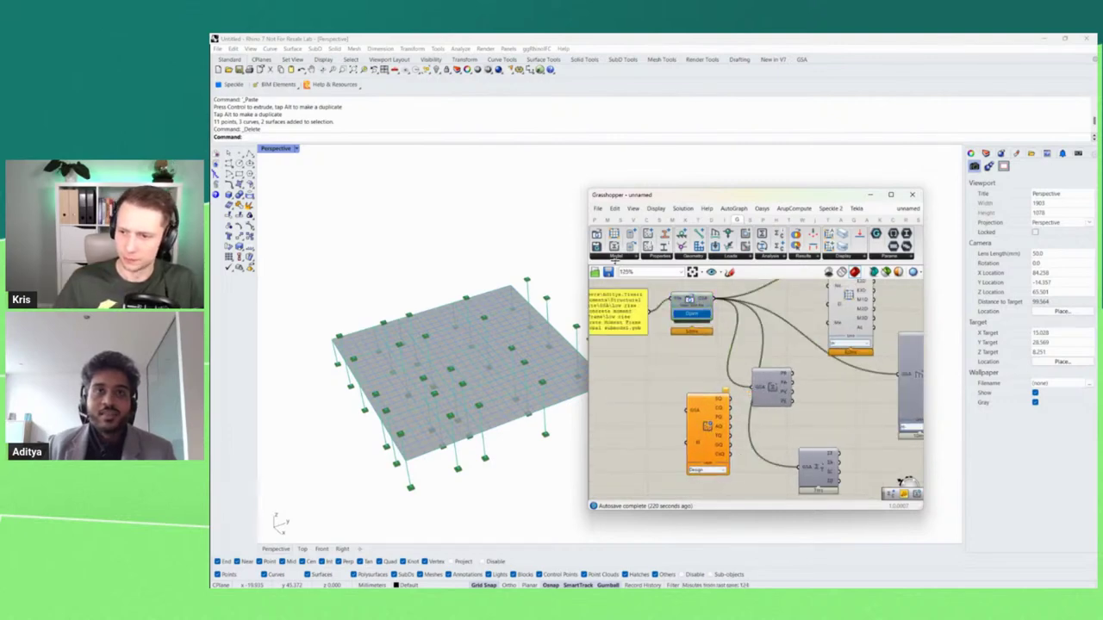
Add a Property Quantities component and place it between Material Quantities and Get Model Analysis.
{"action": "left_click", "coordinate": [612, 259]}
{"action": "left_click", "coordinate": [699, 313]}
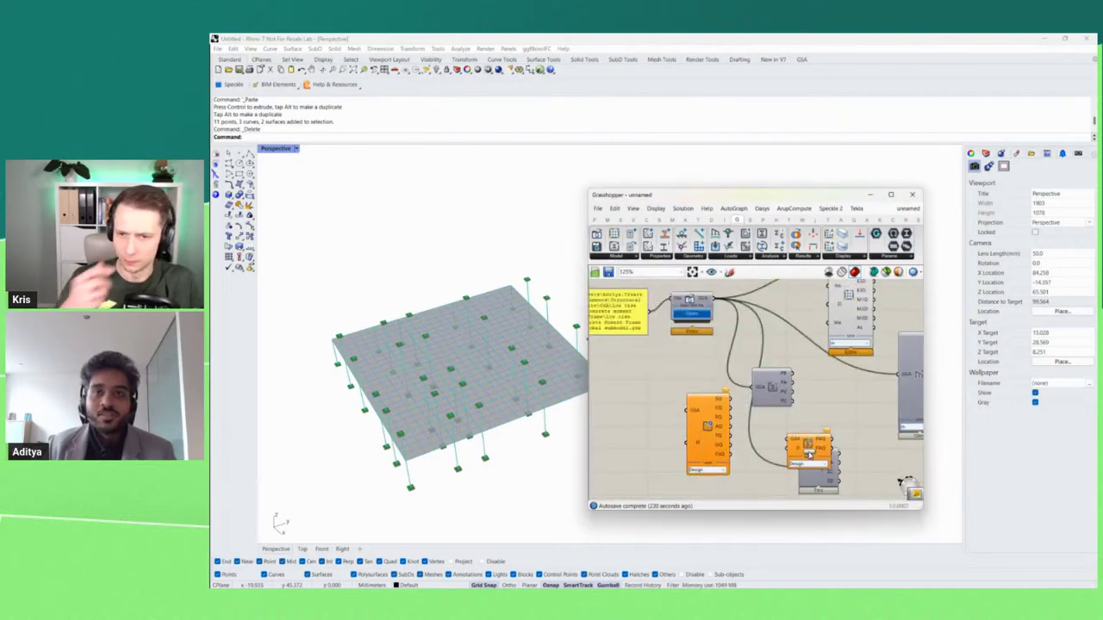
{"action": "left_click_drag", "start_coordinate": [799, 449], "coordinate": [768, 442]}
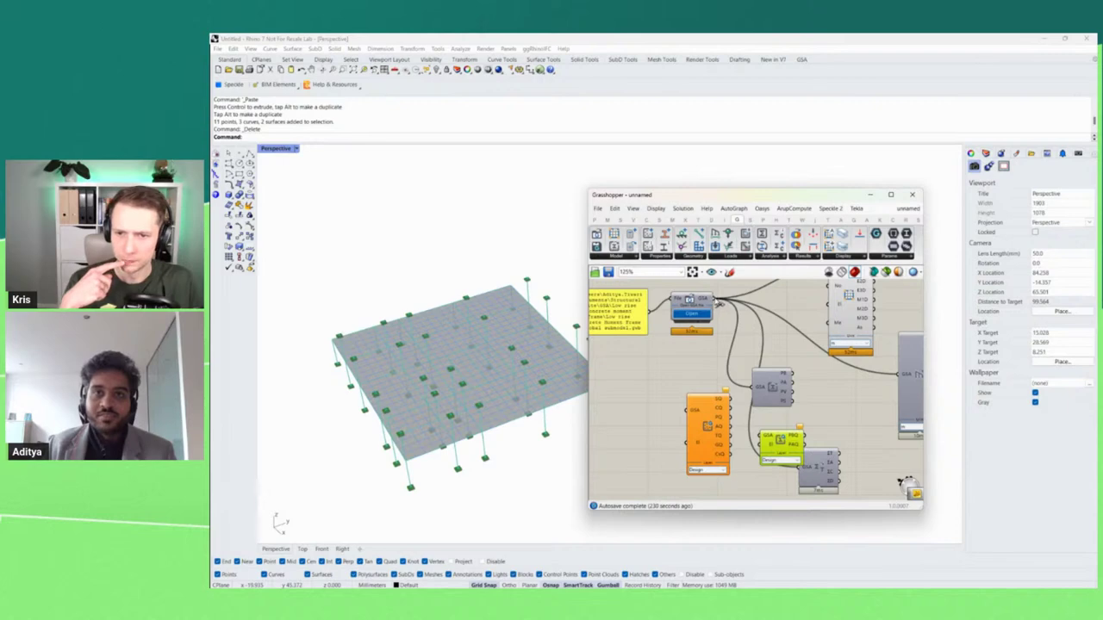
Shift the Property Quantities component slightly to the right on the canvas.
{"action": "scroll", "coordinate": [769, 435], "scroll_direction": "up", "scroll_amount": 3}
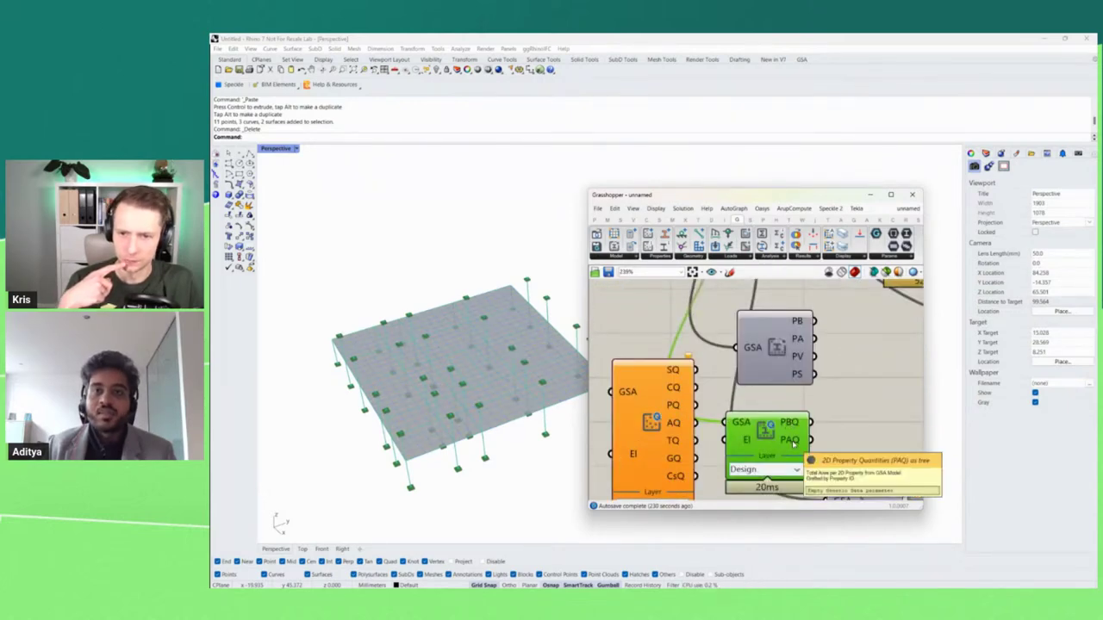
{"action": "left_click_drag", "start_coordinate": [786, 442], "coordinate": [841, 440]}
{"action": "left_click_drag", "start_coordinate": [439, 430], "coordinate": [435, 397]}
{"action": "scroll", "coordinate": [772, 389], "scroll_direction": "down", "scroll_amount": 5}
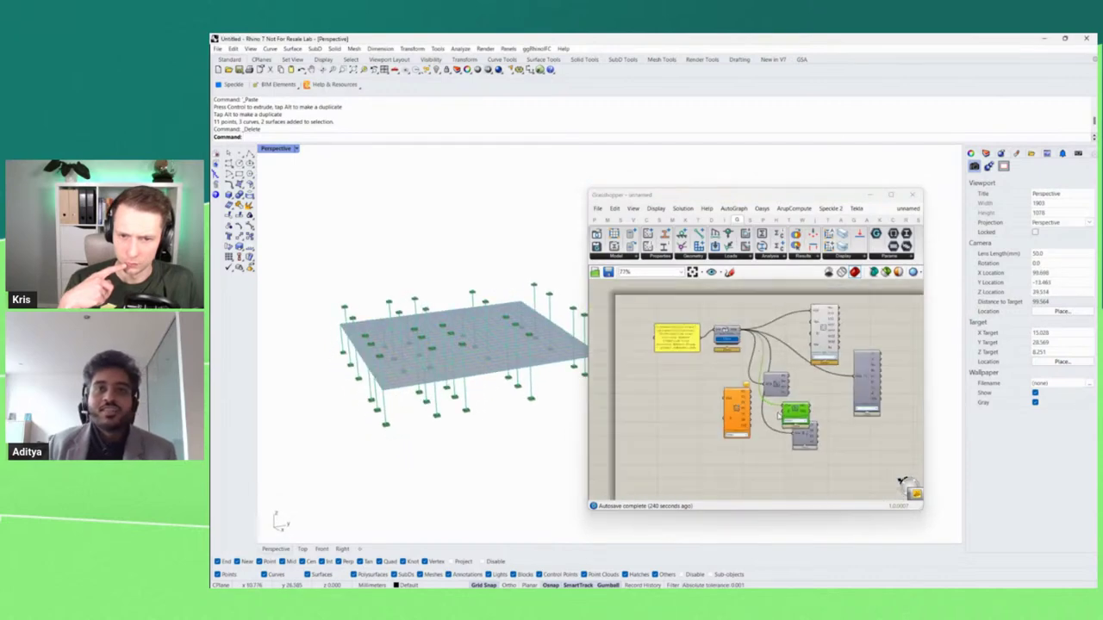
Load the GSA file "Low rise Concrete Moment Frame.gwb" into the Open Model component.
{"action": "scroll", "coordinate": [745, 389], "scroll_direction": "up", "scroll_amount": 3}
{"action": "left_click", "coordinate": [715, 333]}
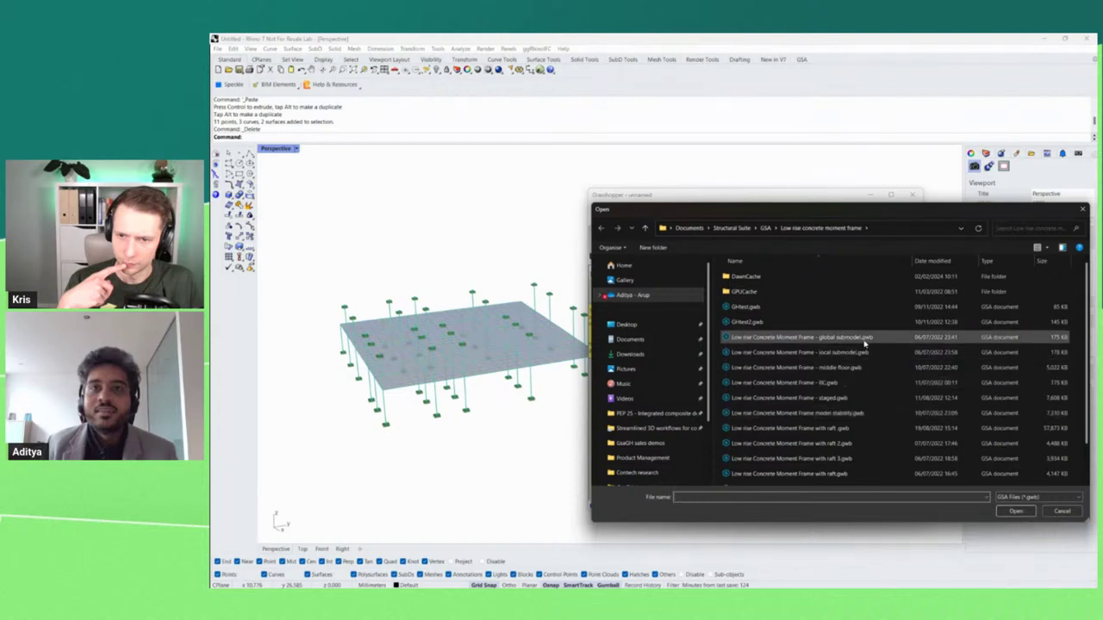
{"action": "scroll", "coordinate": [862, 349], "scroll_direction": "down", "scroll_amount": 1}
{"action": "left_click", "coordinate": [832, 451]}
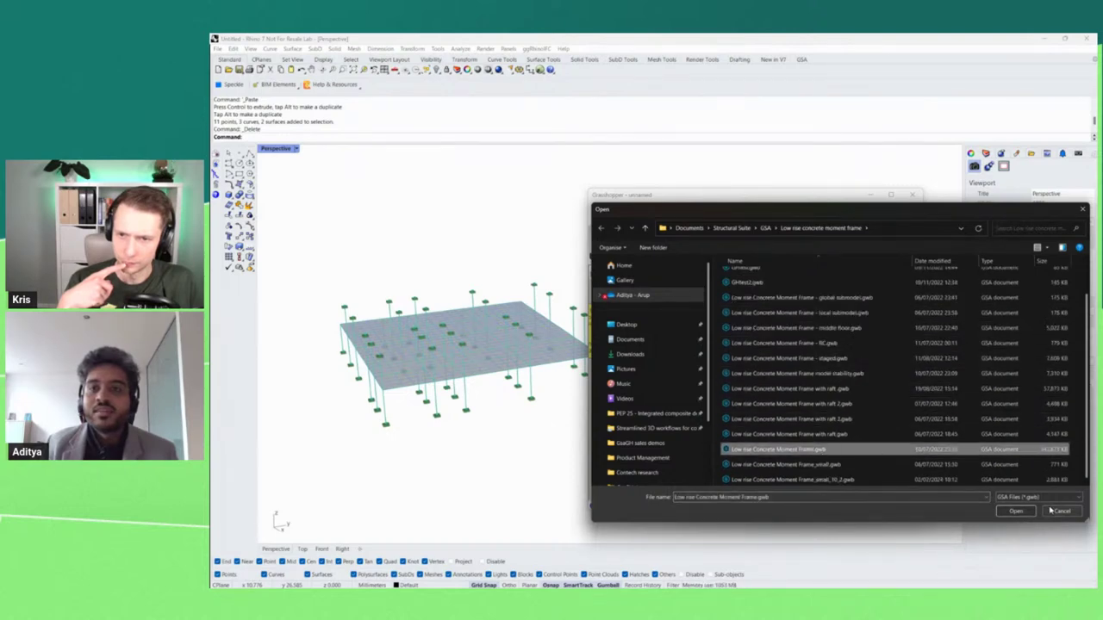
{"action": "left_click", "coordinate": [1016, 511]}
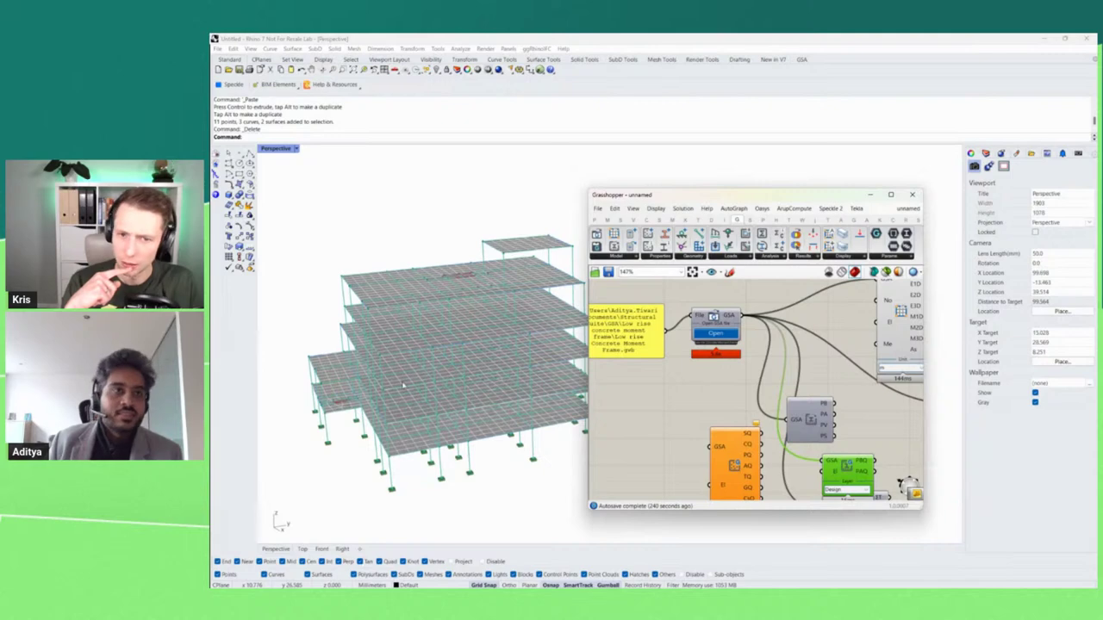
Move Get Model Analysis to the right of Property Quantities and nudge Property Quantities away from it.
{"action": "scroll", "coordinate": [714, 372], "scroll_direction": "down", "scroll_amount": 6}
{"action": "scroll", "coordinate": [760, 410], "scroll_direction": "up", "scroll_amount": 7}
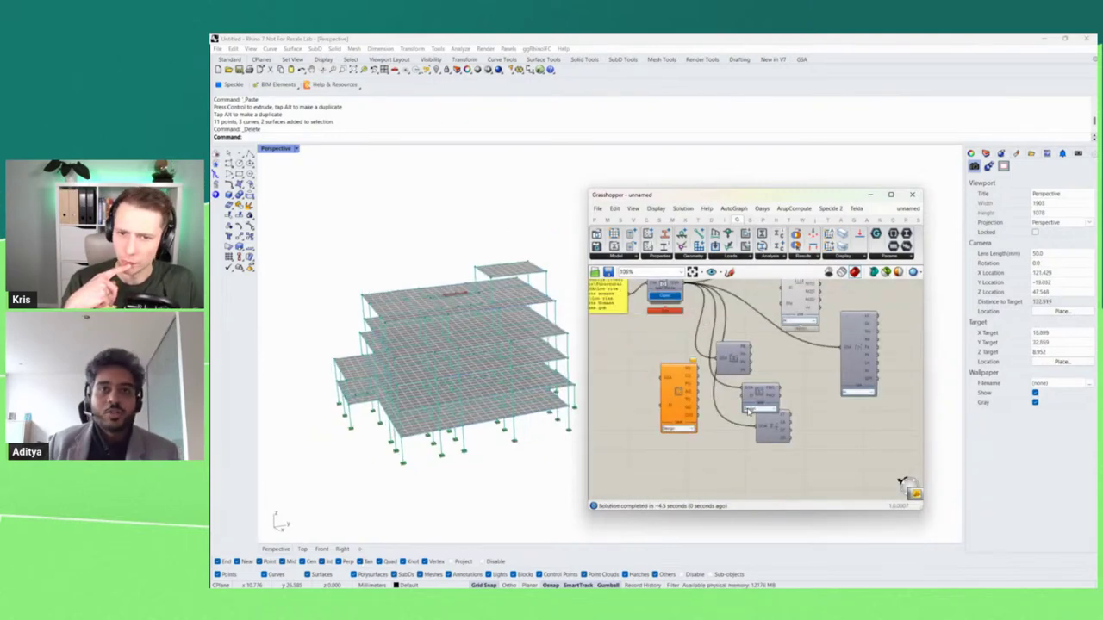
{"action": "left_click_drag", "start_coordinate": [773, 430], "coordinate": [849, 378]}
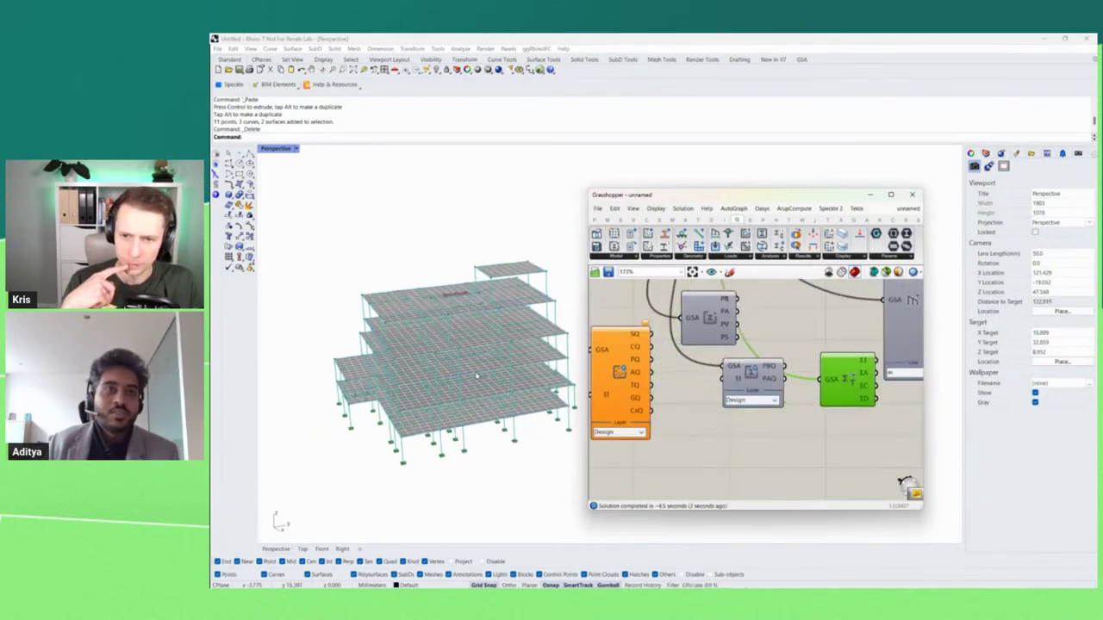
{"action": "left_click_drag", "start_coordinate": [476, 369], "coordinate": [496, 376]}
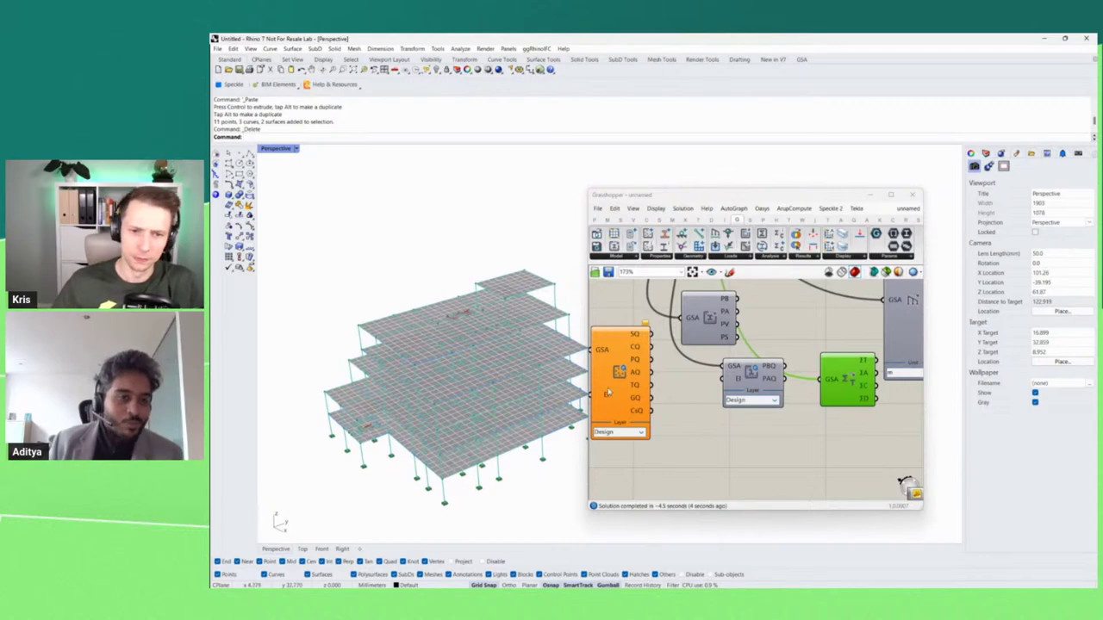
{"action": "scroll", "coordinate": [746, 382], "scroll_direction": "up", "scroll_amount": 1}
{"action": "left_click", "coordinate": [746, 381]}
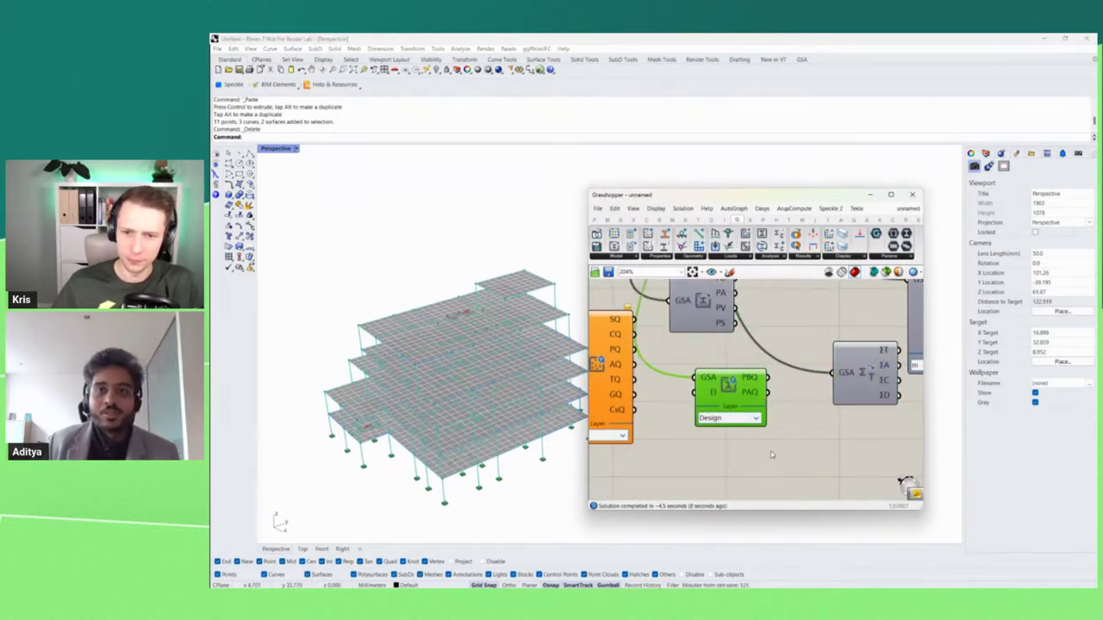
Add a panel below Get Model Analysis and connect the PBQ output of Property Quantities to it.
{"action": "double_click", "coordinate": [811, 460]}
{"action": "type", "text": "//"}
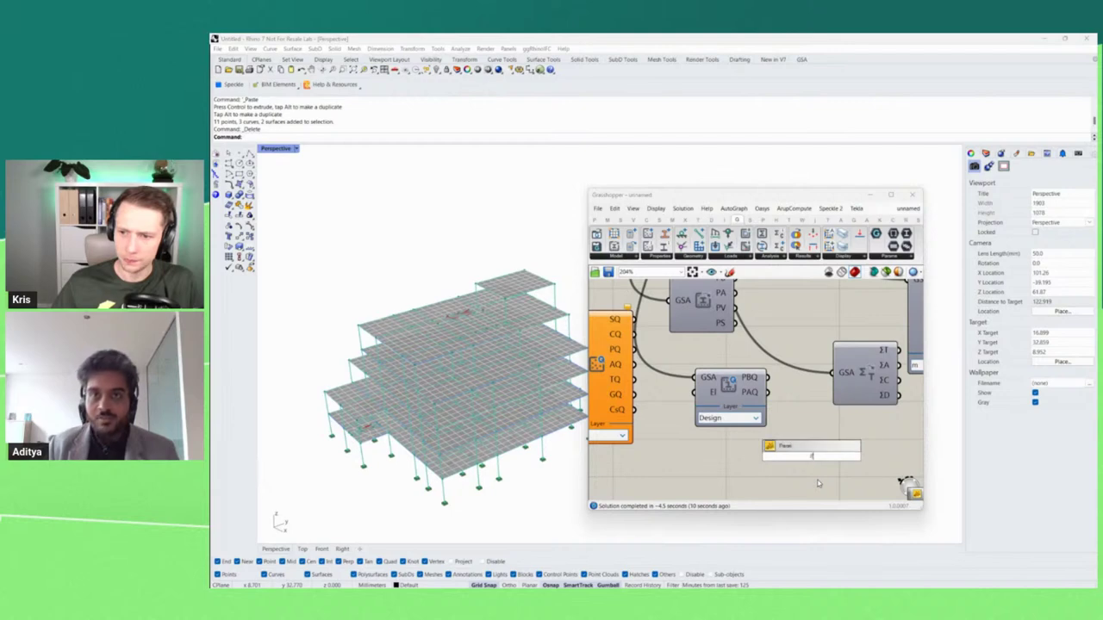
{"action": "key", "text": "Return"}
{"action": "left_click_drag", "start_coordinate": [834, 474], "coordinate": [893, 473]}
{"action": "left_click_drag", "start_coordinate": [768, 377], "coordinate": [808, 457]}
{"action": "scroll", "coordinate": [849, 436], "scroll_direction": "down", "scroll_amount": 2}
Connect the opened GSA model to Material Quantities, place that component below Property Quantities, and feed its CQ output into the panel.
{"action": "scroll", "coordinate": [849, 435], "scroll_direction": "down", "scroll_amount": 5}
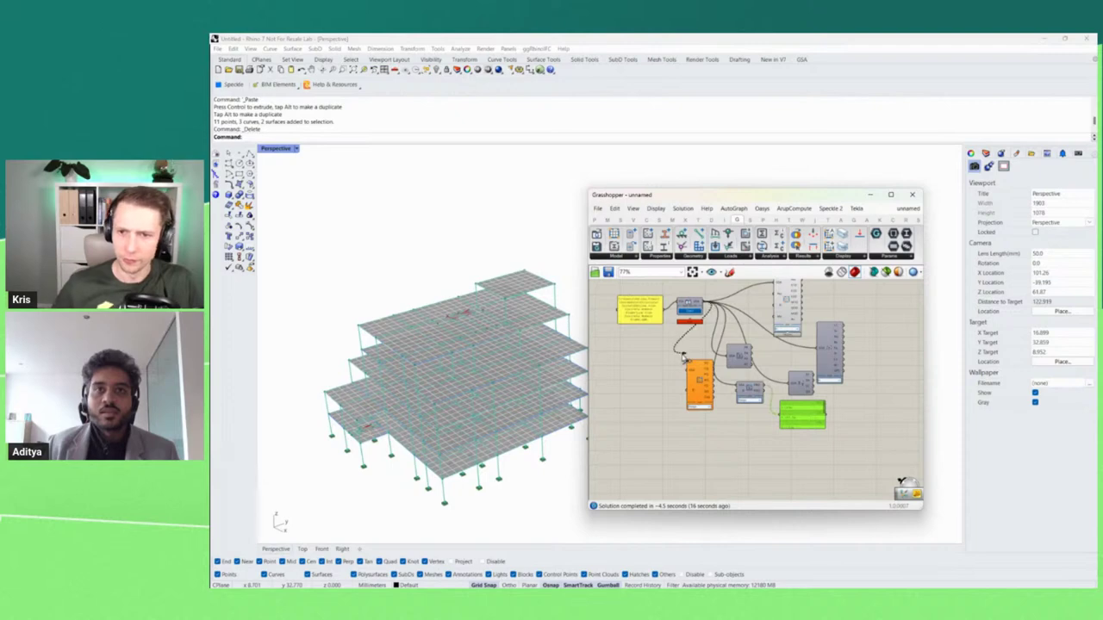
{"action": "left_click_drag", "start_coordinate": [700, 379], "coordinate": [822, 420]}
{"action": "scroll", "coordinate": [750, 423], "scroll_direction": "up", "scroll_amount": 5}
{"action": "scroll", "coordinate": [820, 435], "scroll_direction": "up", "scroll_amount": 2}
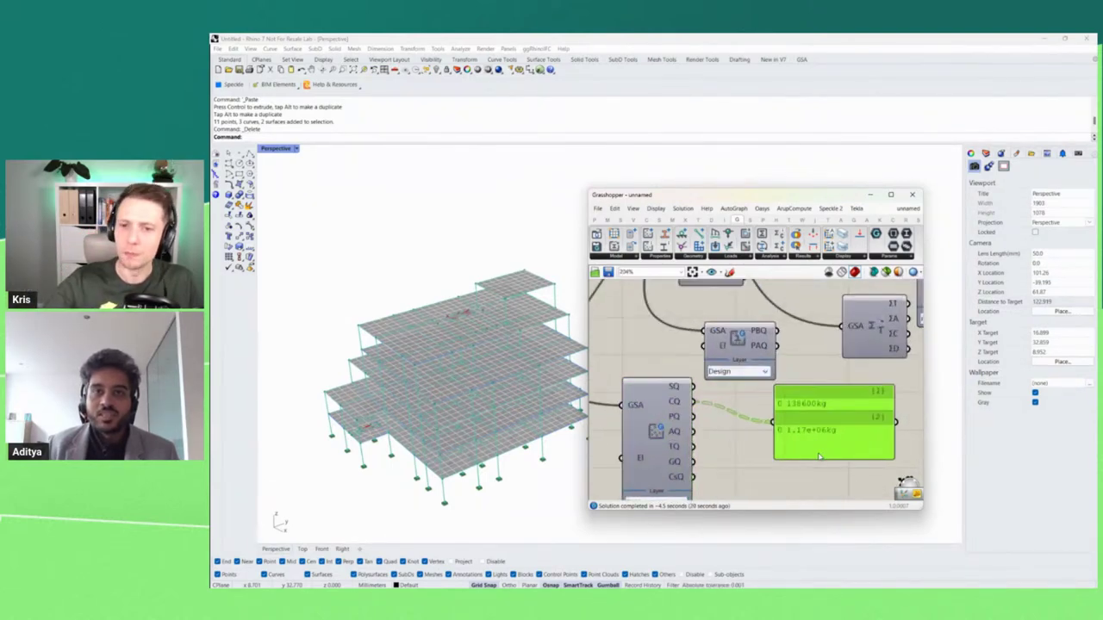
{"action": "left_click_drag", "start_coordinate": [485, 412], "coordinate": [471, 393]}
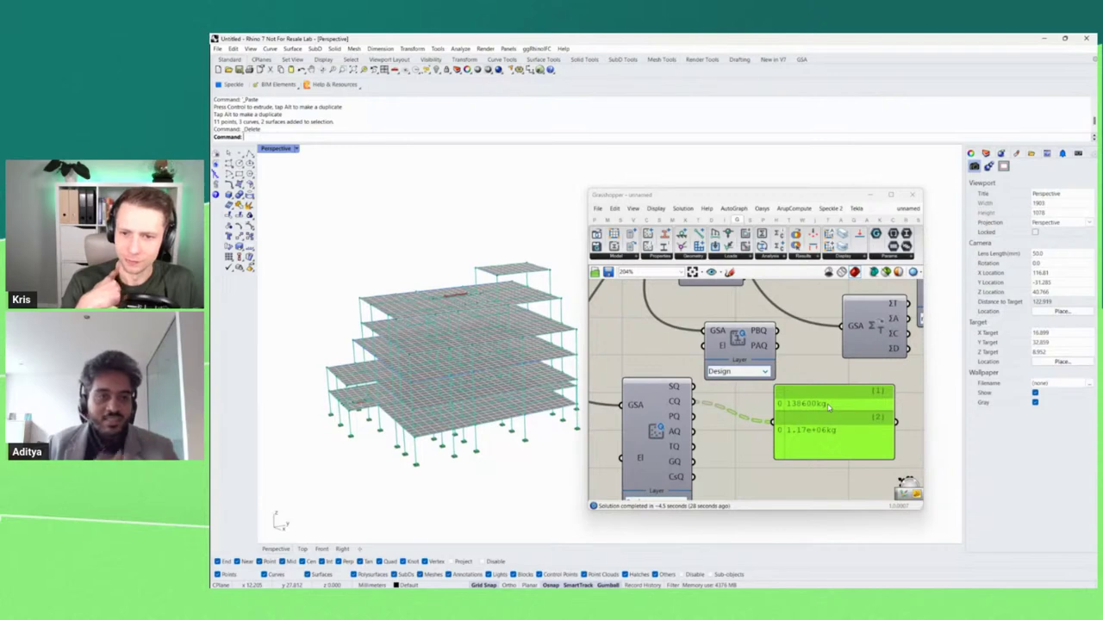
Check the SQ output of Material Quantities in the panel, then reconnect the CQ output.
{"action": "left_click_drag", "start_coordinate": [823, 416], "coordinate": [823, 425]}
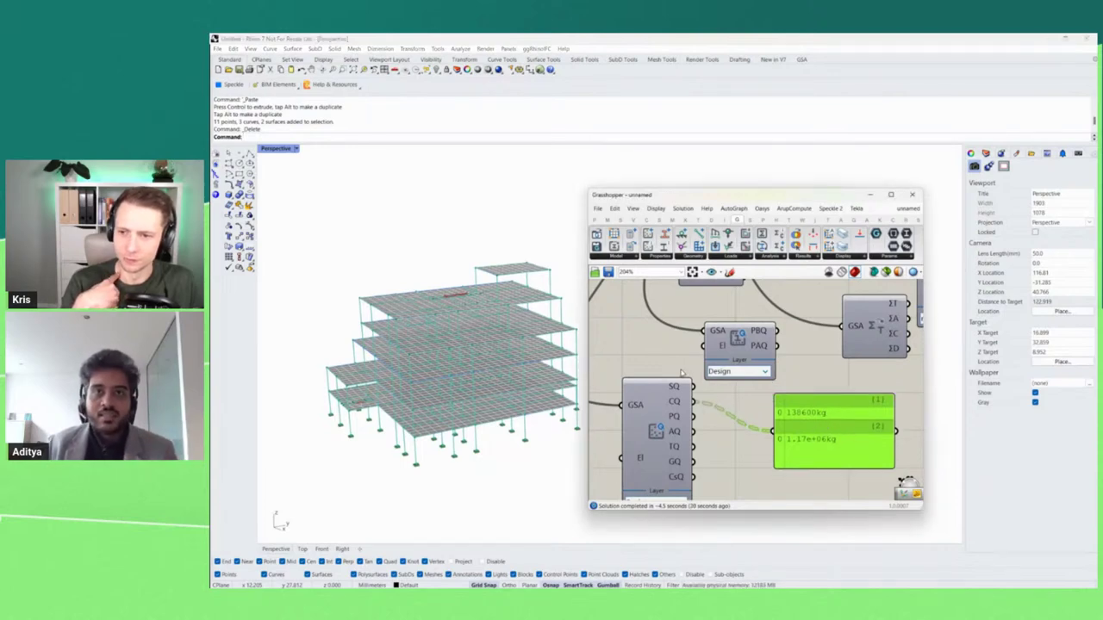
{"action": "left_click_drag", "start_coordinate": [694, 386], "coordinate": [772, 430]}
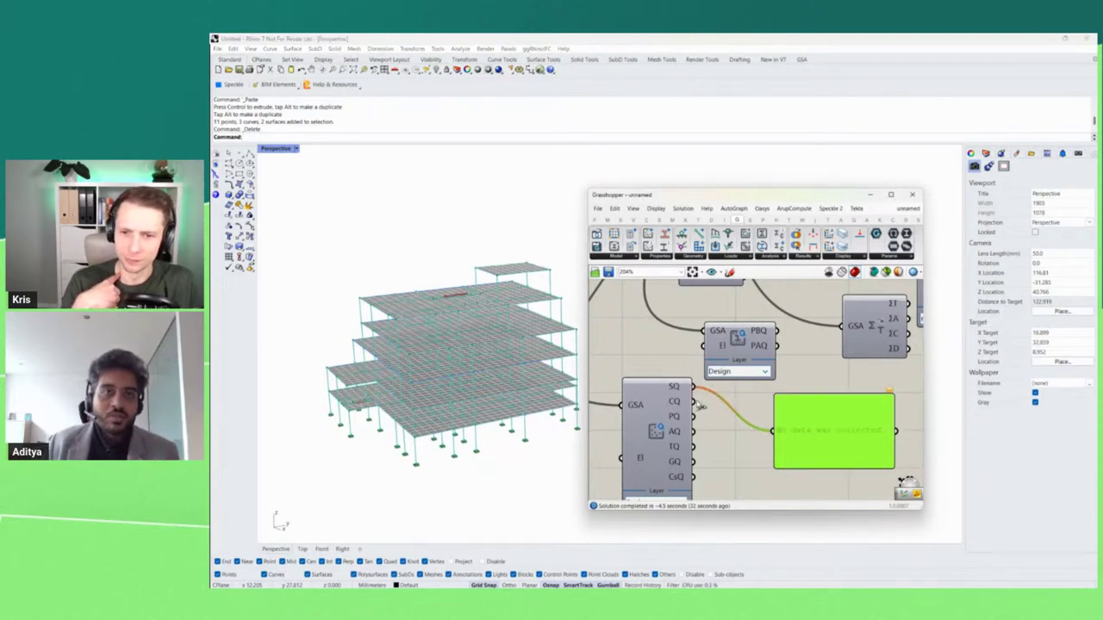
{"action": "left_click_drag", "start_coordinate": [689, 401], "coordinate": [827, 424]}
Feed the PBQ output of Property Quantities into the panel and enlarge the panel to show more entries.
{"action": "scroll", "coordinate": [809, 426], "scroll_direction": "down", "scroll_amount": 2}
{"action": "scroll", "coordinate": [780, 412], "scroll_direction": "up", "scroll_amount": 1}
{"action": "left_click_drag", "start_coordinate": [743, 370], "coordinate": [866, 500]}
{"action": "scroll", "coordinate": [757, 371], "scroll_direction": "down", "scroll_amount": 2}
{"action": "scroll", "coordinate": [829, 432], "scroll_direction": "up", "scroll_amount": 2}
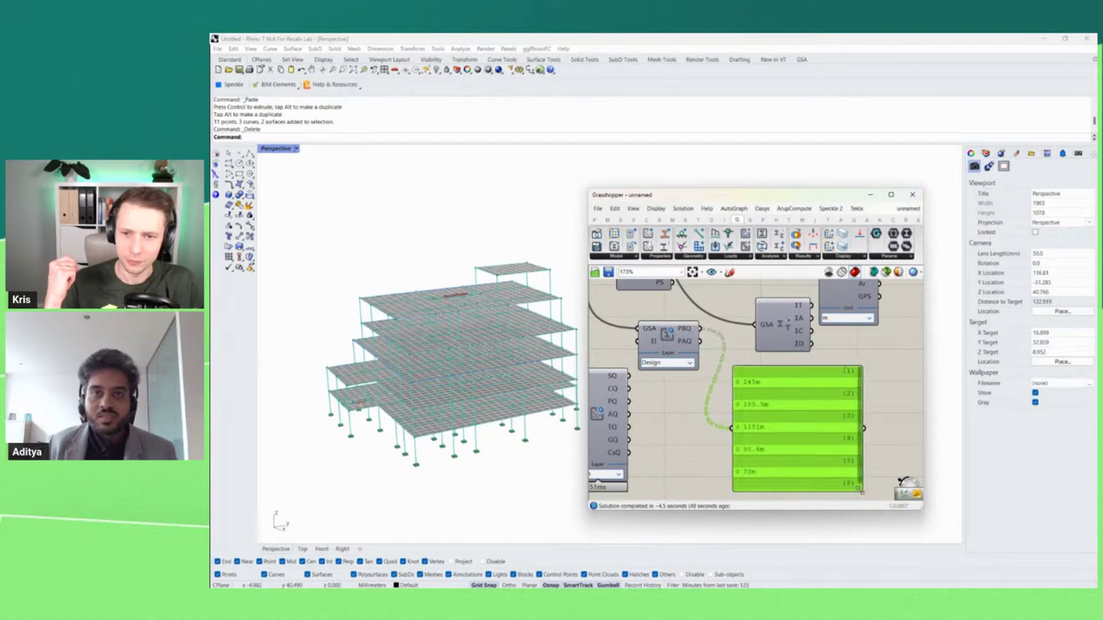
{"action": "left_click_drag", "start_coordinate": [797, 404], "coordinate": [813, 399]}
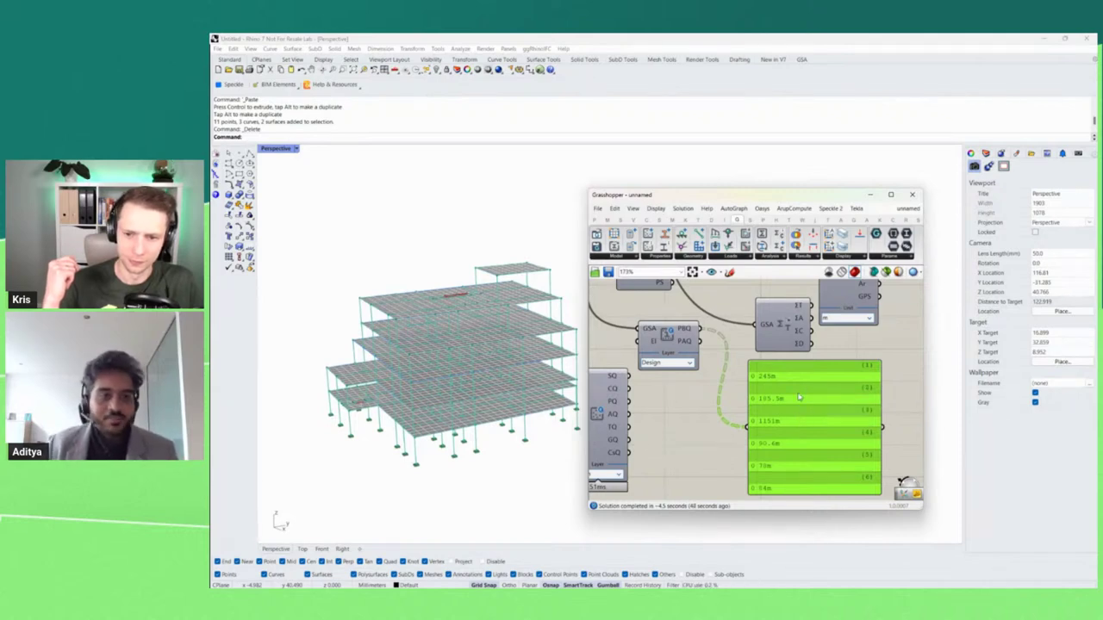
Delete the panel and reposition Property Quantities just above and to the right of Material Quantities.
{"action": "scroll", "coordinate": [799, 397], "scroll_direction": "down", "scroll_amount": 2}
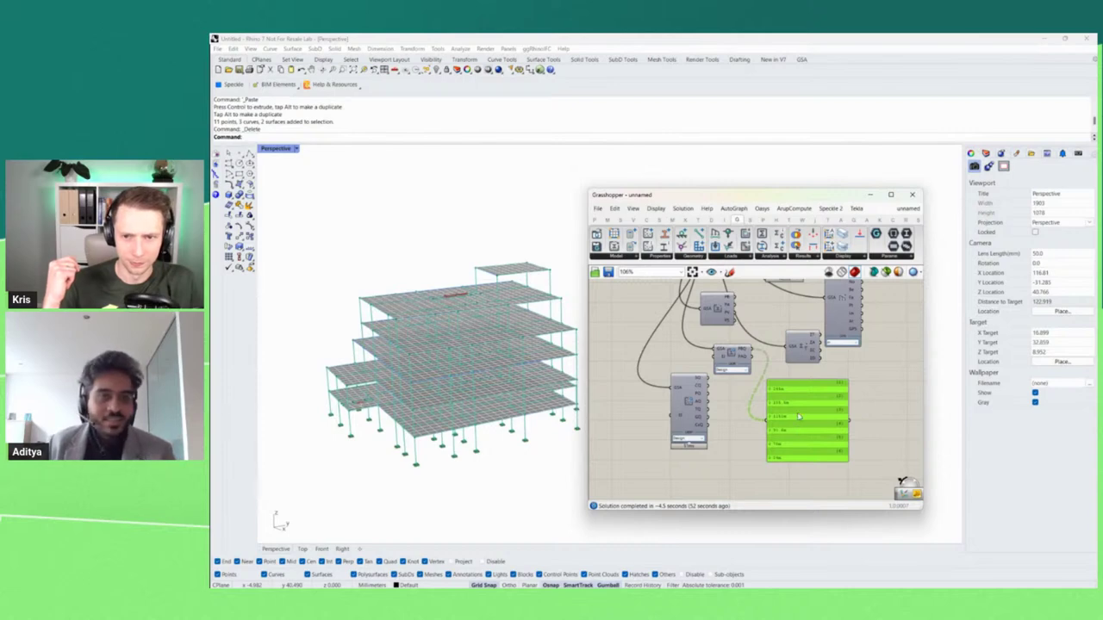
{"action": "key", "text": "Delete"}
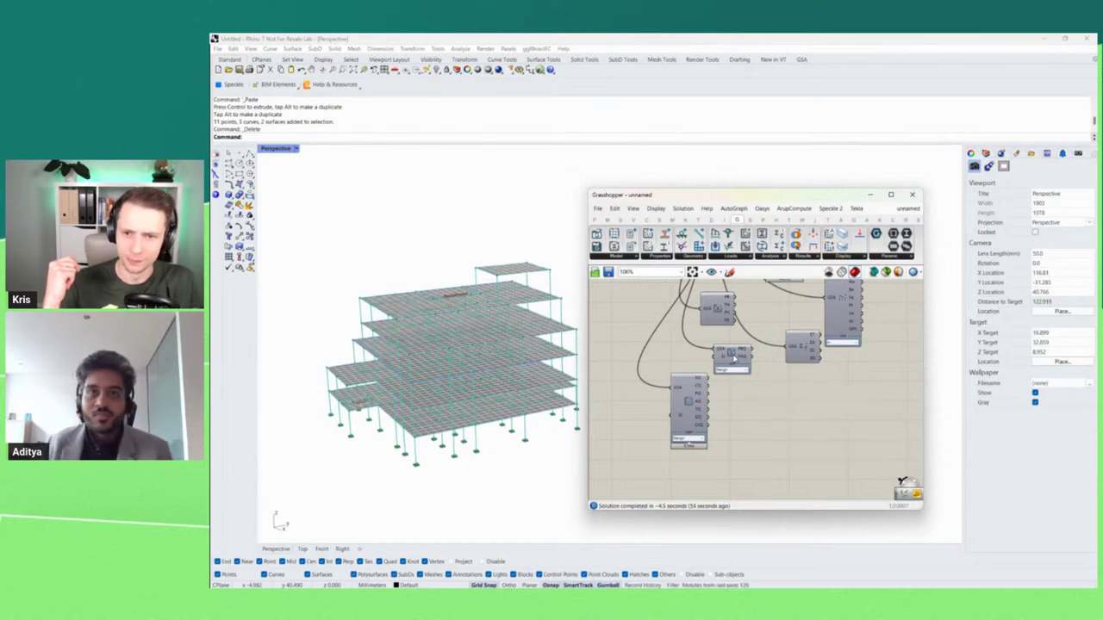
{"action": "left_click", "coordinate": [733, 360]}
{"action": "left_click", "coordinate": [742, 428]}
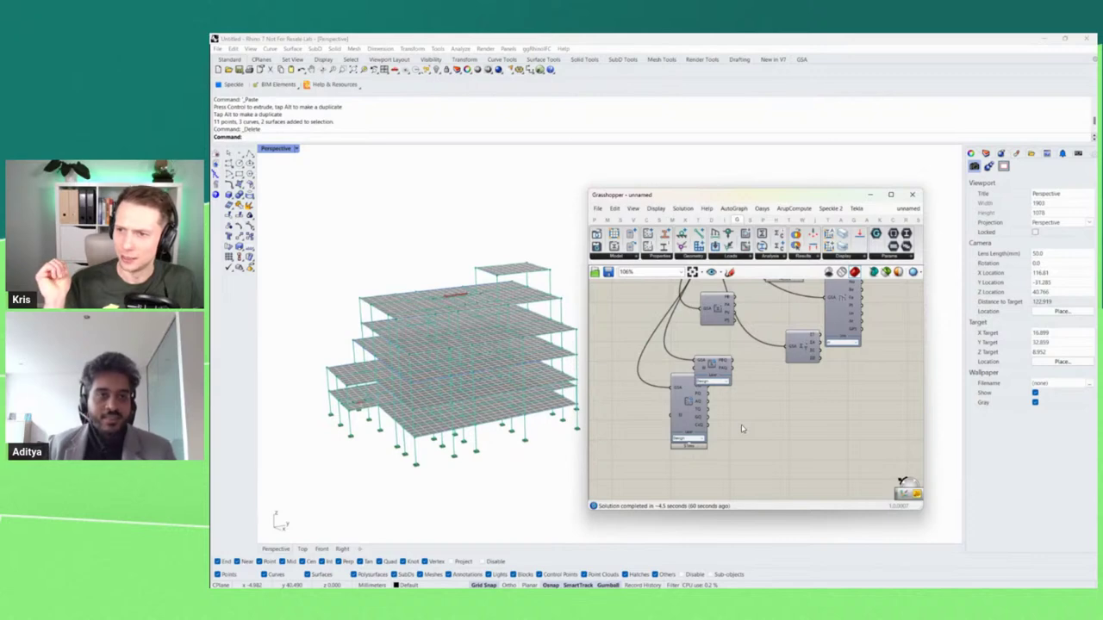
{"action": "scroll", "coordinate": [742, 428], "scroll_direction": "up", "scroll_amount": 3}
{"action": "left_click", "coordinate": [728, 362]}
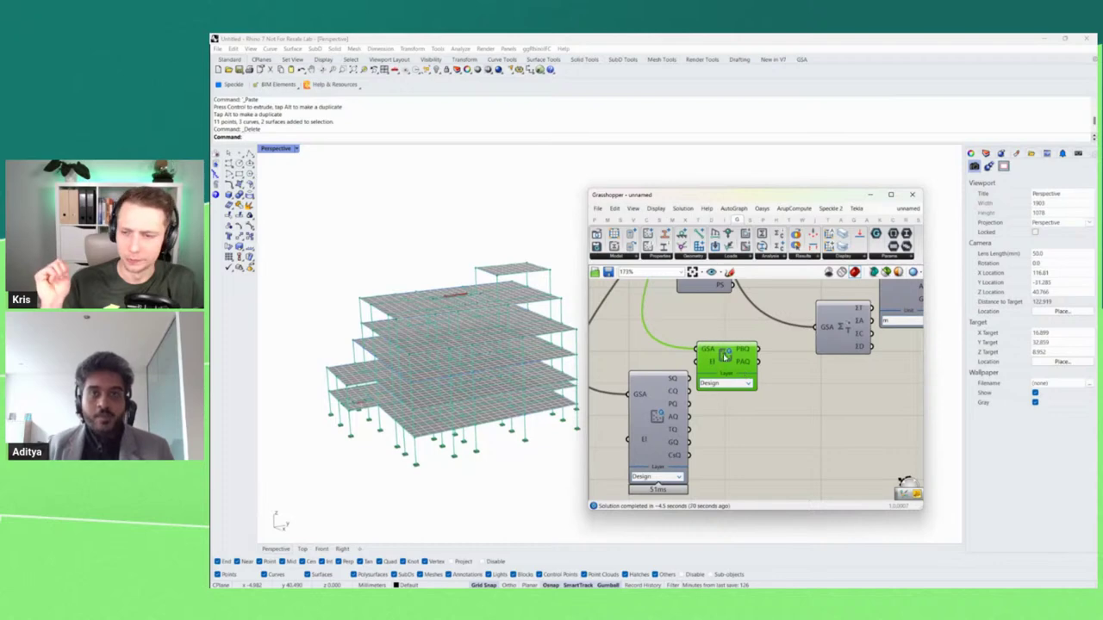
{"action": "scroll", "coordinate": [726, 355], "scroll_direction": "down", "scroll_amount": 5}
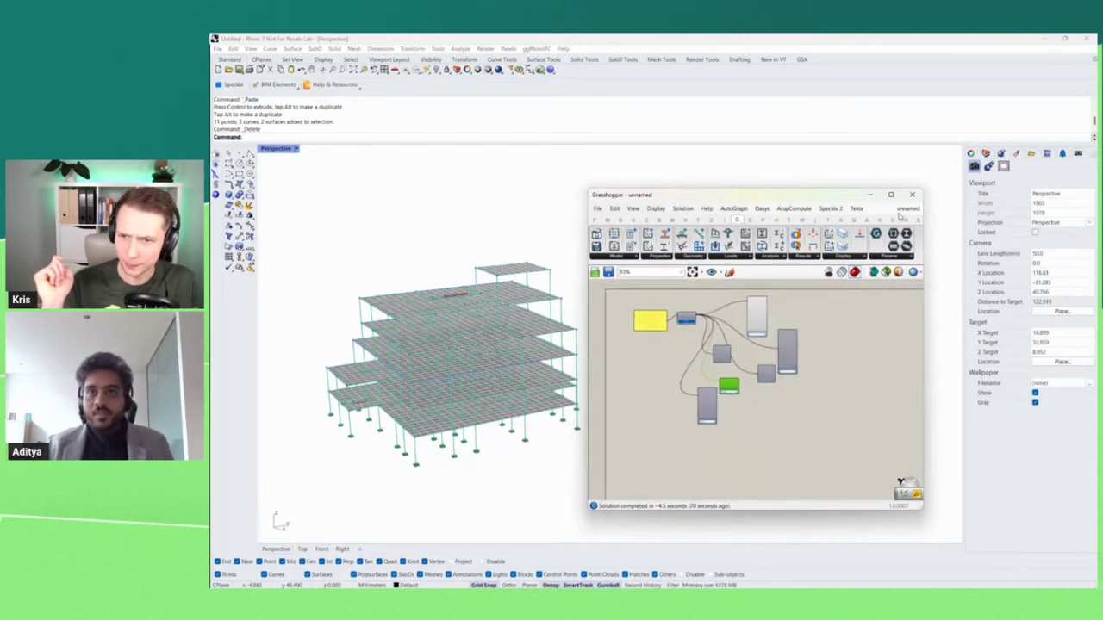
{"action": "mouse_move", "coordinate": [901, 215]}
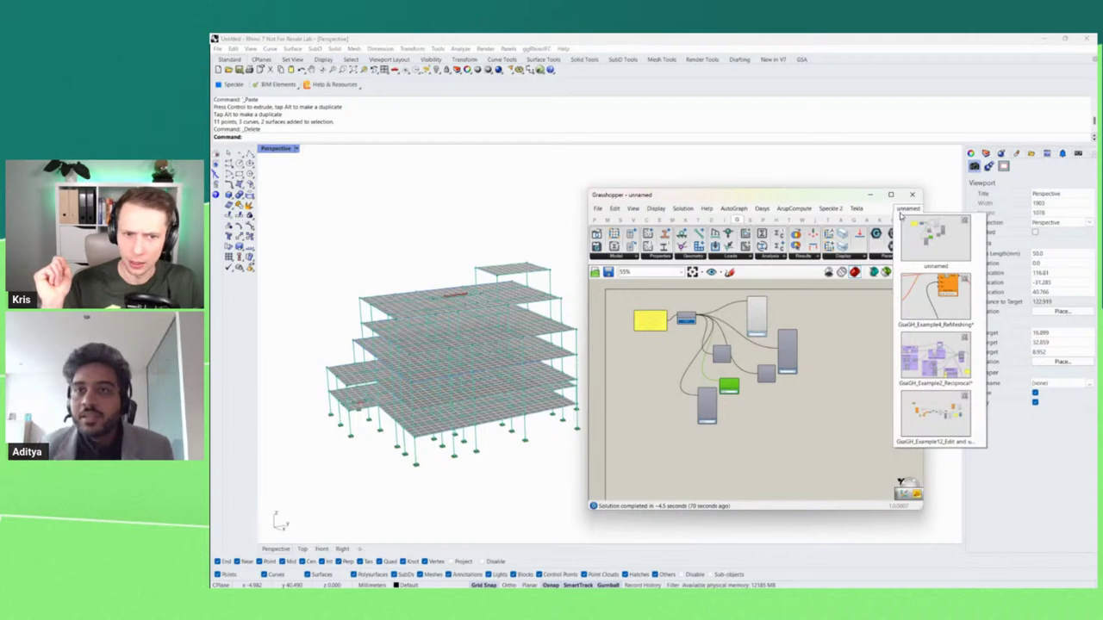
{"action": "left_click", "coordinate": [860, 410]}
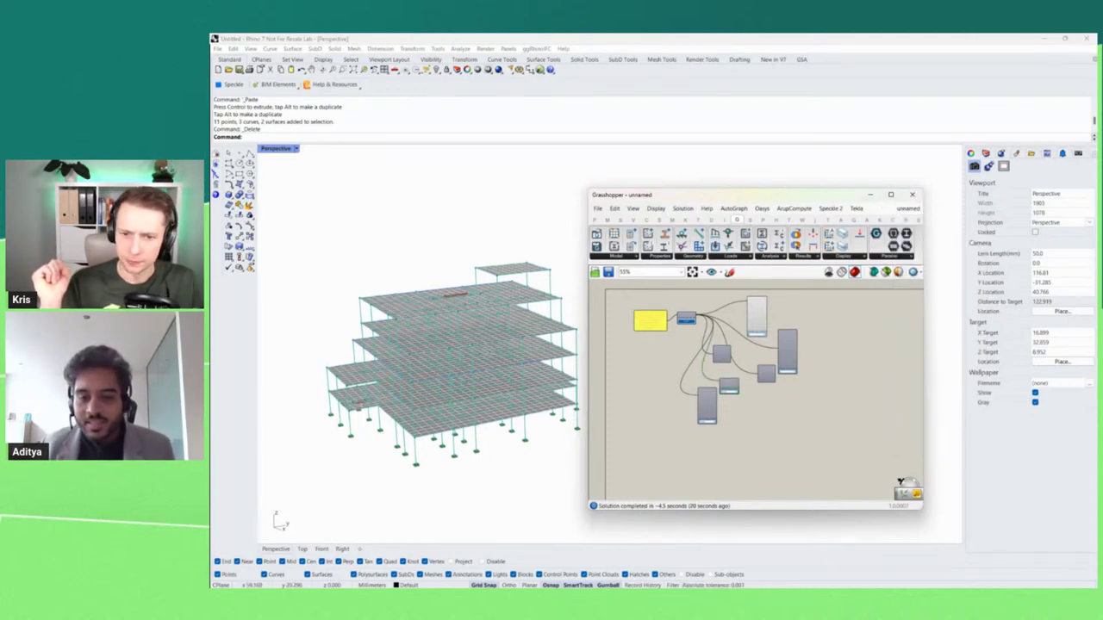
Switch to PowerPoint, start the slide show from the "Go Live – GSA-GH" slide and advance to the Modal analysis slide.
{"action": "key", "text": "alt+Tab"}
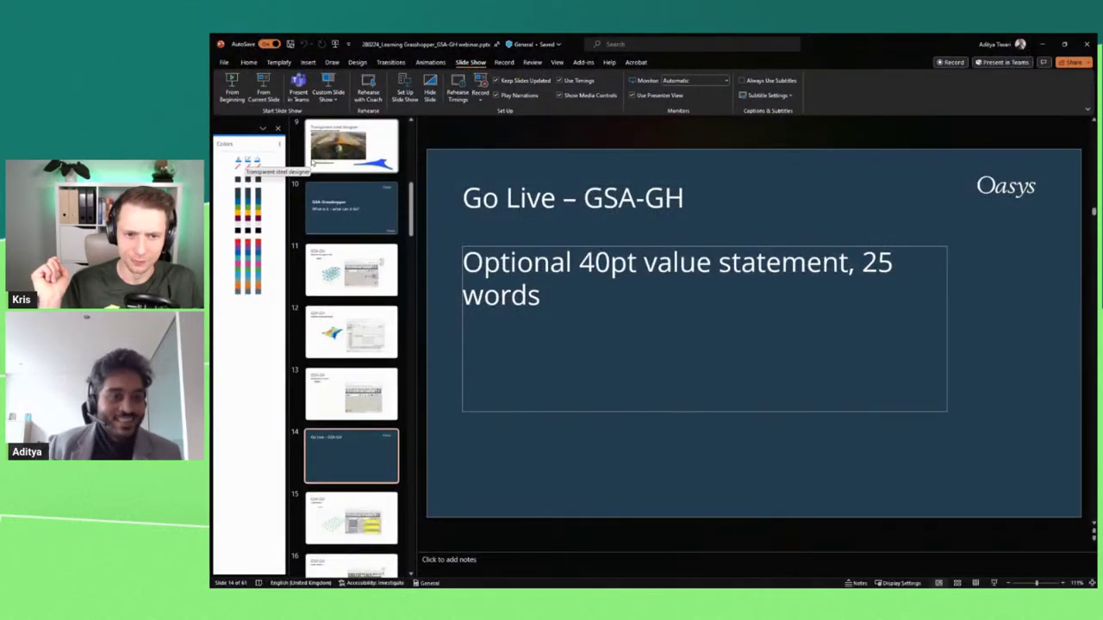
{"action": "left_click", "coordinate": [263, 89]}
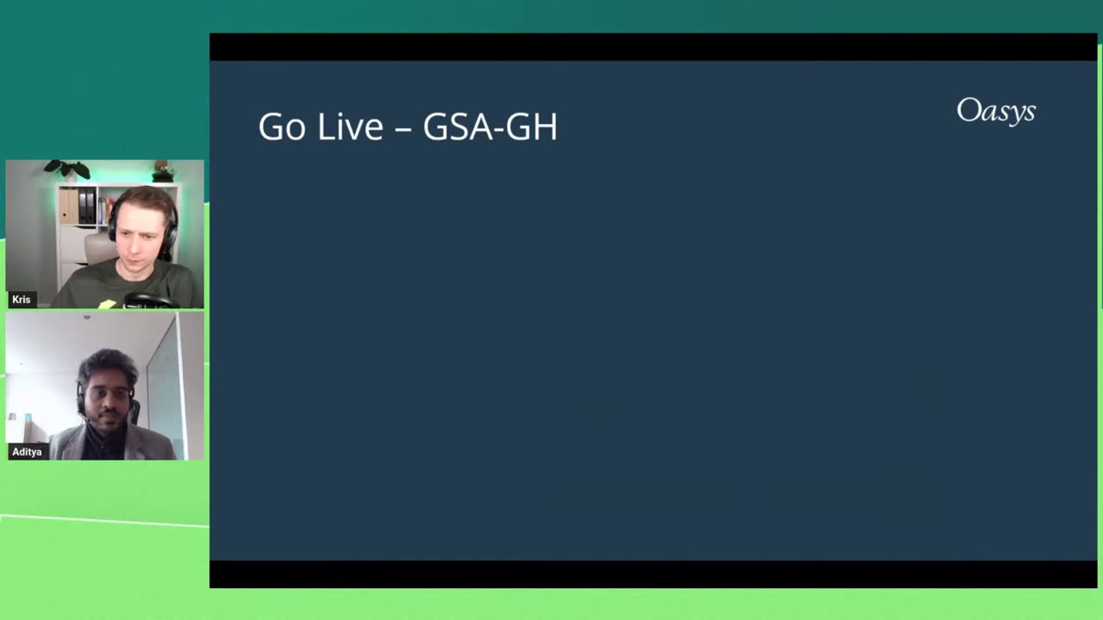
{"action": "left_click", "coordinate": [621, 344]}
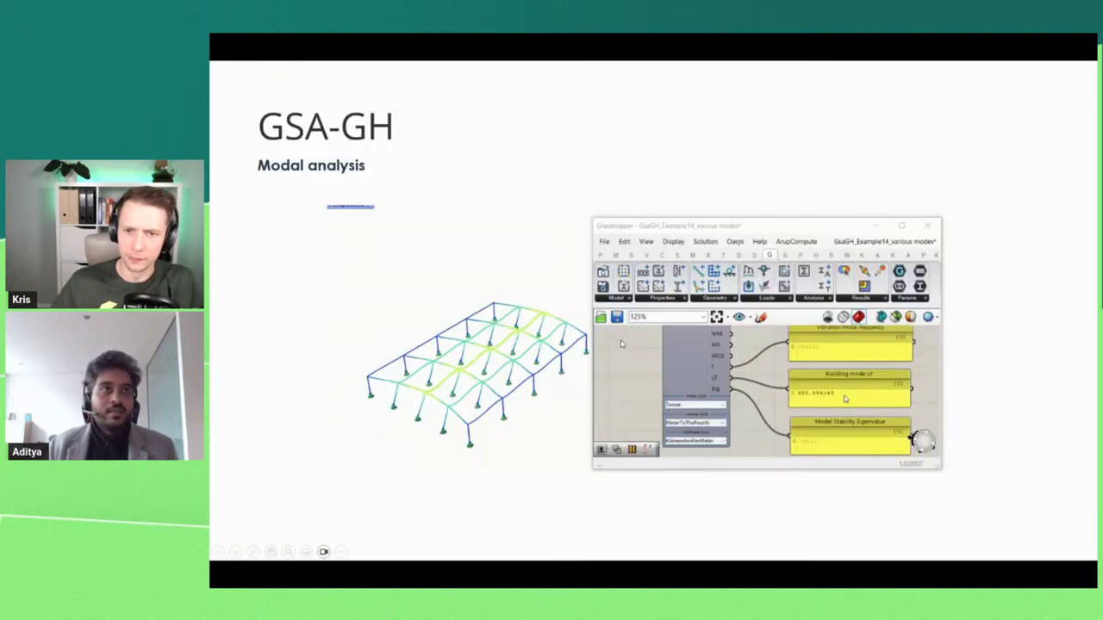